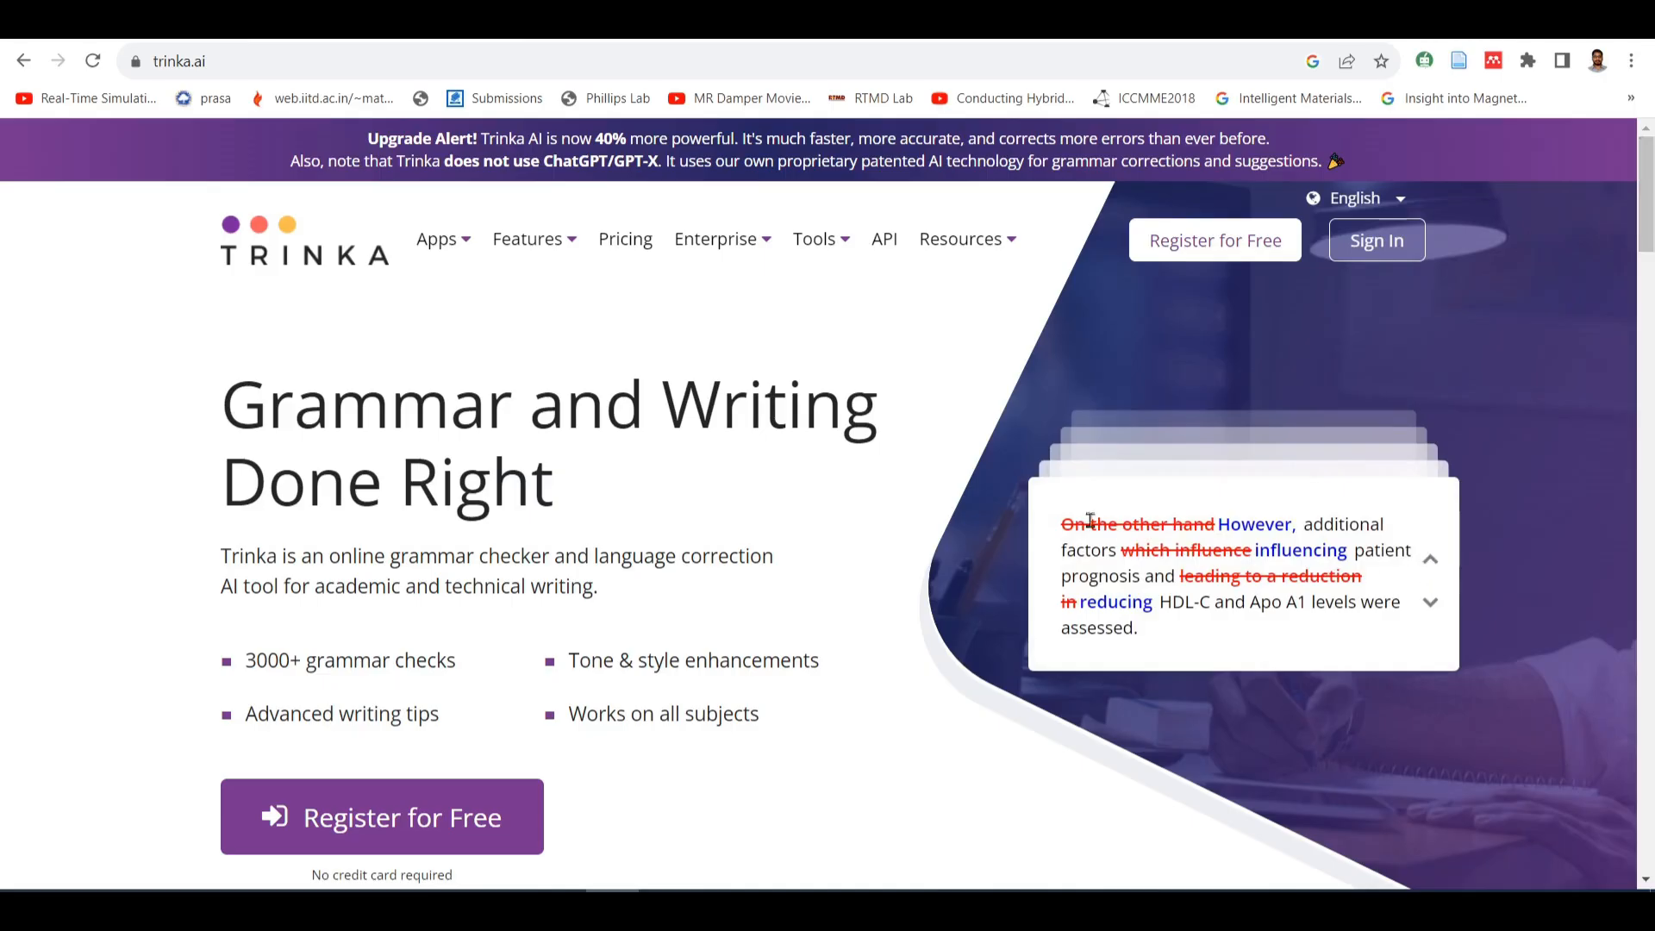
- Browse through the sample grammar corrections shown on the Trinka homepage
{"action": "left_click", "coordinate": [1430, 562]}
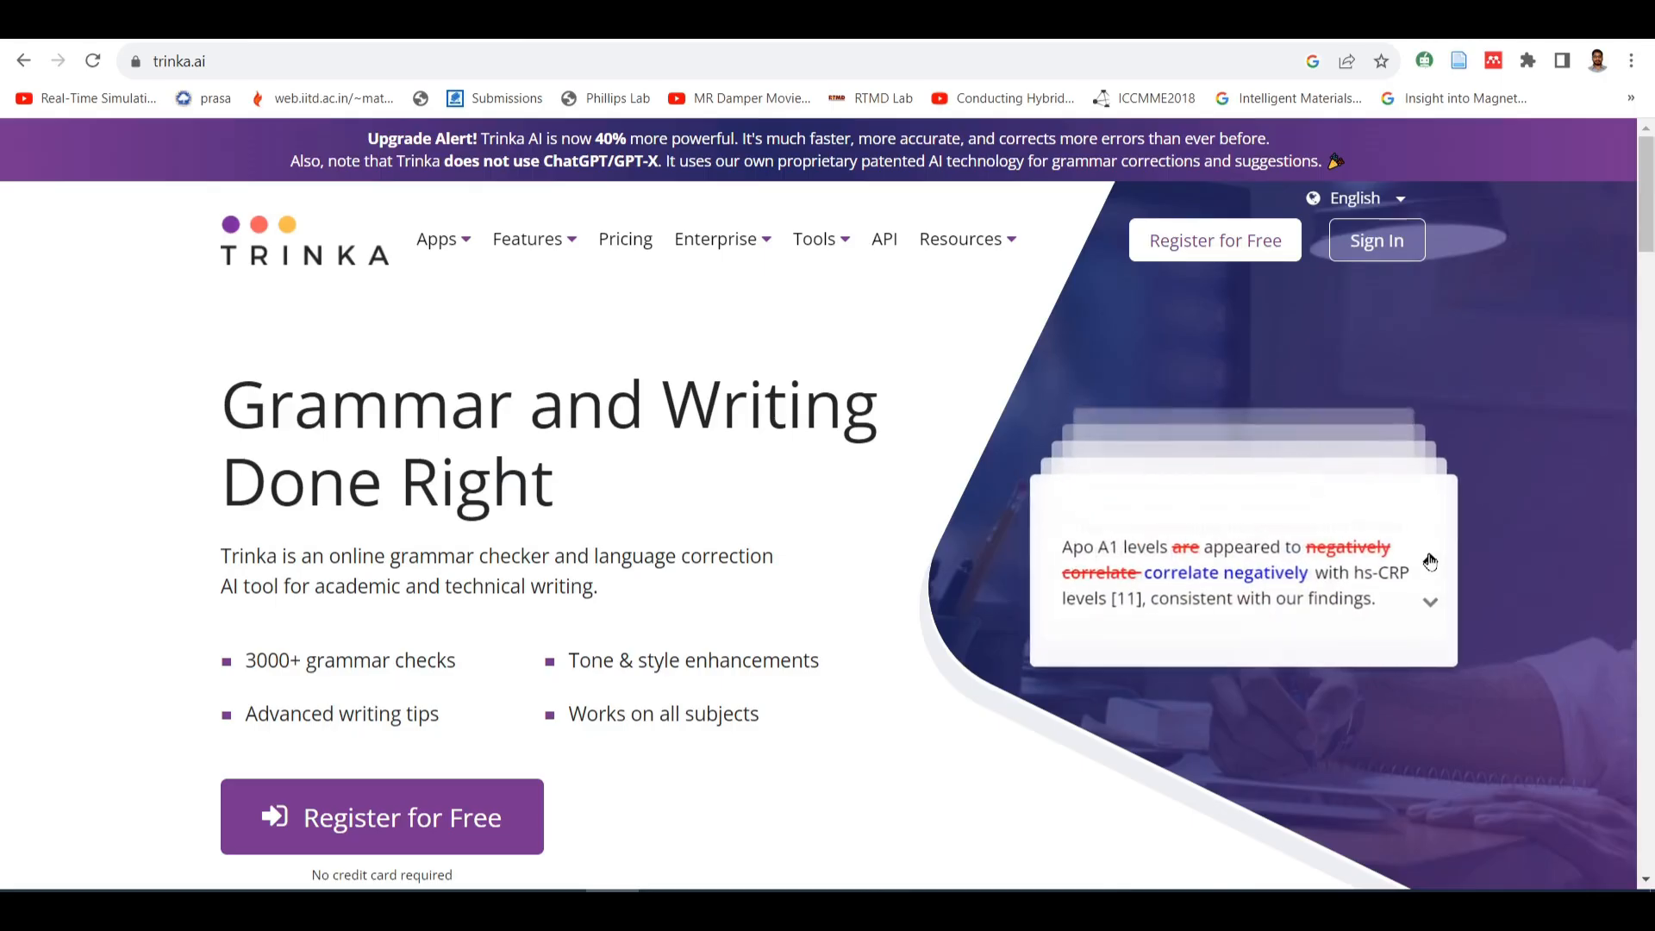
{"action": "left_click", "coordinate": [1430, 562]}
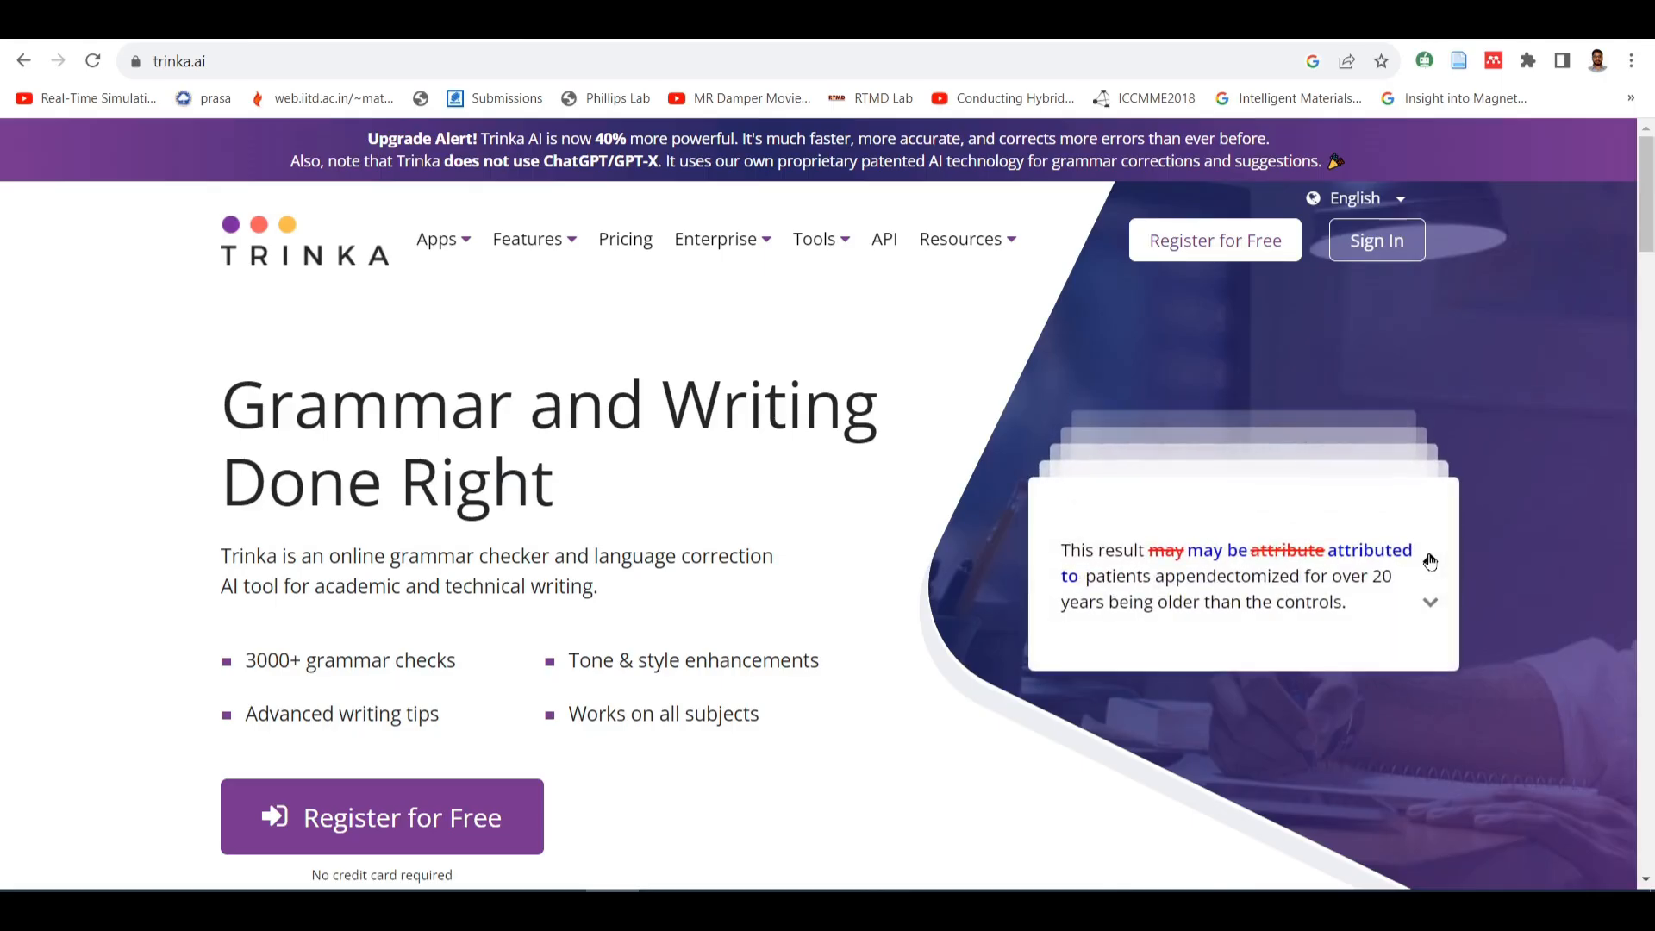
{"action": "left_click", "coordinate": [1430, 562]}
{"action": "left_click", "coordinate": [1429, 561]}
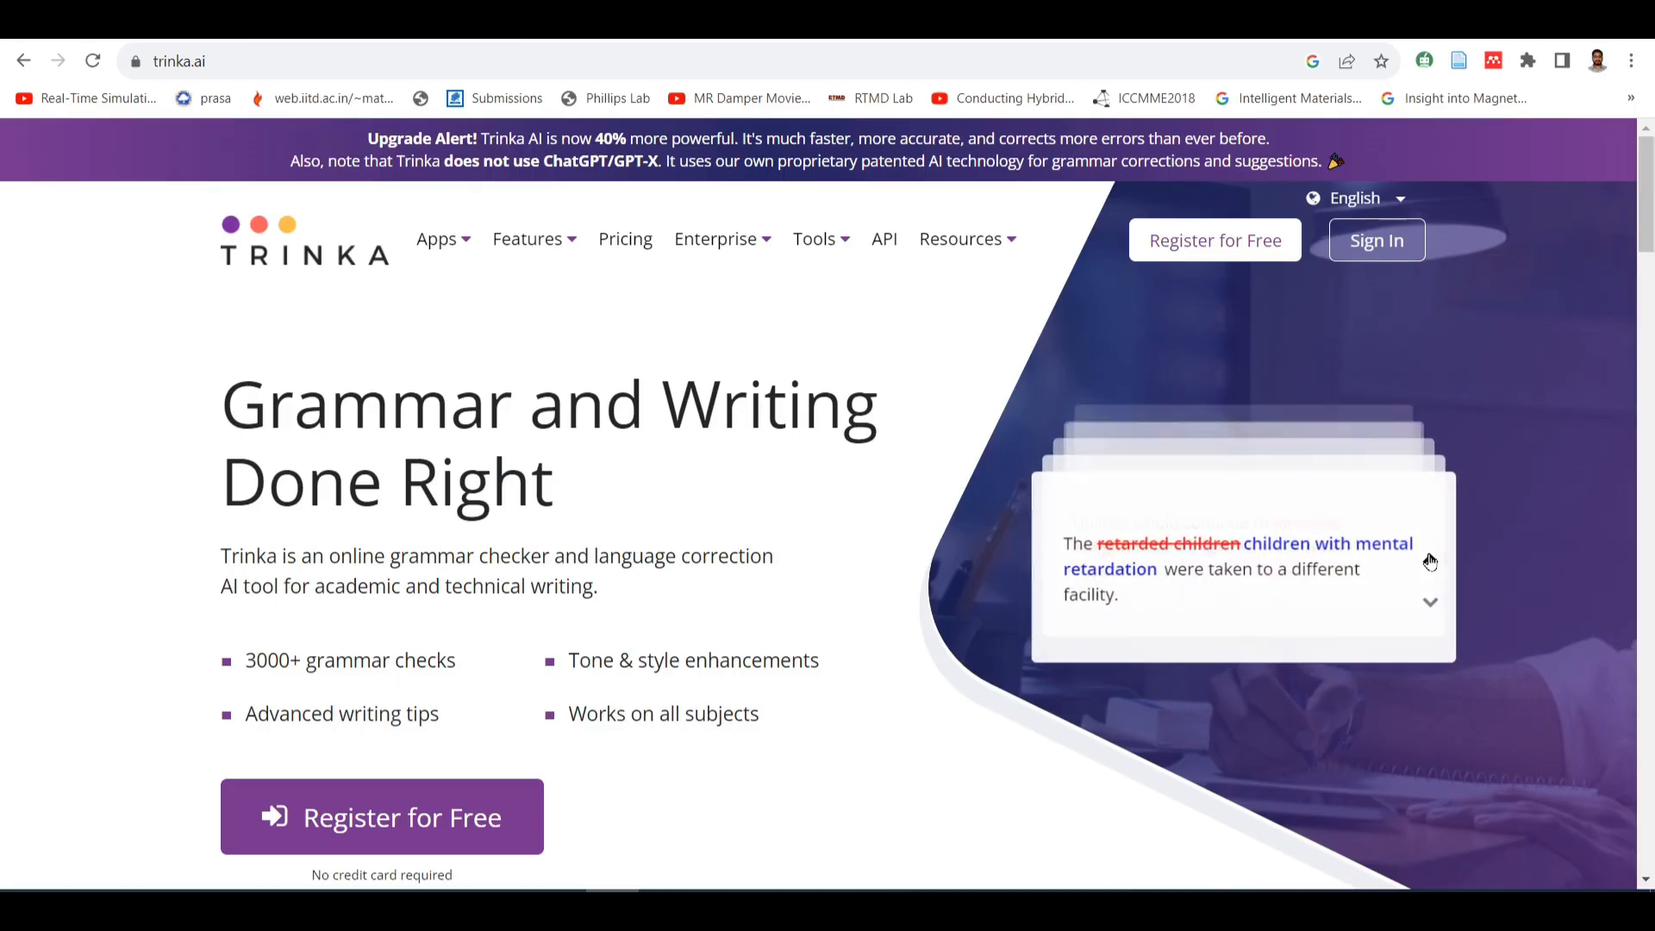
{"action": "left_click", "coordinate": [1430, 561]}
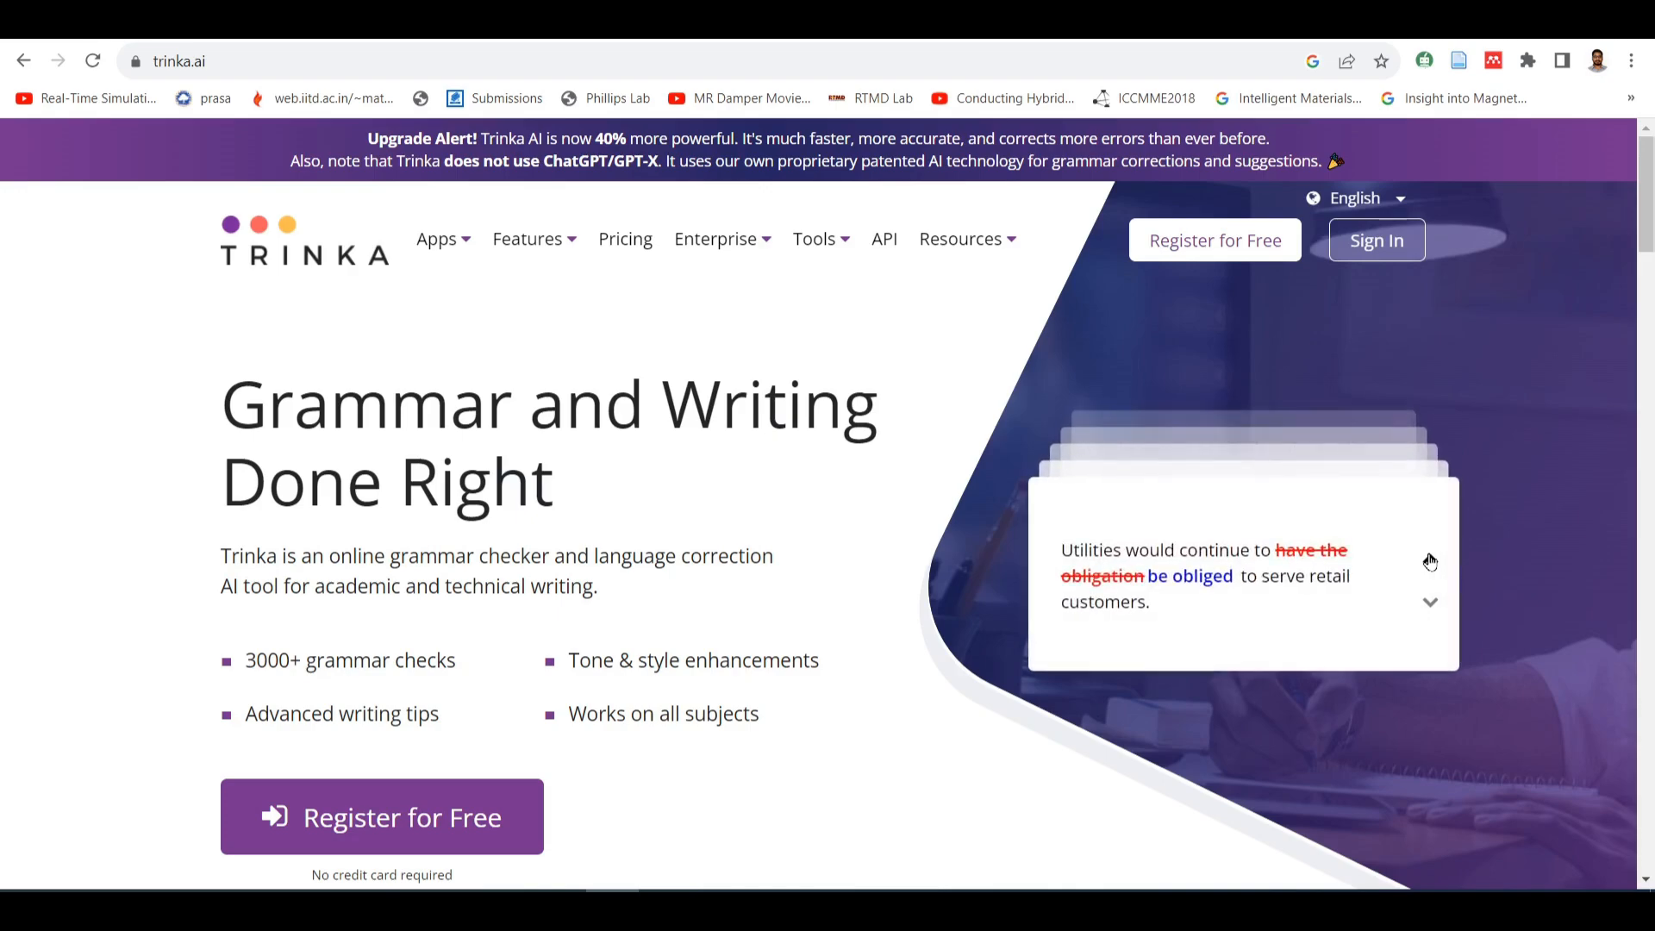
{"action": "left_click", "coordinate": [1429, 562]}
{"action": "left_click", "coordinate": [1430, 562]}
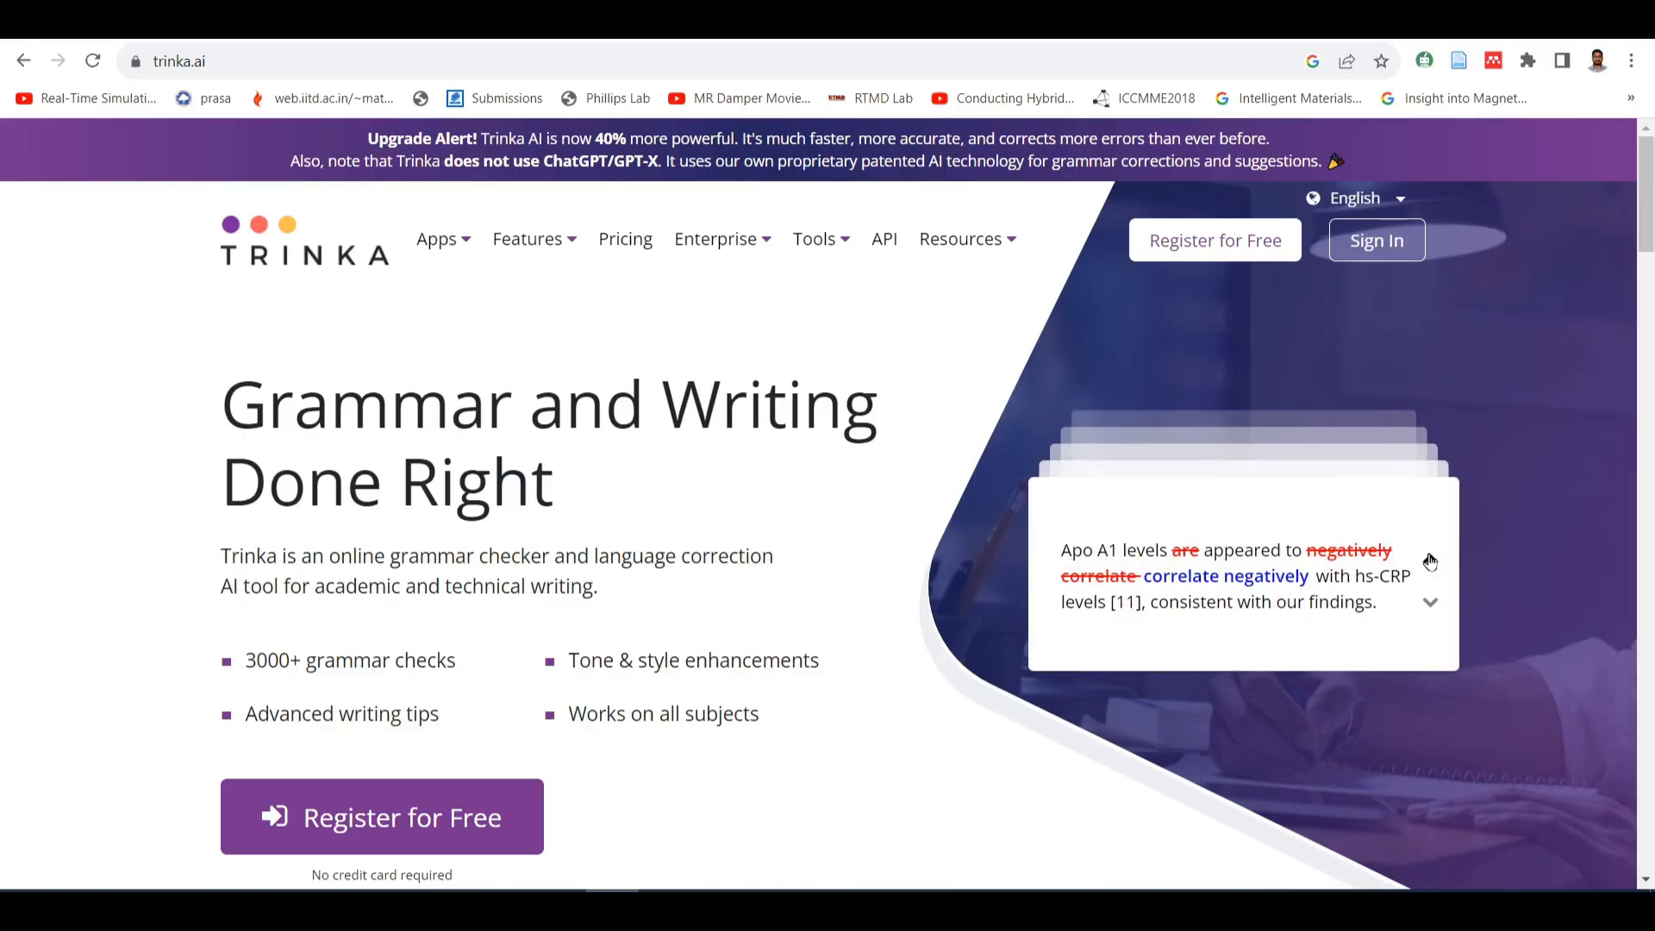
{"action": "left_click", "coordinate": [1430, 562]}
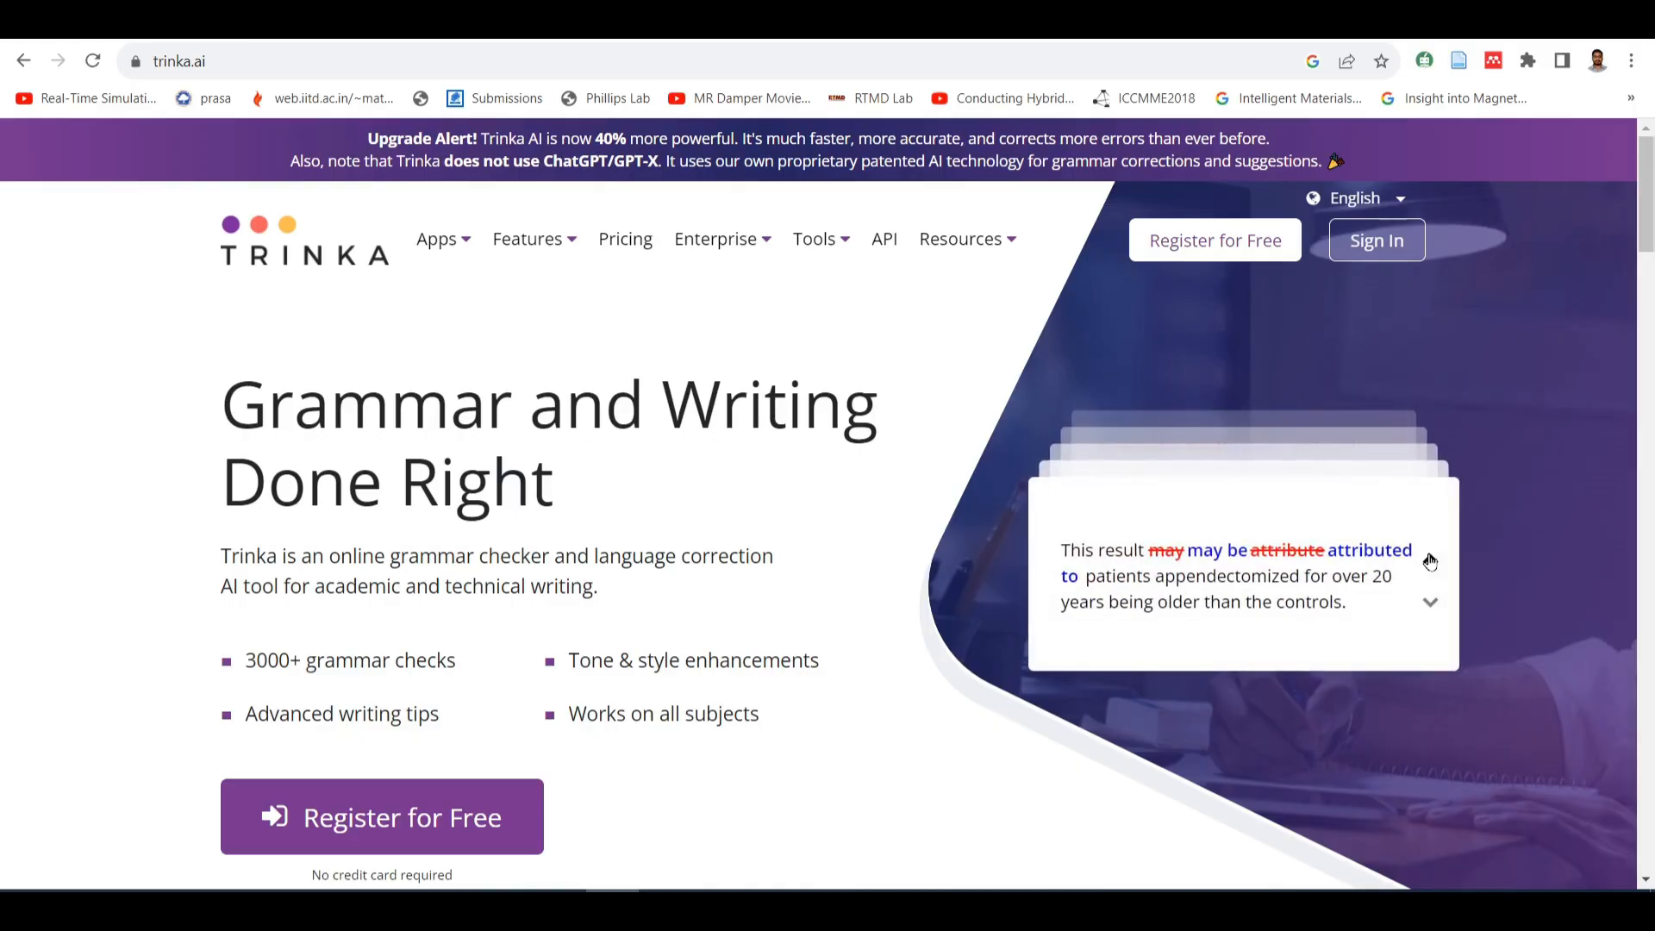
- Look through the homepage's feature descriptions, the list of institutions using it and the testimonials
{"action": "scroll", "coordinate": [1206, 578], "scroll_direction": "down", "scroll_amount": 6}
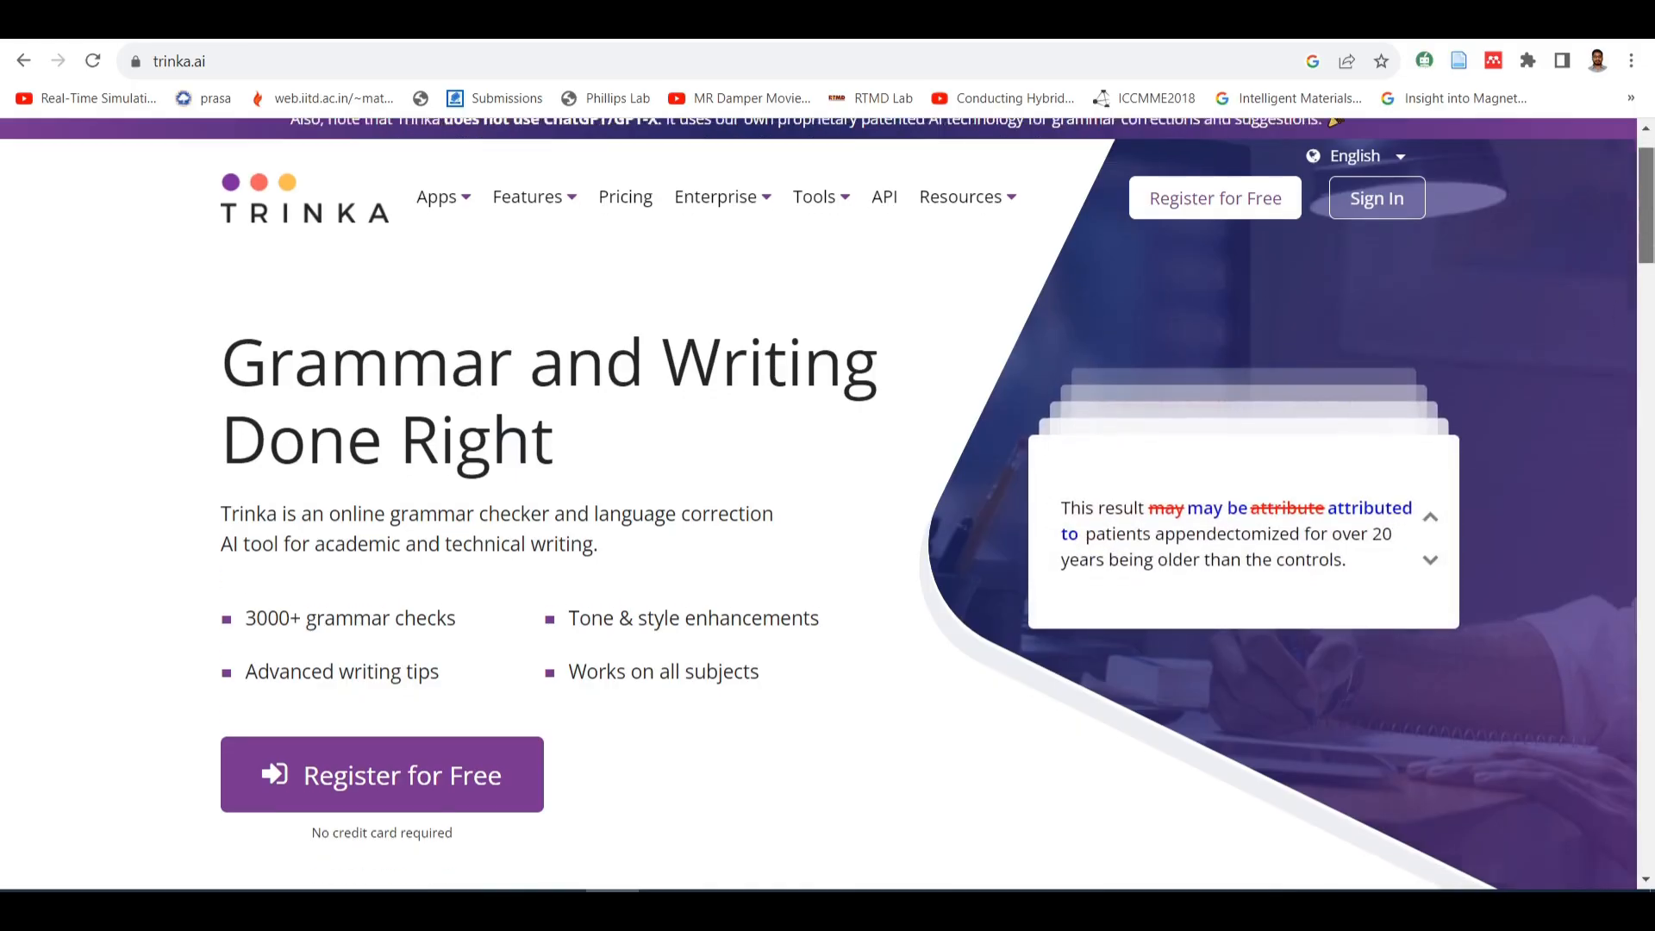
{"action": "scroll", "coordinate": [827, 466], "scroll_direction": "down", "scroll_amount": 1}
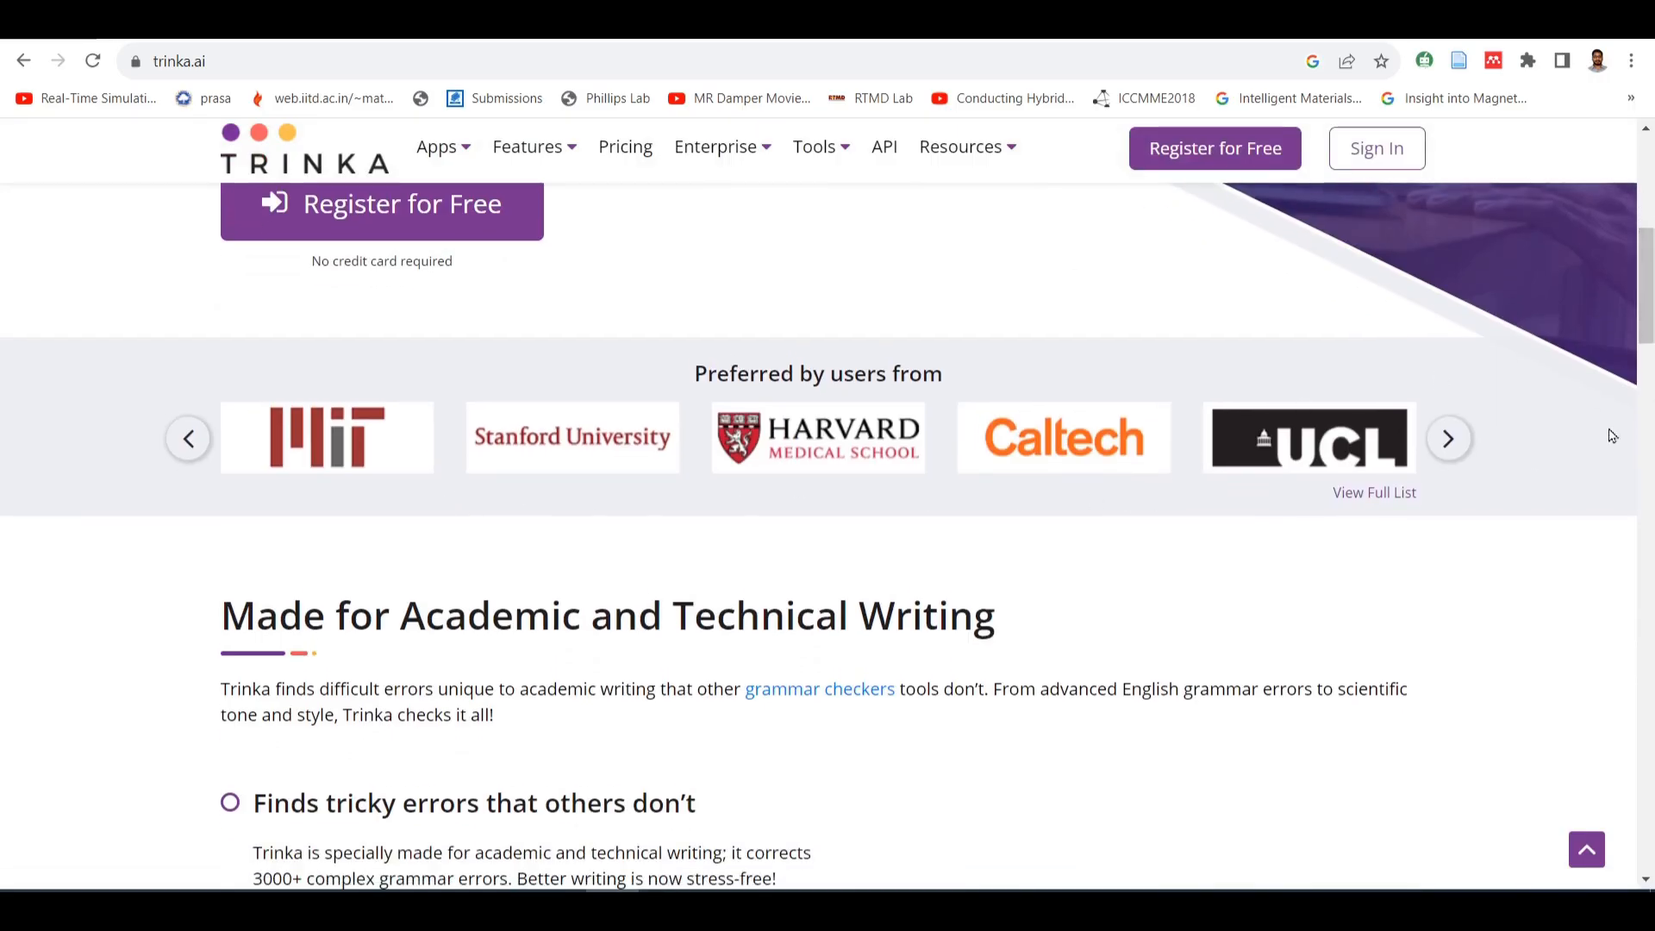
{"action": "scroll", "coordinate": [827, 465], "scroll_direction": "down", "scroll_amount": 6}
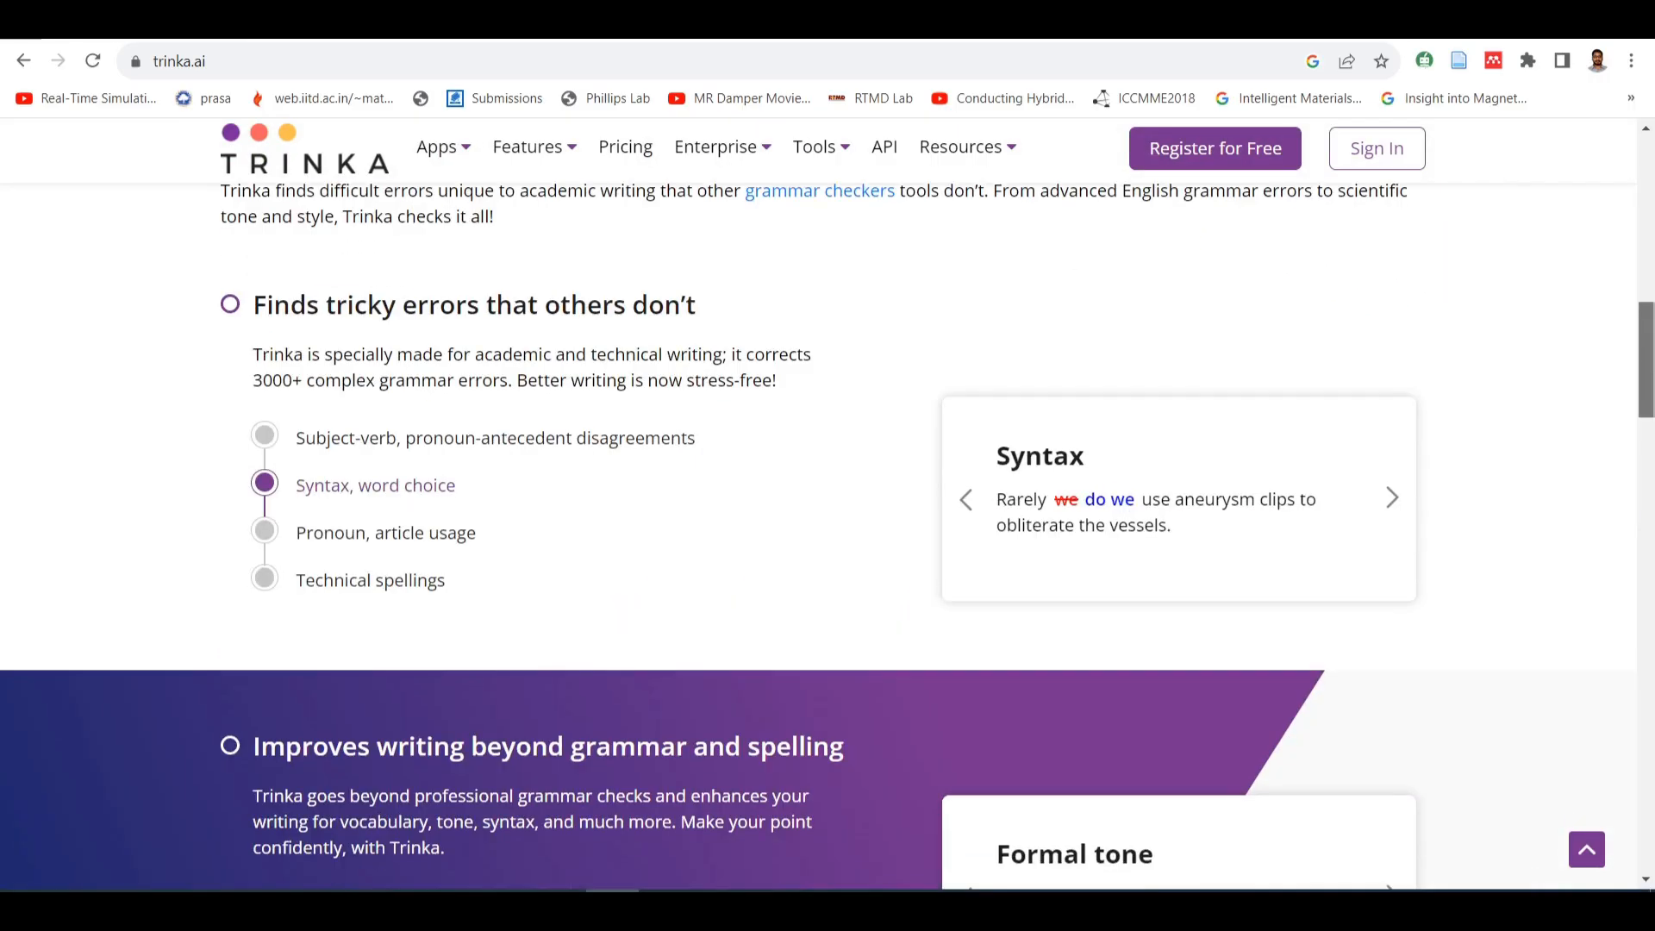
{"action": "scroll", "coordinate": [828, 465], "scroll_direction": "down", "scroll_amount": 2}
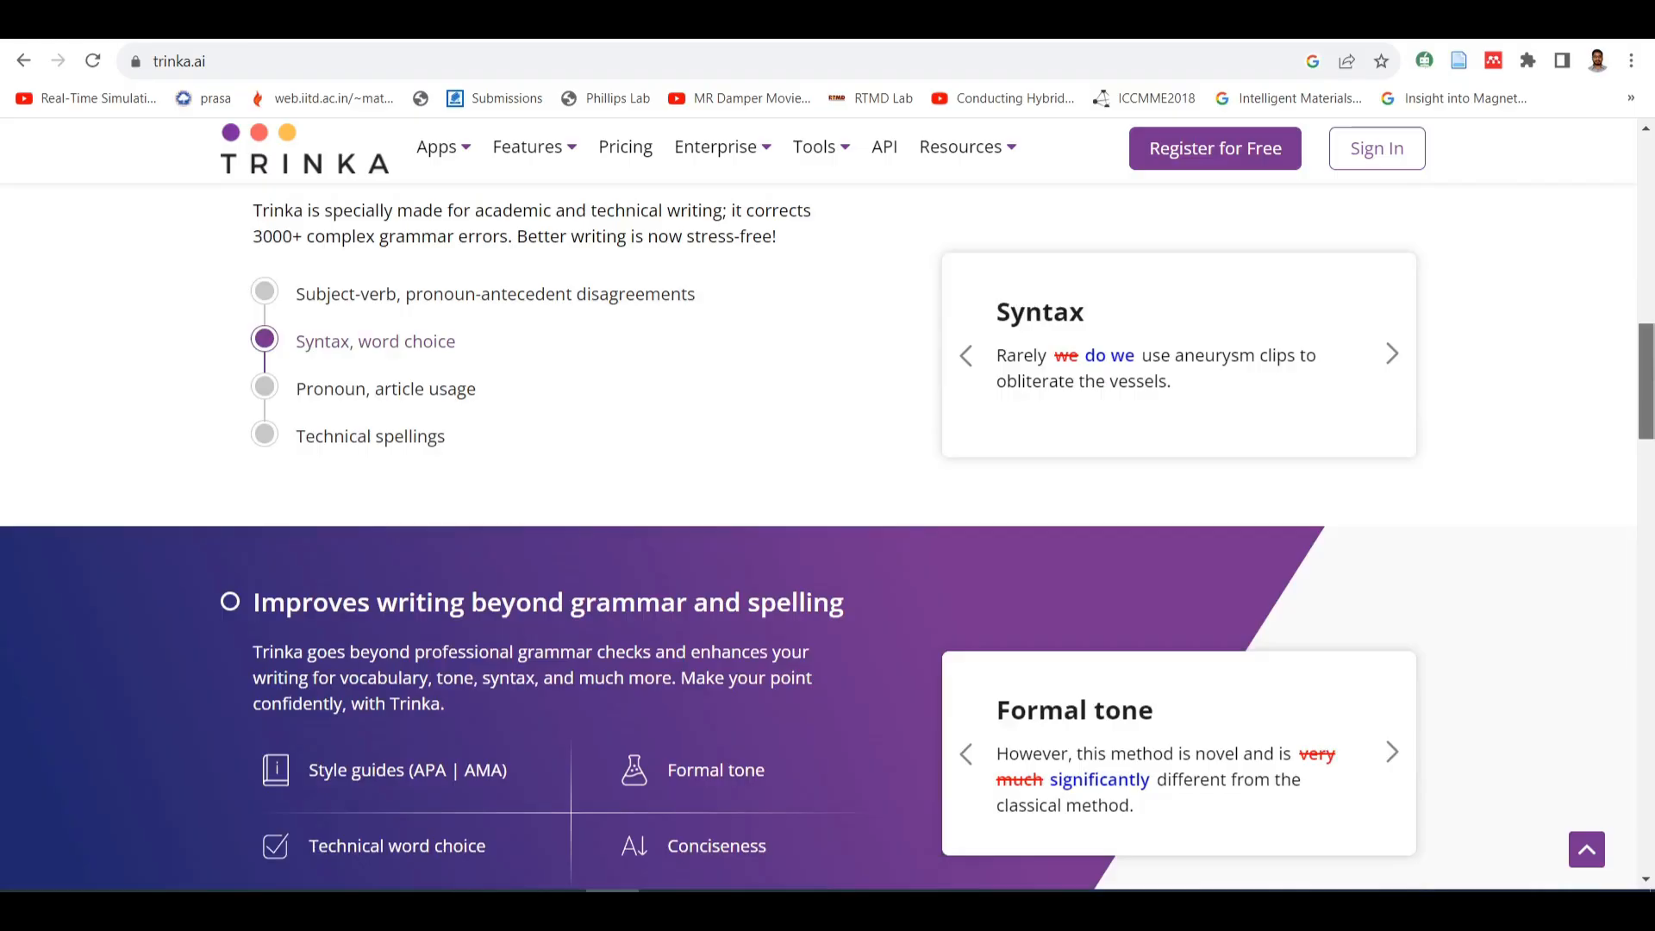
{"action": "left_click_drag", "start_coordinate": [1646, 379], "coordinate": [1646, 623]}
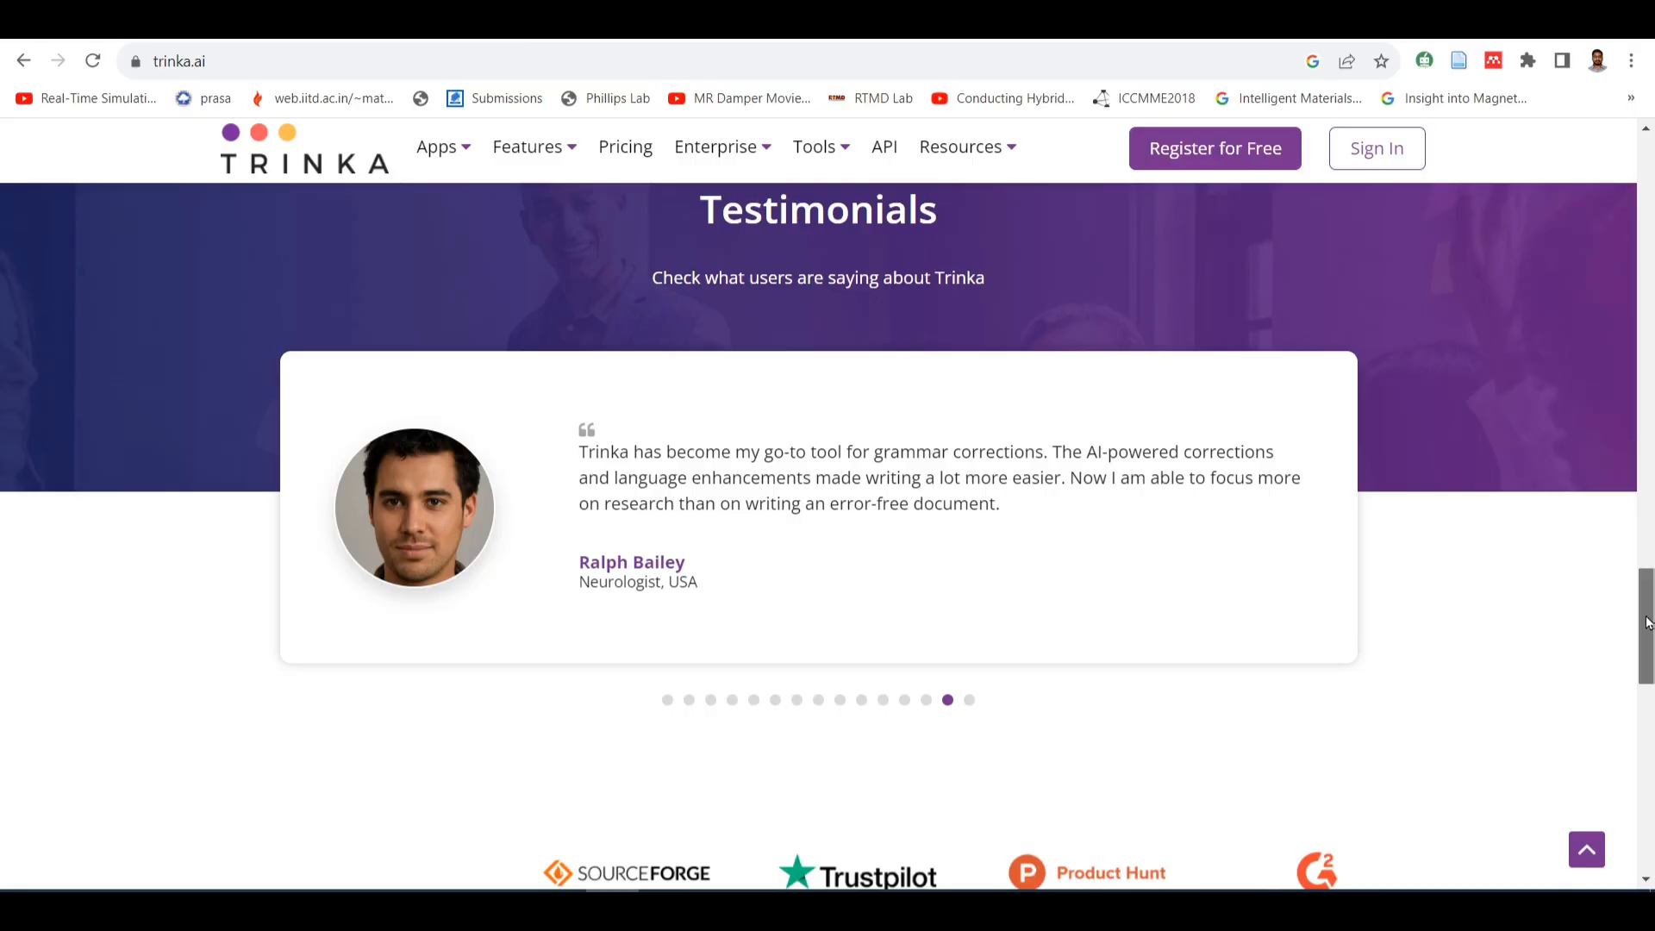
{"action": "left_click_drag", "start_coordinate": [1647, 623], "coordinate": [1635, 735]}
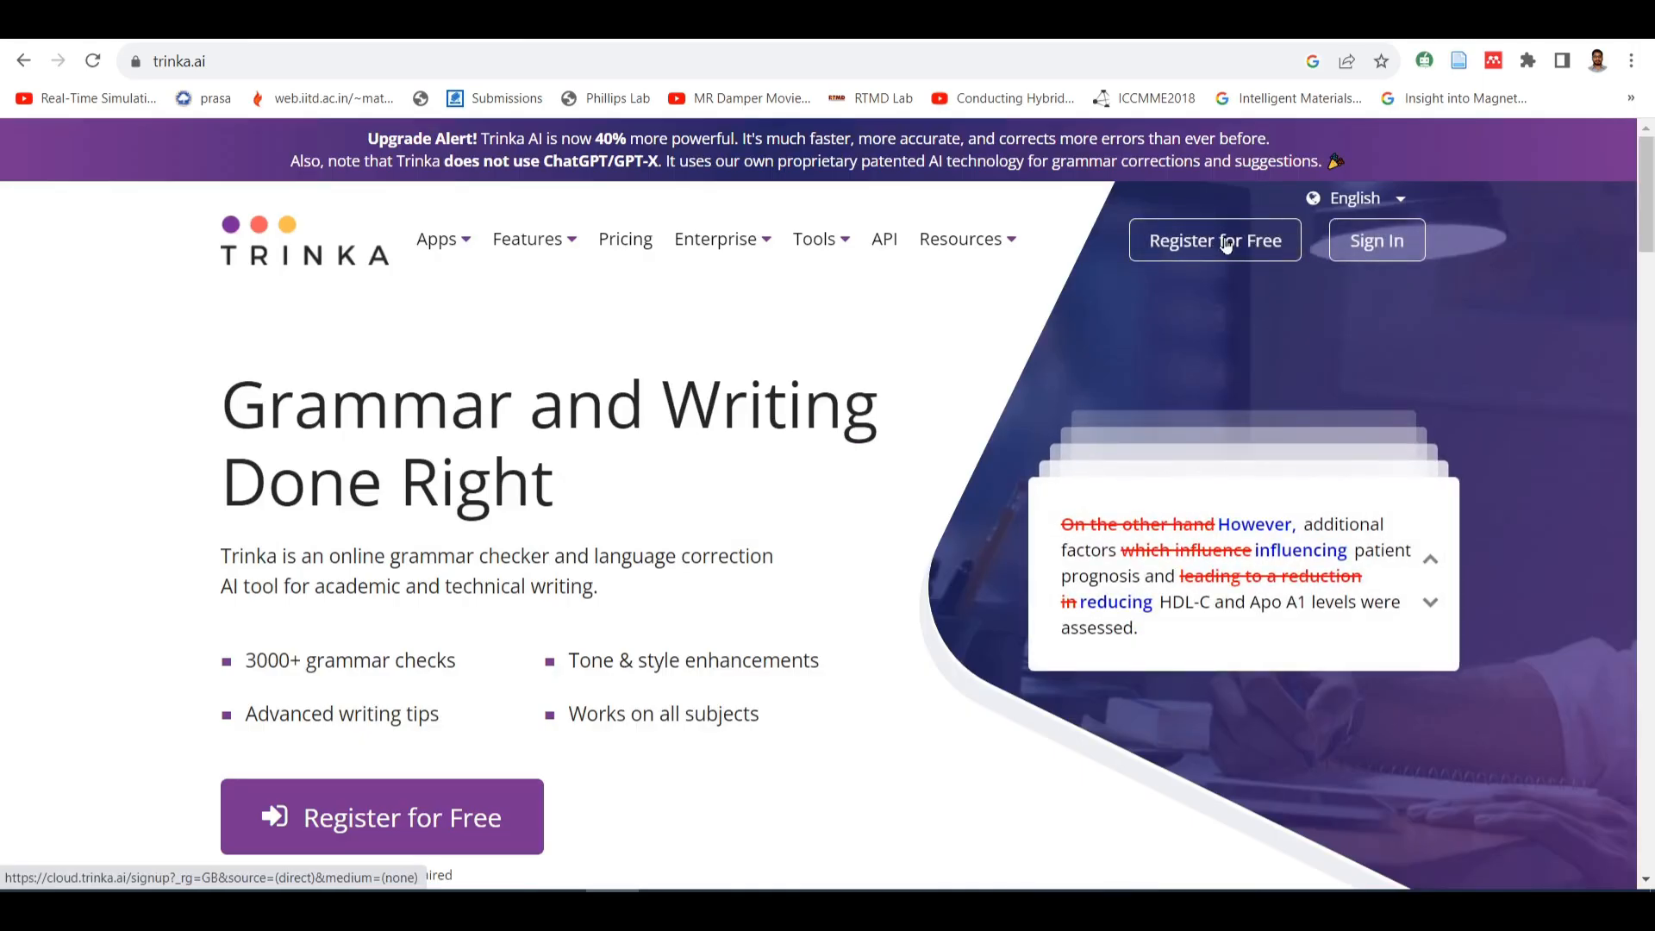
- Sign in to the Trinka account and permanently delete the blank DDC file from My Drive
{"action": "left_click", "coordinate": [1366, 242]}
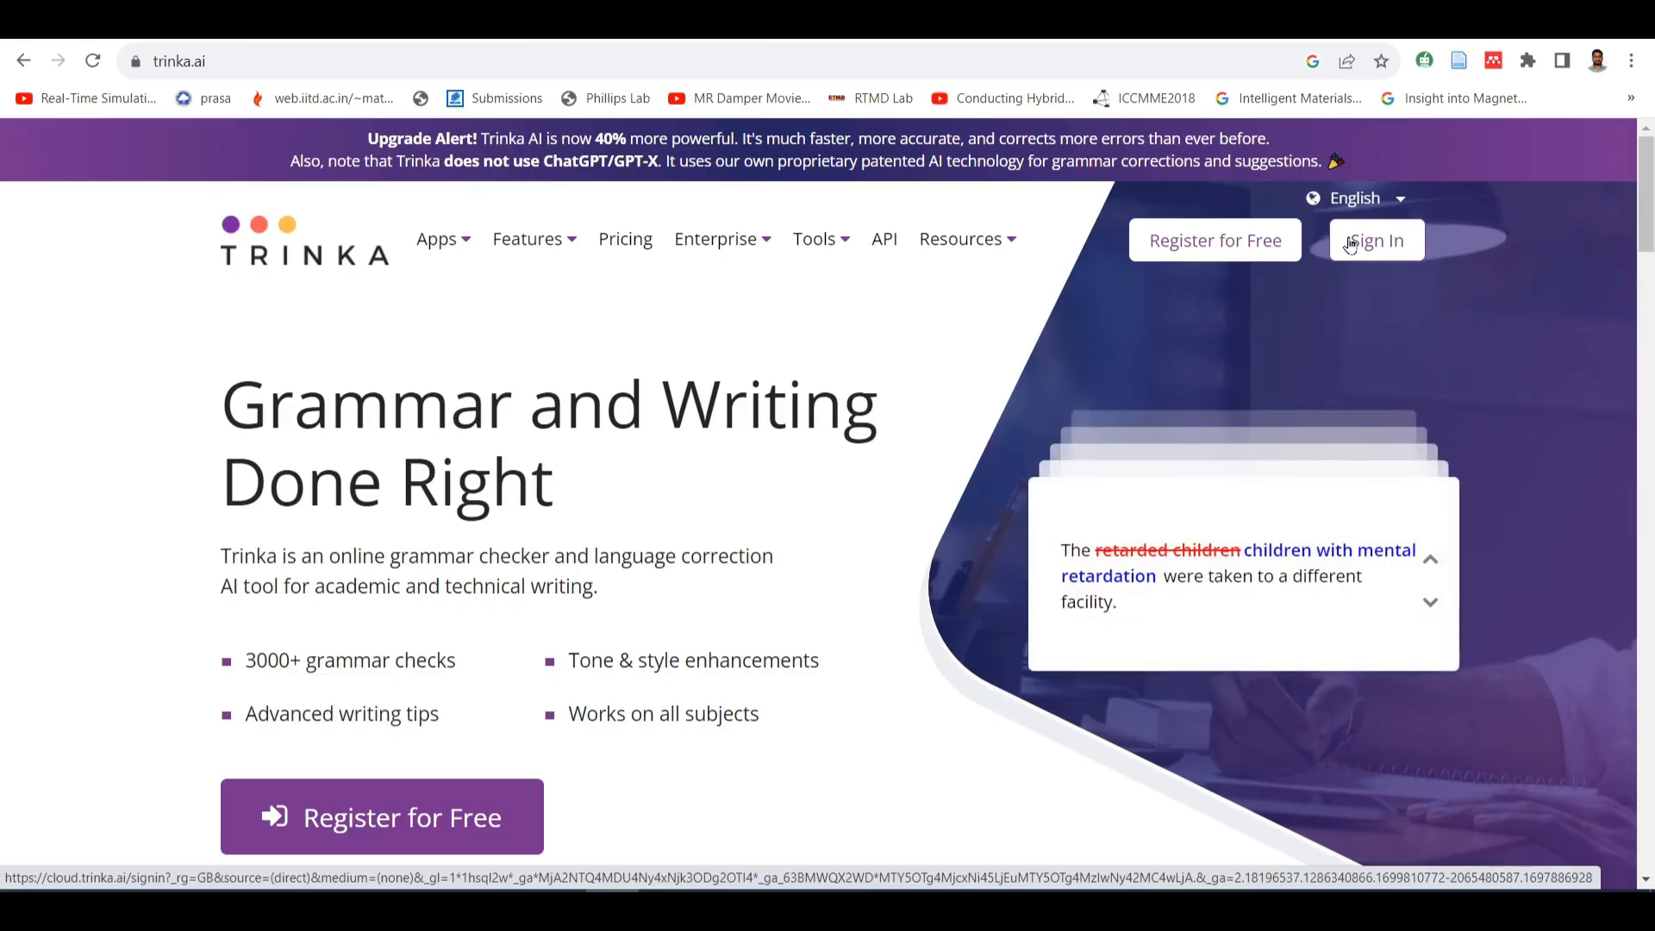
{"action": "left_click", "coordinate": [1349, 245]}
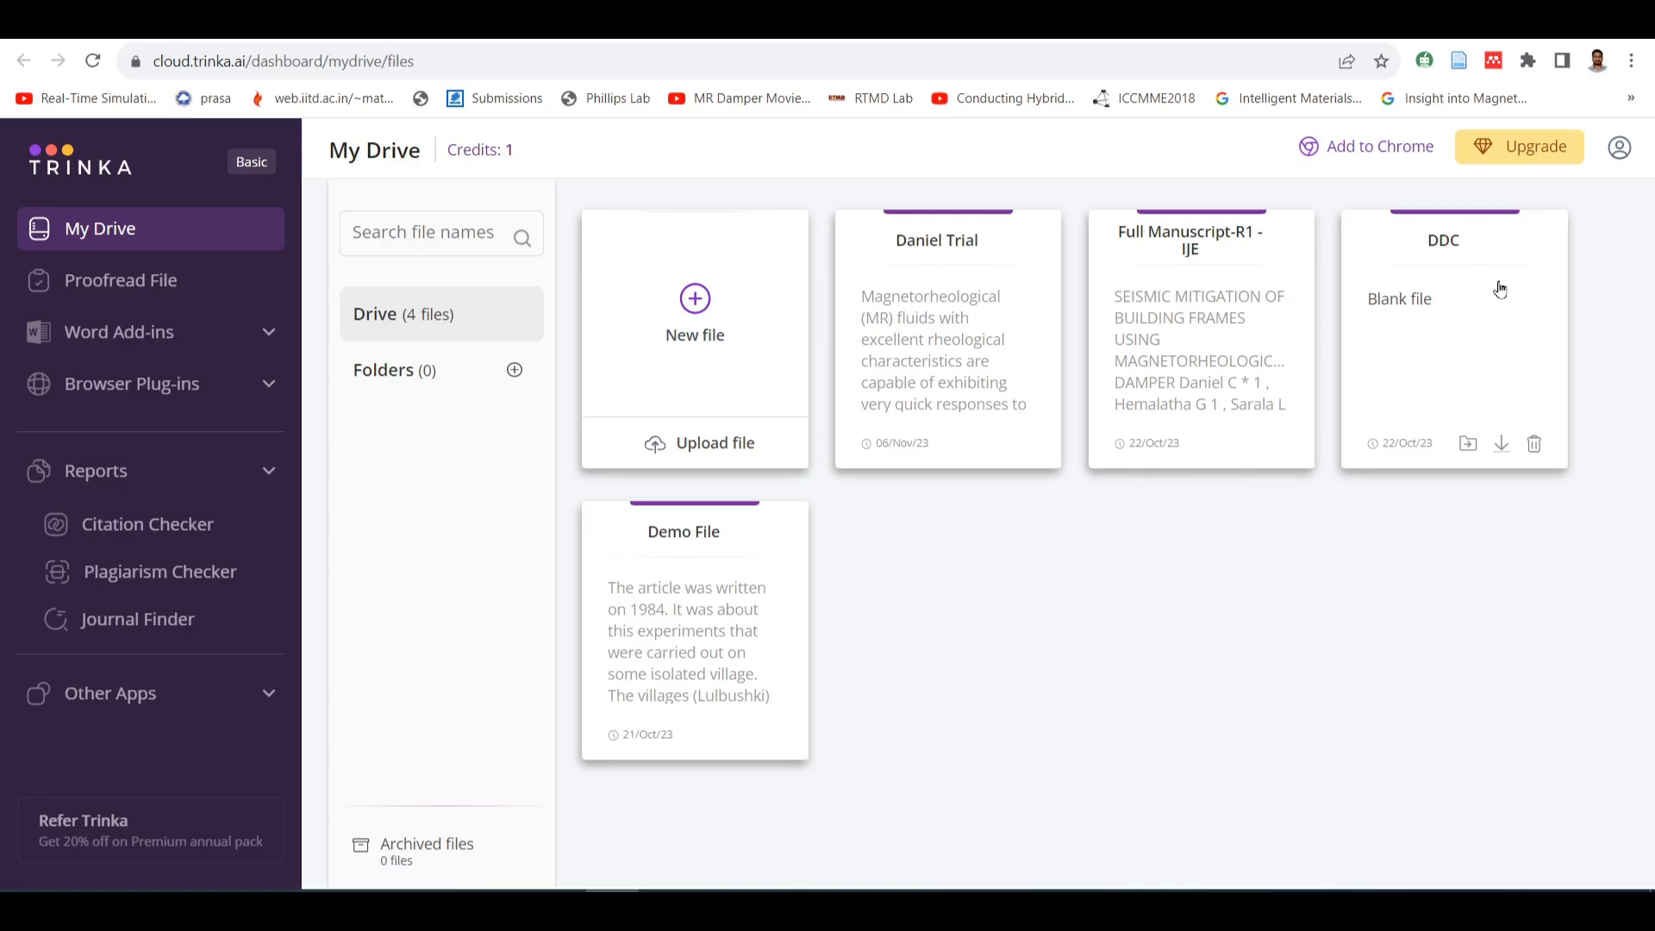
{"action": "left_click", "coordinate": [1533, 444]}
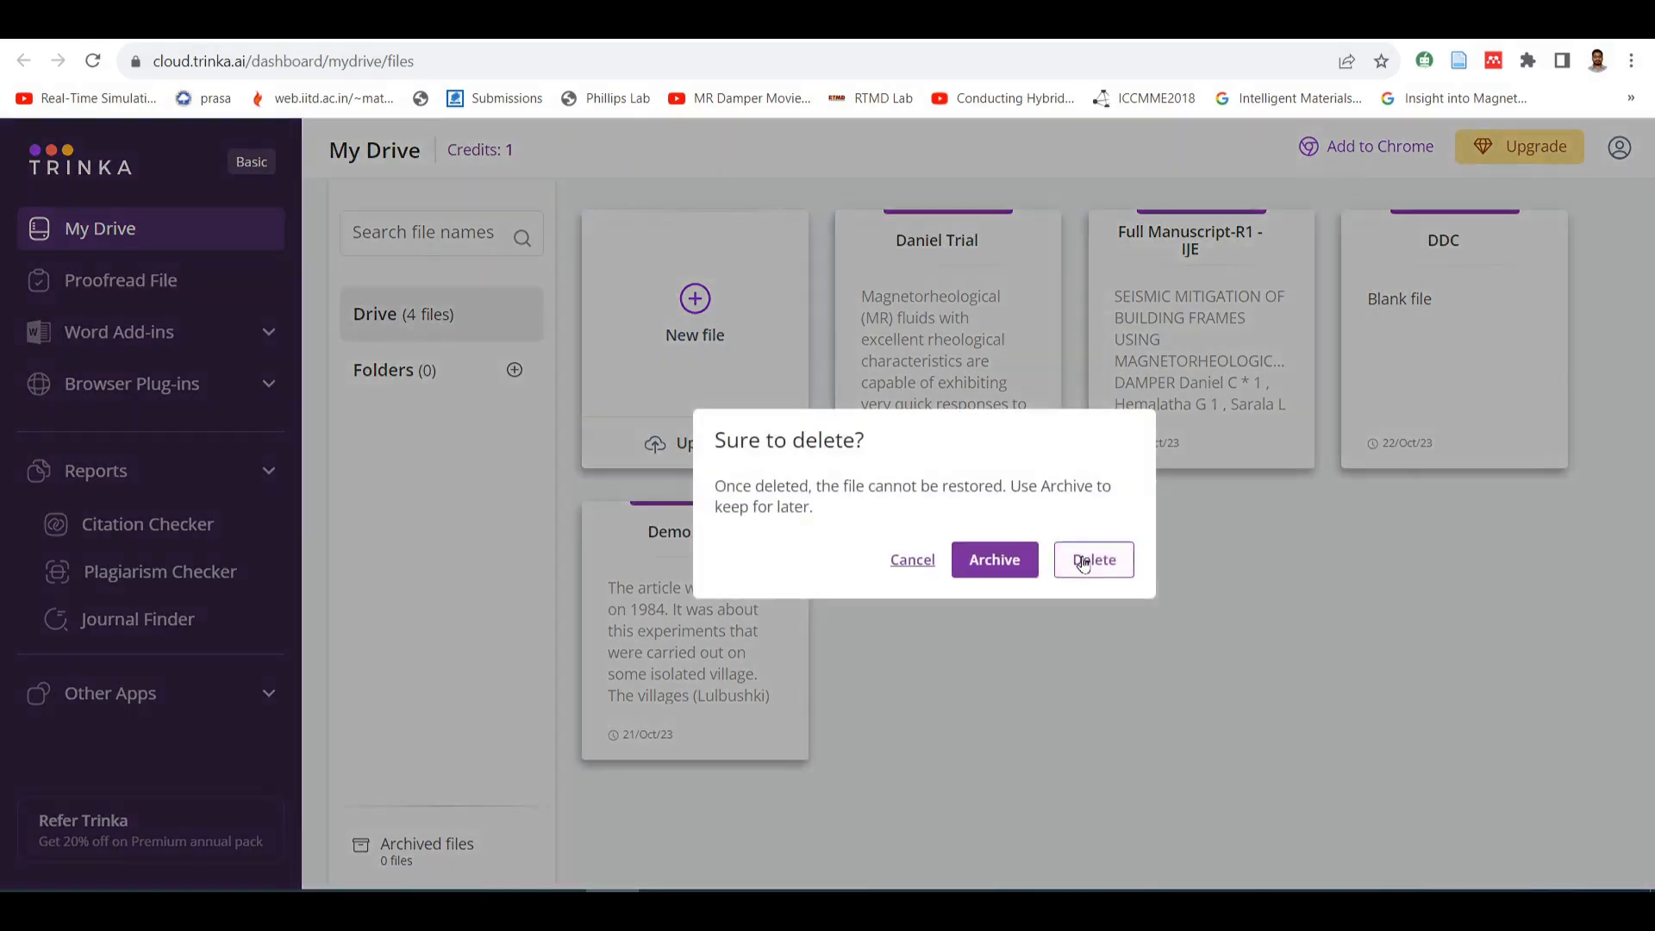
{"action": "left_click", "coordinate": [1082, 557]}
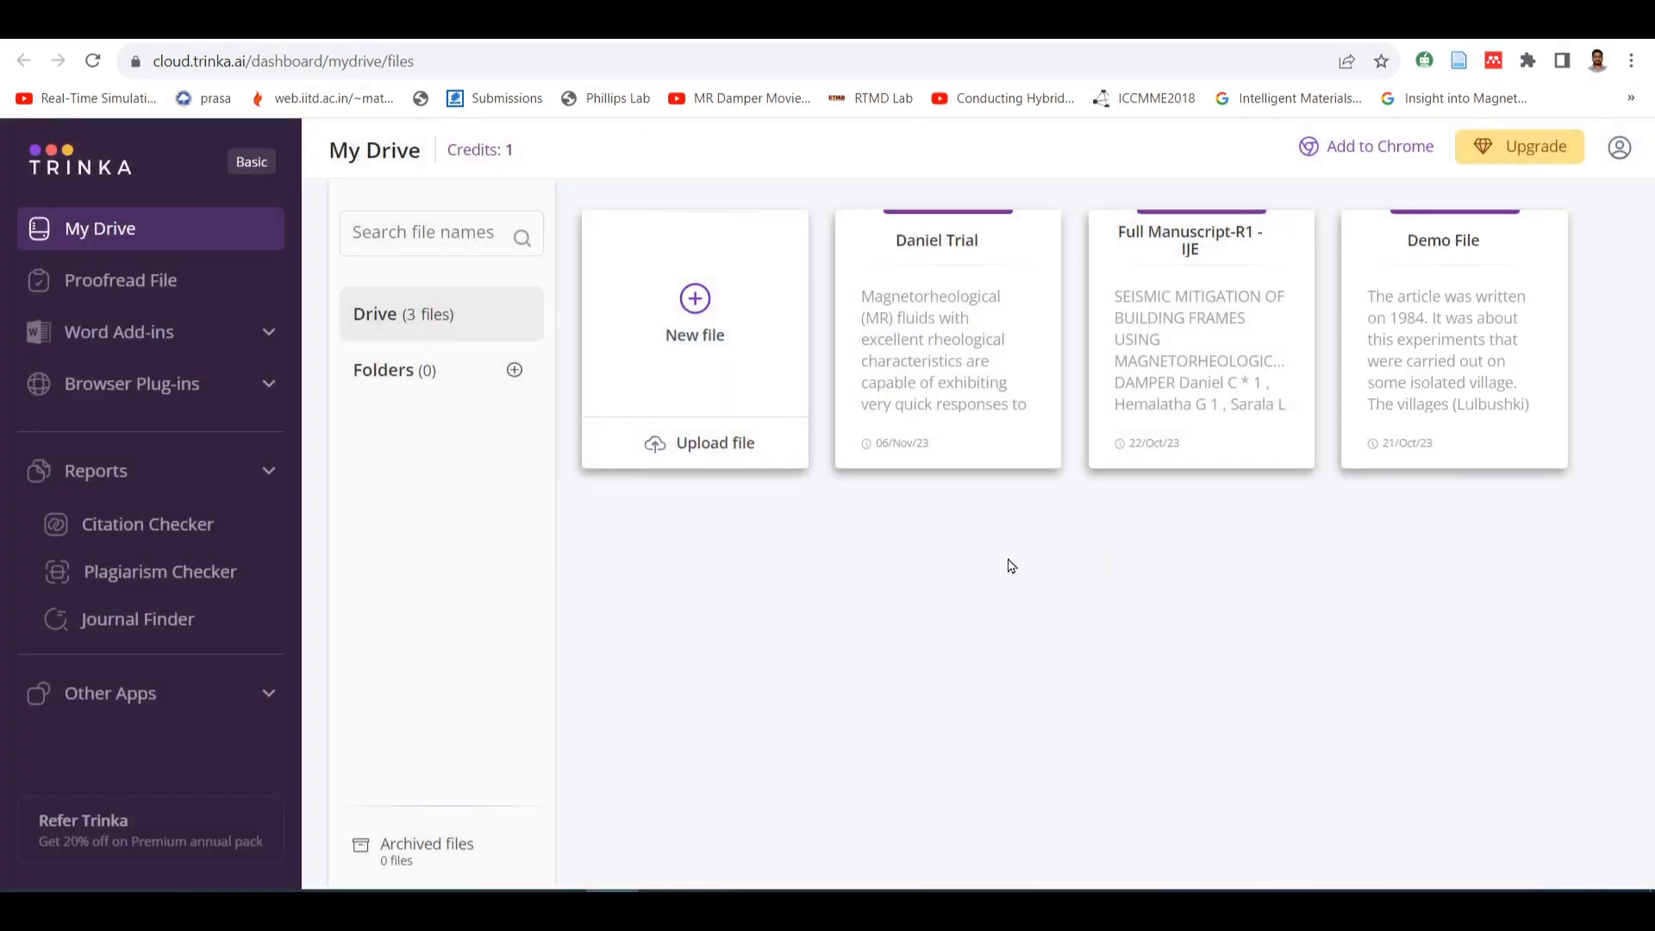
- Create a new file and choose Academic Writing, the APA (7th ed) style guide and Original Article as its details
{"action": "left_click", "coordinate": [700, 300]}
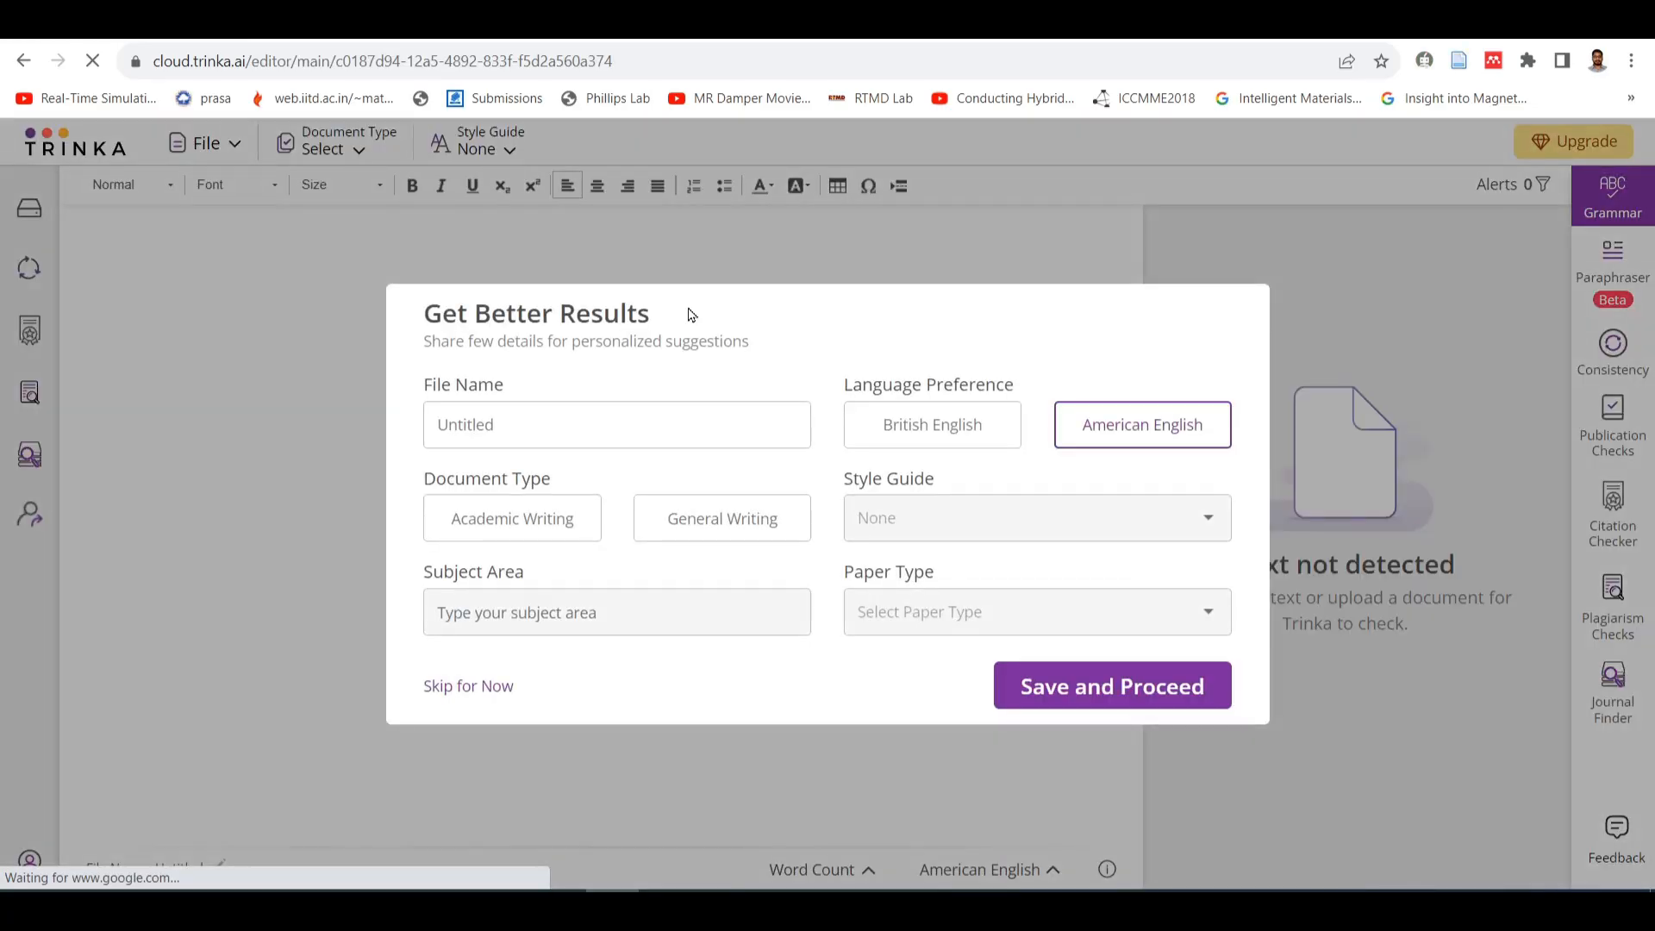
{"action": "left_click", "coordinate": [505, 430]}
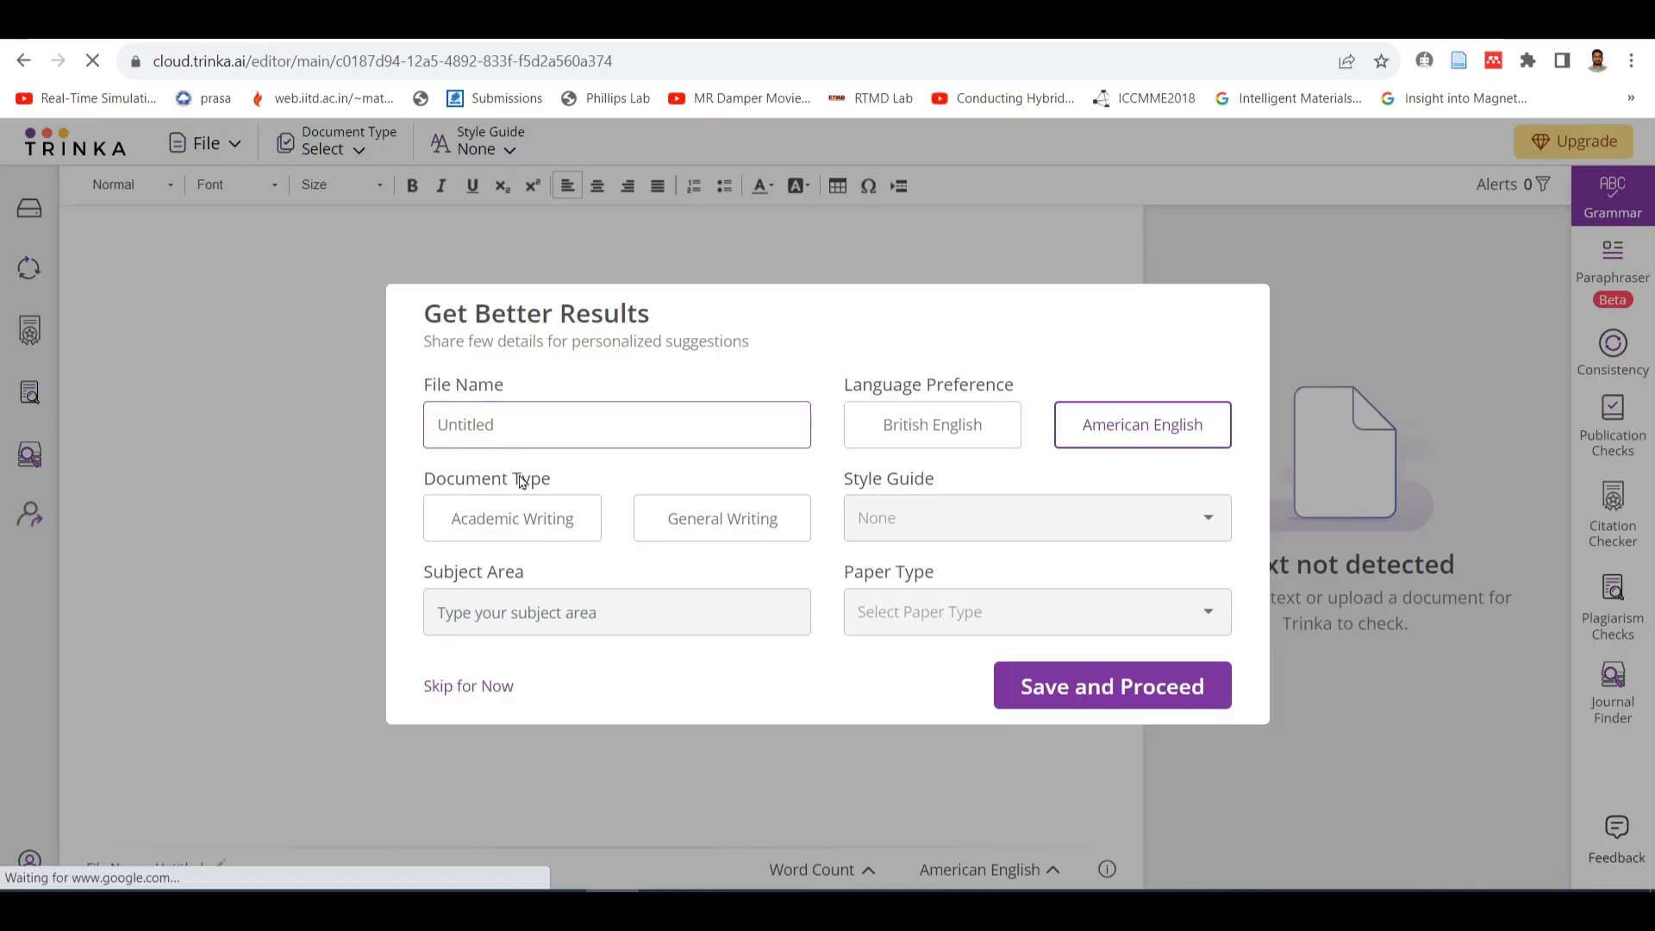
{"action": "left_click", "coordinate": [510, 521]}
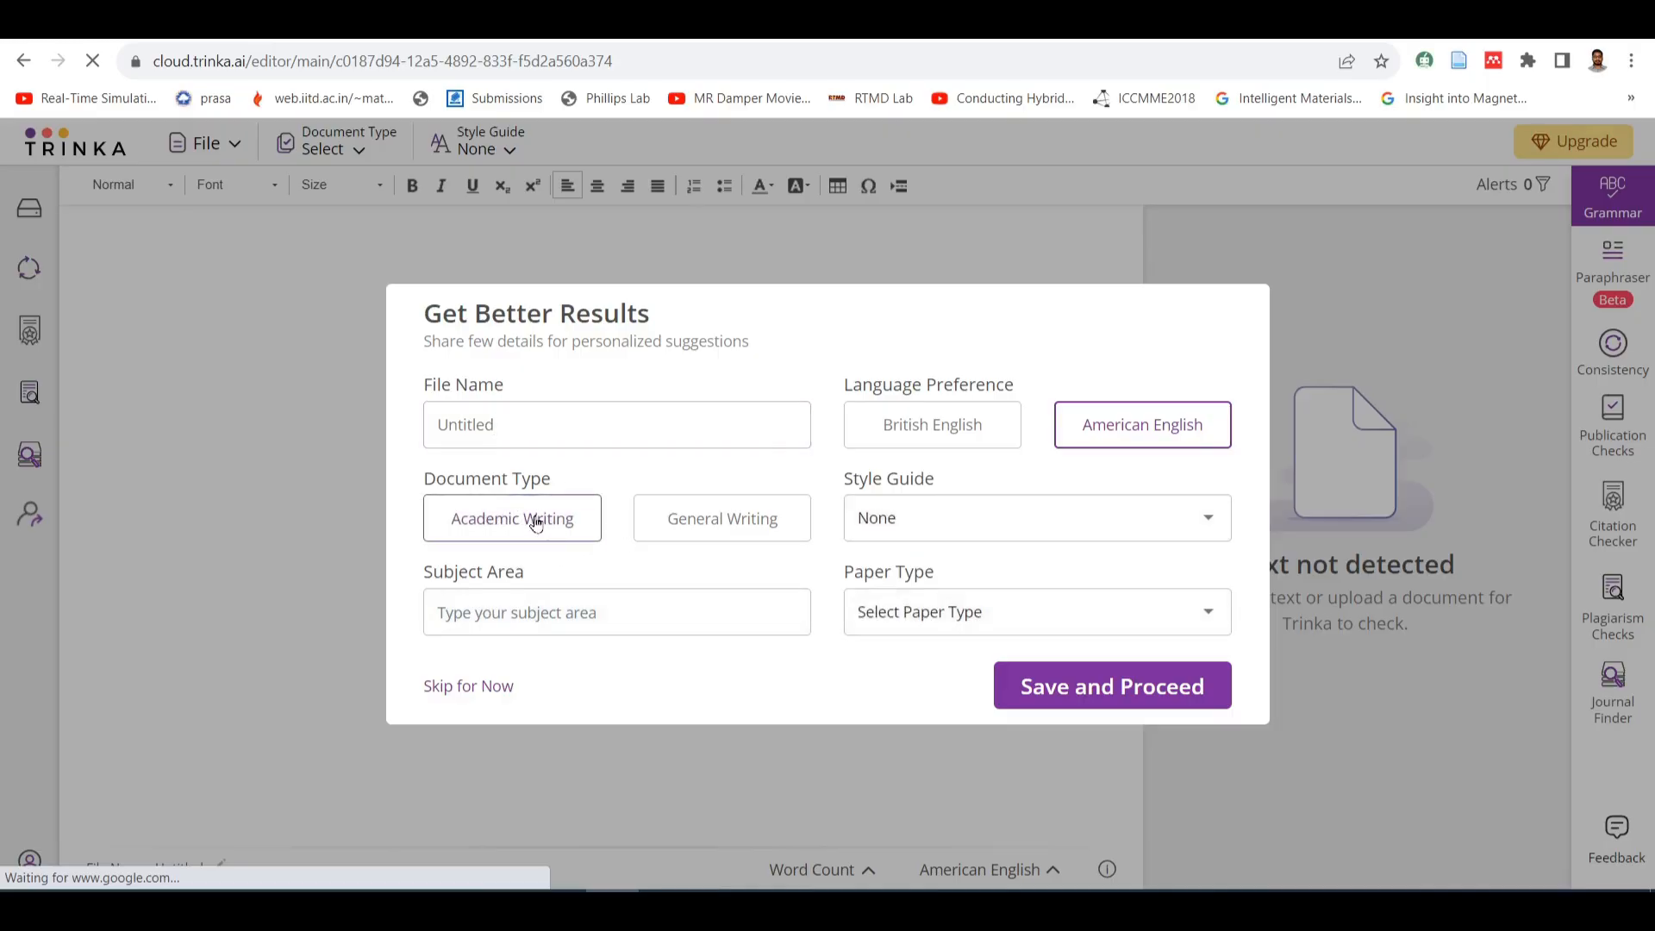
{"action": "left_click", "coordinate": [911, 532]}
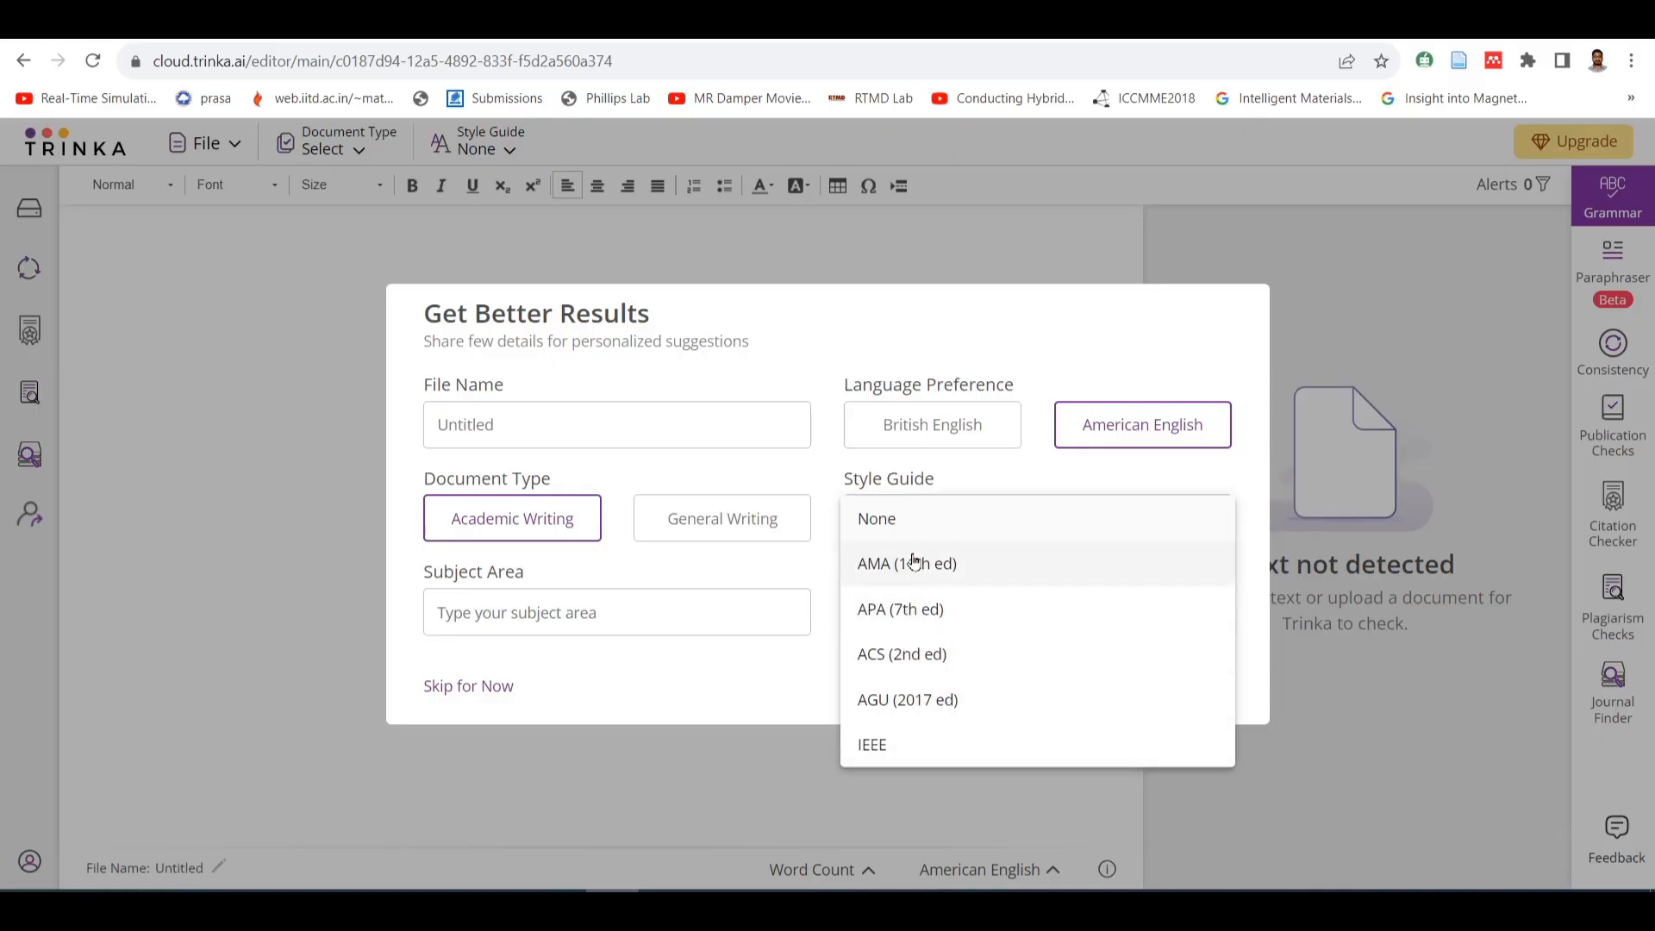
{"action": "left_click", "coordinate": [903, 611]}
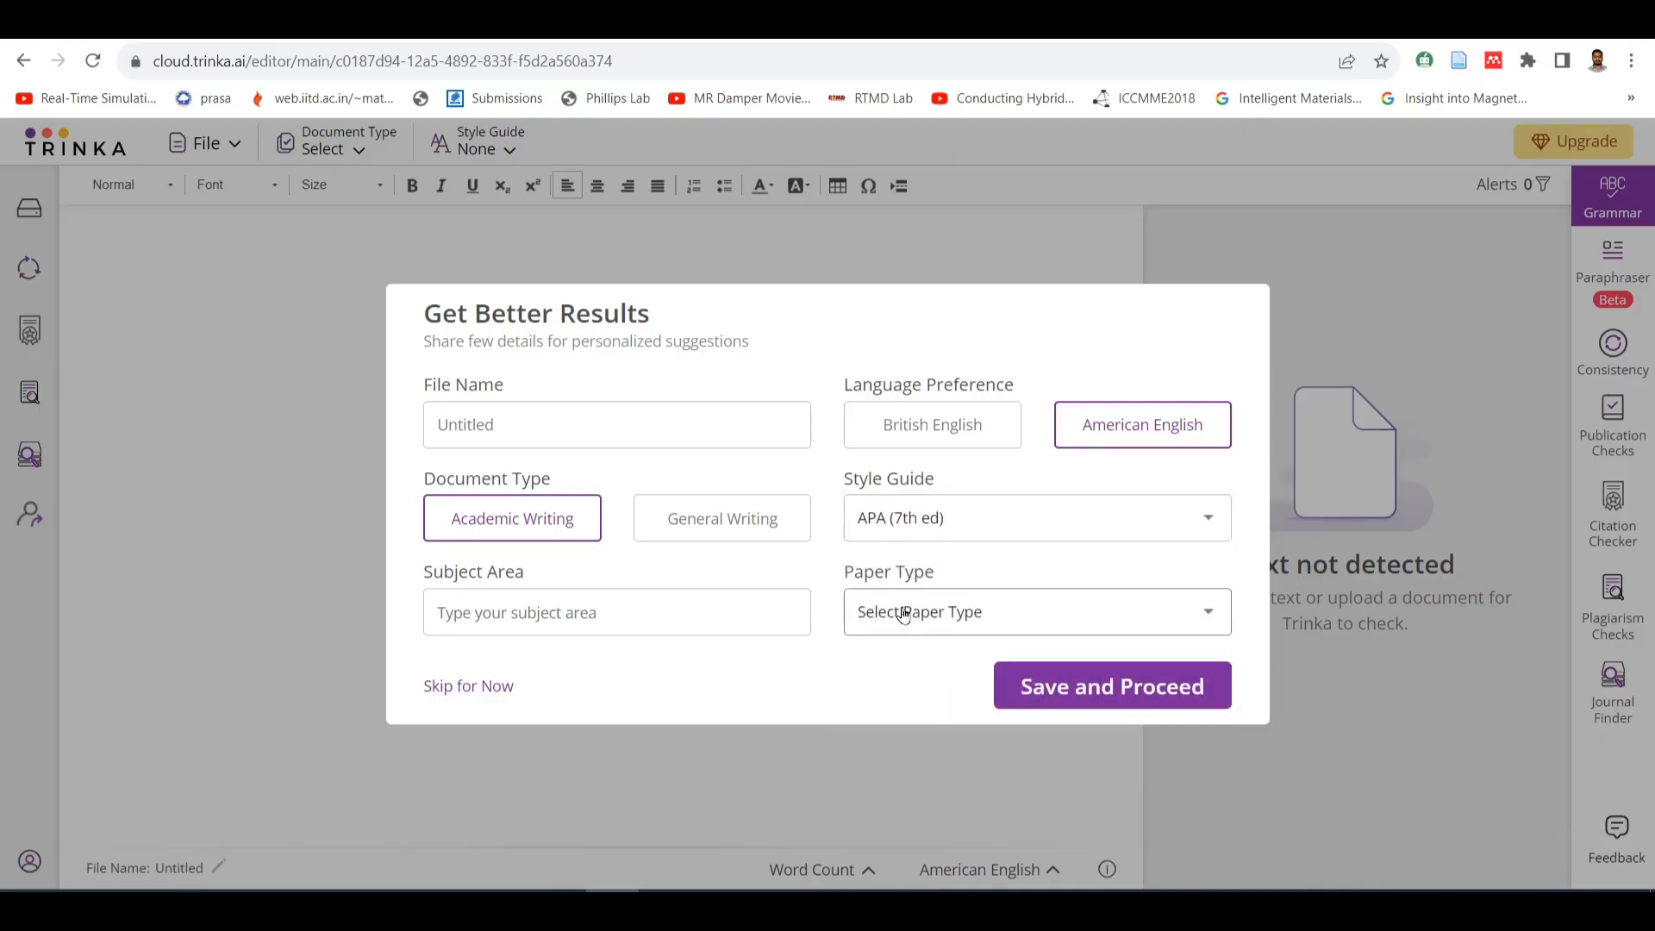
{"action": "left_click", "coordinate": [941, 627]}
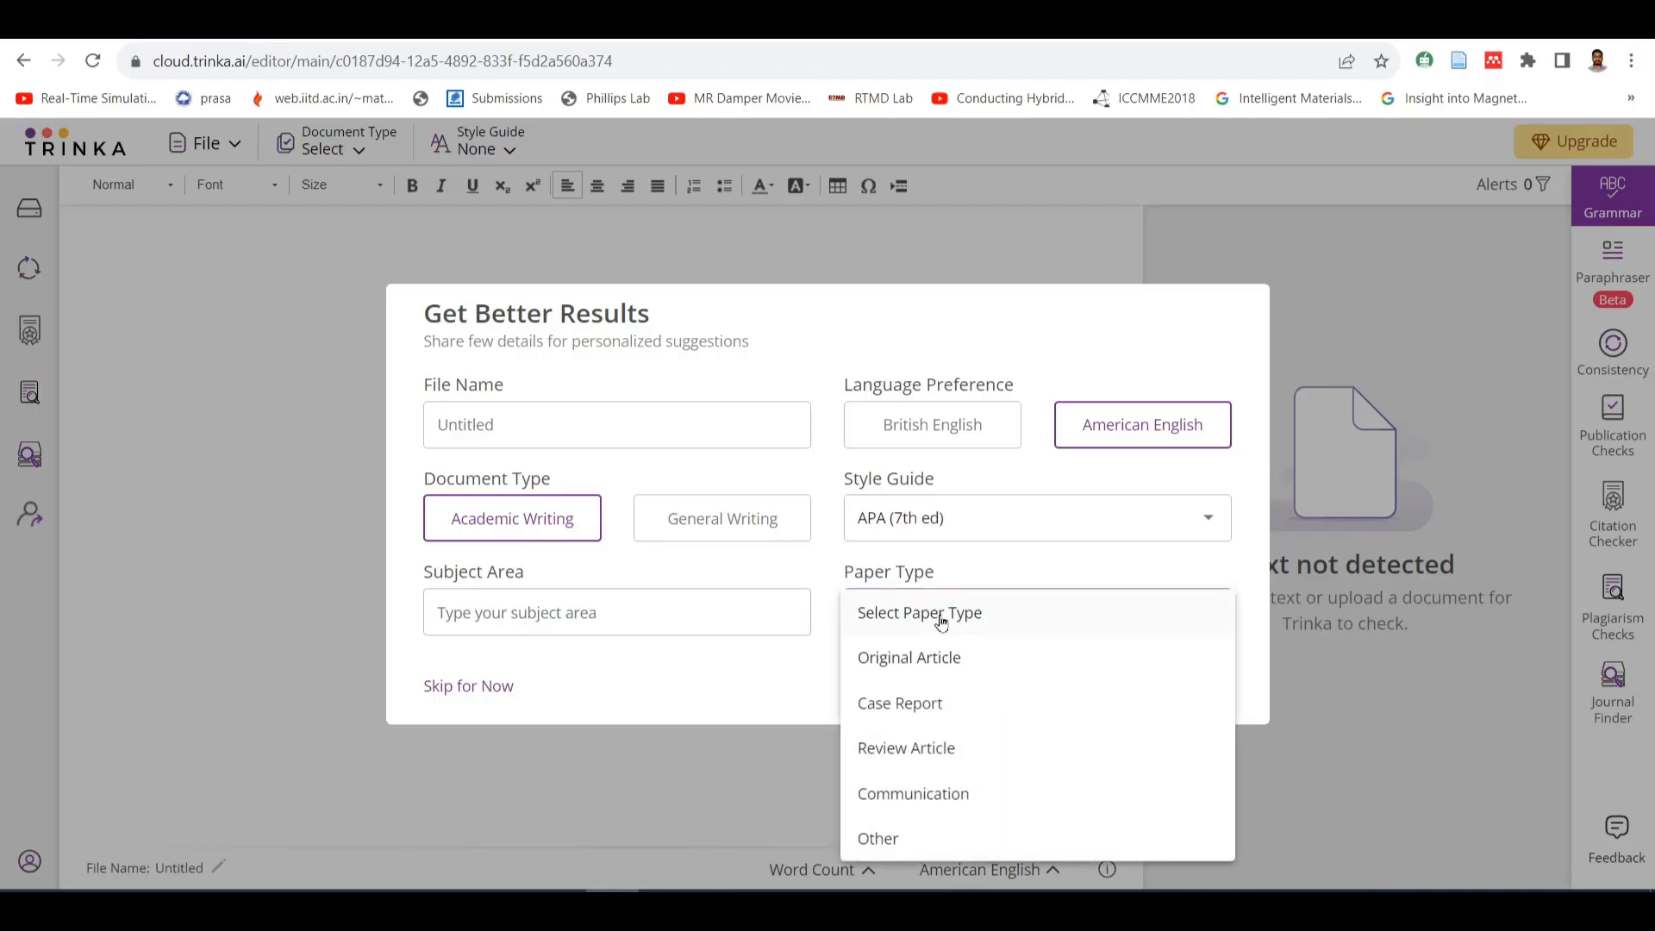
{"action": "left_click", "coordinate": [902, 655]}
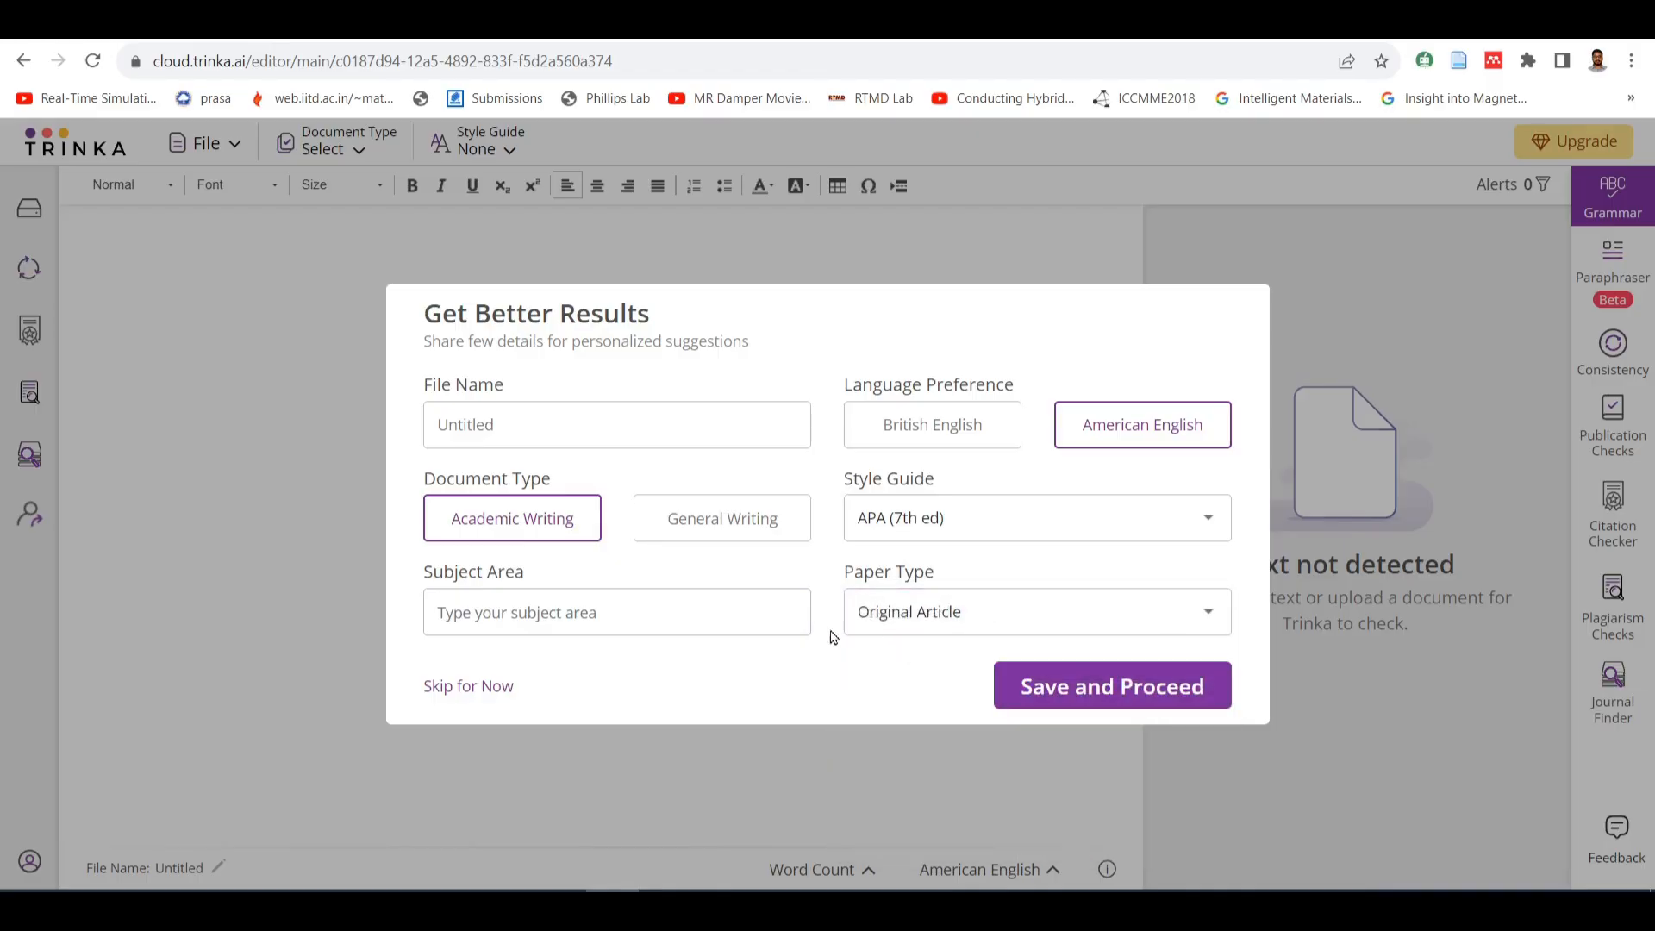
- Enter Abstract as the file name, leave the subject area empty, and skip the details form to reach the blank editor
{"action": "left_click", "coordinate": [665, 603]}
{"action": "left_click", "coordinate": [595, 423]}
{"action": "left_click", "coordinate": [590, 420]}
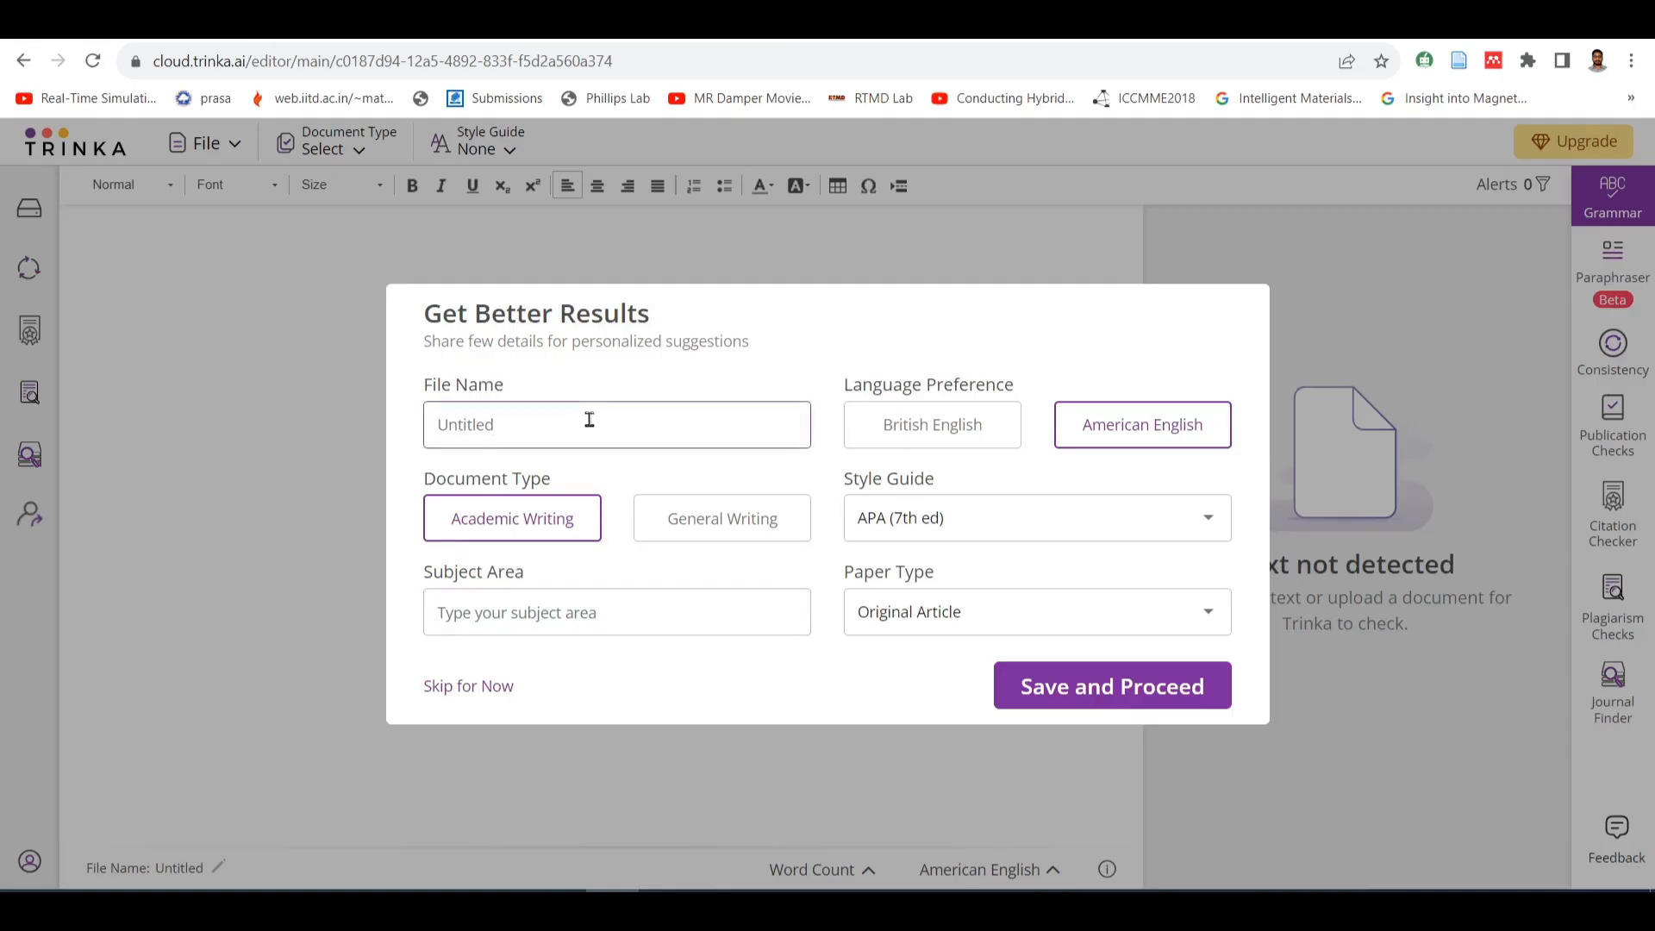
{"action": "key", "text": "ctrl+a"}
{"action": "key", "text": "BackSpace"}
{"action": "type", "text": "Abstract"}
{"action": "left_click", "coordinate": [566, 621]}
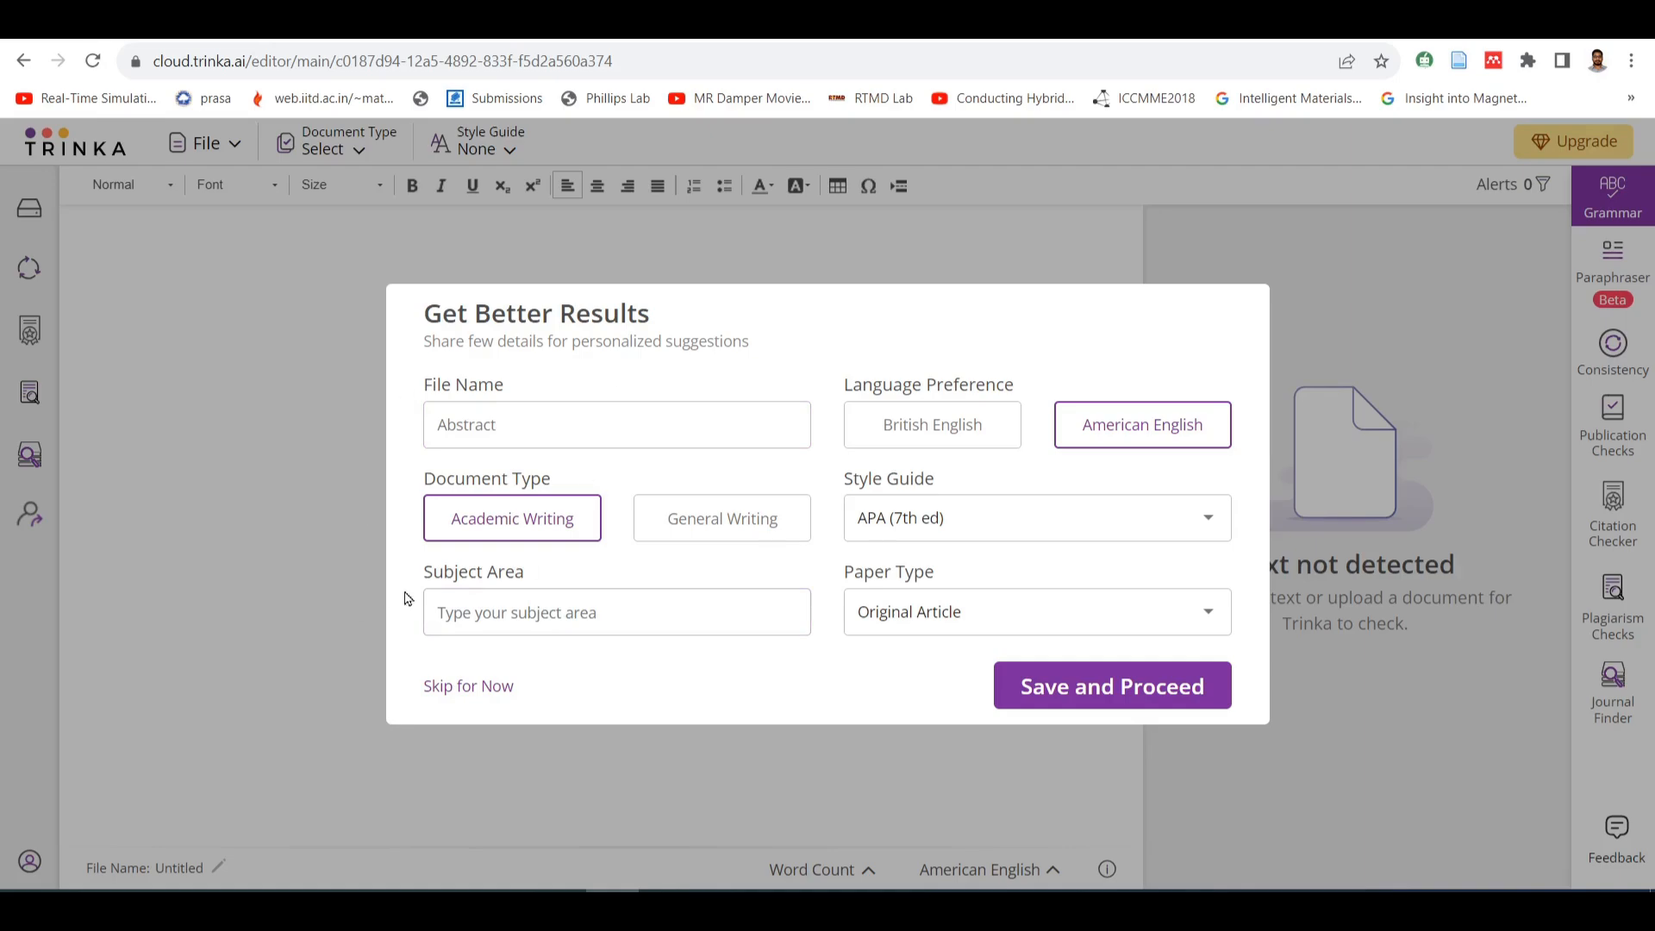
{"action": "left_click", "coordinate": [465, 686]}
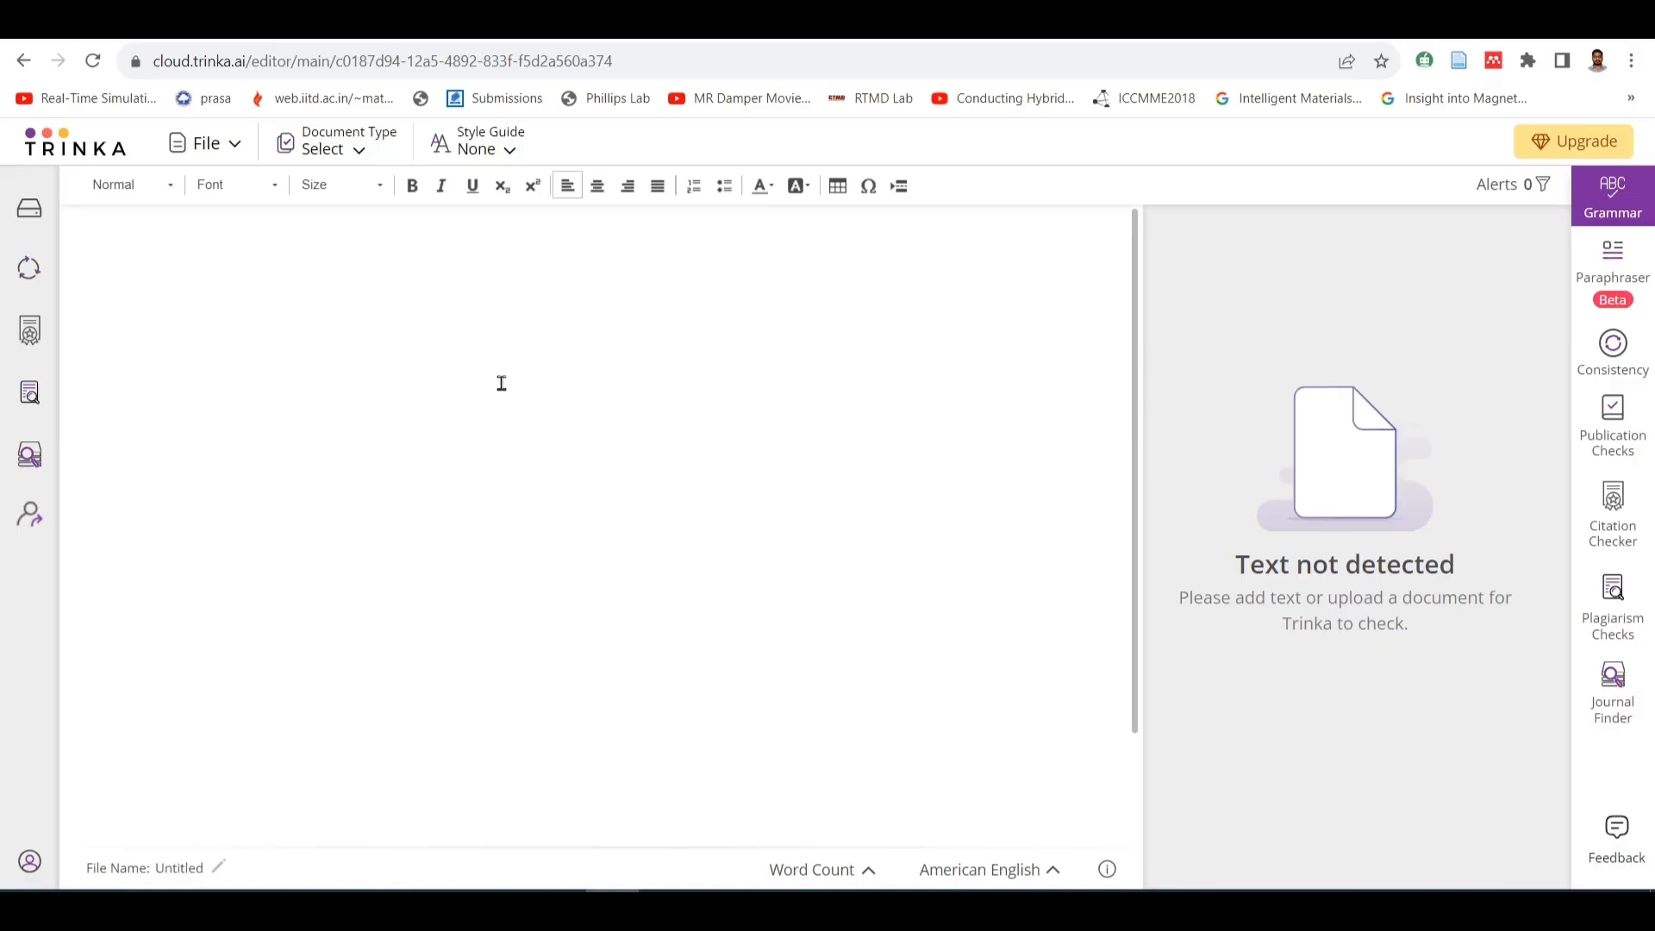
- Search for google scholar in a new browser tab and open the author's publication list
{"action": "key", "text": "ctrl+t"}
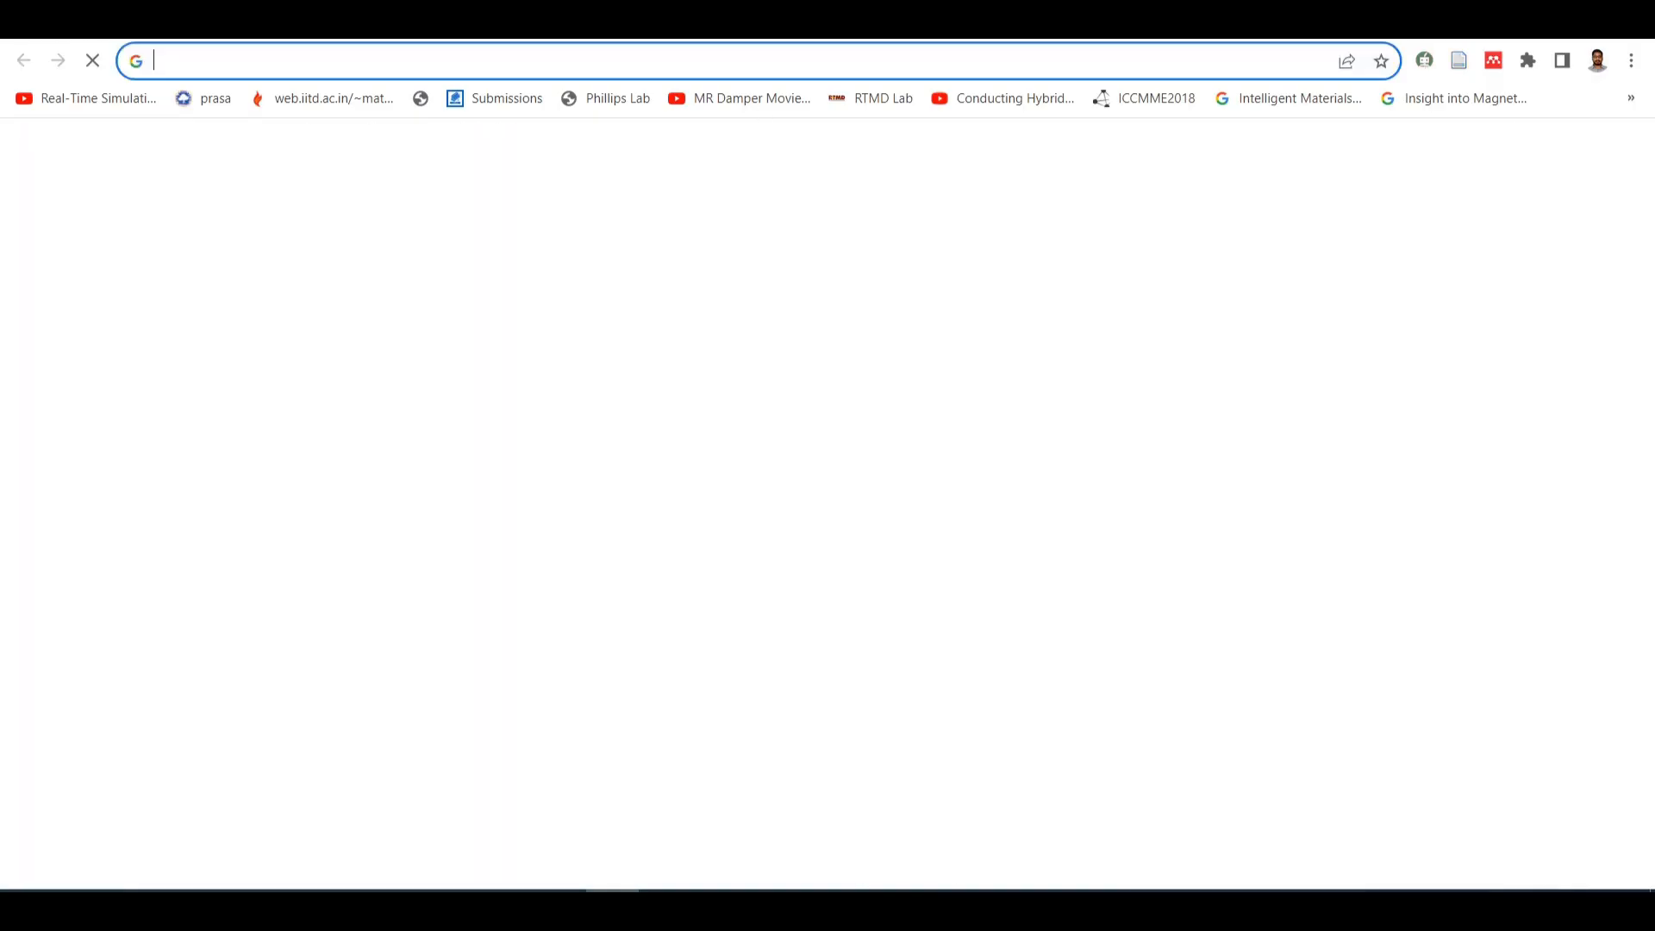
{"action": "type", "text": "g"}
{"action": "key", "text": "Down"}
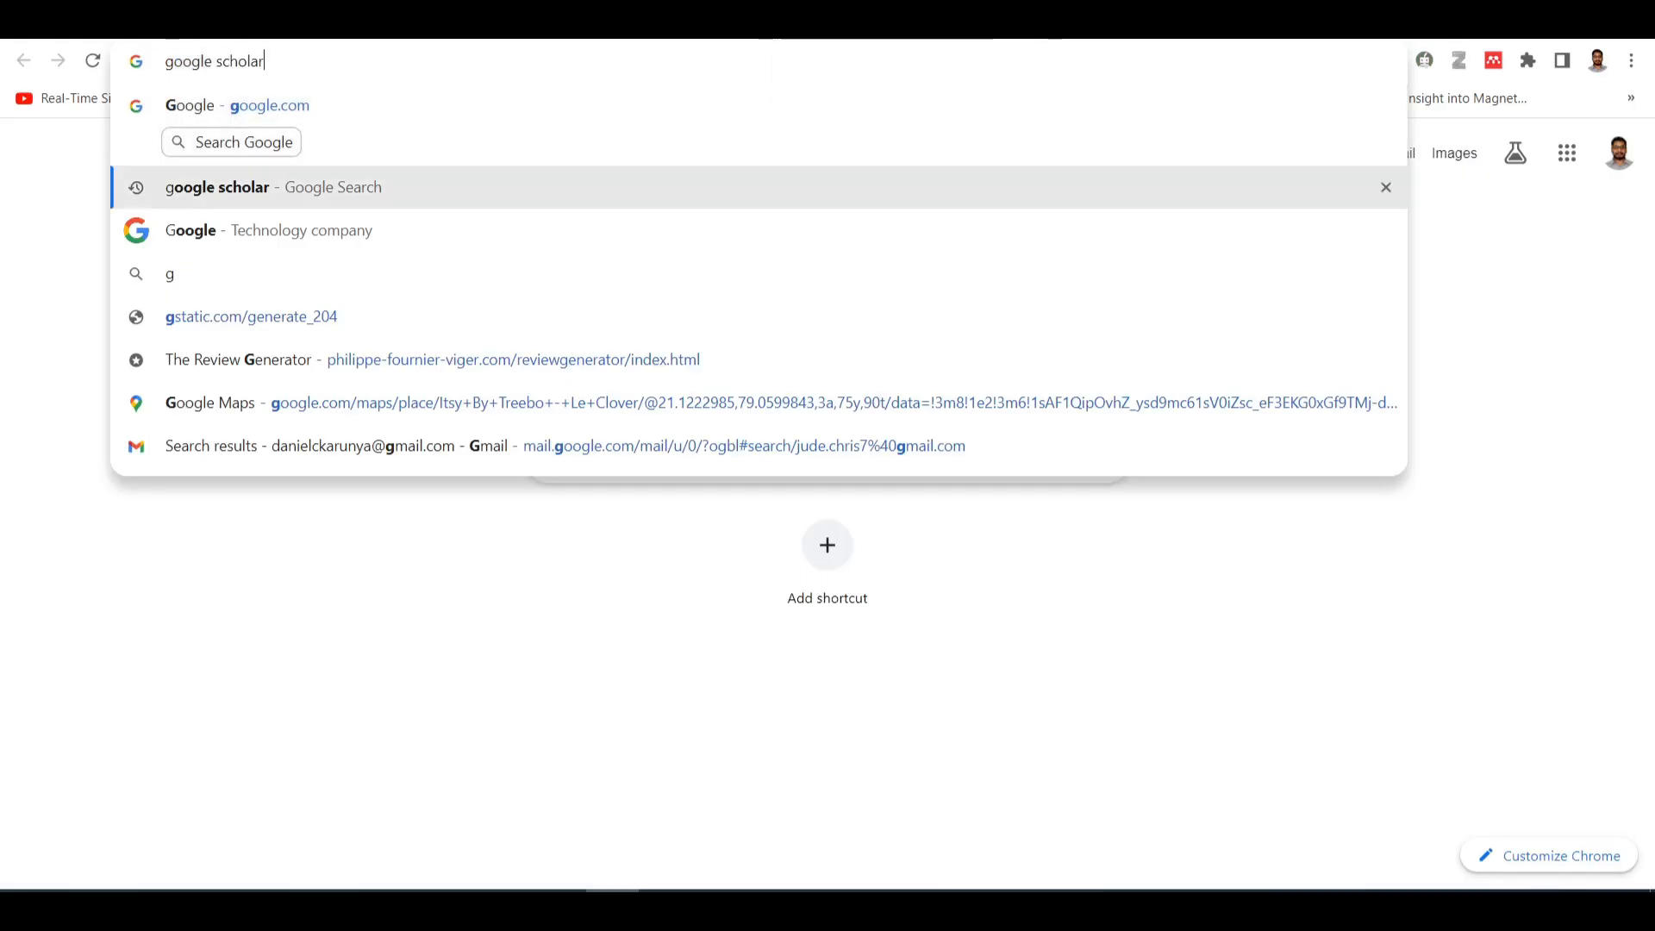
{"action": "key", "text": "Return"}
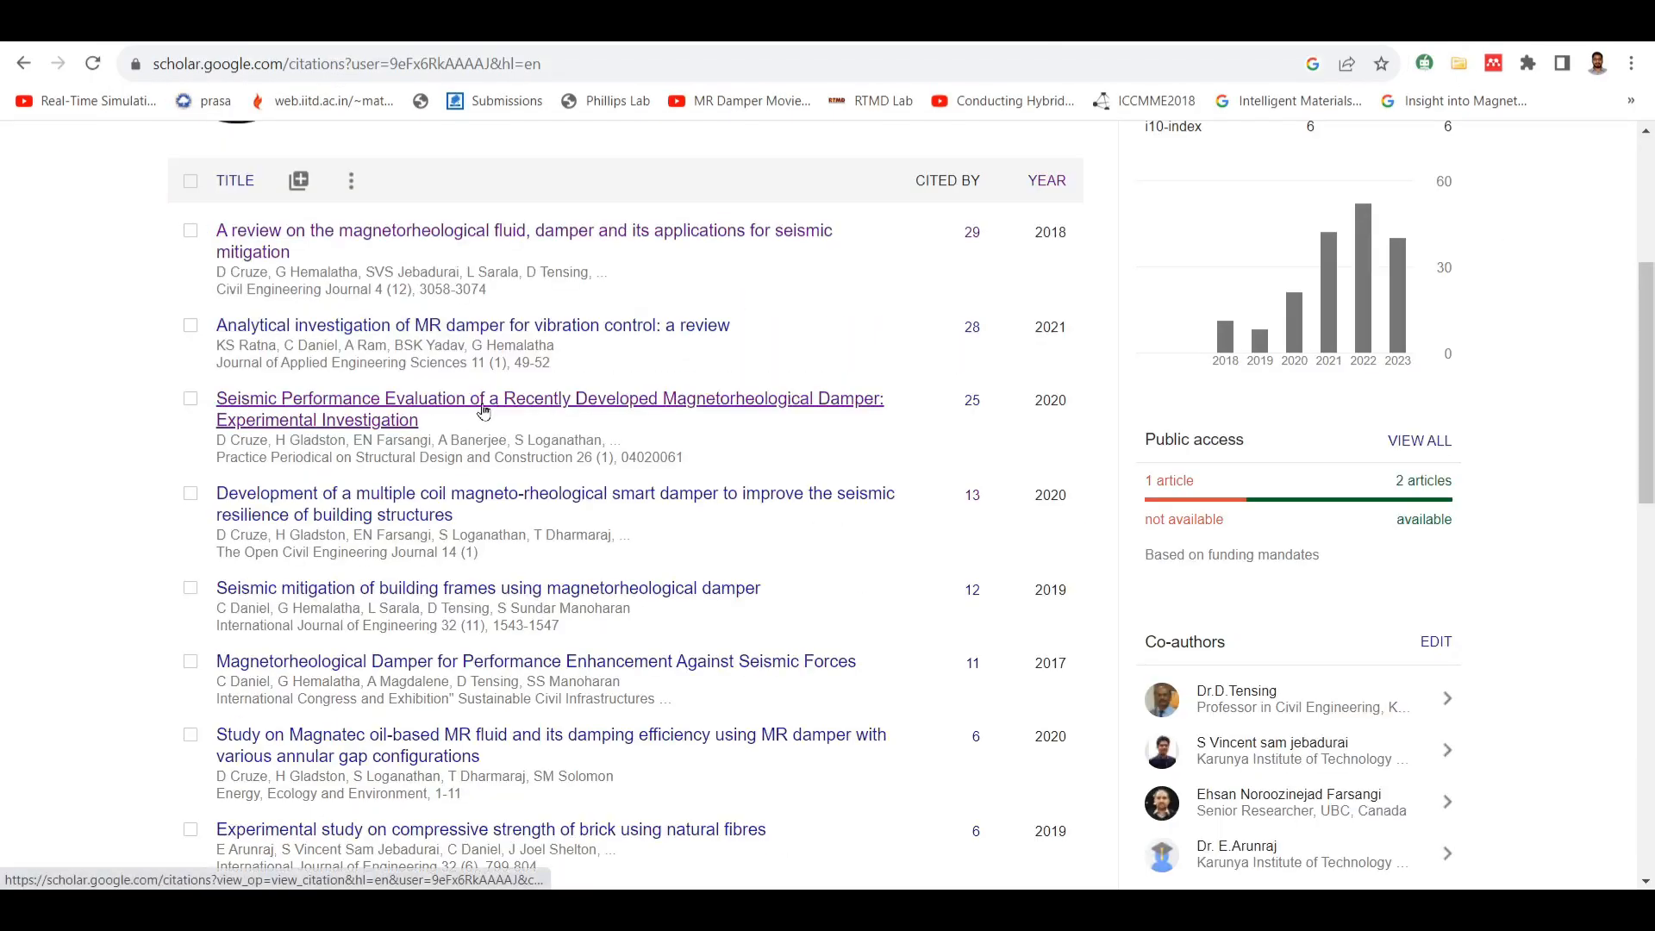
- Open the 2020 article on seismic performance evaluation of a magnetorheological damper in the ASCE Library and copy its full abstract
{"action": "left_click", "coordinate": [481, 407]}
{"action": "left_click", "coordinate": [552, 294]}
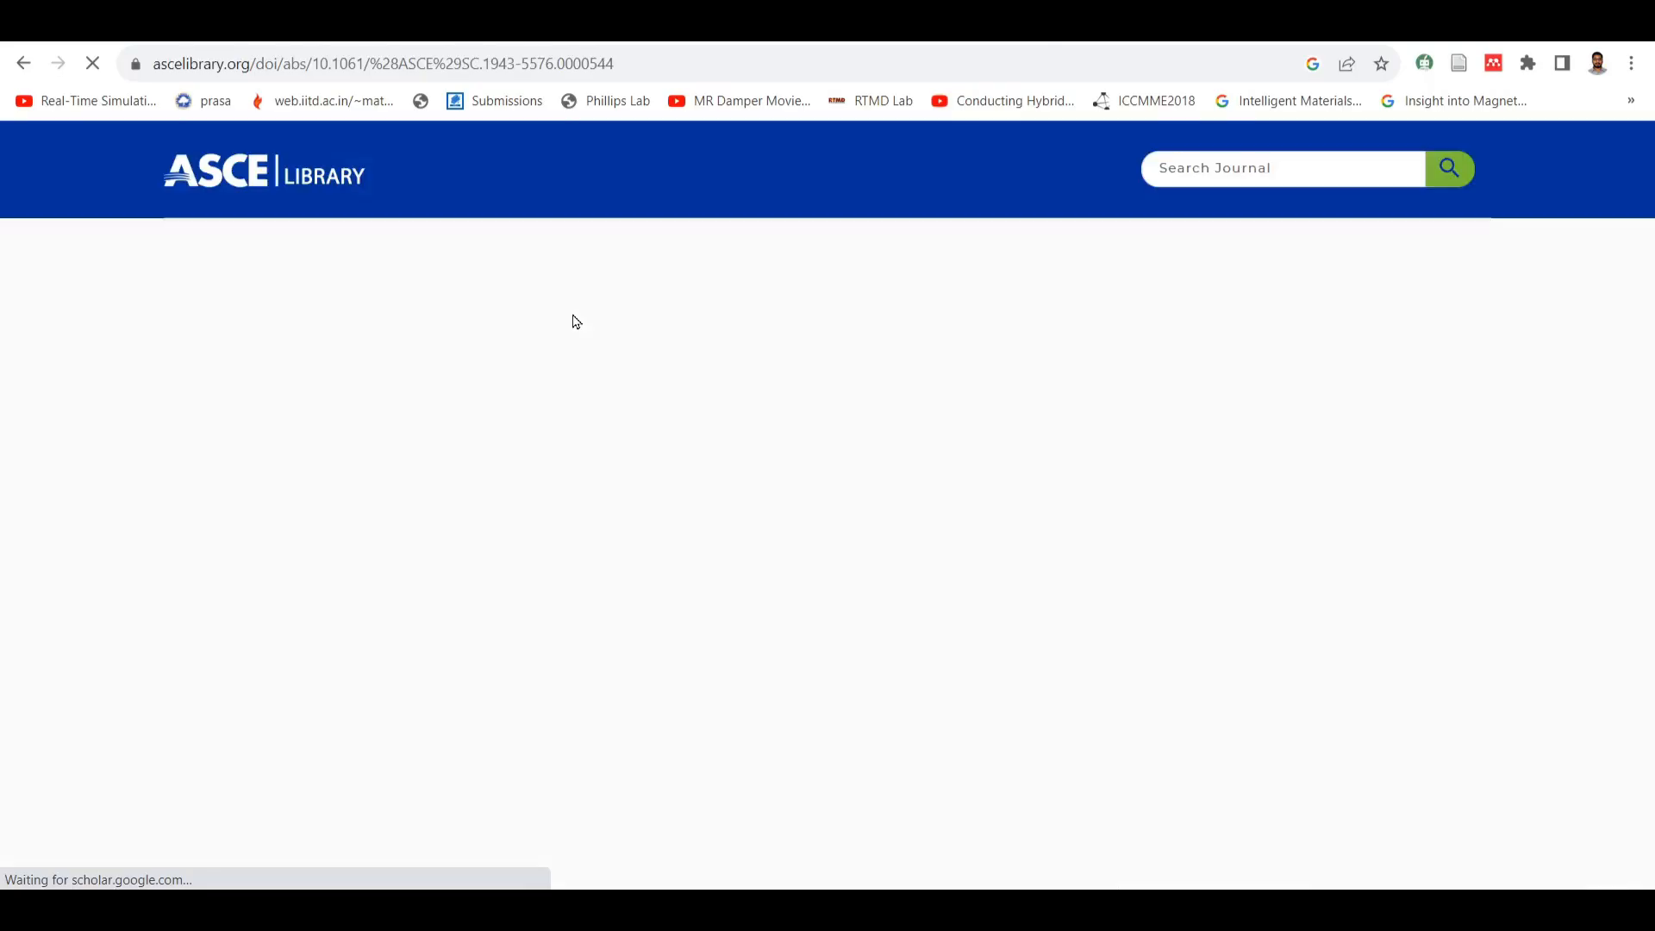
{"action": "scroll", "coordinate": [586, 362], "scroll_direction": "down", "scroll_amount": 6}
{"action": "scroll", "coordinate": [595, 393], "scroll_direction": "up", "scroll_amount": 4}
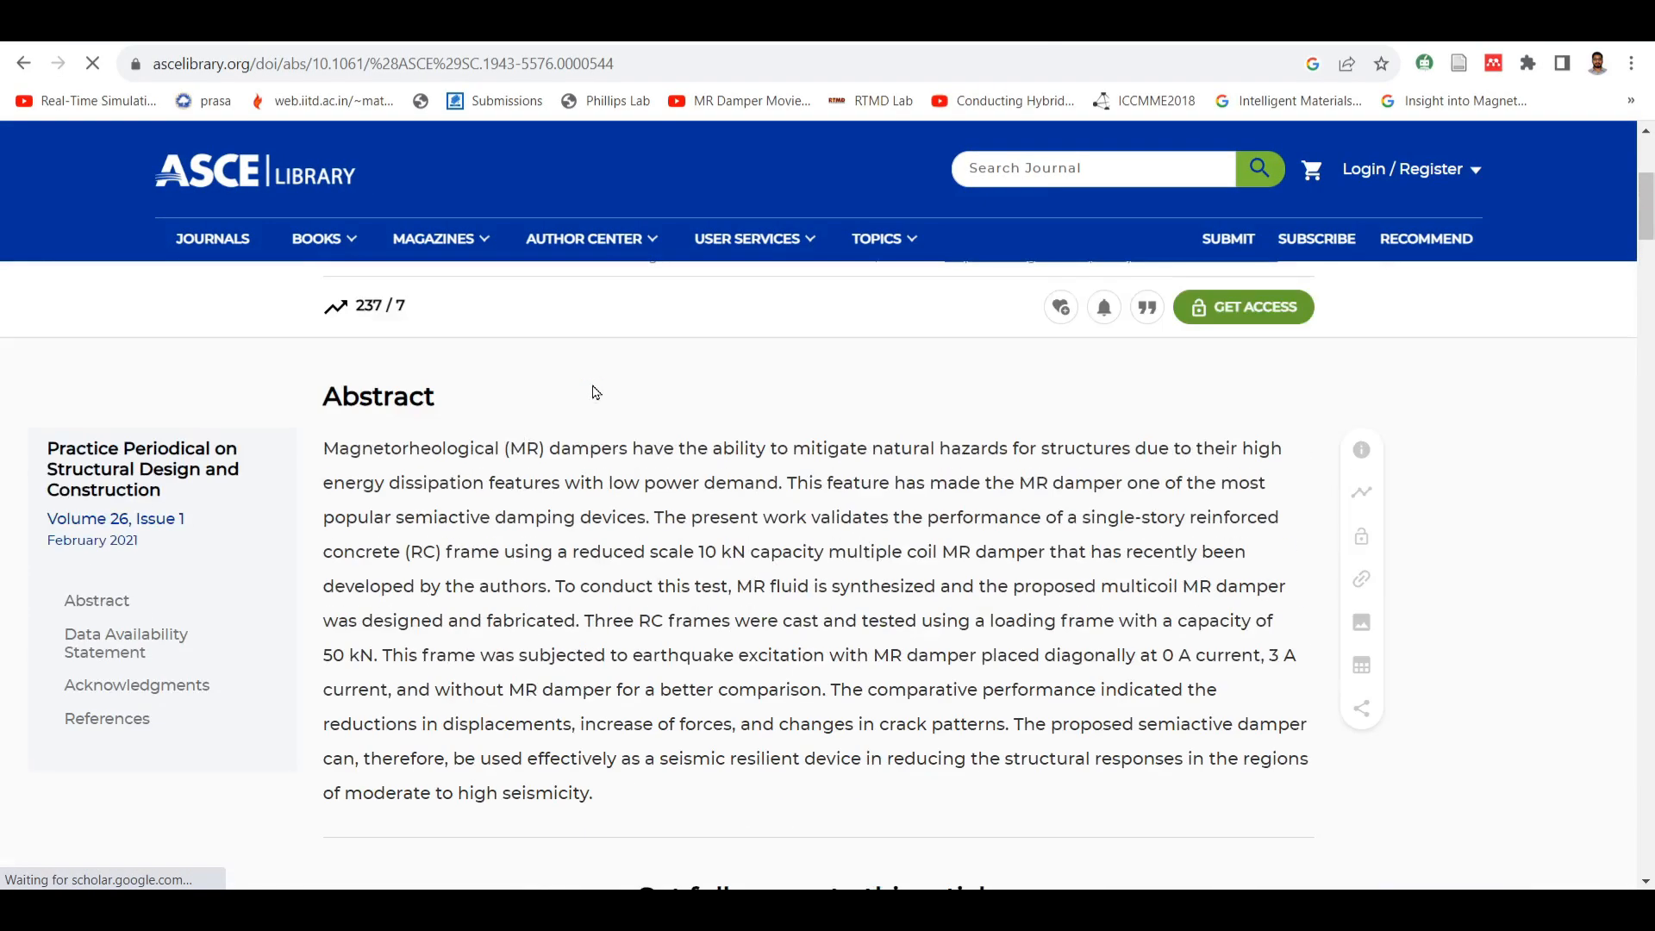
{"action": "left_click_drag", "start_coordinate": [617, 799], "coordinate": [332, 468]}
{"action": "right_click", "coordinate": [348, 457]}
{"action": "left_click", "coordinate": [396, 482]}
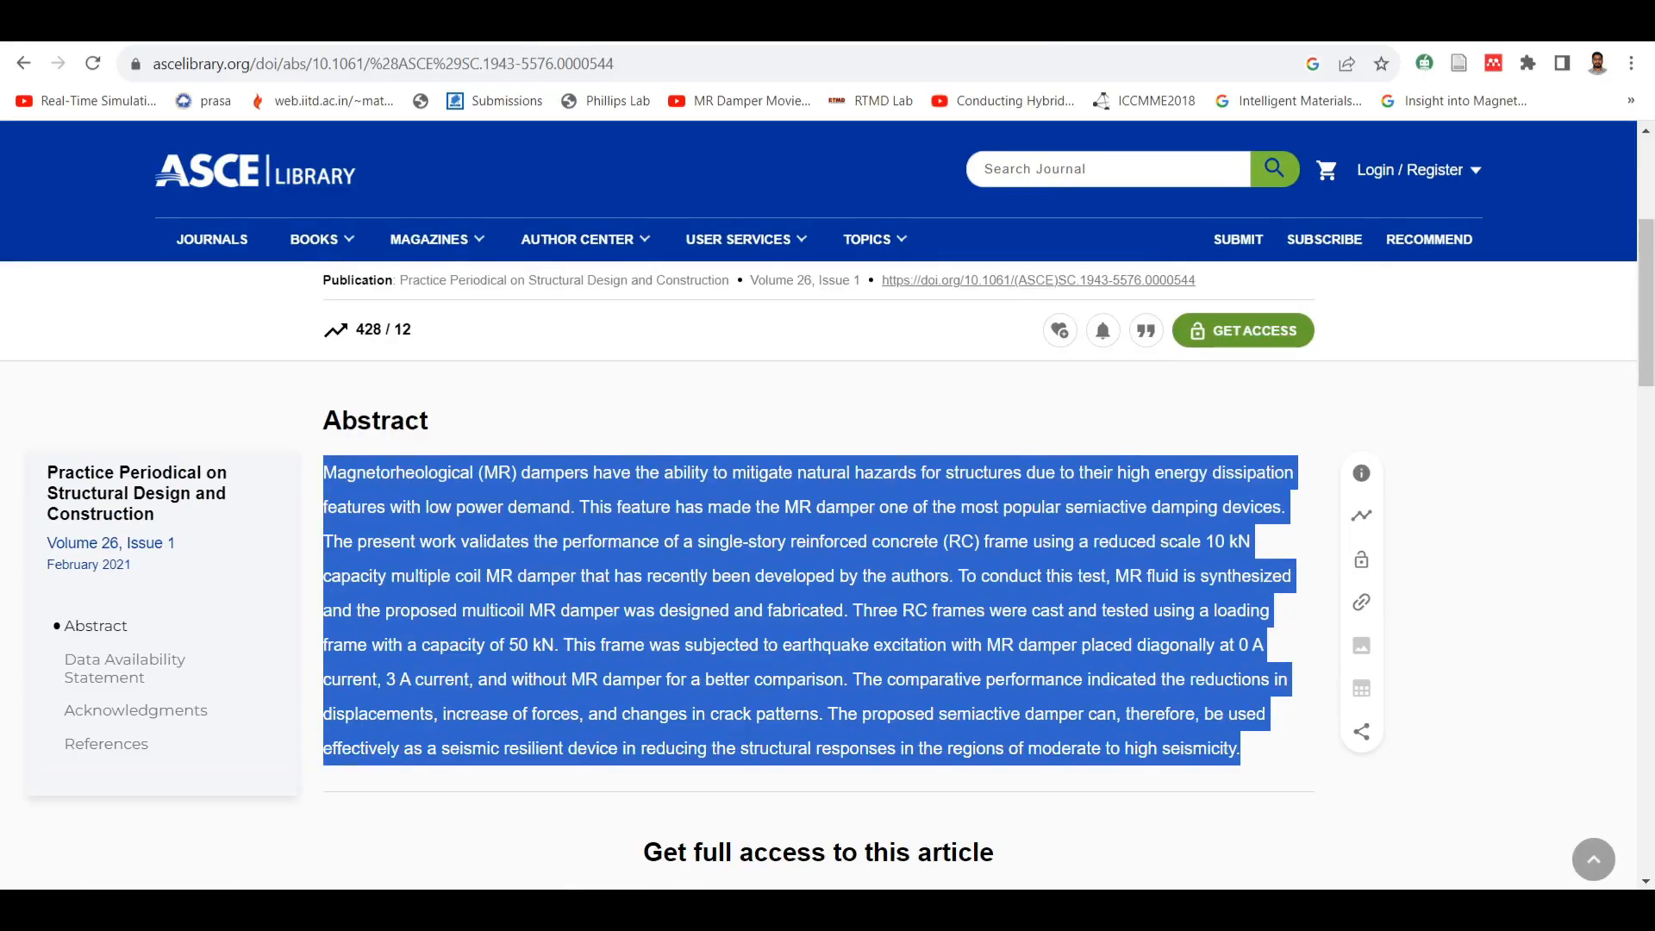
- Switch back to the blank Trinka file and return from the editor to My Drive
{"action": "key", "text": "ctrl+Tab"}
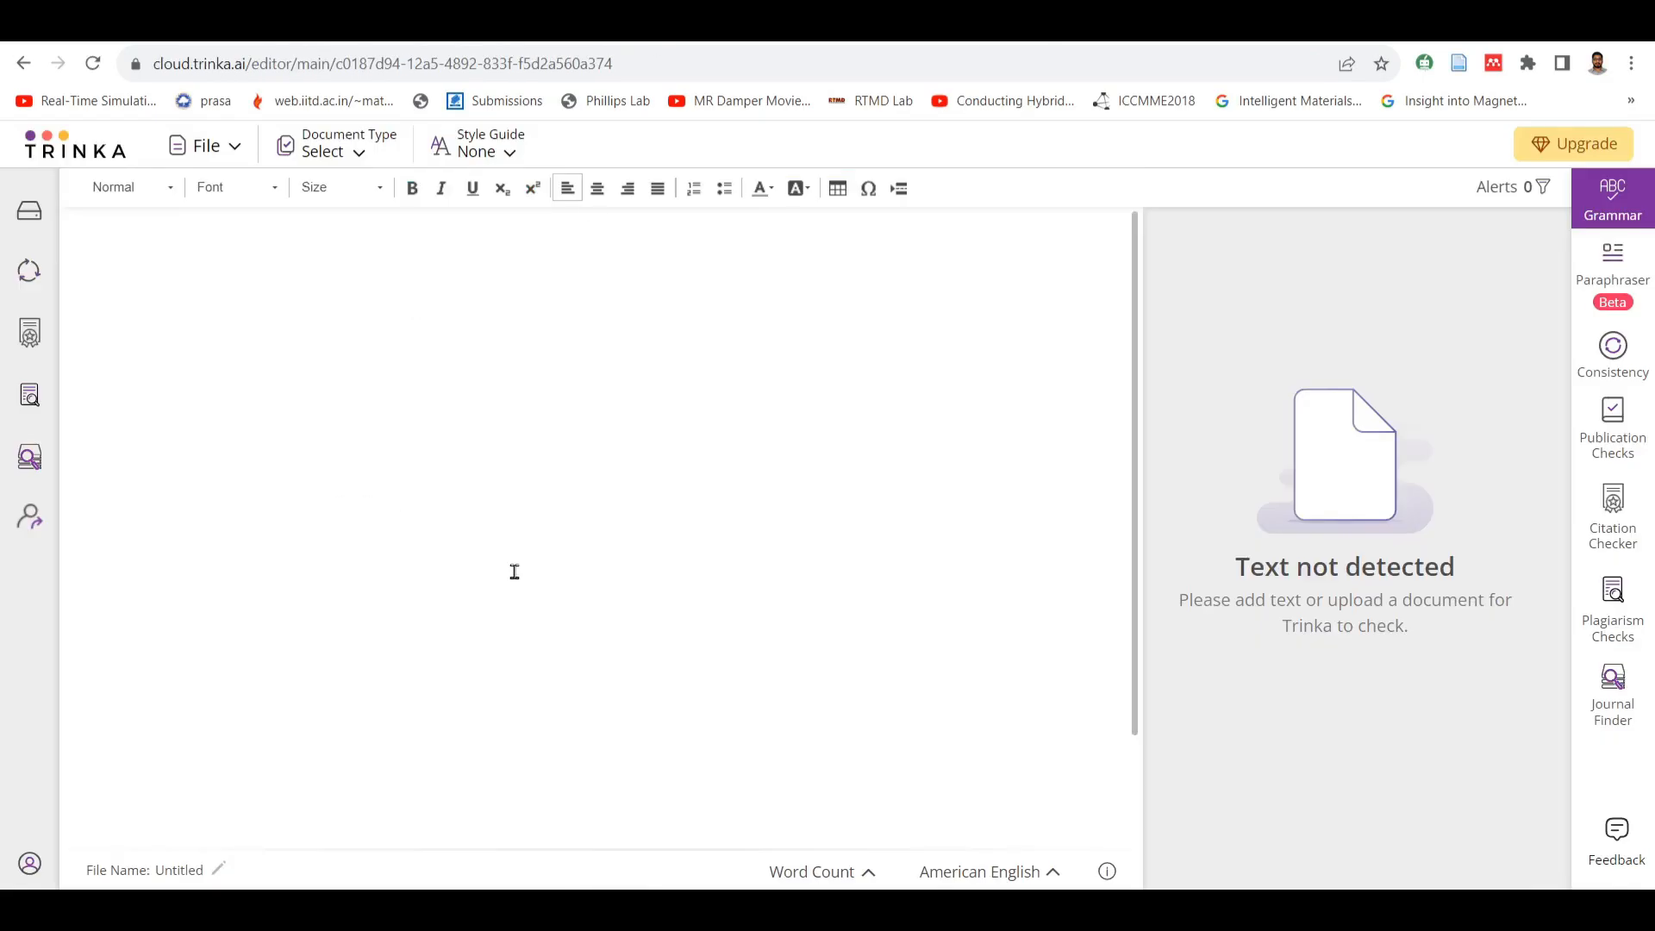
{"action": "key", "text": "ctrl+shift+Tab"}
{"action": "key", "text": "ctrl+Tab"}
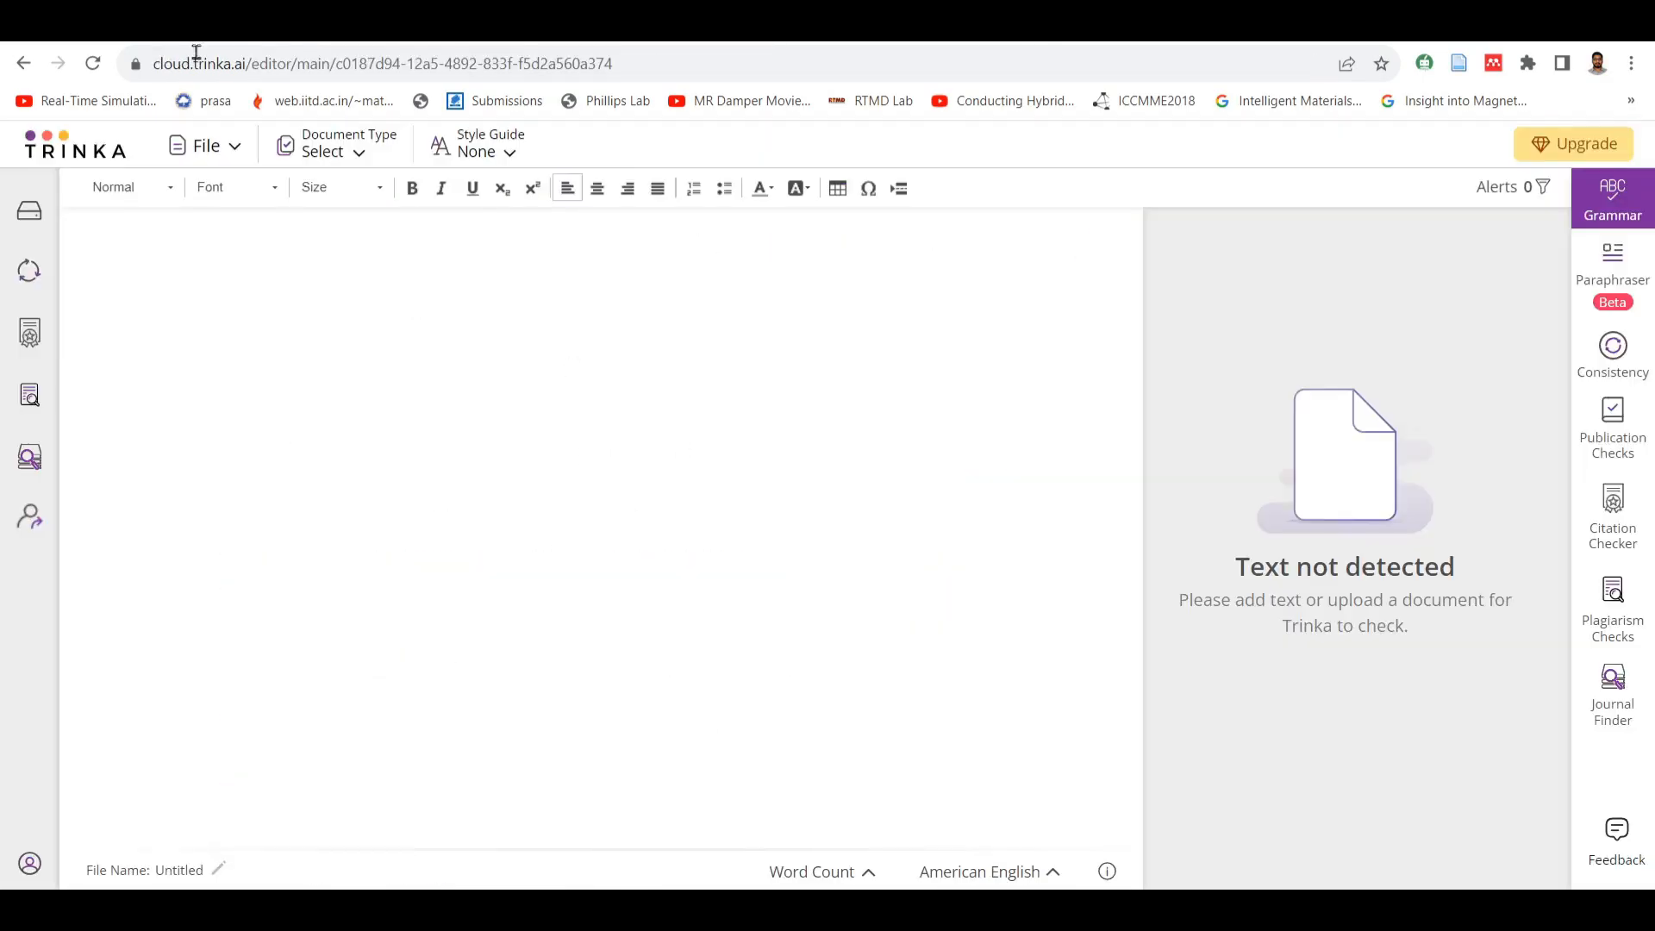
{"action": "left_click", "coordinate": [26, 68]}
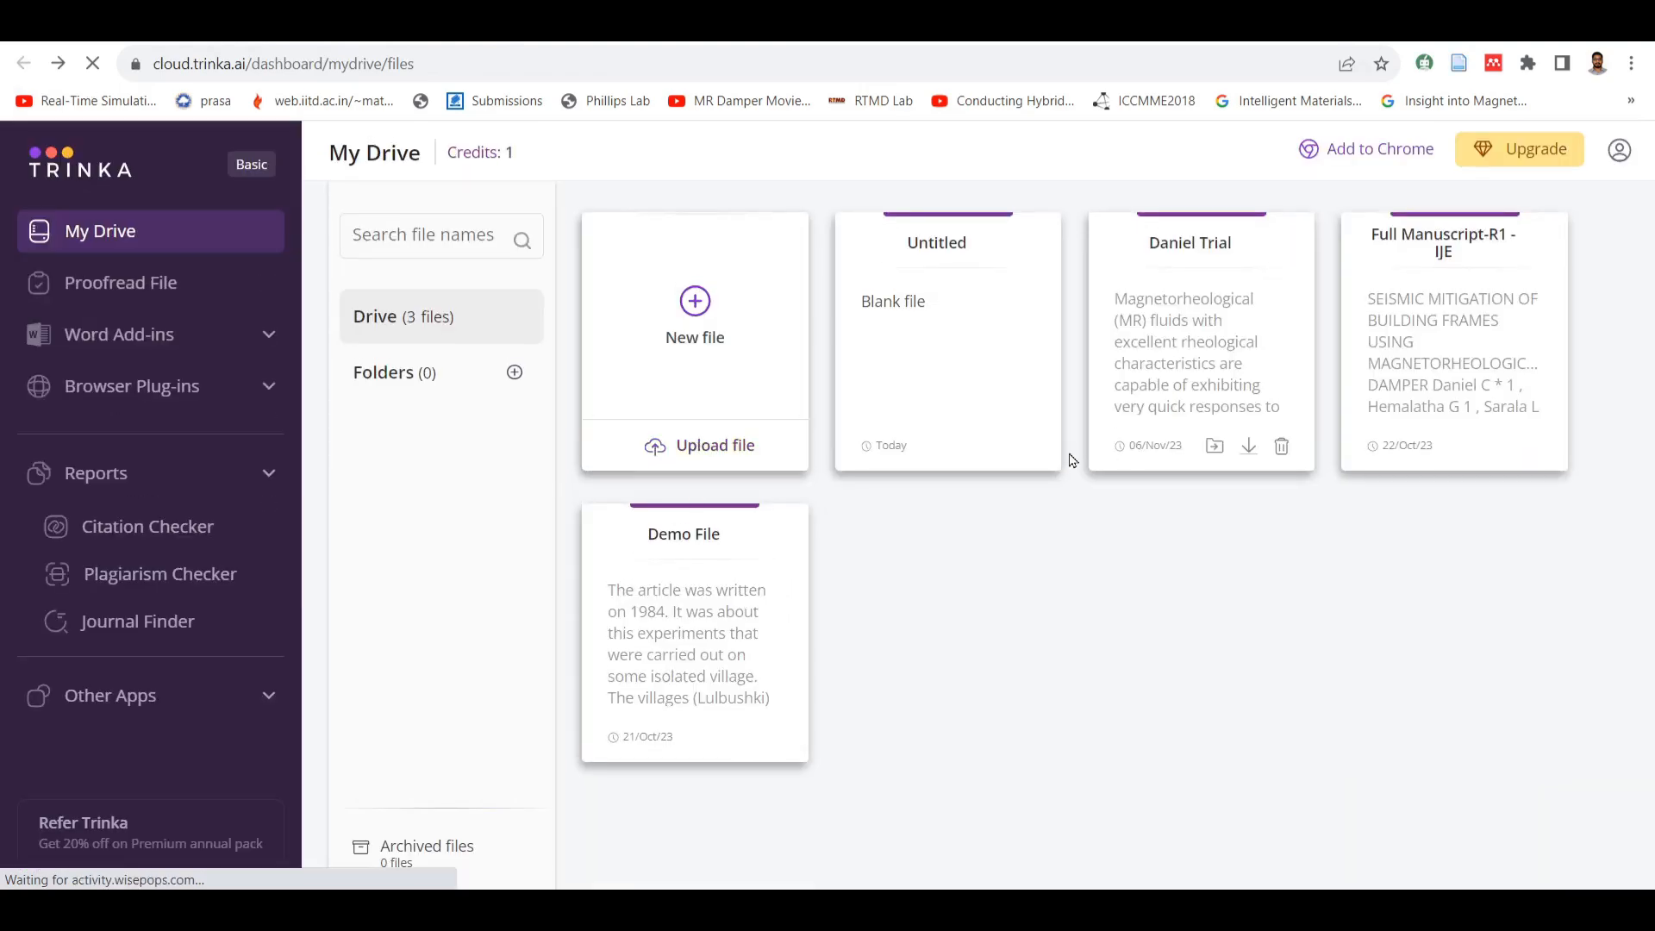
- Open the trial file dated 06/Nov/23 from My Drive and view the rewrite suggestion for its first sentence
{"action": "left_click", "coordinate": [1193, 350]}
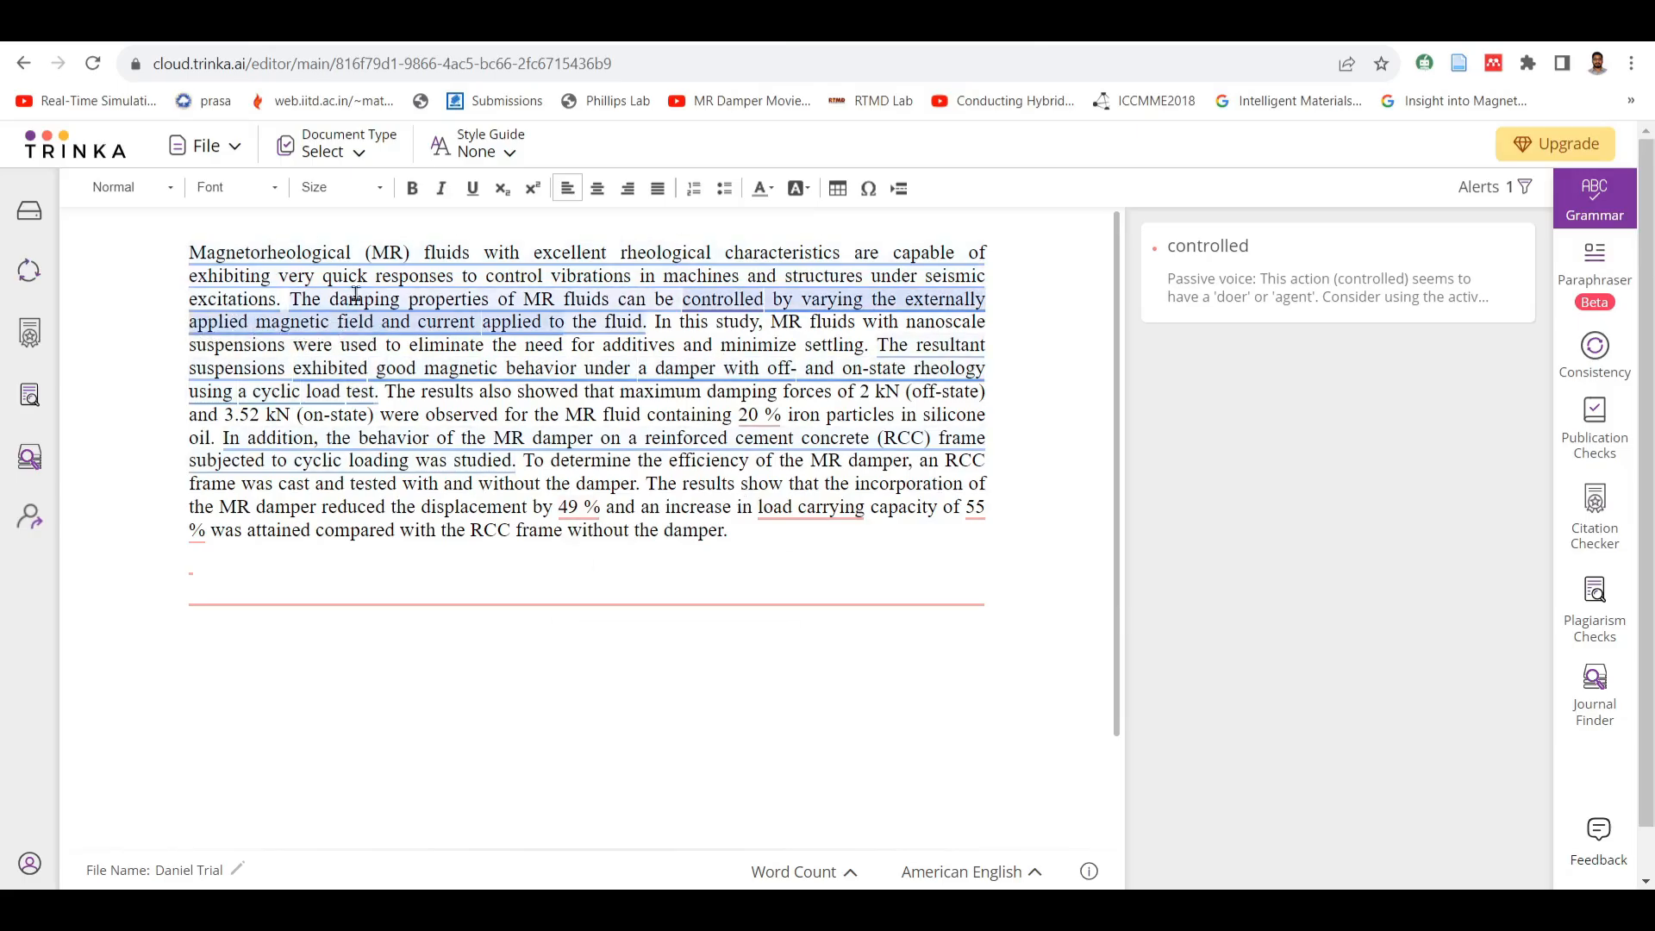
{"action": "left_click", "coordinate": [328, 260]}
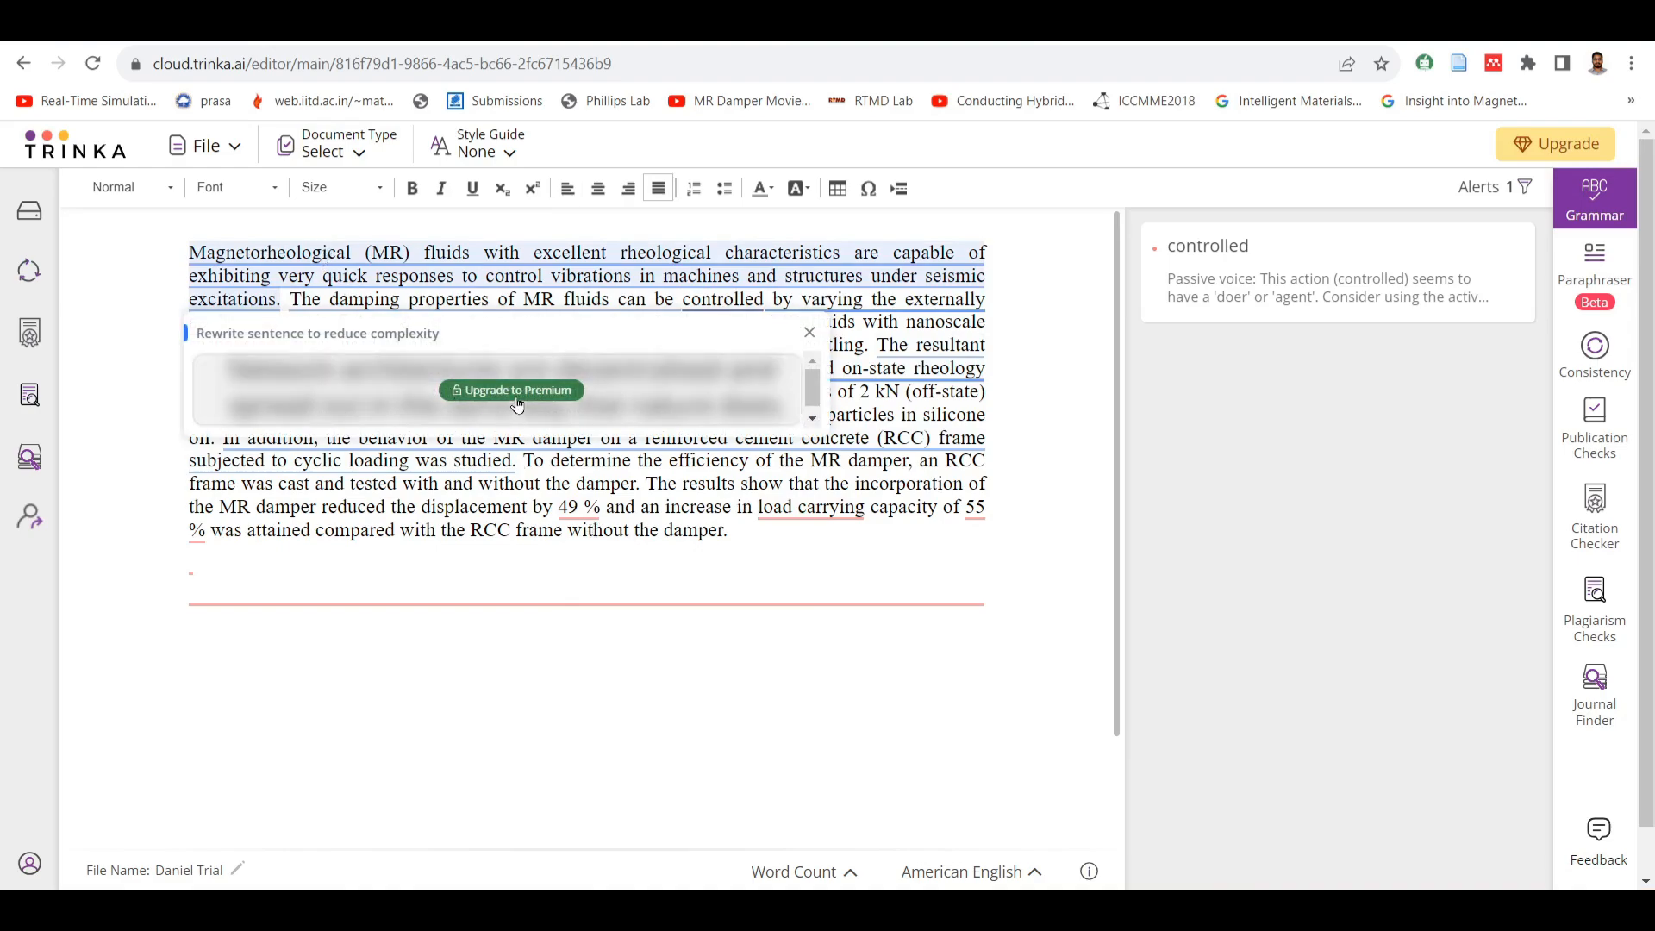
{"action": "left_click", "coordinate": [1596, 216]}
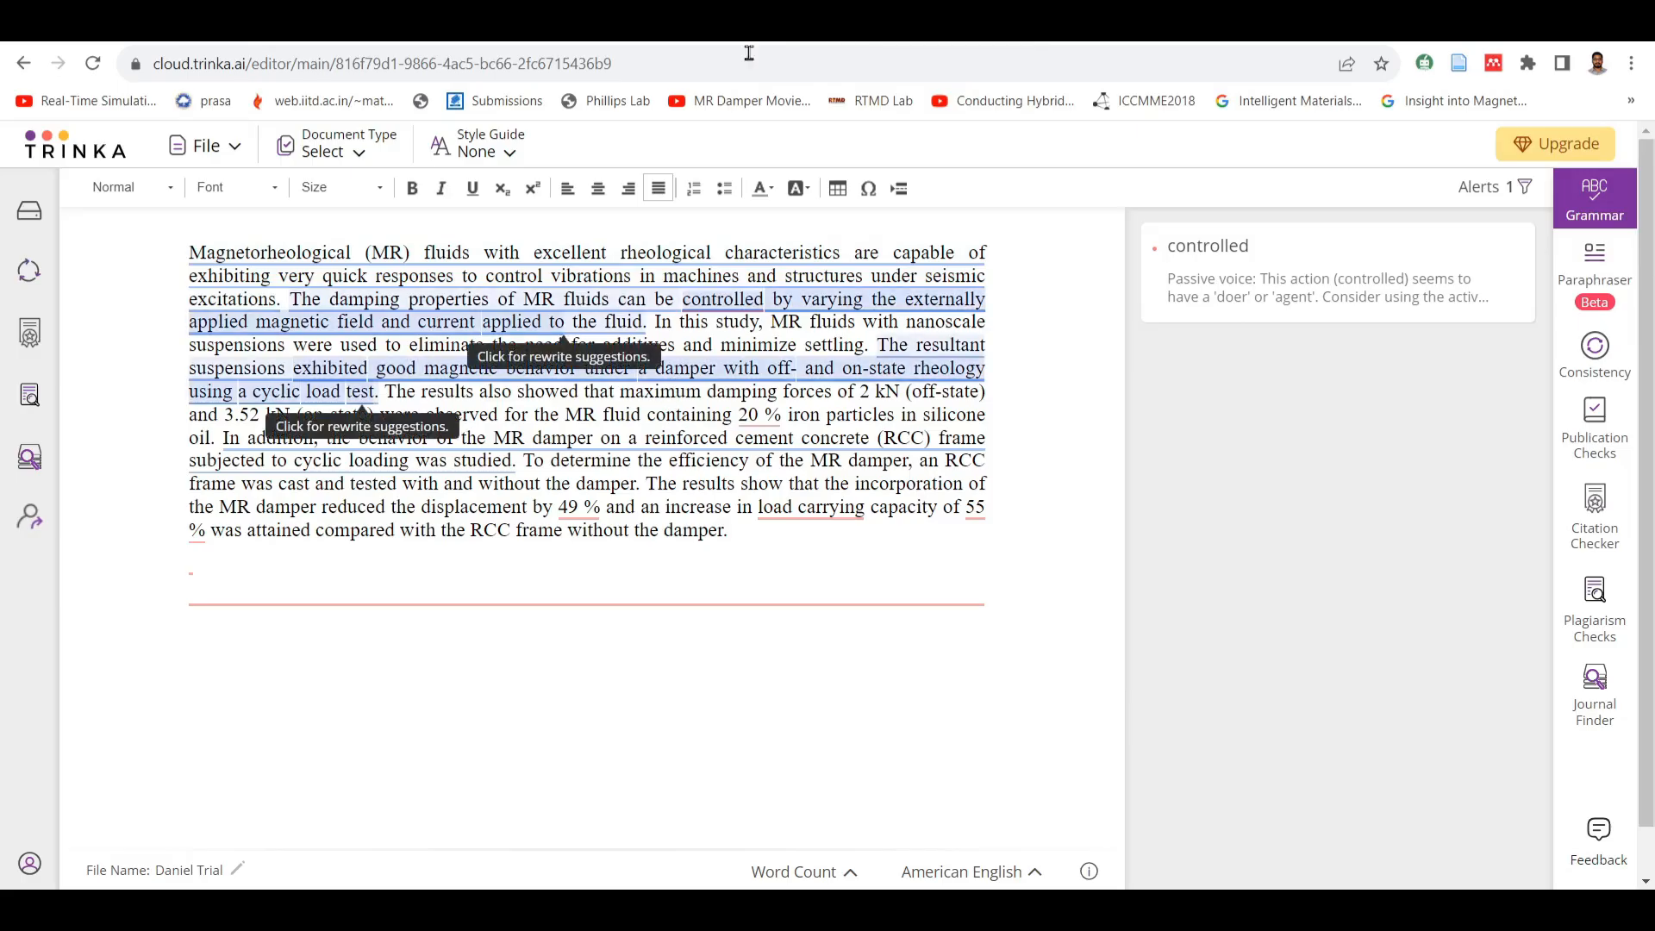
- Replace the file's entire text with the copied abstract on magnetorheological dampers
{"action": "key", "text": "ctrl+a"}
{"action": "key", "text": "Delete"}
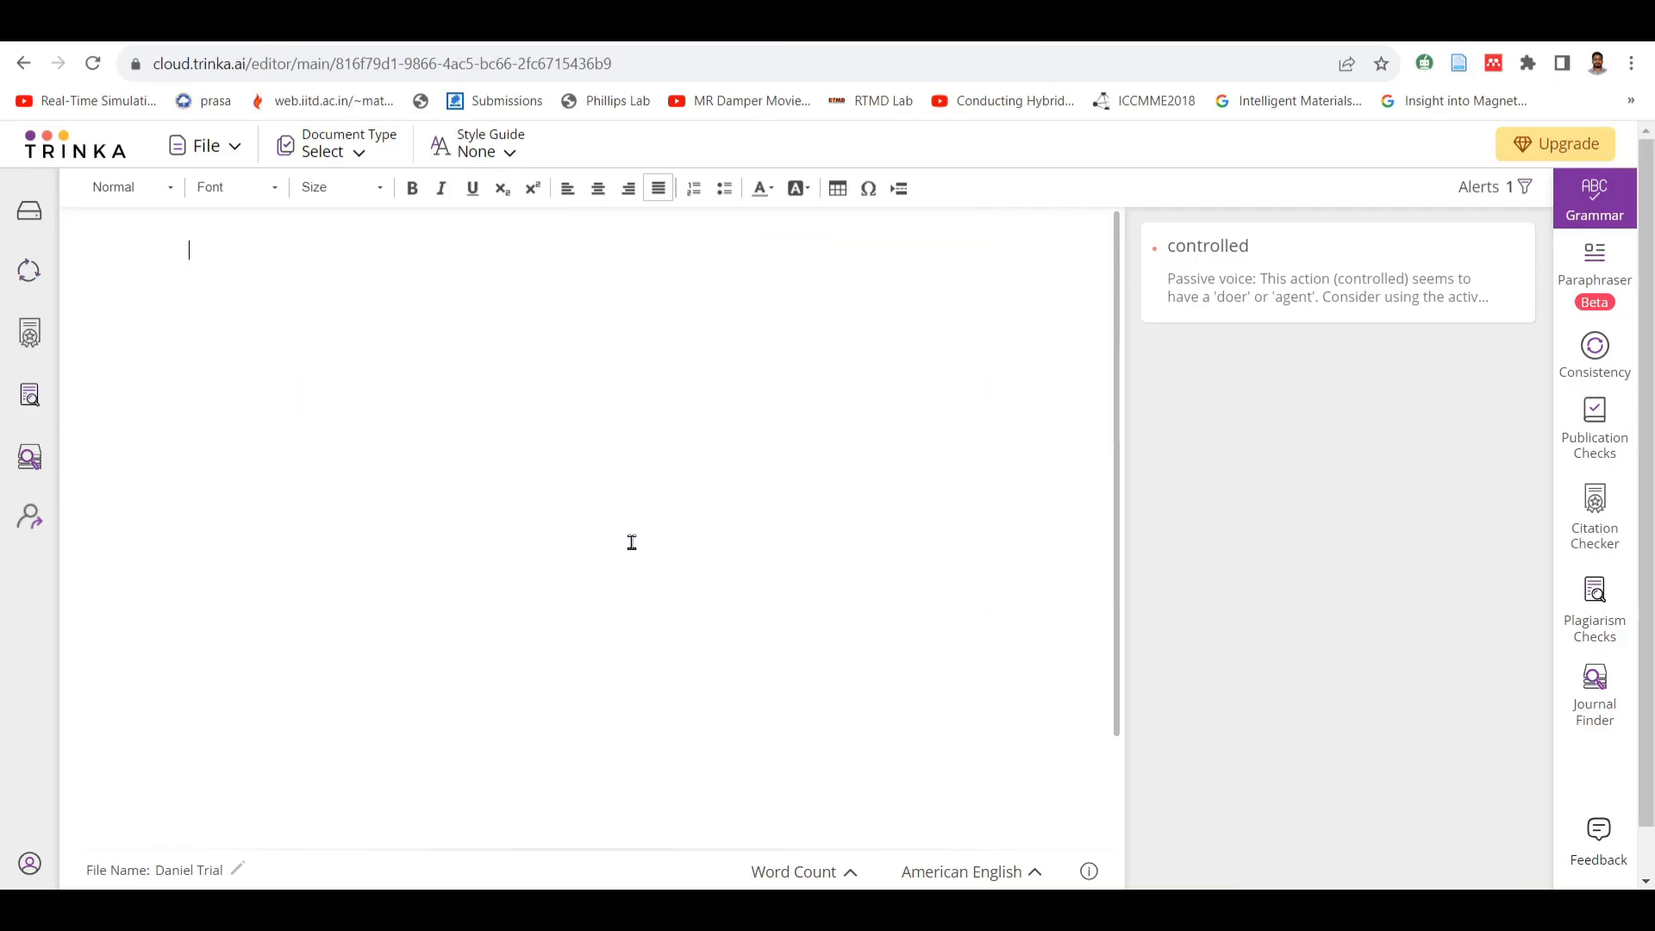
{"action": "key", "text": "ctrl+v"}
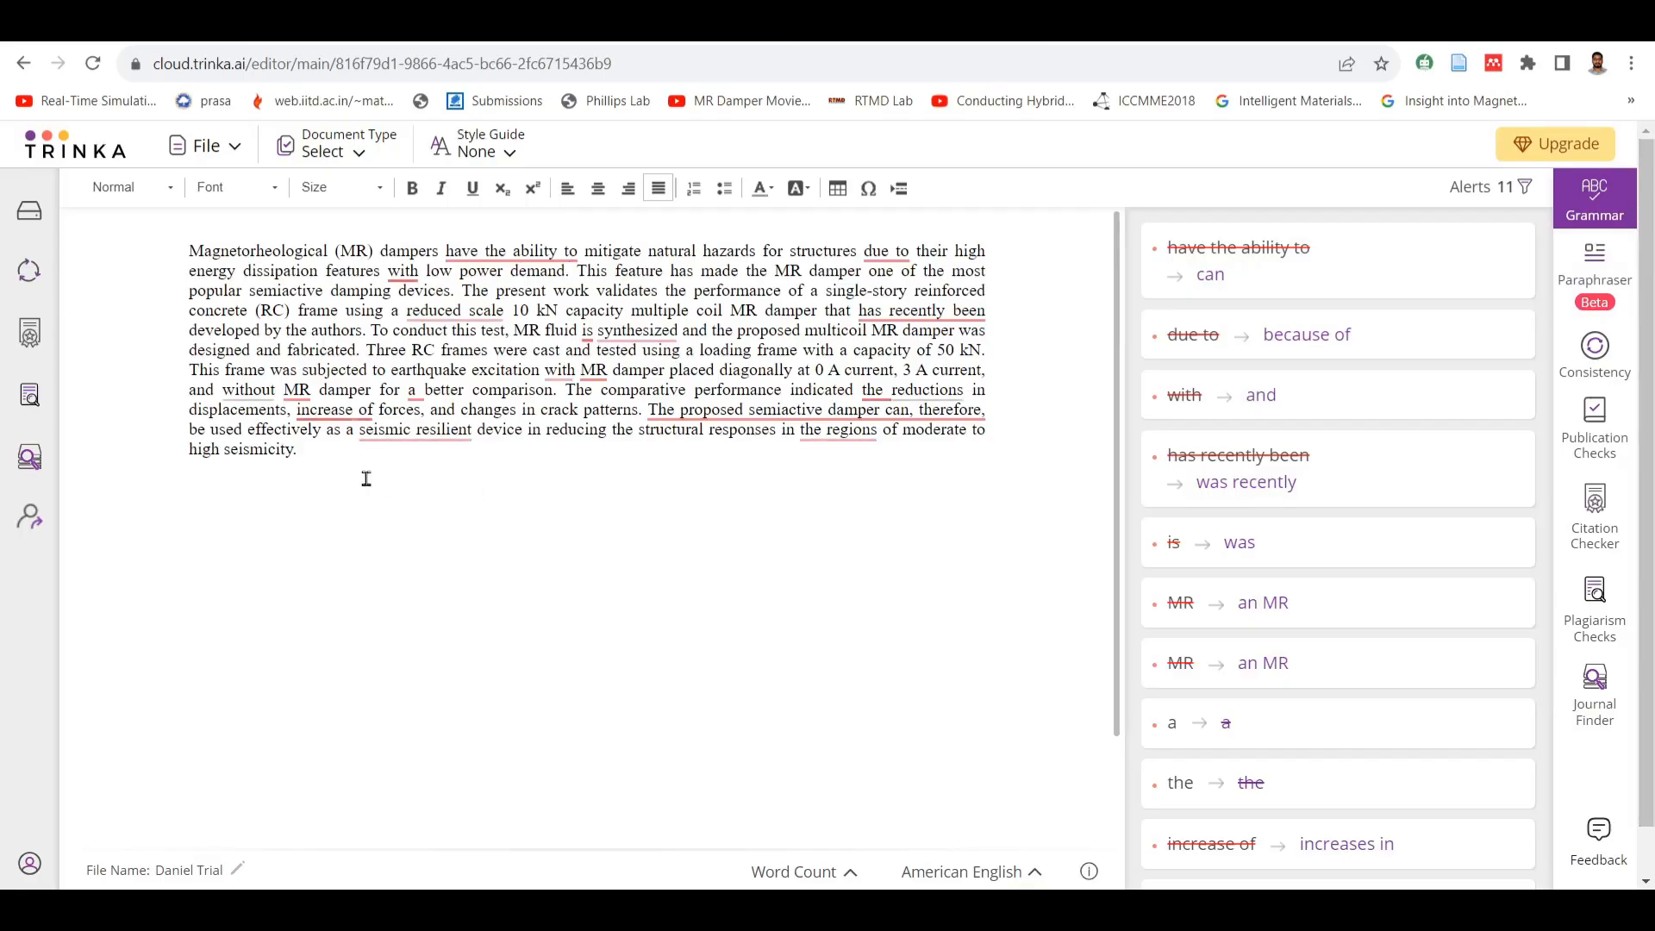
{"action": "left_click_drag", "start_coordinate": [362, 477], "coordinate": [172, 250]}
{"action": "left_click", "coordinate": [615, 488]}
- Accept the grammar suggestions "can", "because of", "the natural hazards of", "and" and "was recently" in the abstract's opening sentences
{"action": "left_click_drag", "start_coordinate": [445, 250], "coordinate": [579, 250]}
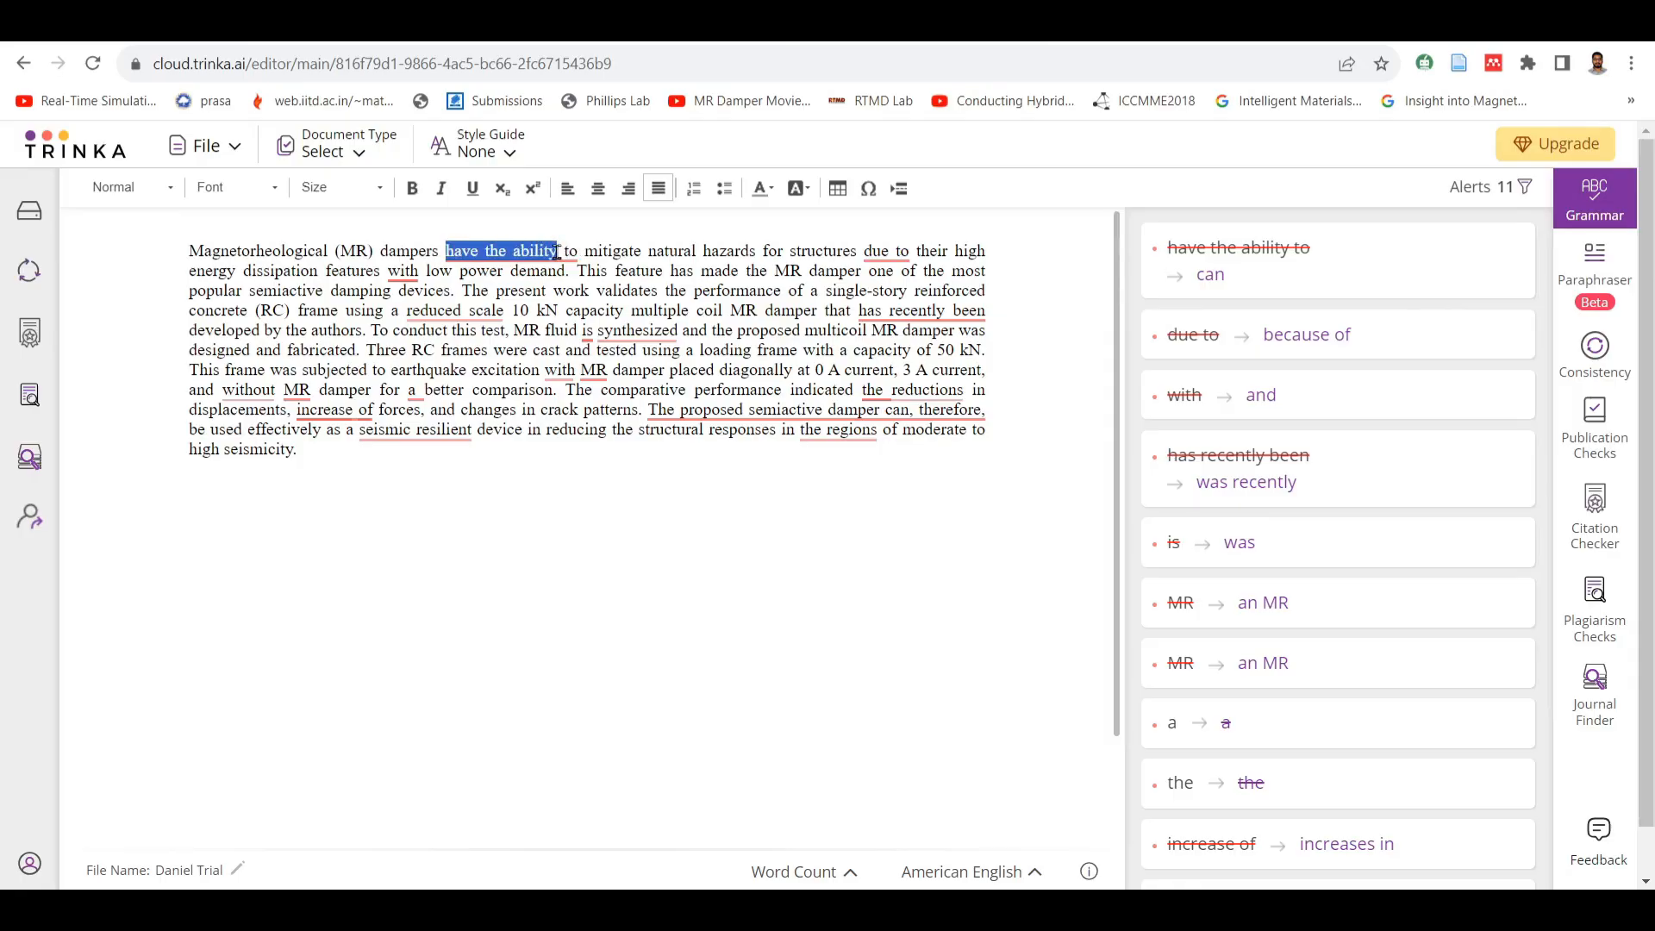
{"action": "left_click", "coordinate": [1232, 274]}
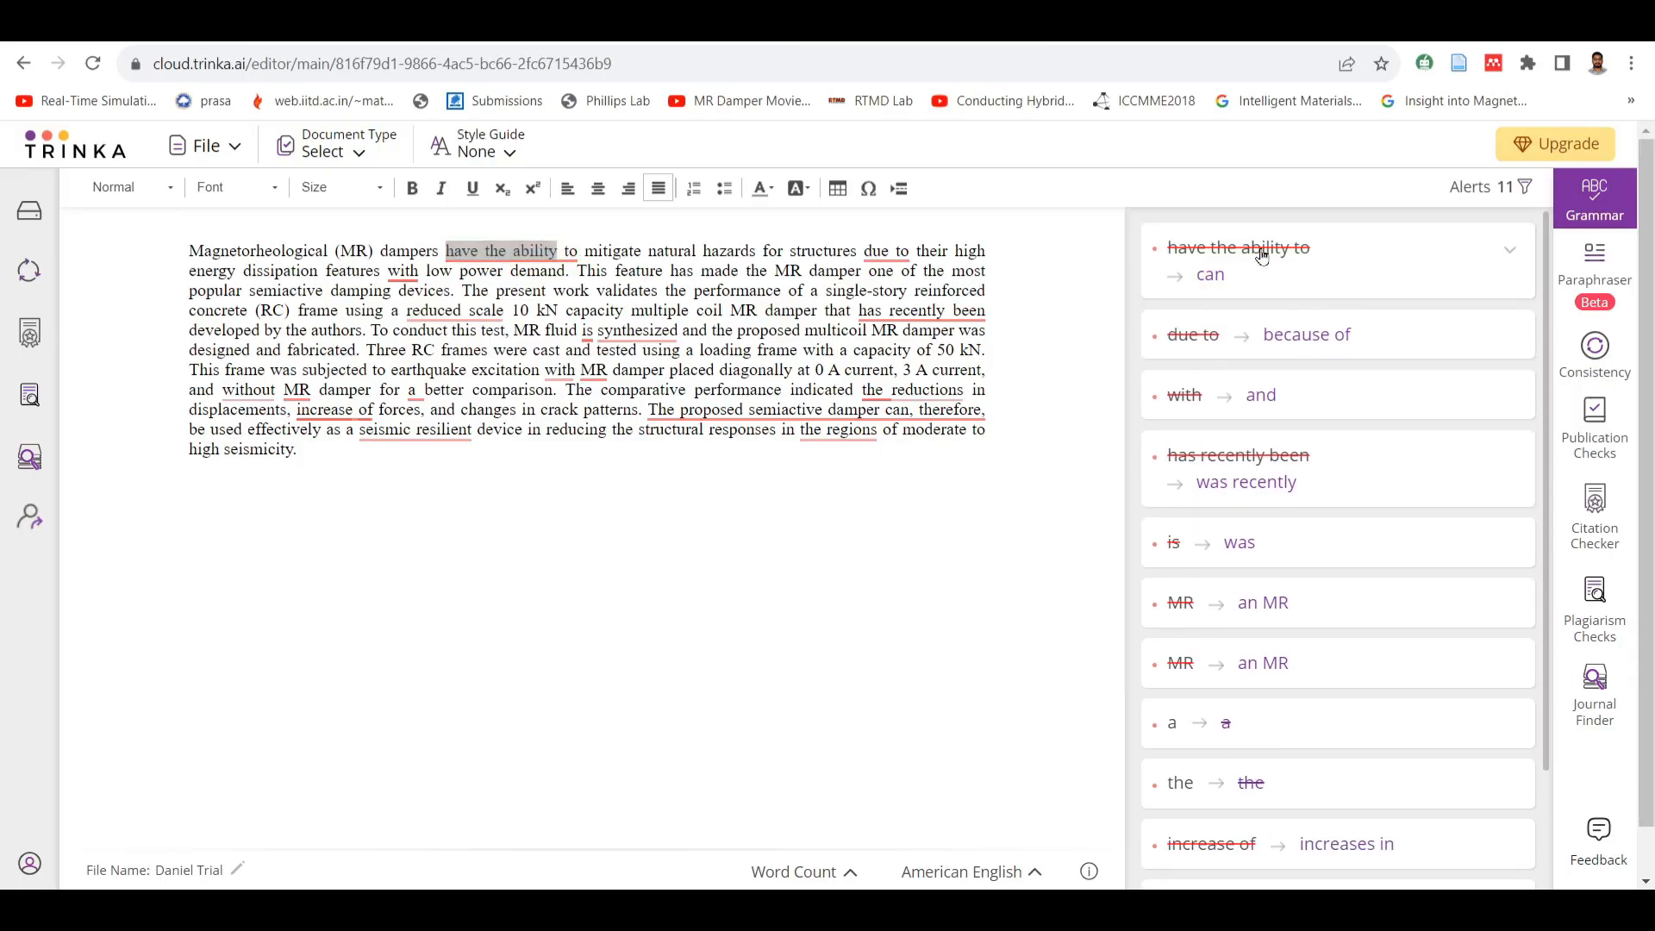
{"action": "left_click", "coordinate": [1214, 276]}
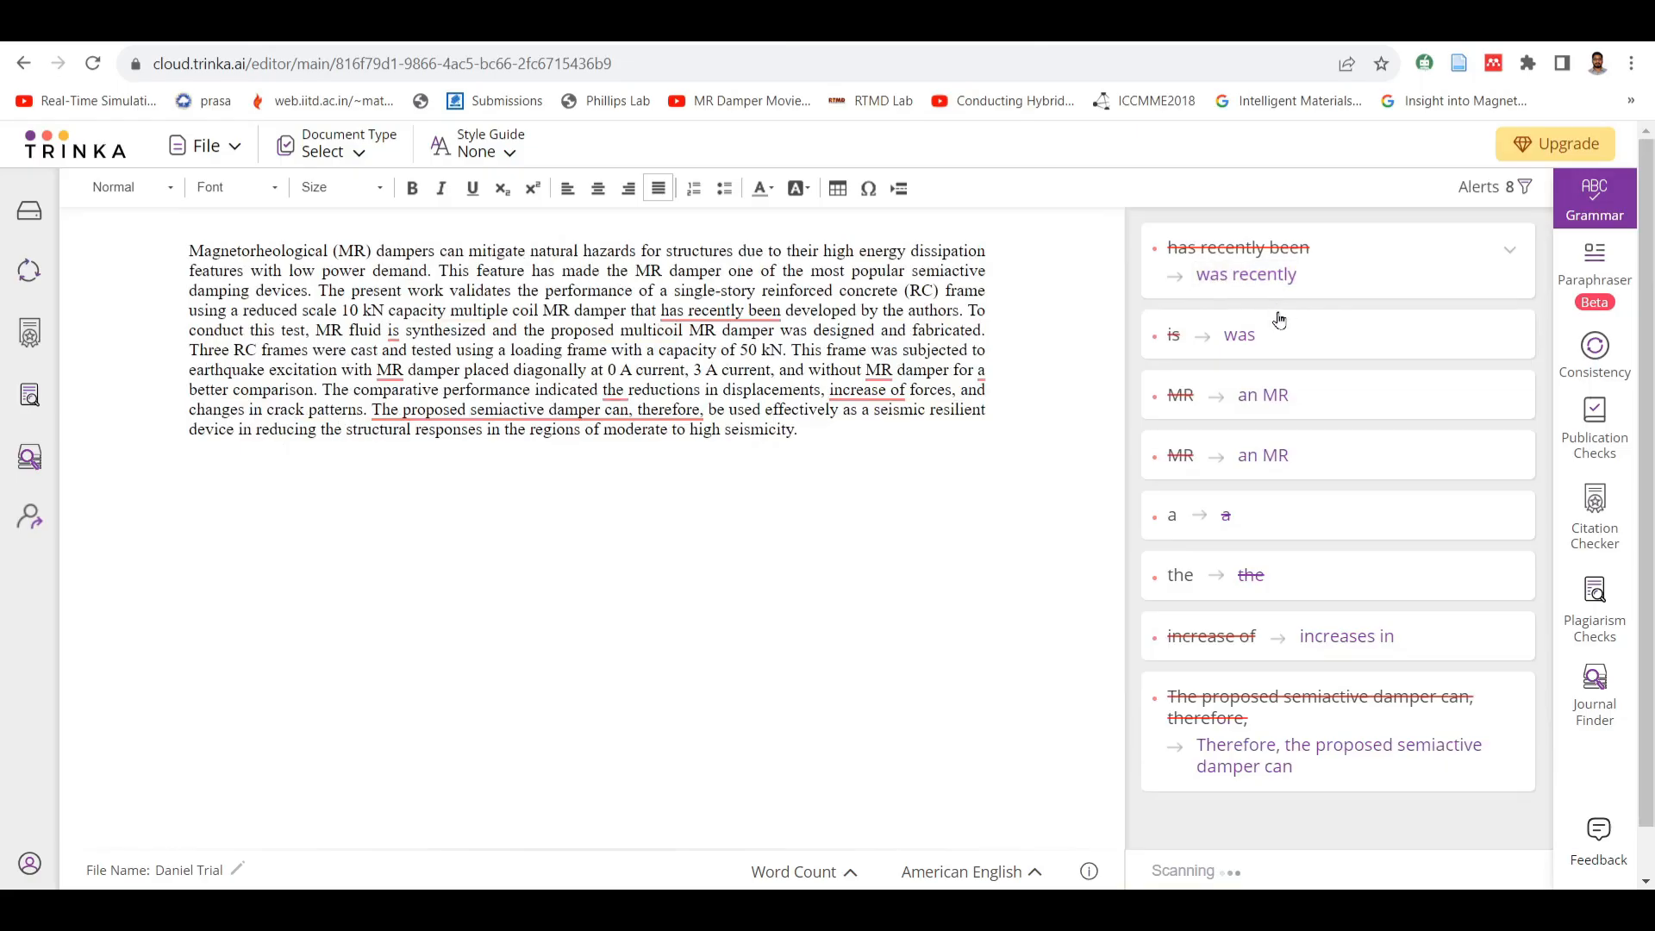
{"action": "left_click", "coordinate": [1298, 250]}
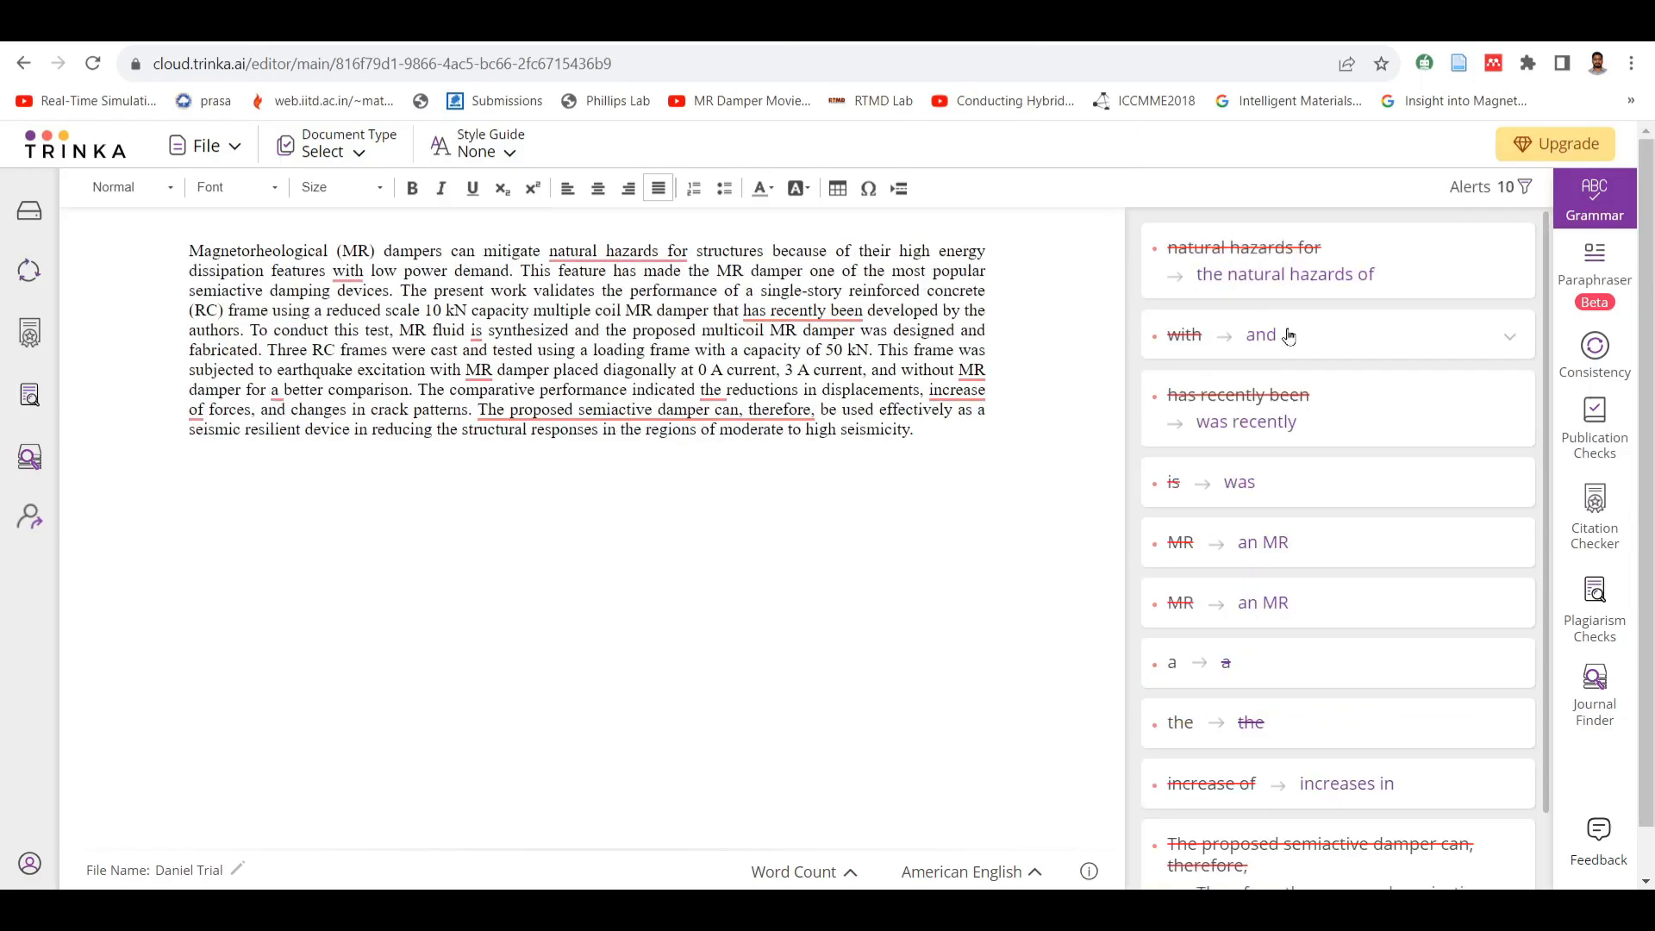
{"action": "left_click", "coordinate": [1297, 280]}
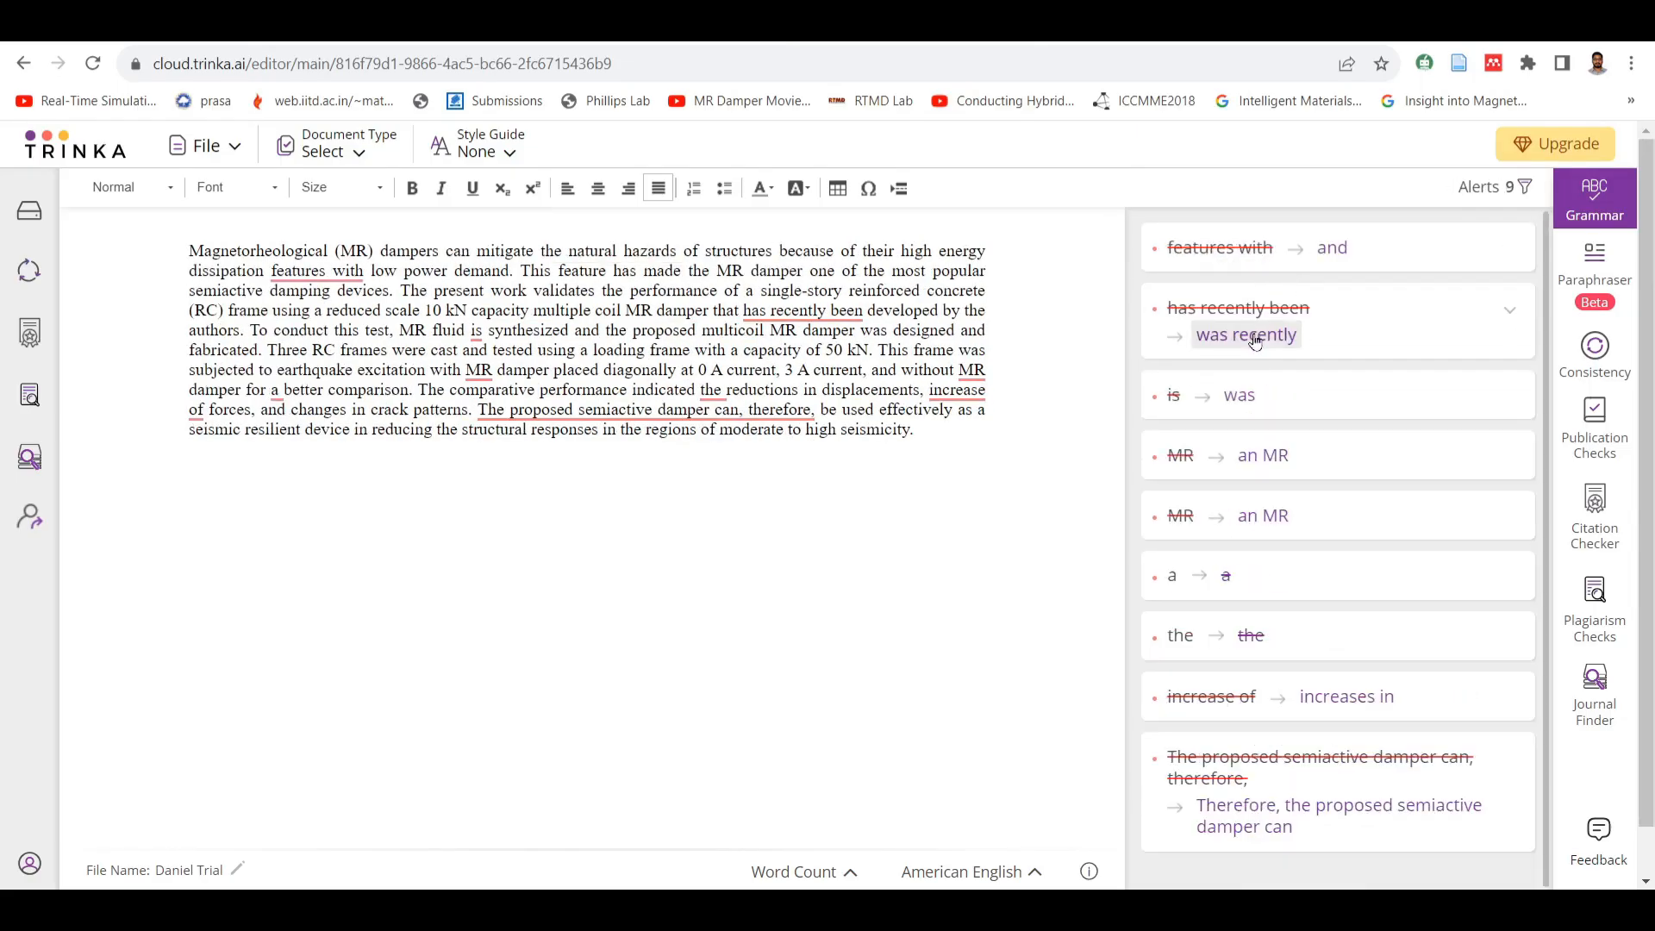
{"action": "left_click", "coordinate": [1332, 251]}
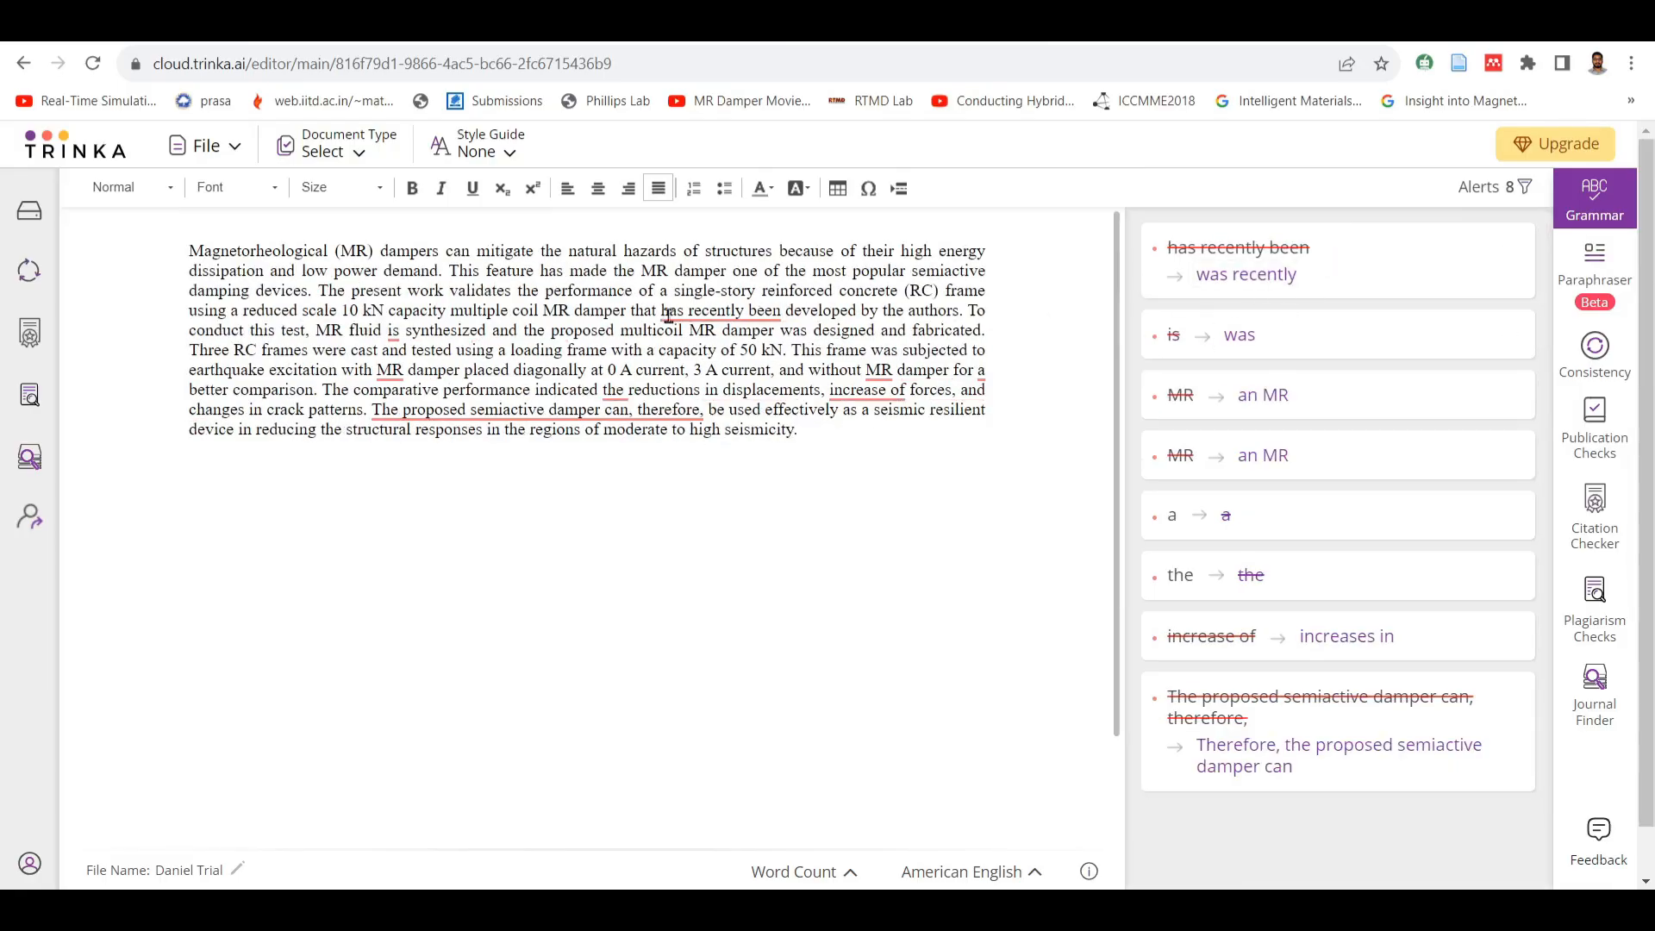
{"action": "left_click", "coordinate": [1216, 288]}
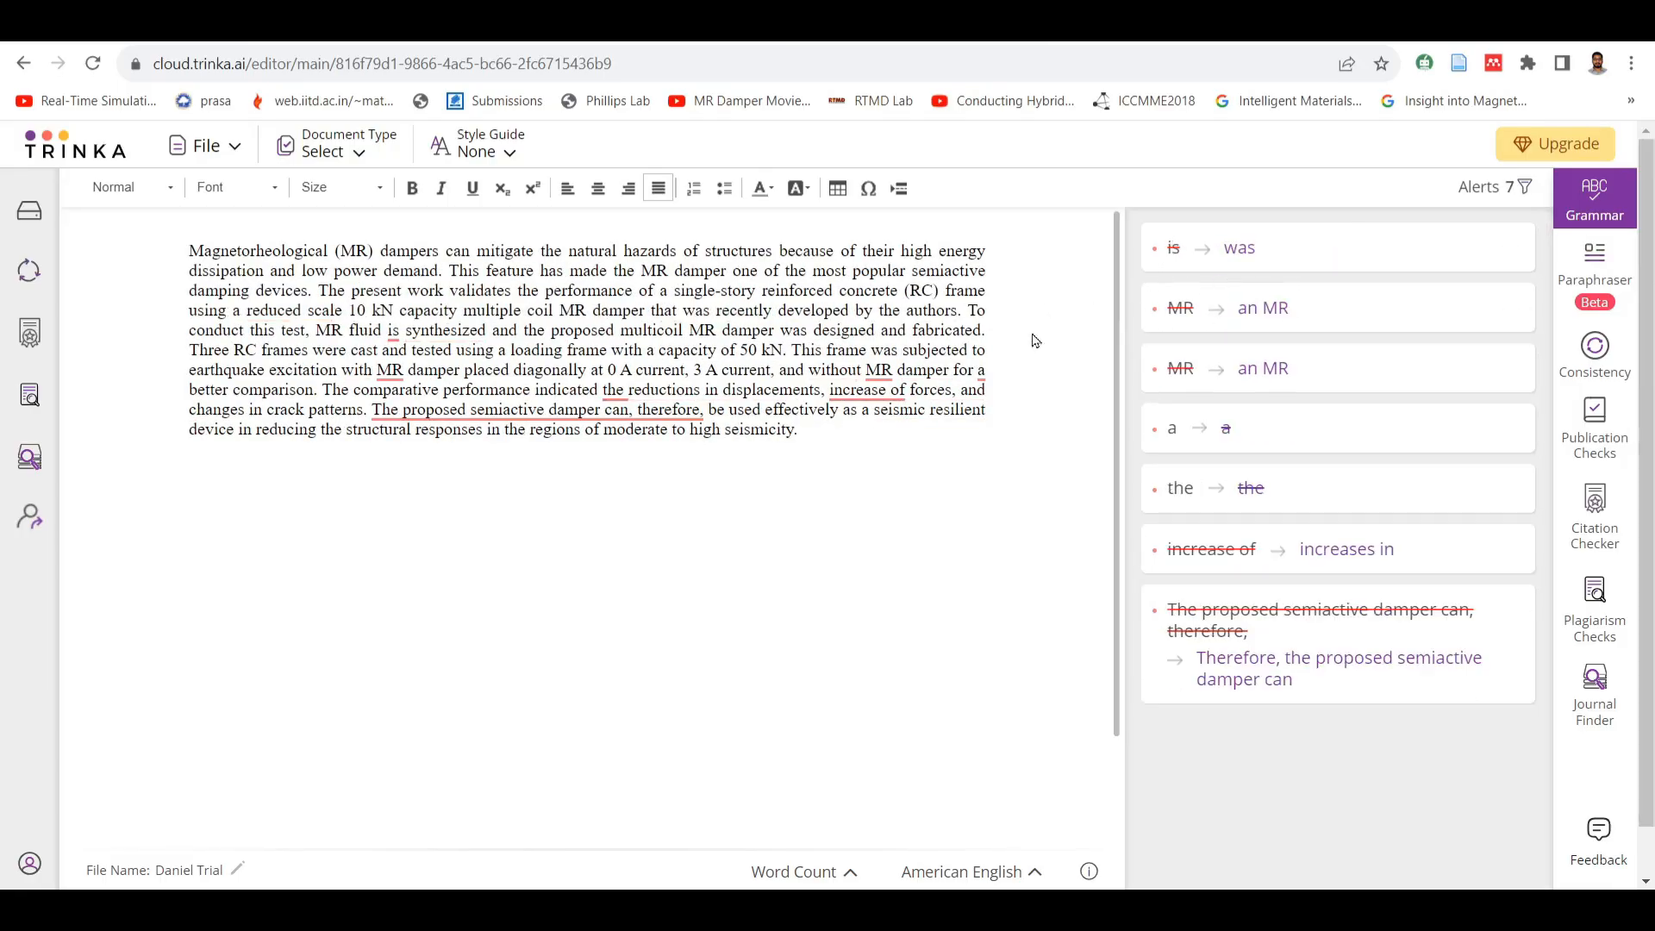
- Accept the first "an MR", "increases in" and "Therefore, the proposed semiactive damper can", and remove the flagged articles before "regions", "reductions" and "better comparison"
{"action": "left_click", "coordinate": [1266, 310]}
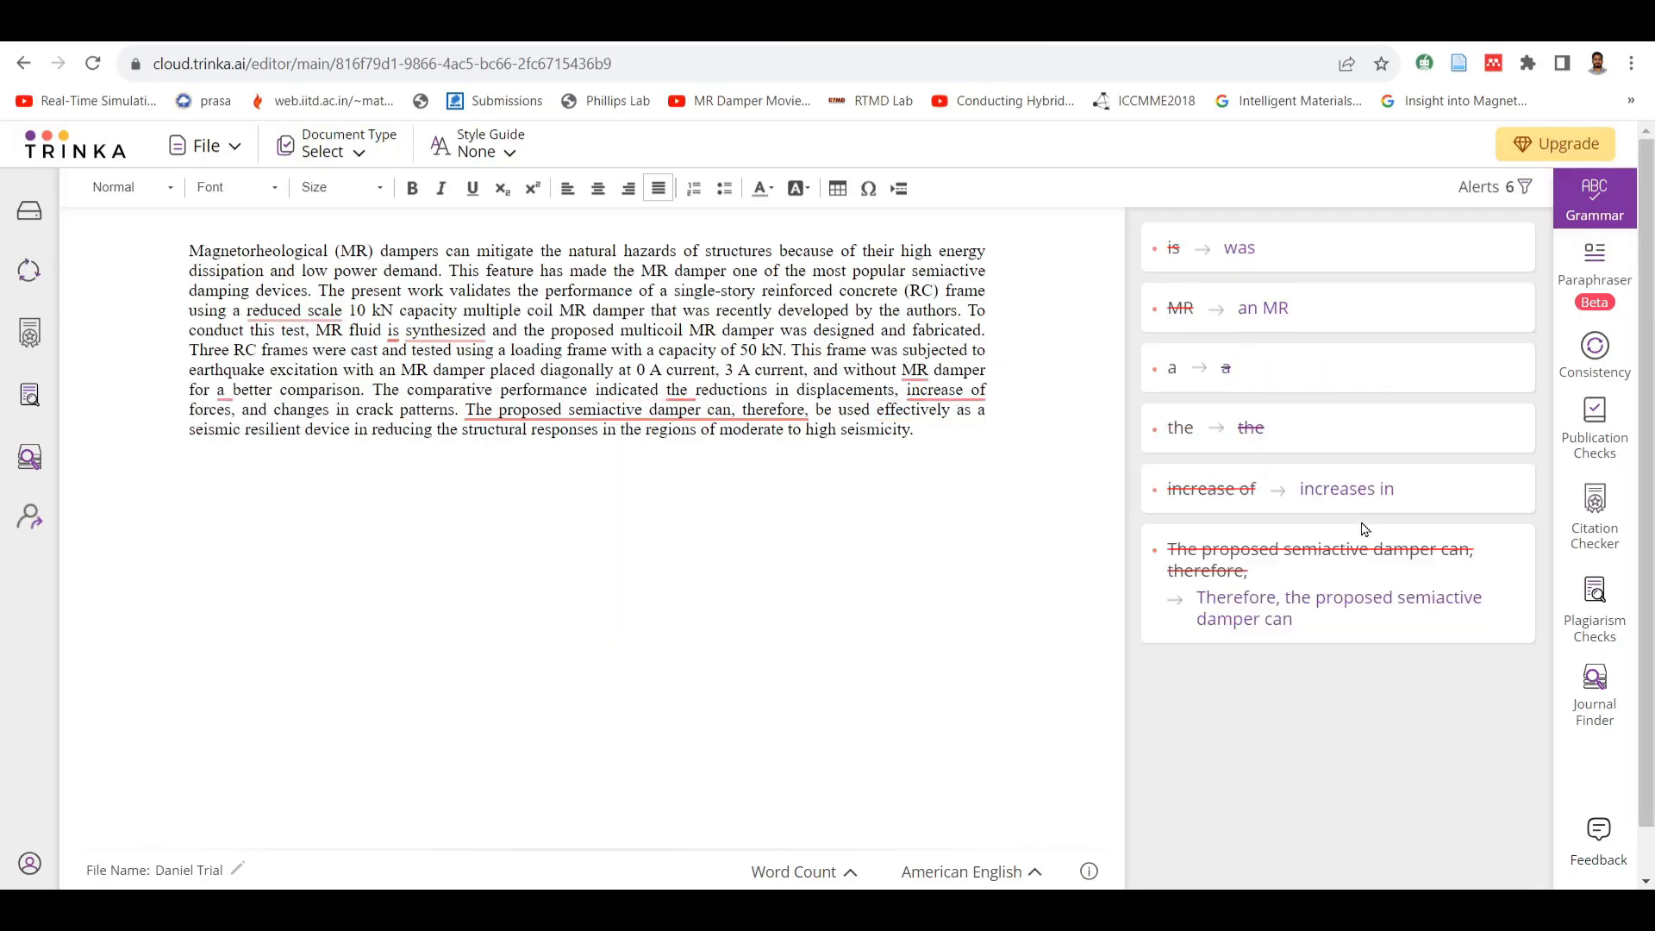
{"action": "left_click", "coordinate": [1346, 489]}
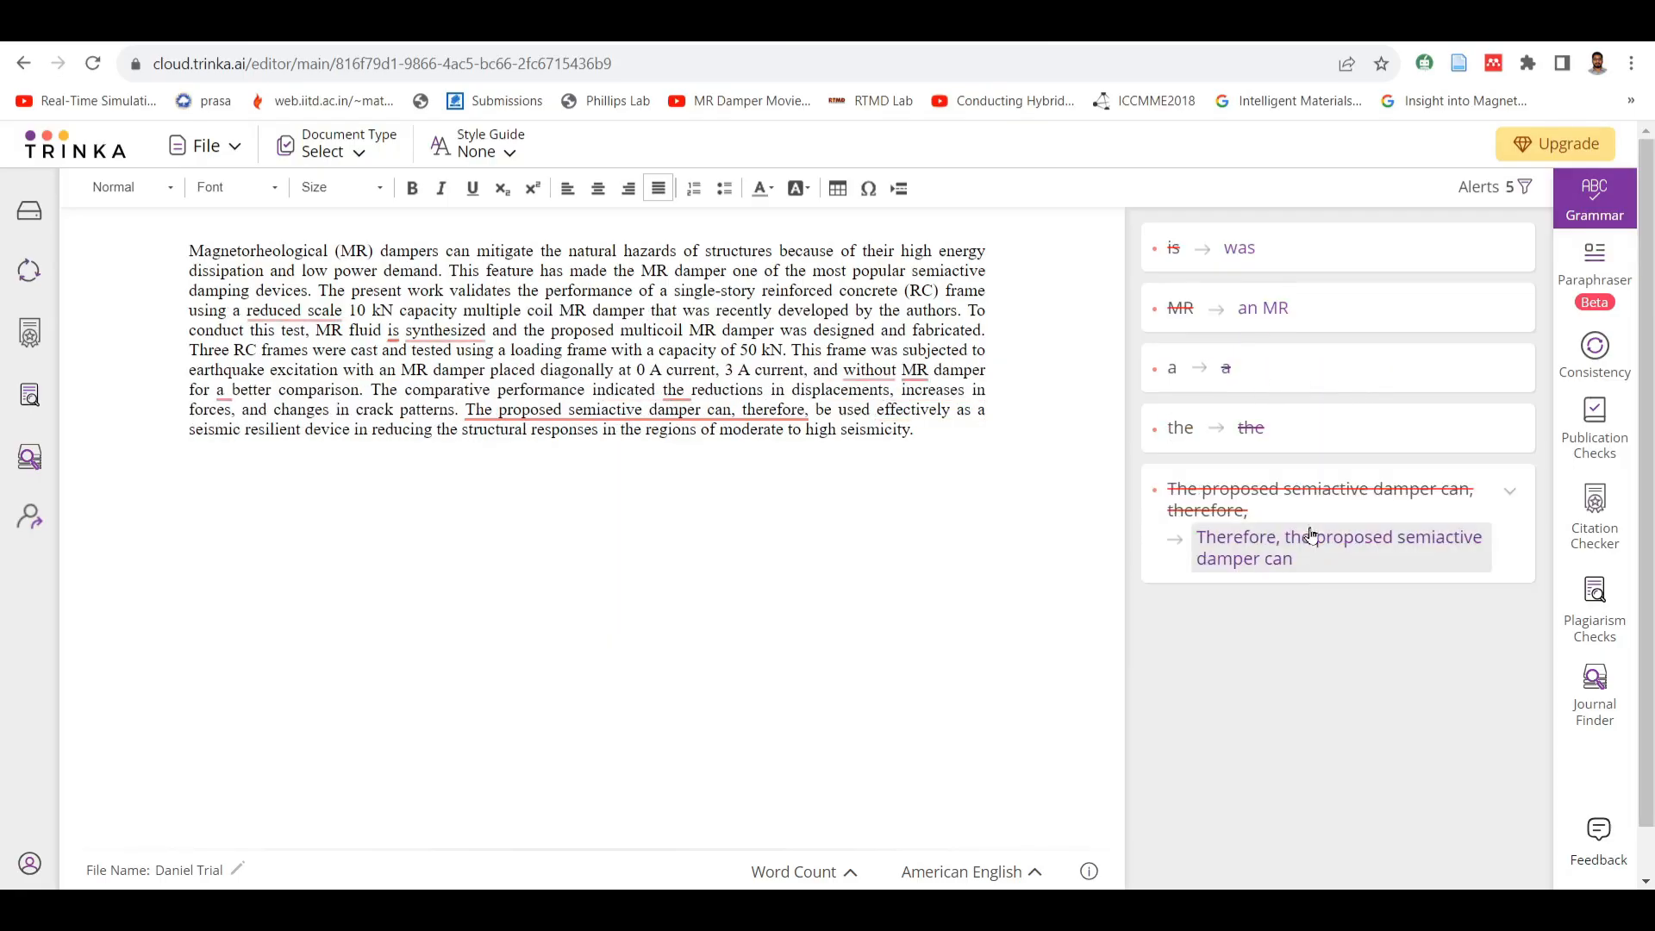
{"action": "left_click", "coordinate": [1311, 556]}
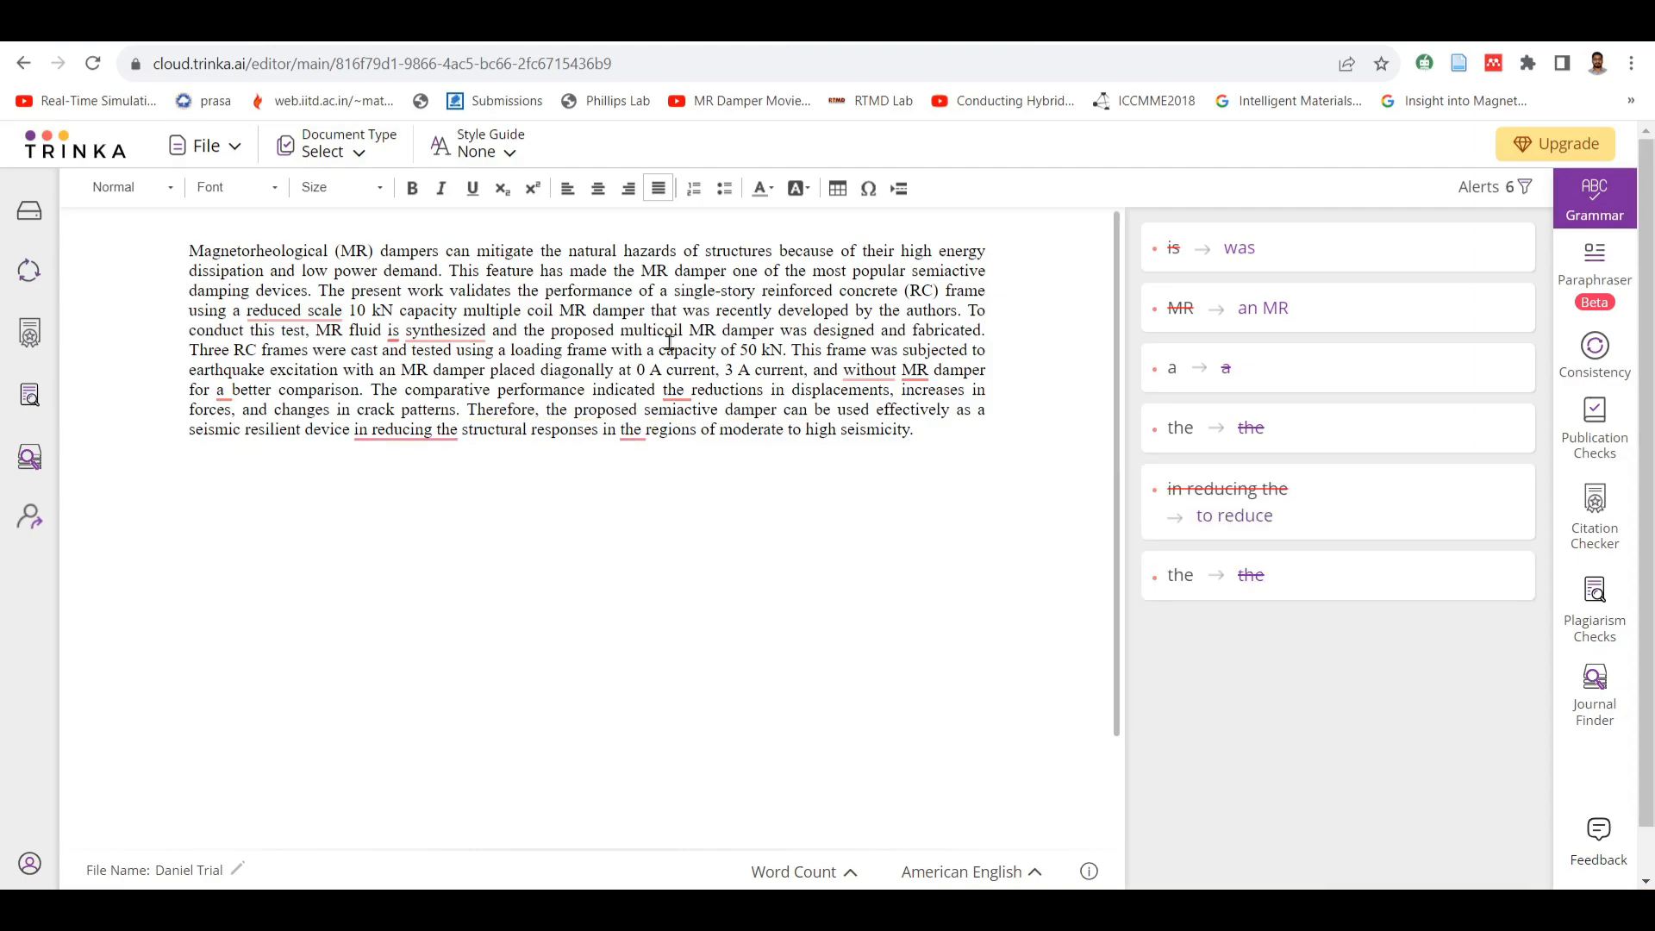
{"action": "left_click", "coordinate": [1250, 575]}
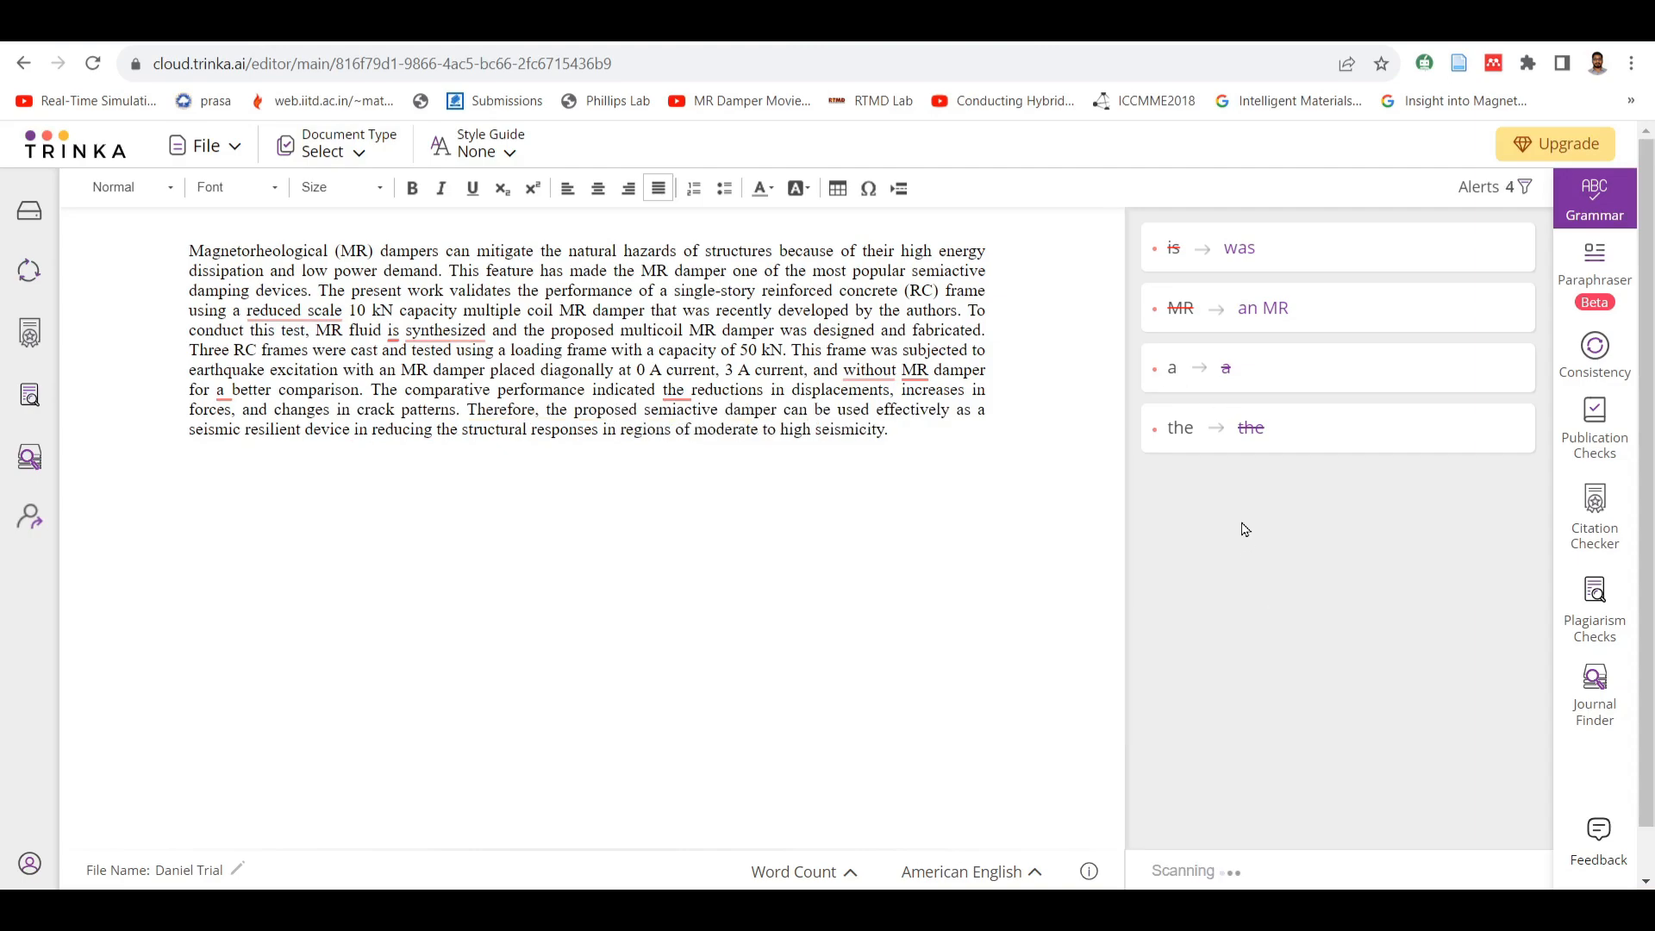
{"action": "left_click", "coordinate": [1252, 429]}
{"action": "left_click", "coordinate": [1226, 368]}
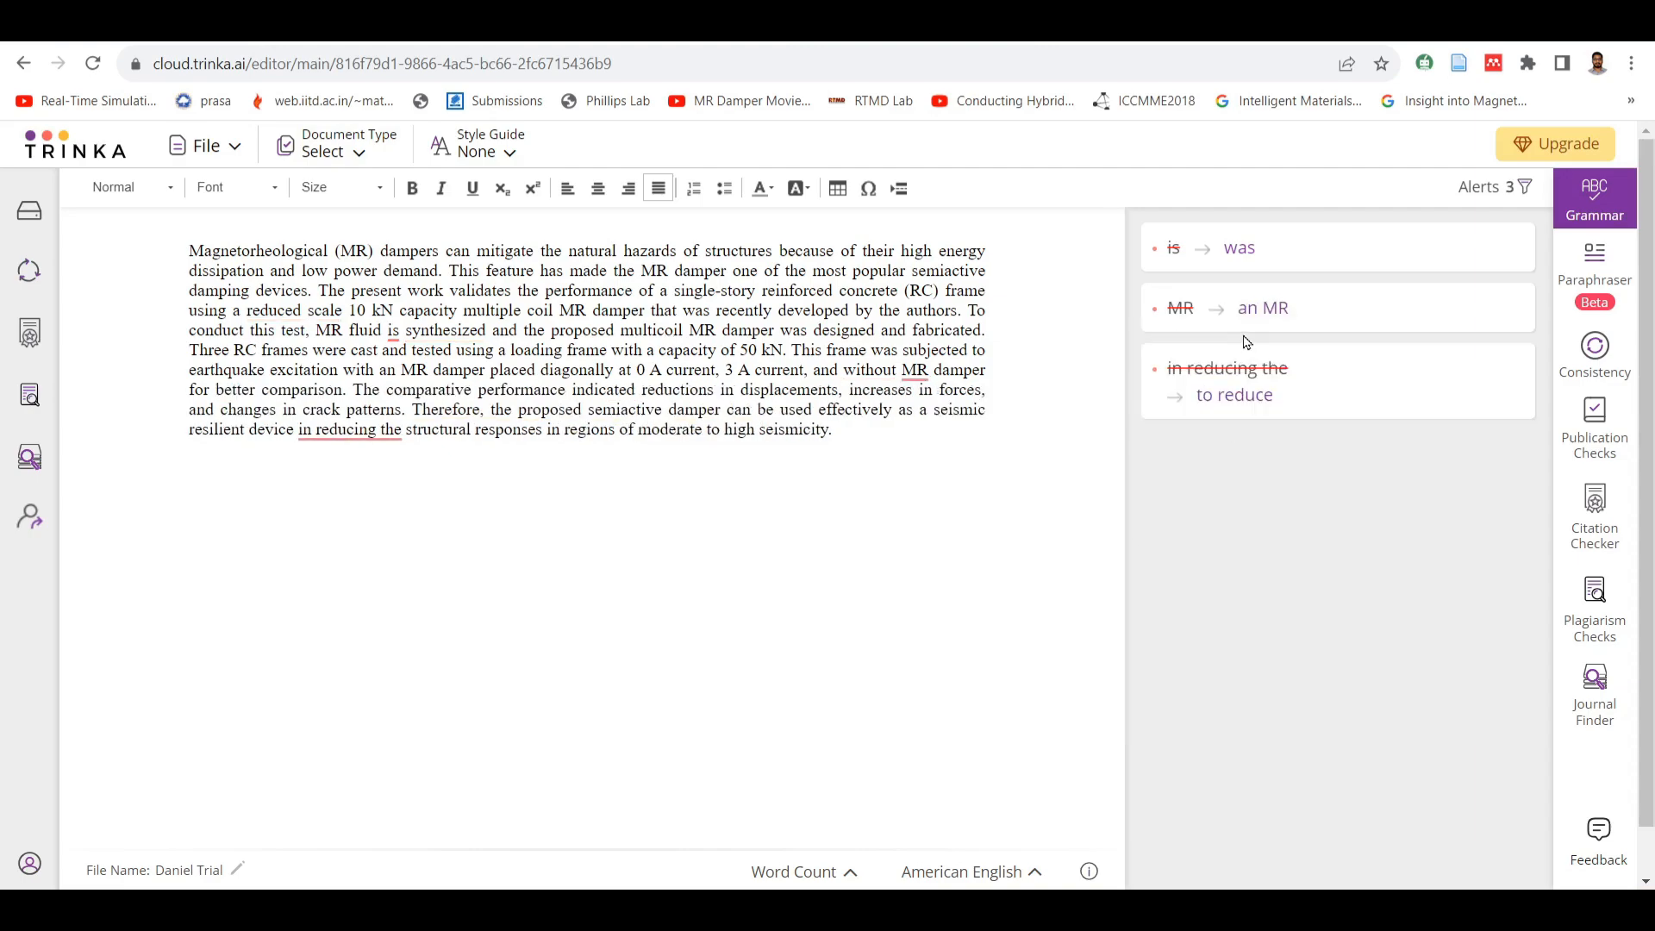
- Accept the remaining grammar suggestions "an MR", "was", "to reduce" and "effectively used" in the abstract
{"action": "left_click", "coordinate": [1260, 308]}
{"action": "left_click", "coordinate": [1239, 248]}
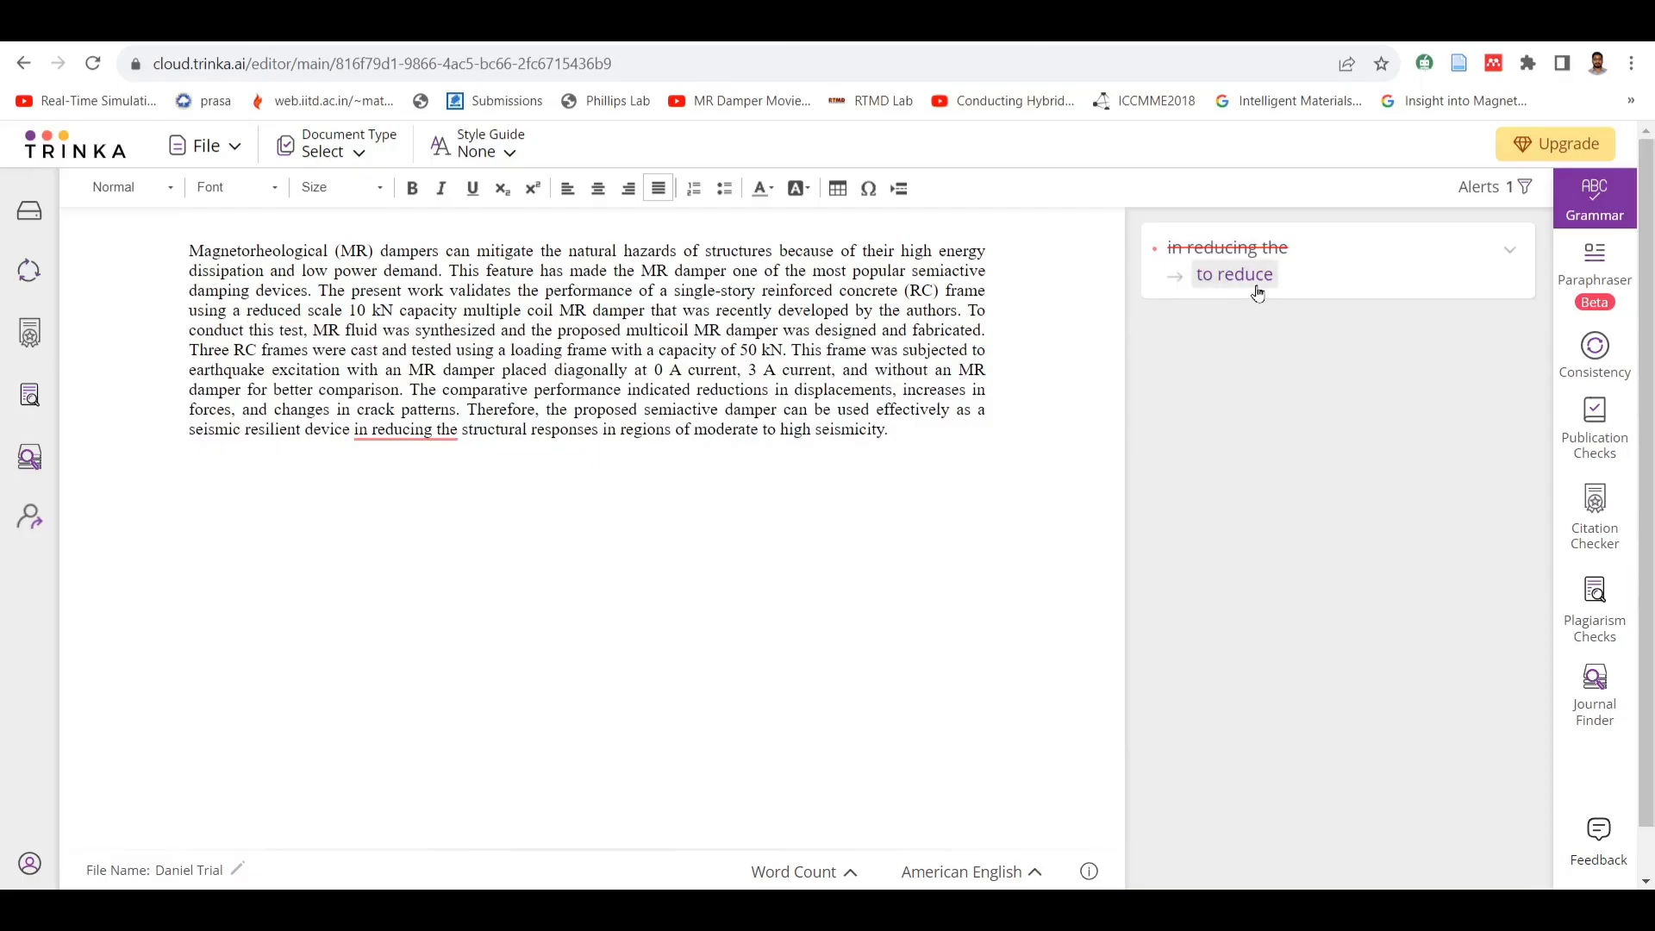
{"action": "left_click", "coordinate": [1255, 287]}
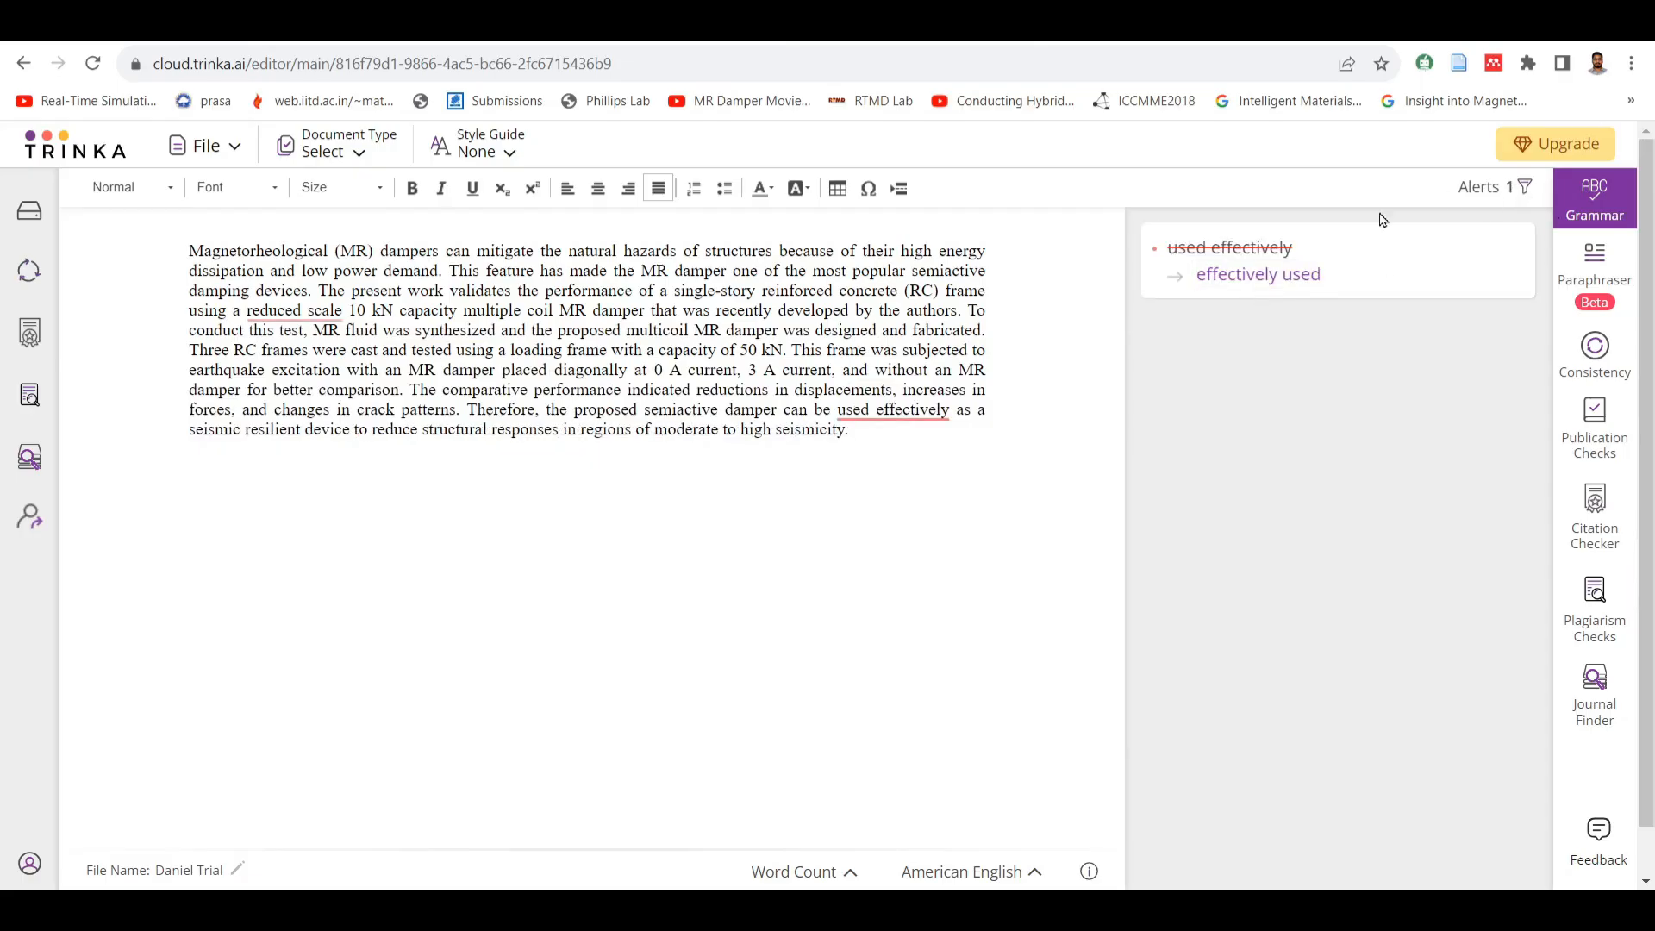
{"action": "left_click", "coordinate": [1283, 276]}
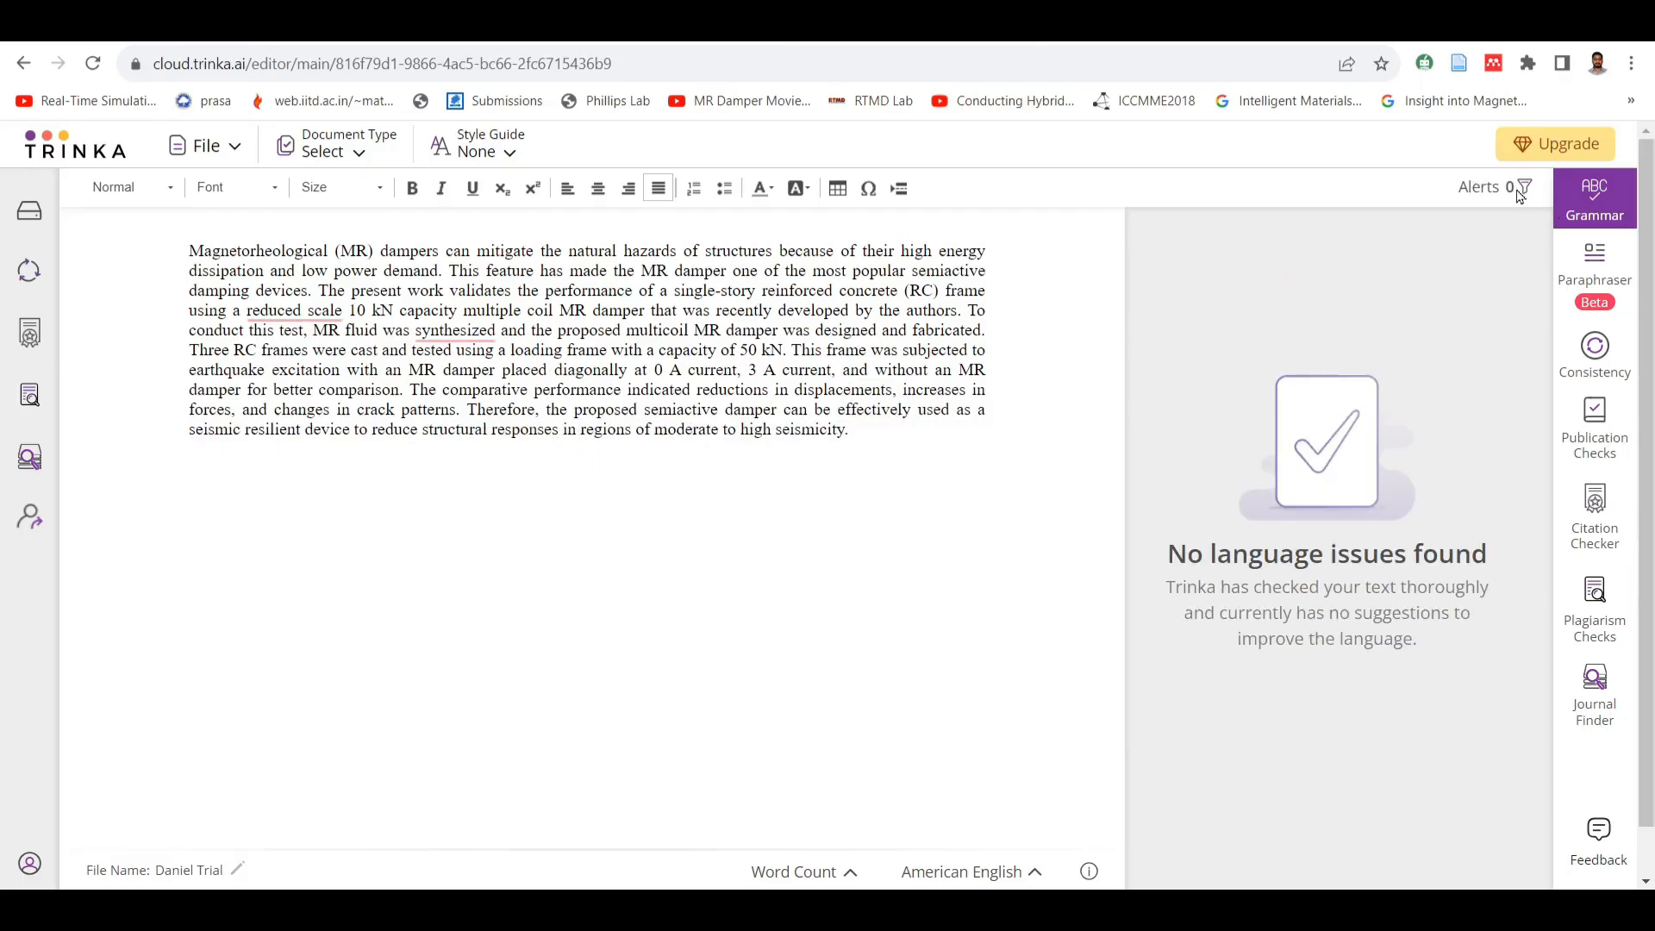
{"action": "left_click_drag", "start_coordinate": [1513, 189], "coordinate": [1448, 195]}
{"action": "left_click", "coordinate": [1365, 212]}
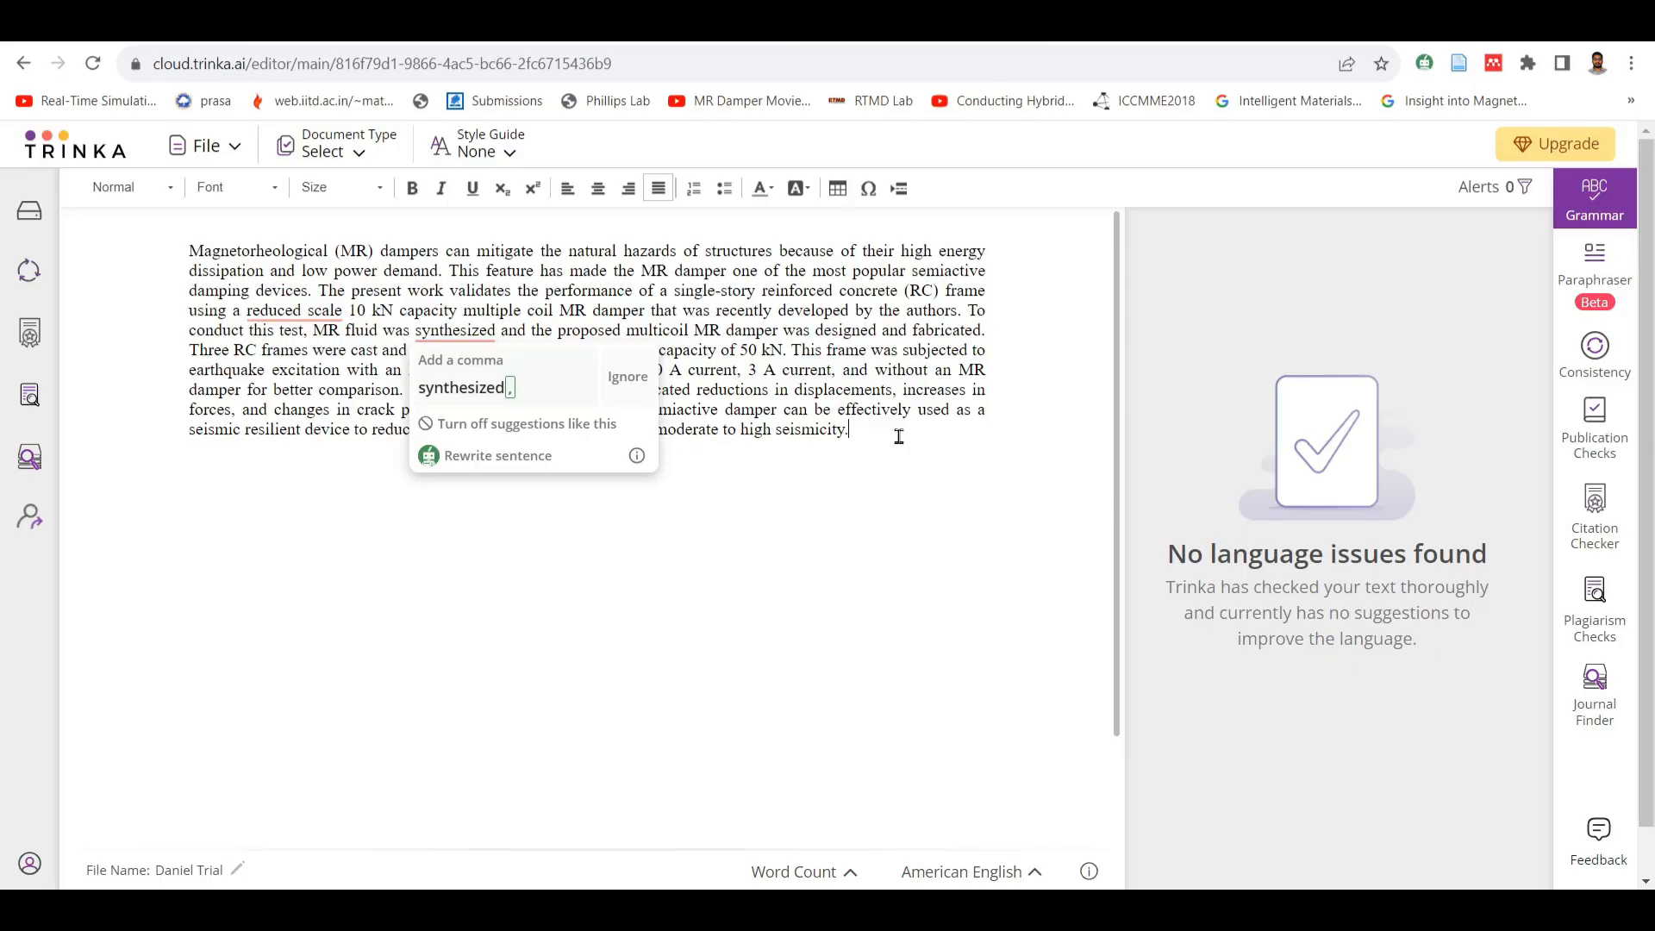
- Apply the inline corrections that add a comma after "synthesized" and change "reduced scale" to "reduced-scale"
{"action": "left_click", "coordinate": [777, 455]}
{"action": "left_click", "coordinate": [461, 385]}
{"action": "mouse_move", "coordinate": [310, 305]}
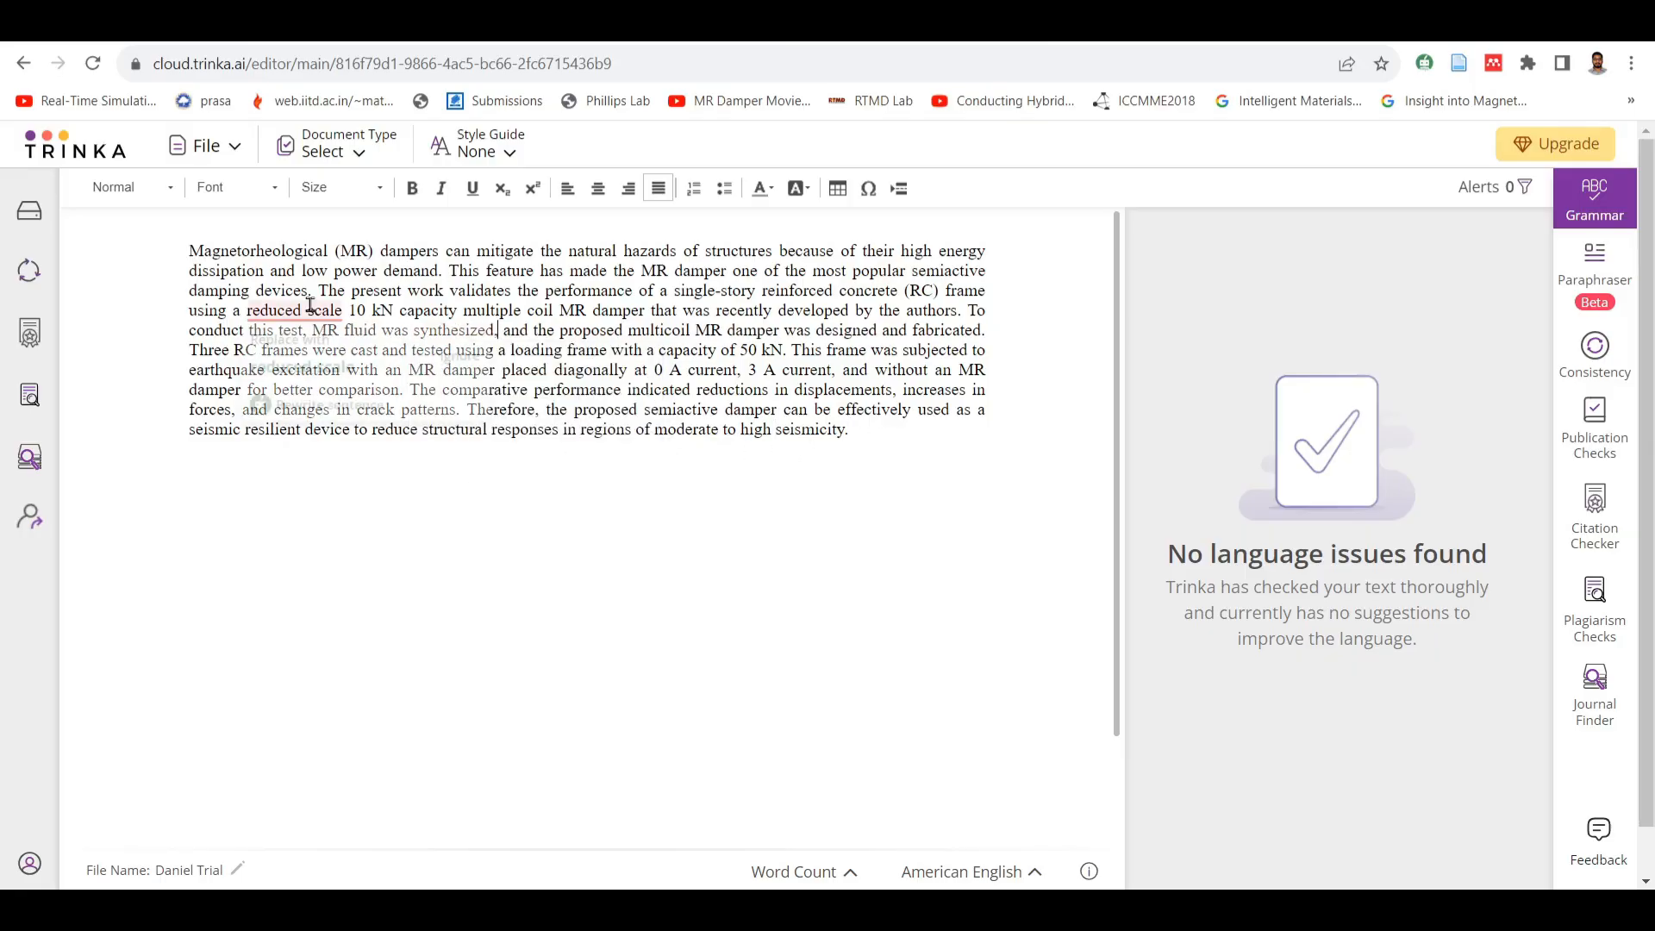
{"action": "left_click", "coordinate": [310, 363]}
{"action": "left_click", "coordinate": [888, 454]}
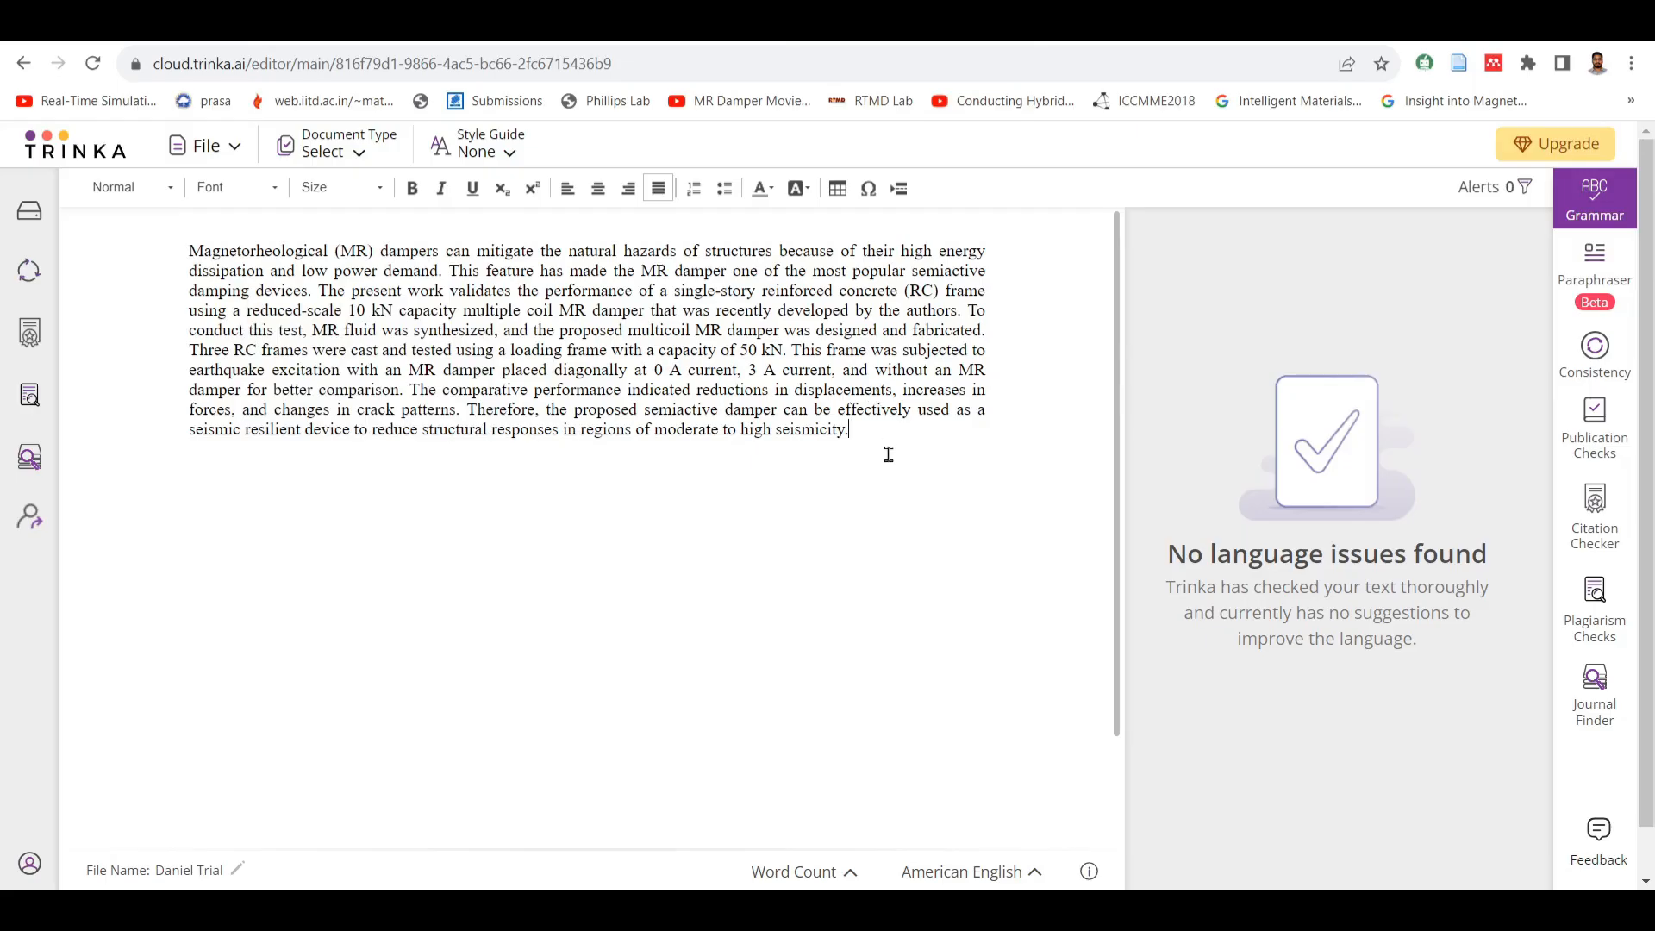
- Set the style guide to APA (7th ed) and the document type to Academic Writing, saving Original Article as the paper type
{"action": "left_click", "coordinate": [510, 153]}
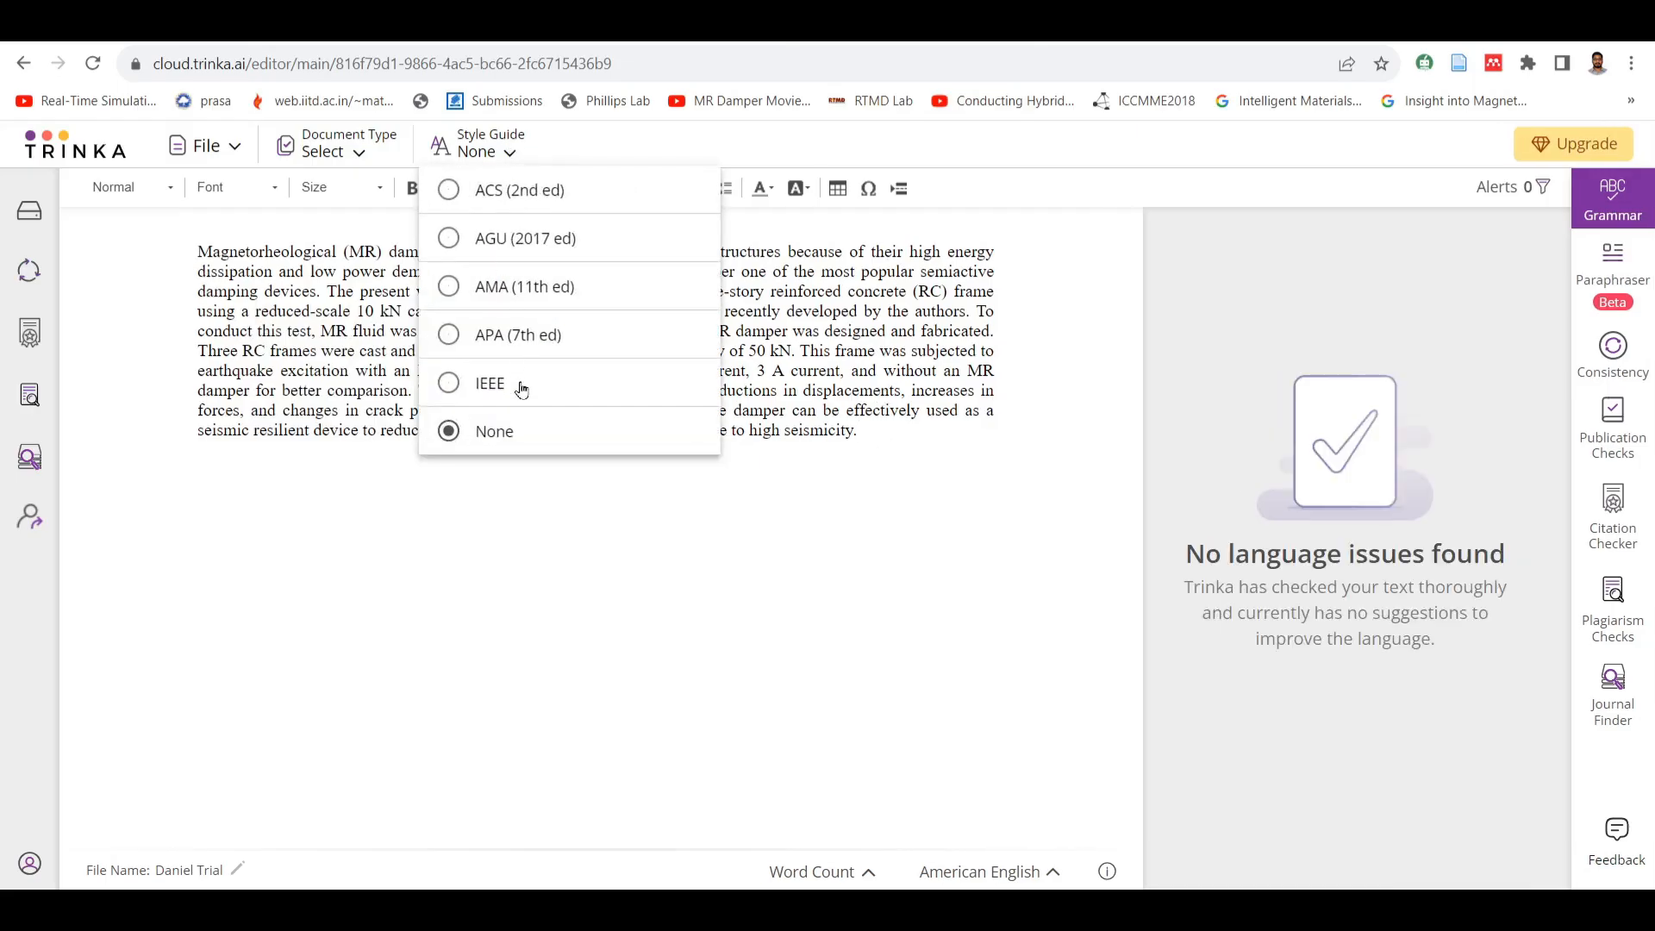
{"action": "left_click", "coordinate": [521, 336]}
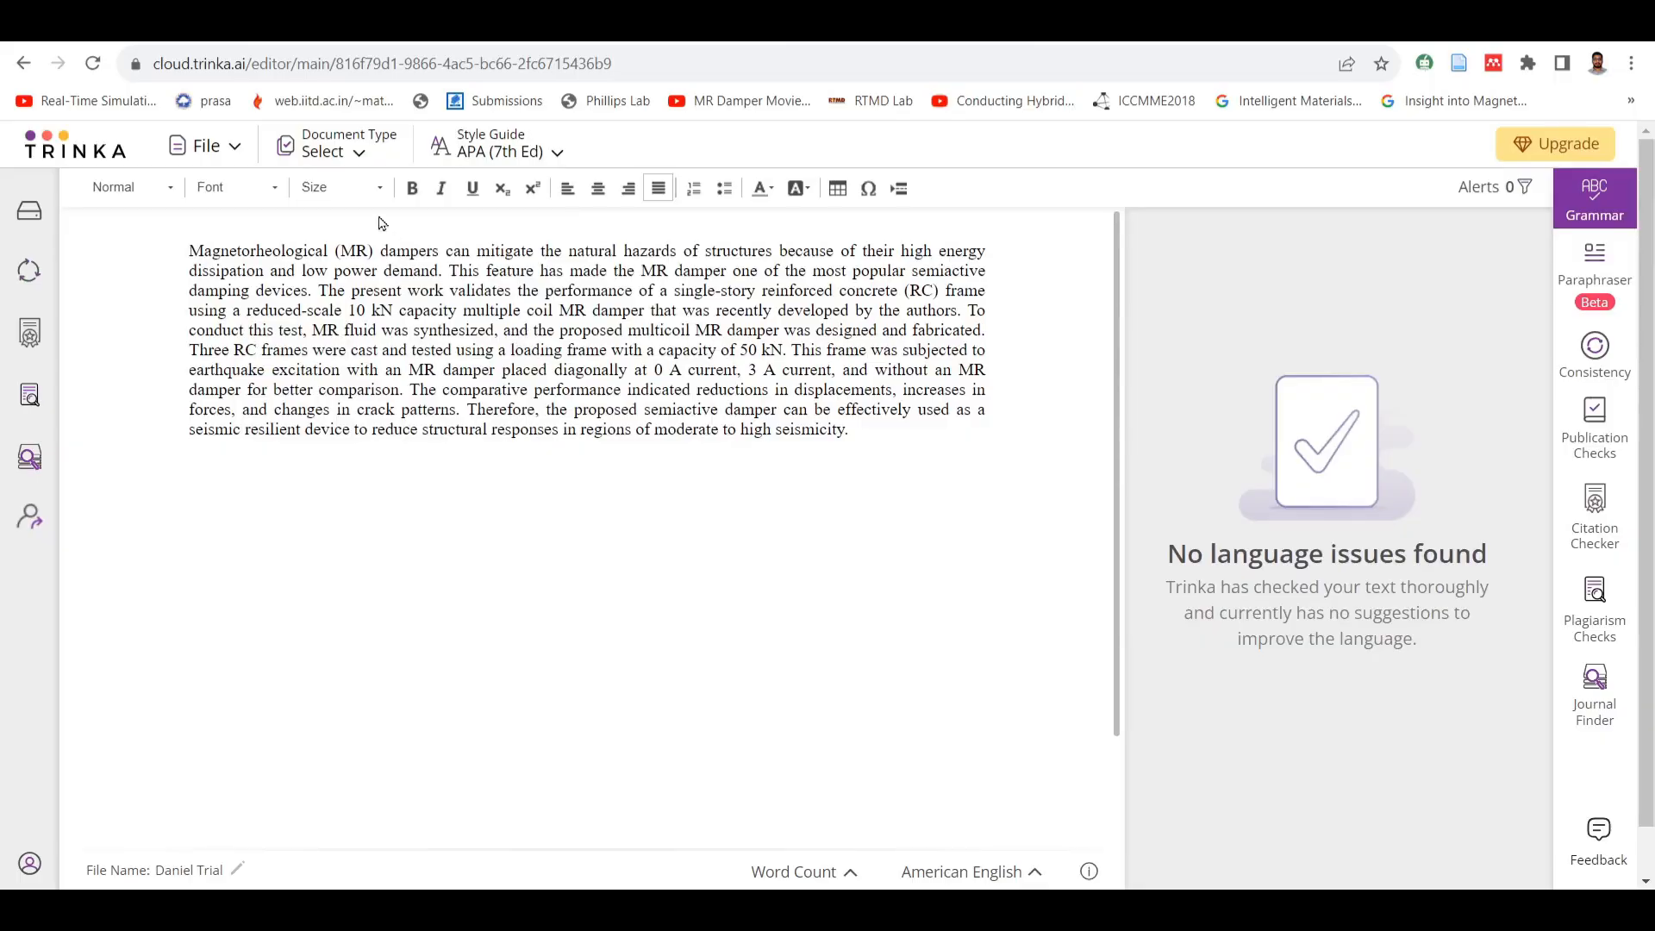
{"action": "left_click", "coordinate": [357, 155]}
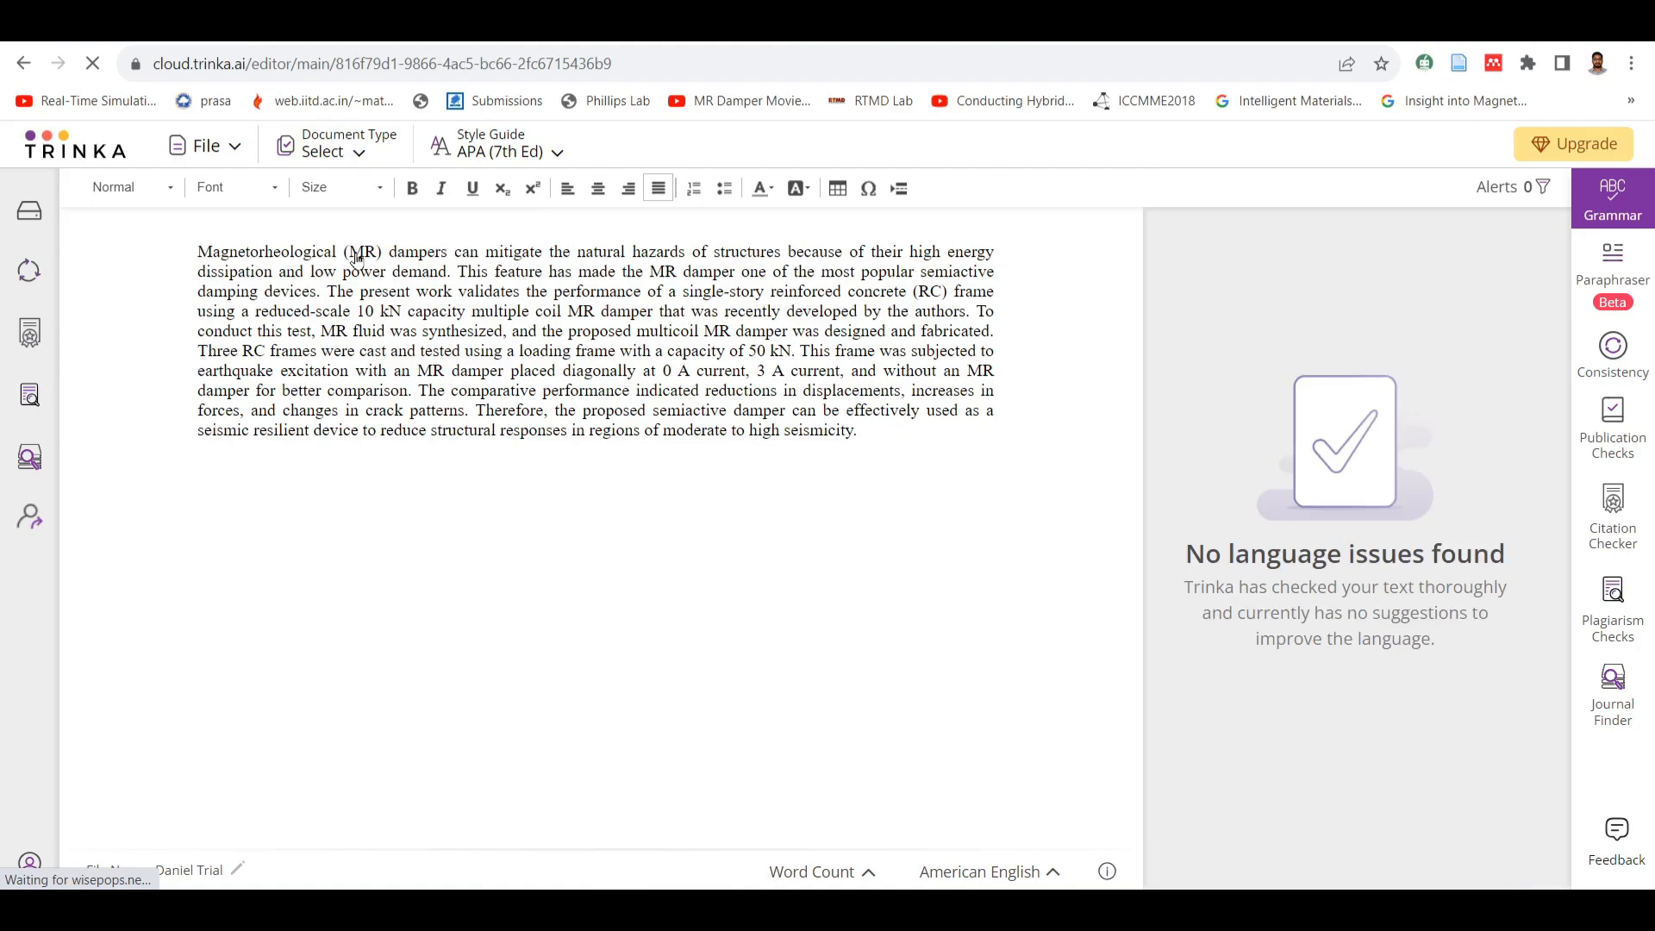
{"action": "left_click", "coordinate": [363, 155]}
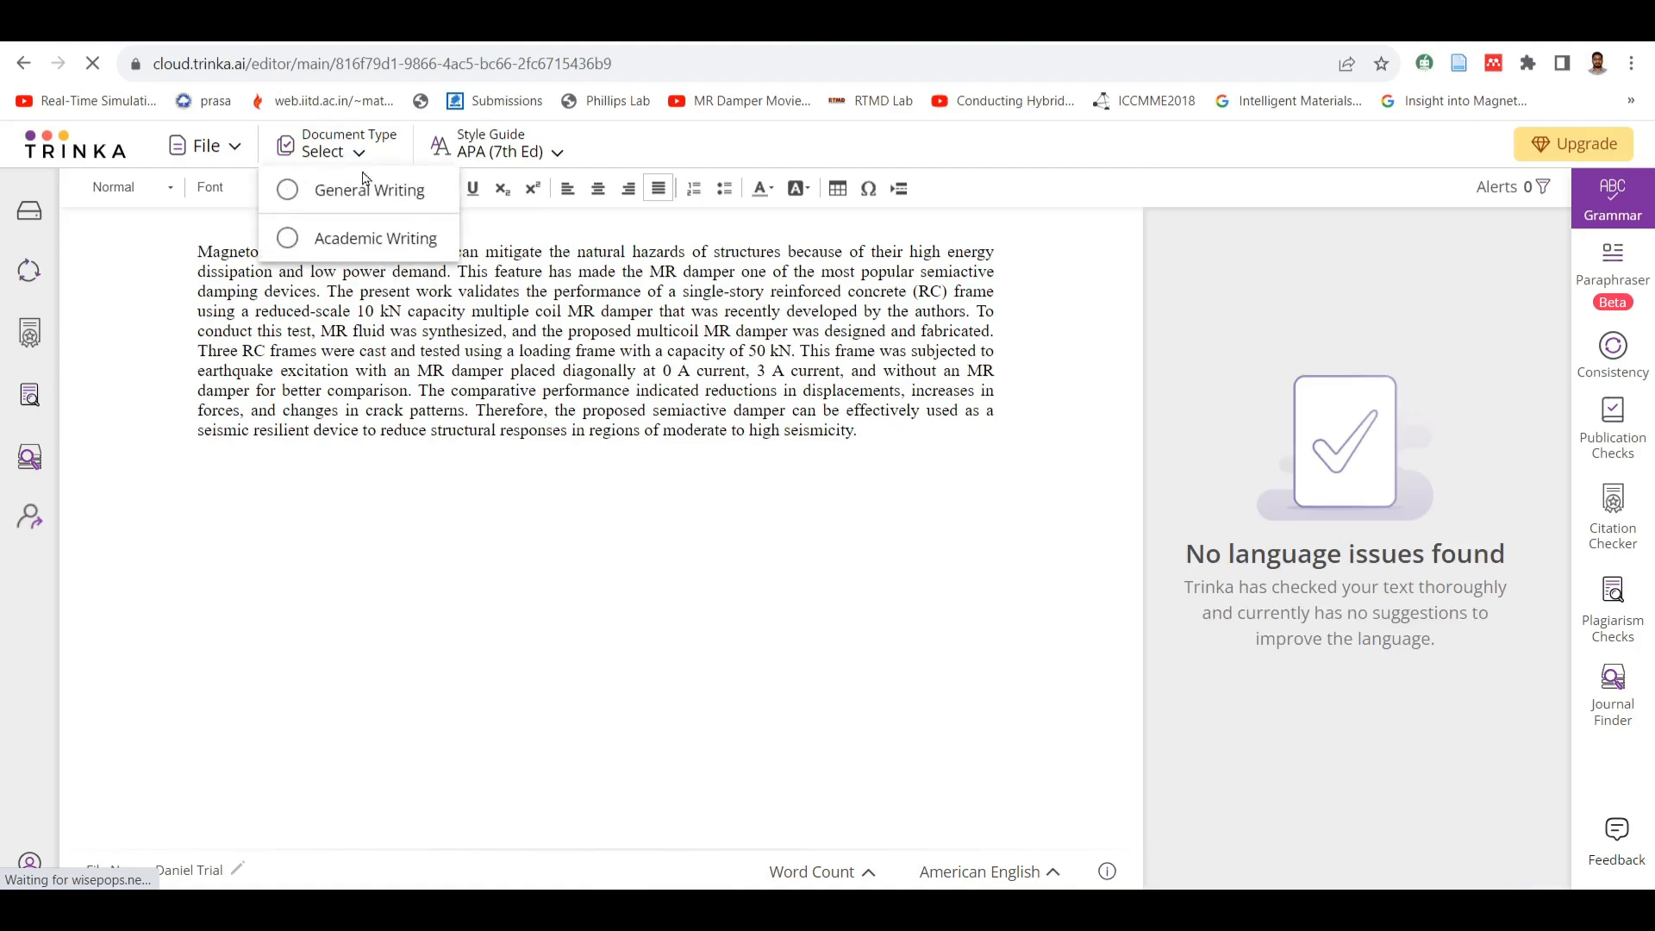
{"action": "left_click", "coordinate": [288, 238]}
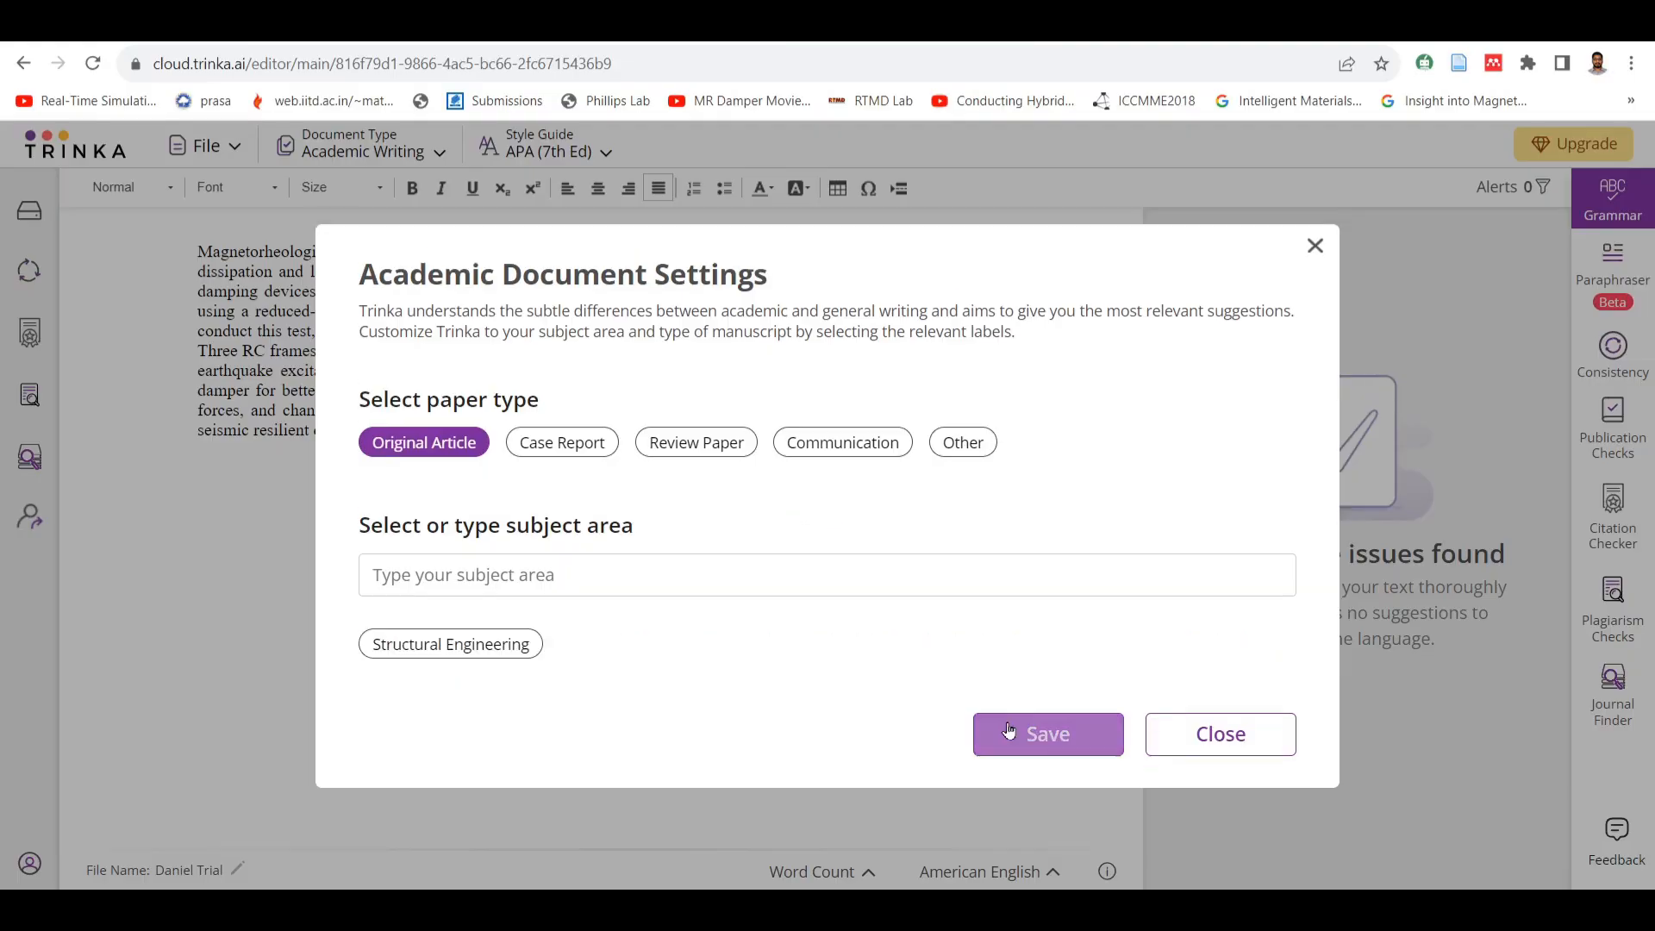
{"action": "left_click", "coordinate": [1031, 737]}
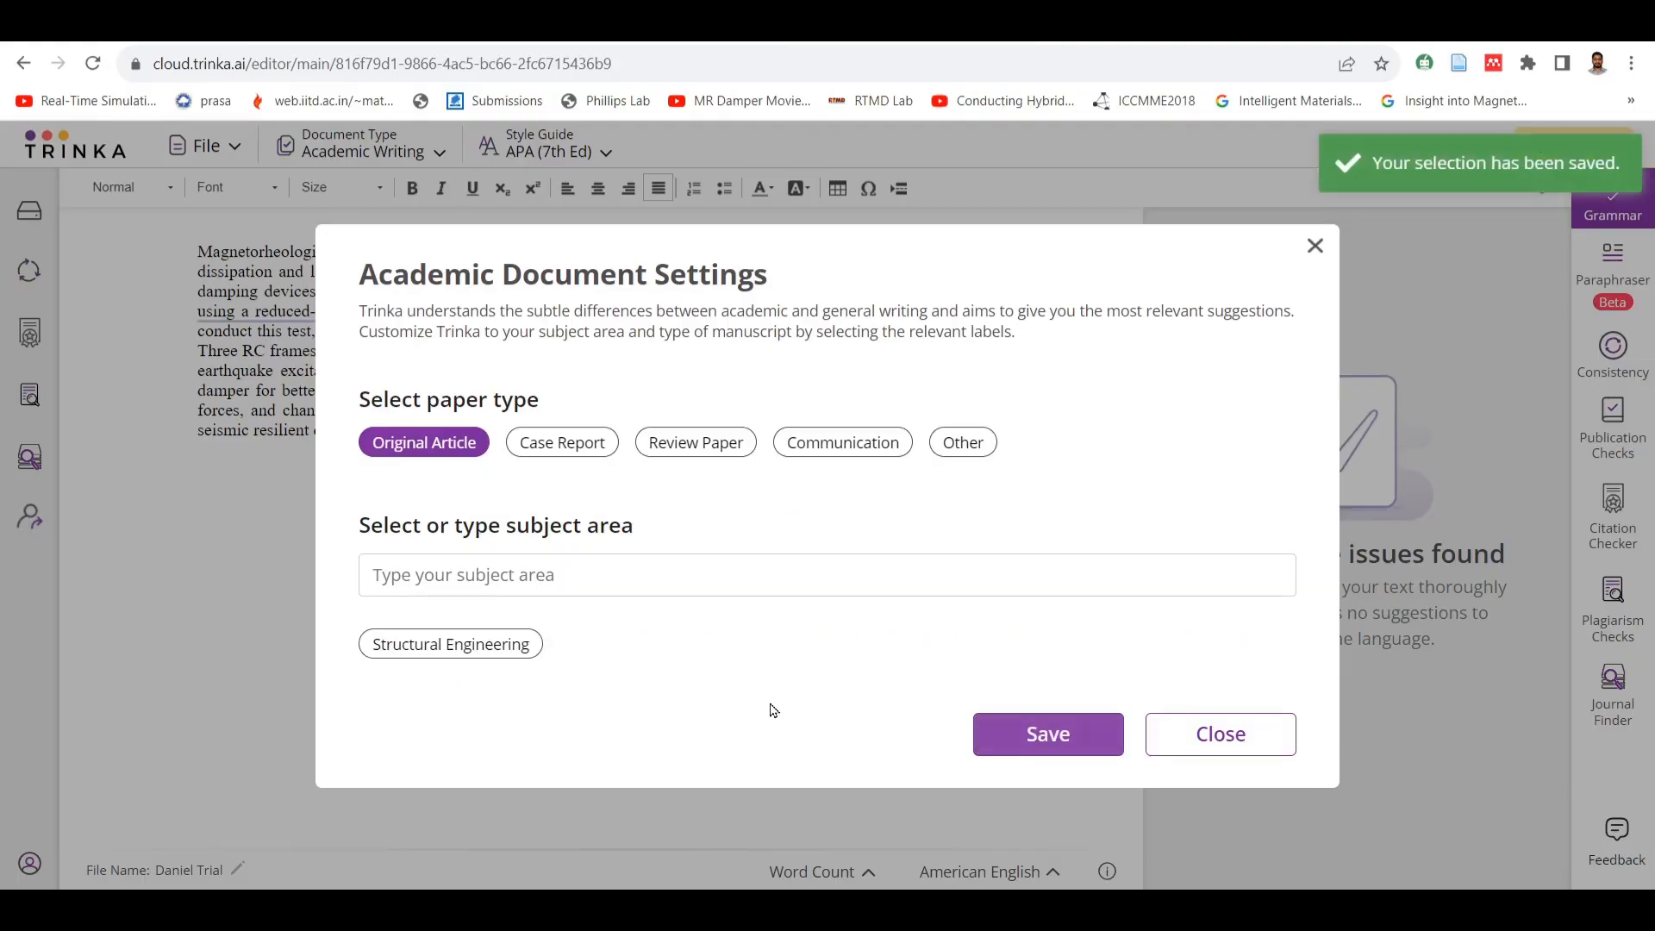
{"action": "left_click", "coordinate": [1209, 753]}
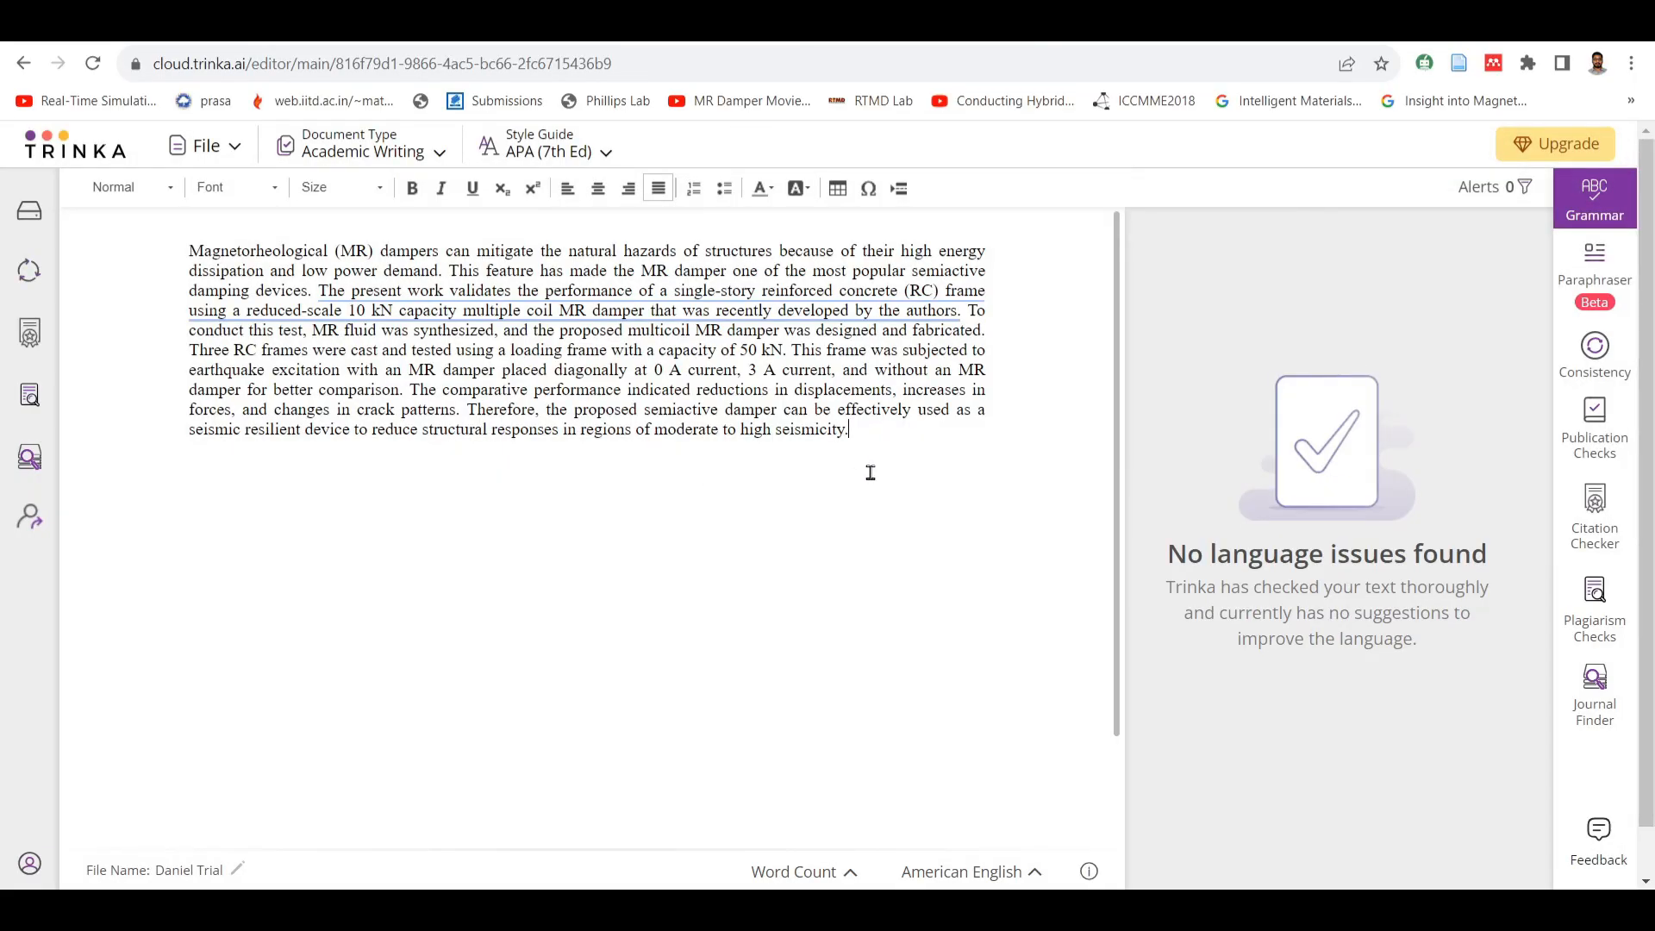
- Paraphrase the whole abstract with the Paraphraser's degree of changes set to High and review the revised text
{"action": "left_click", "coordinate": [1588, 270]}
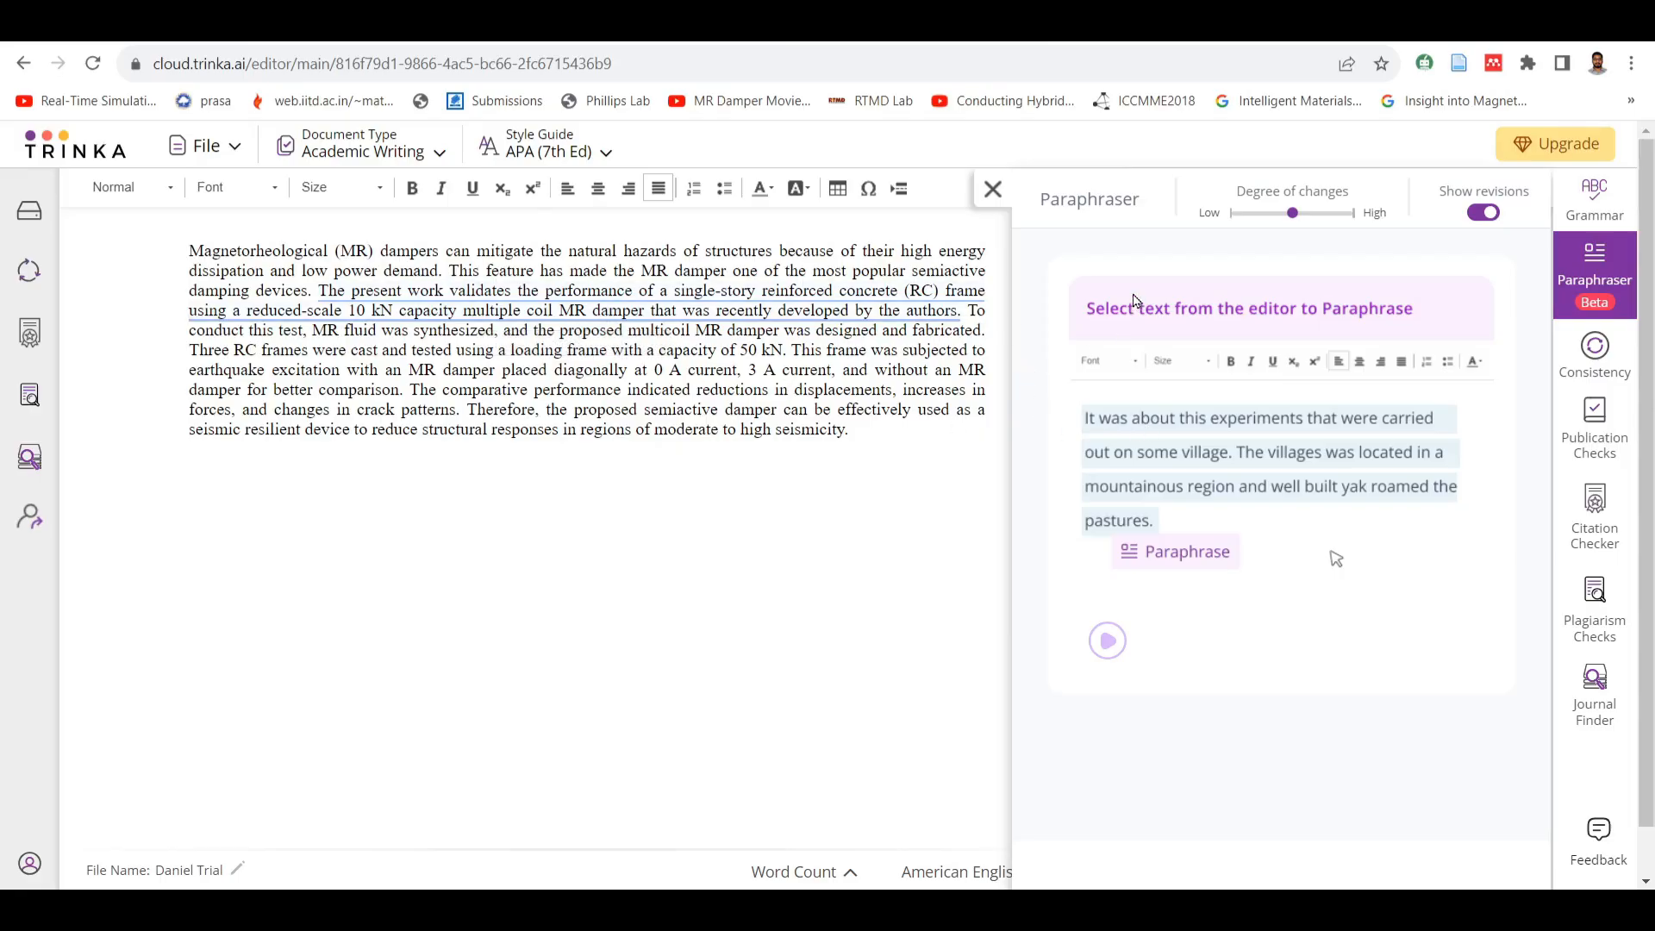
{"action": "left_click_drag", "start_coordinate": [1293, 213], "coordinate": [1352, 213]}
{"action": "scroll", "coordinate": [1191, 558], "scroll_direction": "down", "scroll_amount": 1}
{"action": "scroll", "coordinate": [1191, 558], "scroll_direction": "up", "scroll_amount": 1}
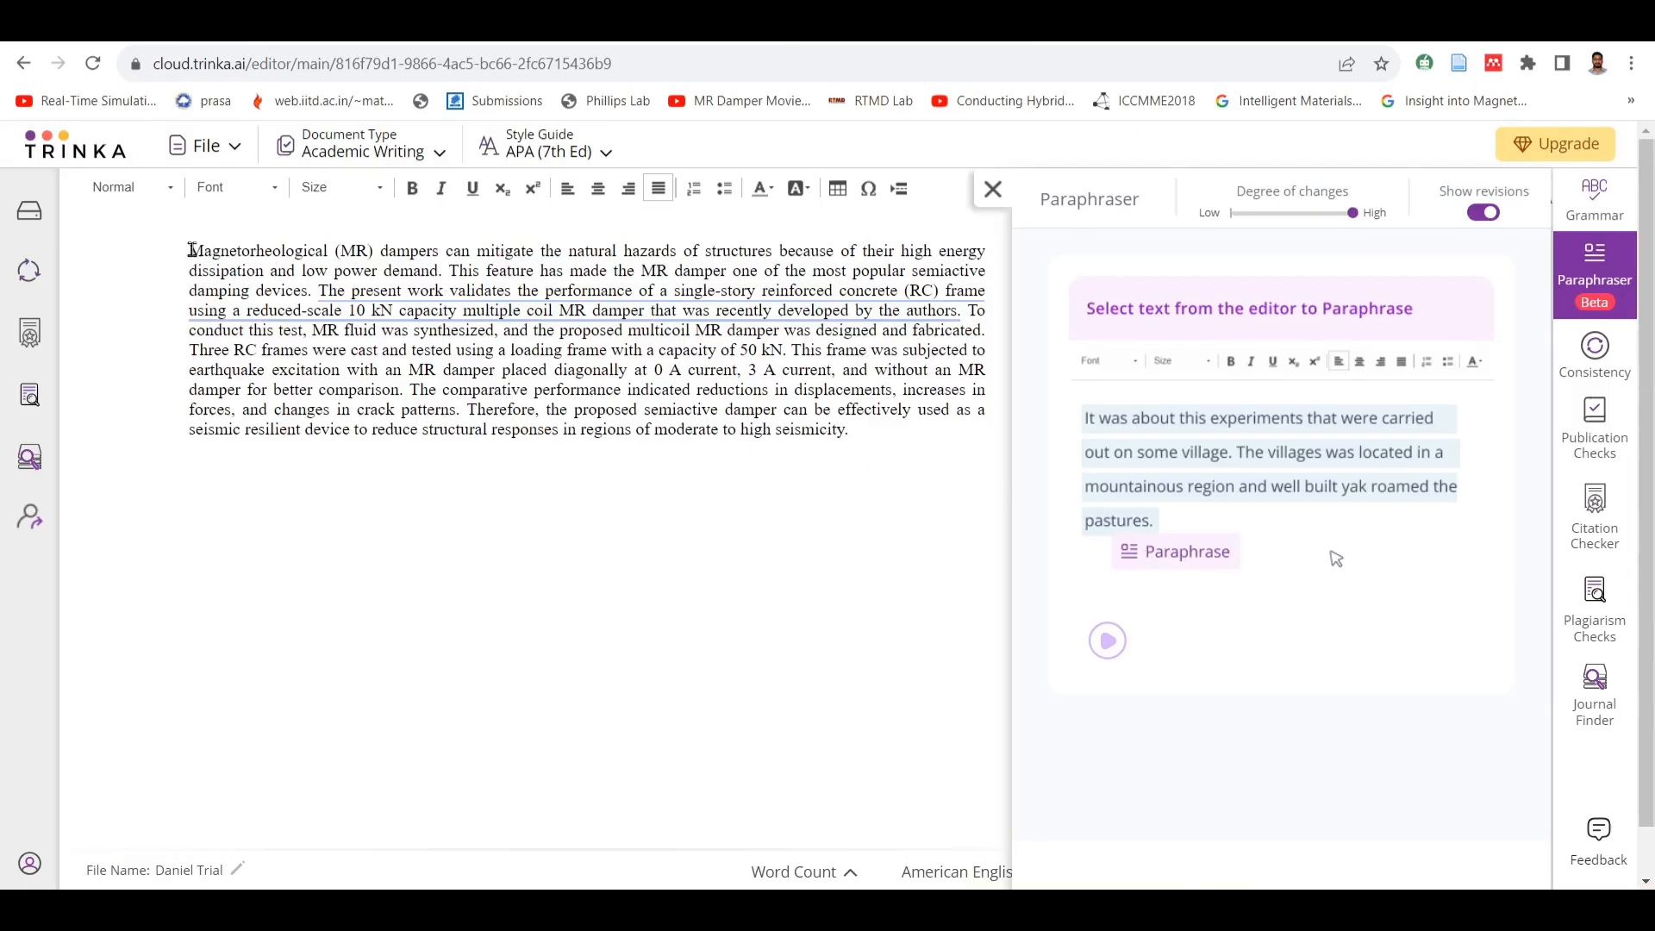
{"action": "left_click_drag", "start_coordinate": [191, 250], "coordinate": [871, 448]}
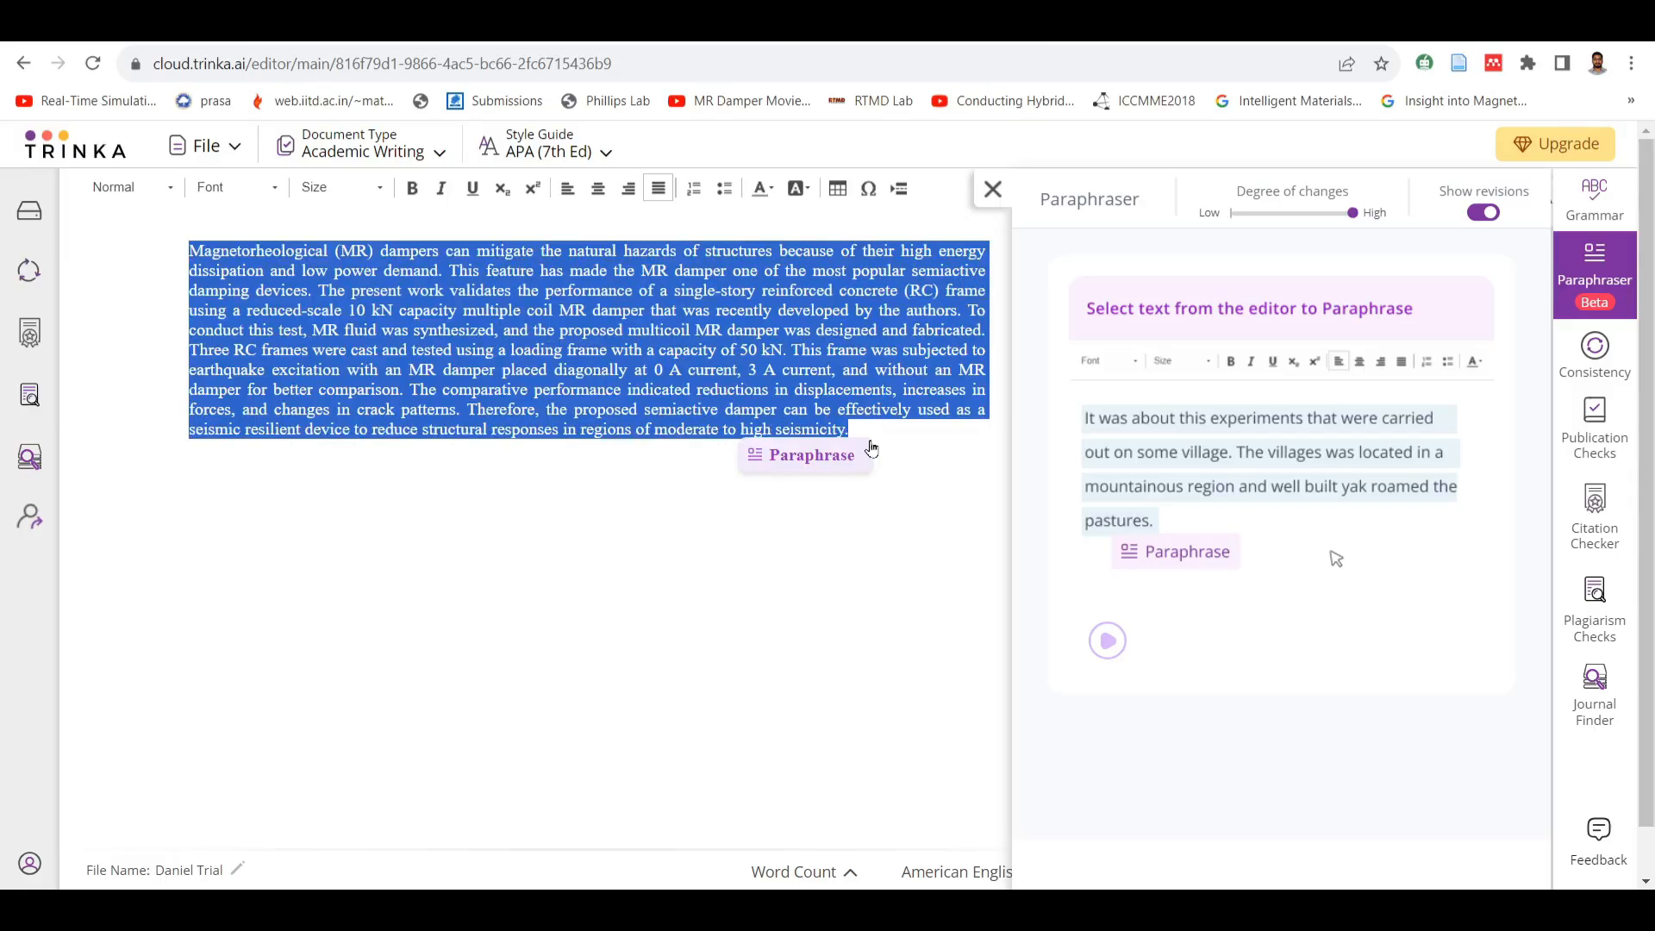
{"action": "left_click", "coordinate": [833, 454]}
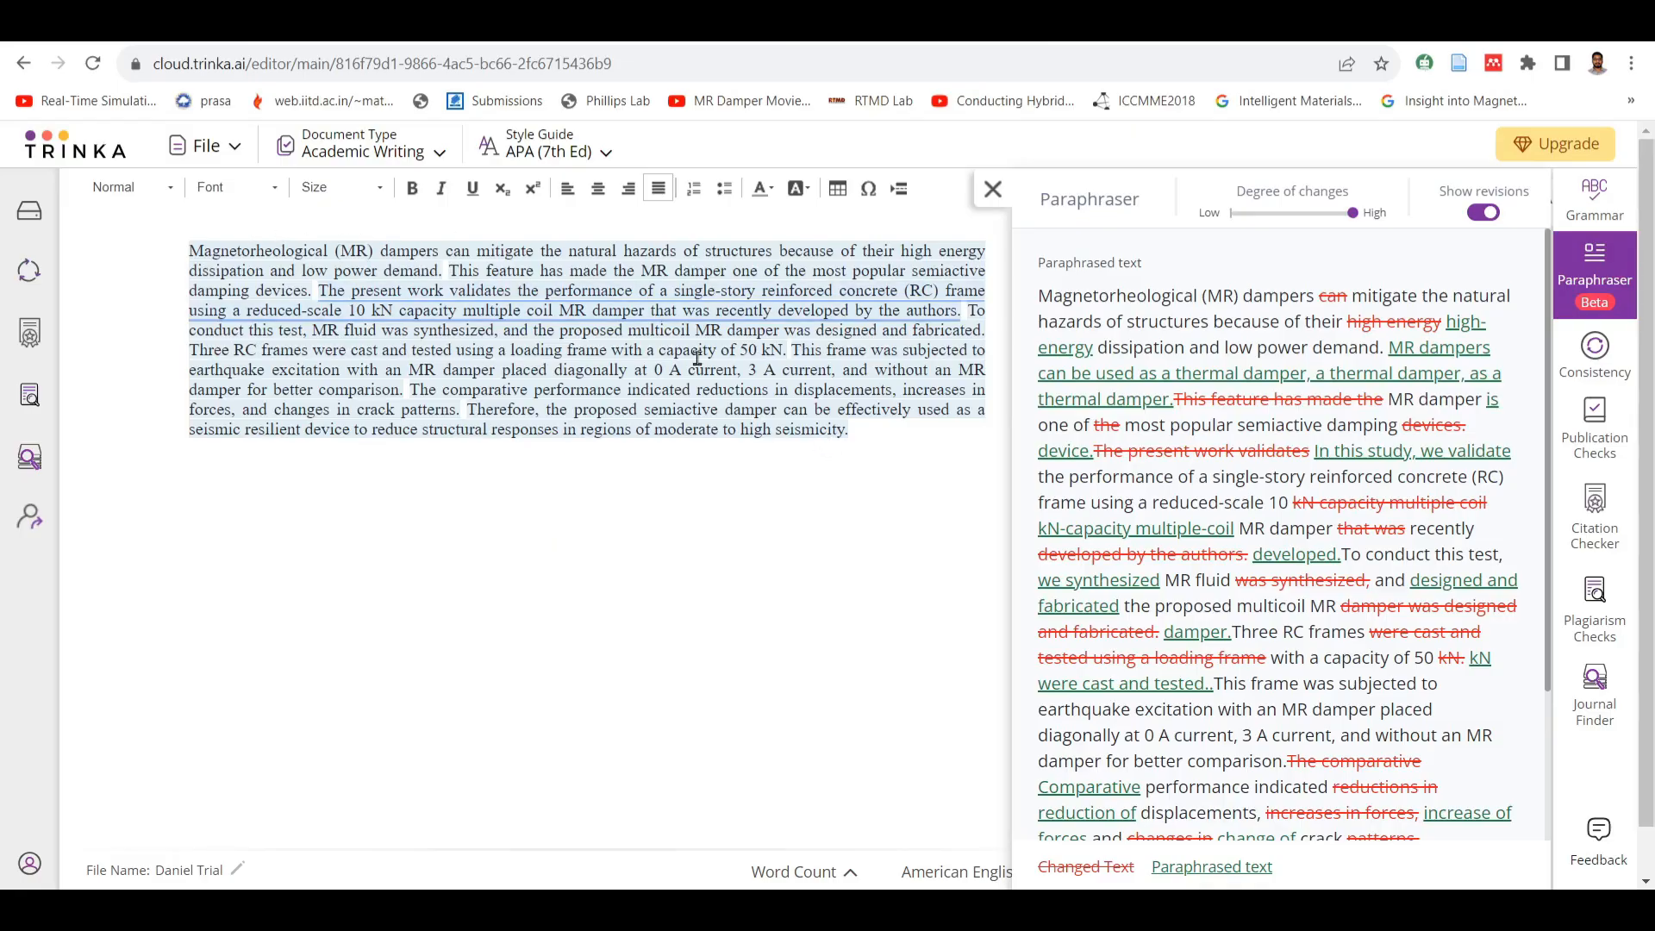
{"action": "scroll", "coordinate": [1380, 443], "scroll_direction": "down", "scroll_amount": 2}
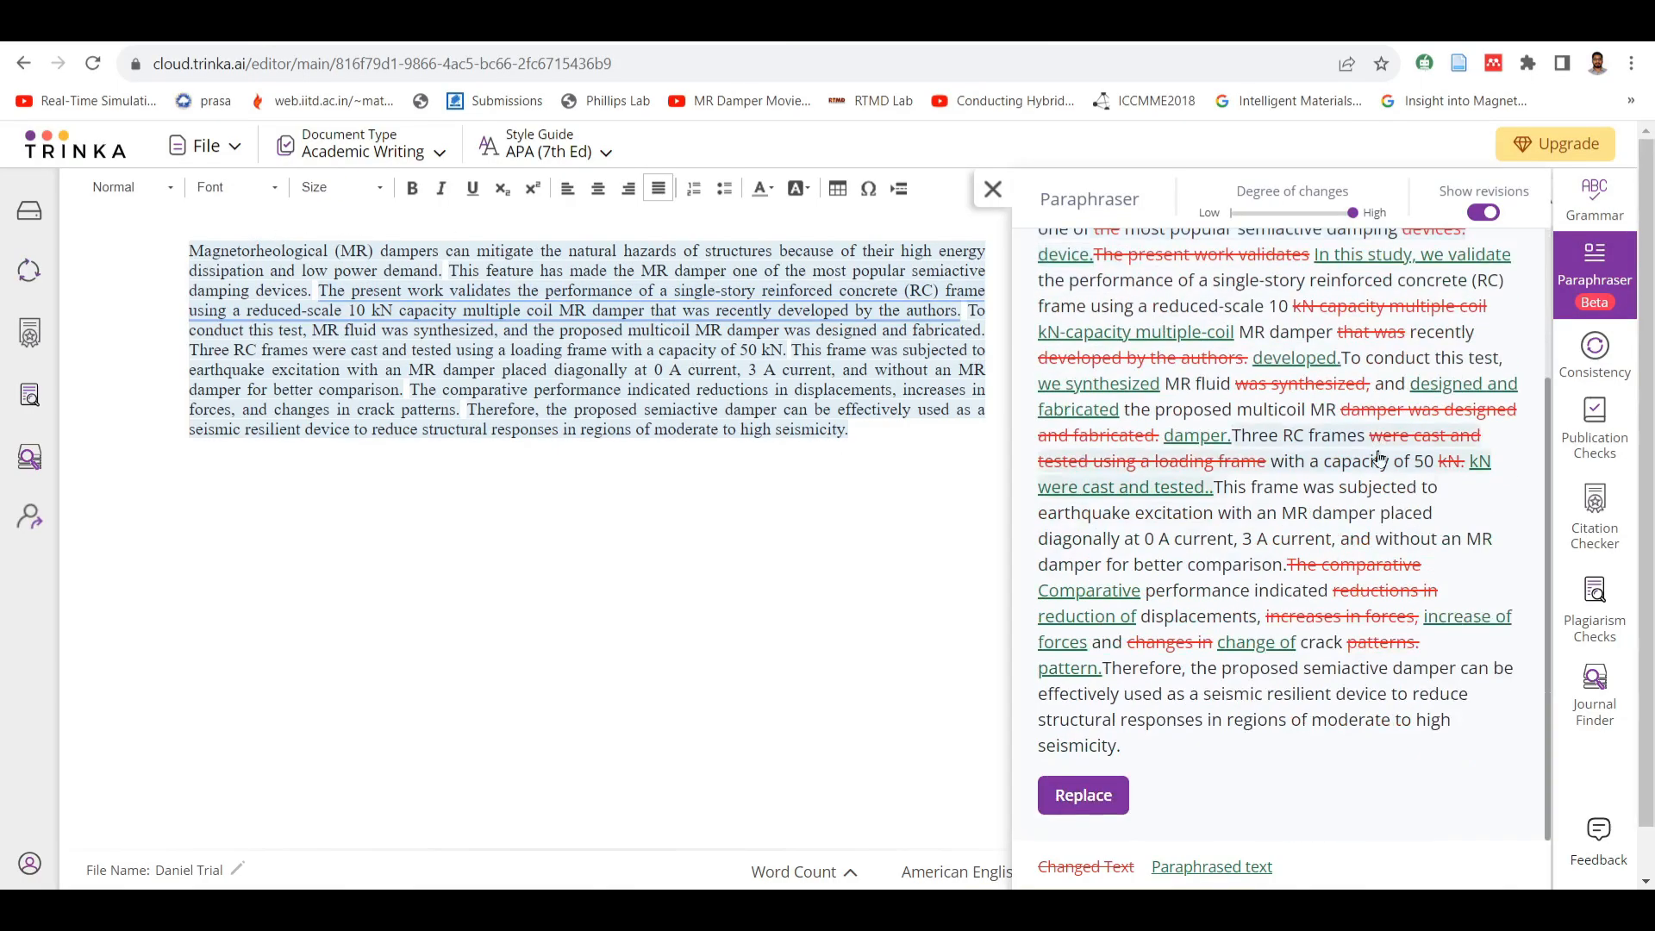
- Replace the original abstract with the paraphrased version and review the marked revisions
{"action": "scroll", "coordinate": [1380, 443], "scroll_direction": "up", "scroll_amount": 3}
{"action": "scroll", "coordinate": [1379, 540], "scroll_direction": "down", "scroll_amount": 2}
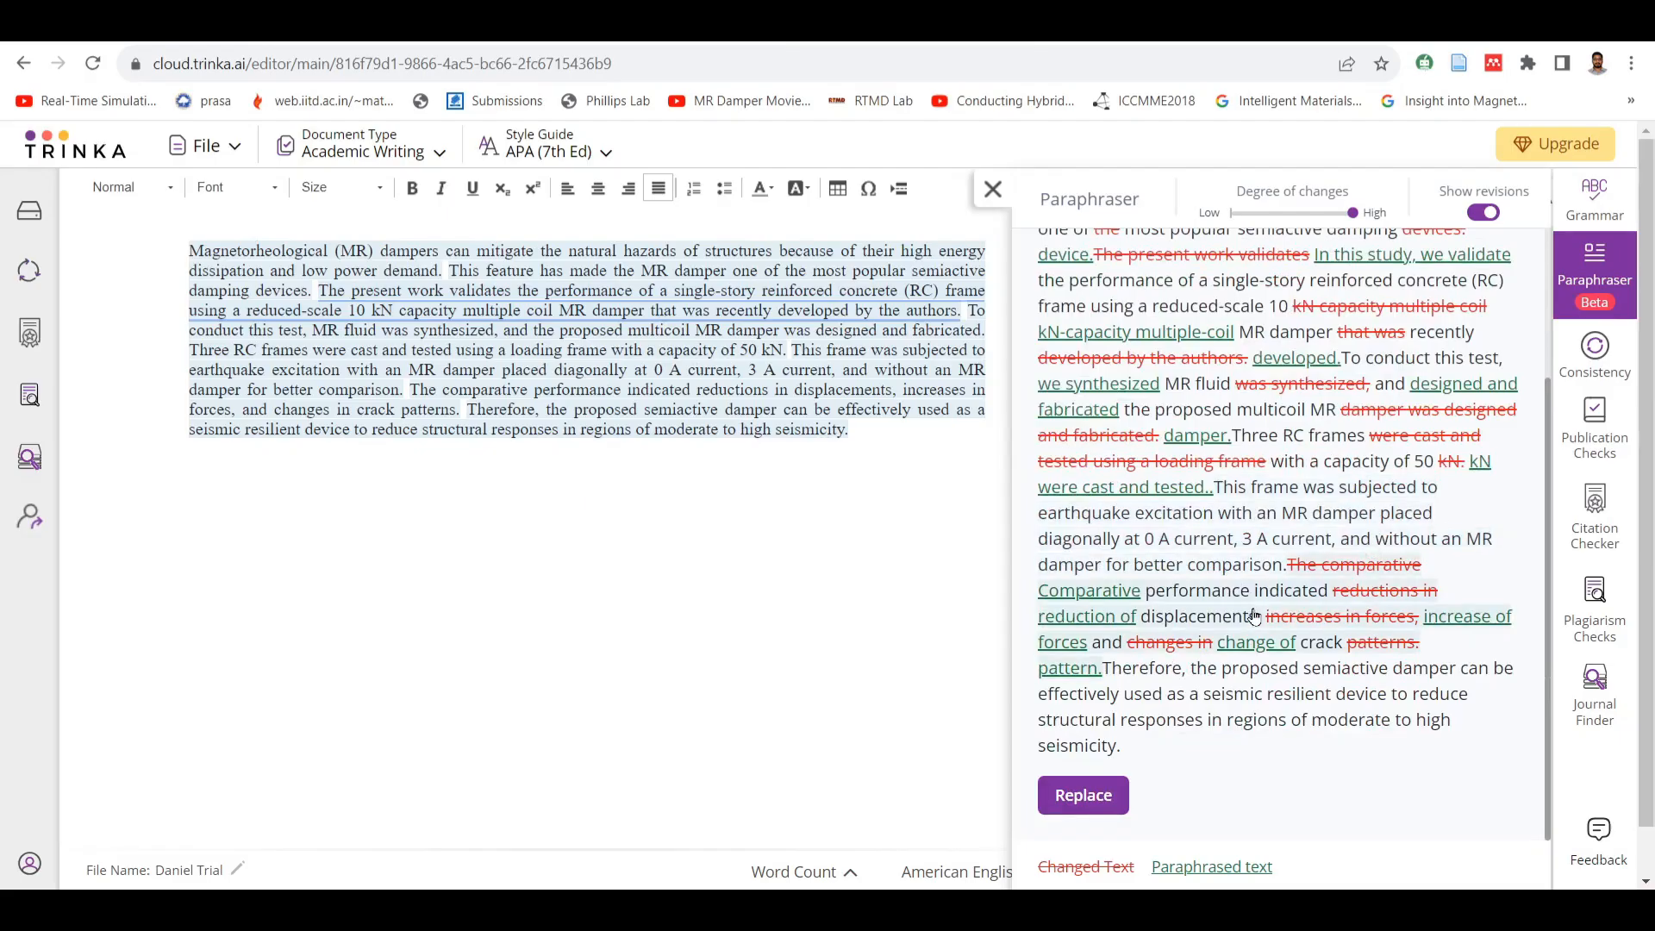
{"action": "left_click", "coordinate": [1083, 794]}
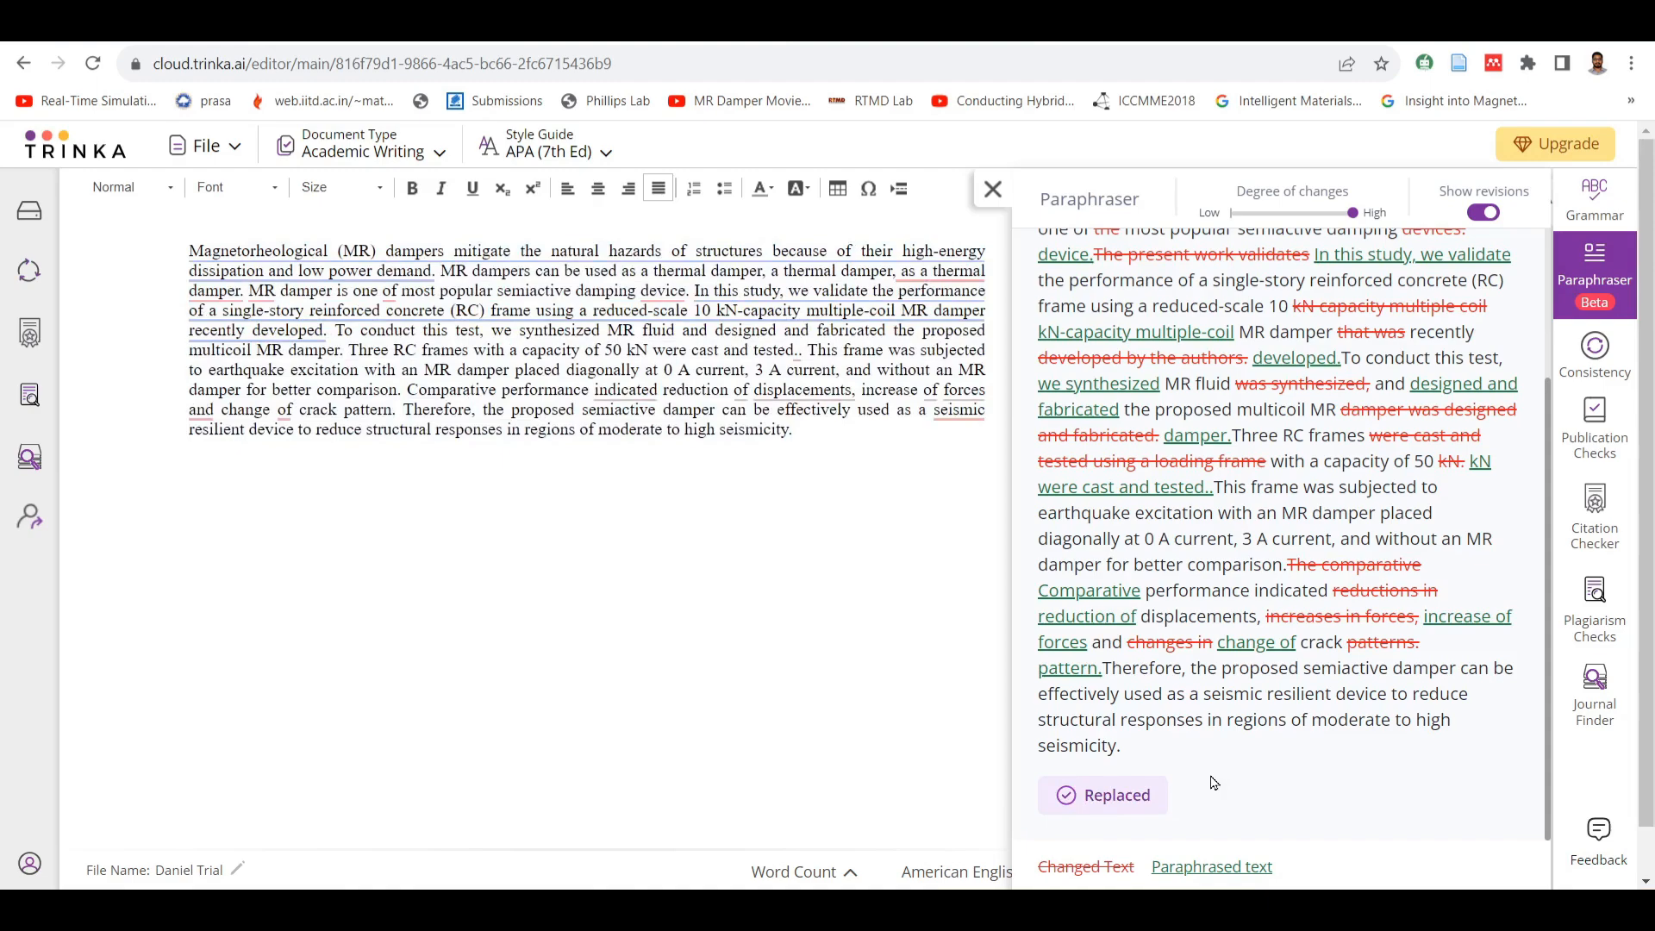
{"action": "scroll", "coordinate": [1213, 783], "scroll_direction": "up", "scroll_amount": 3}
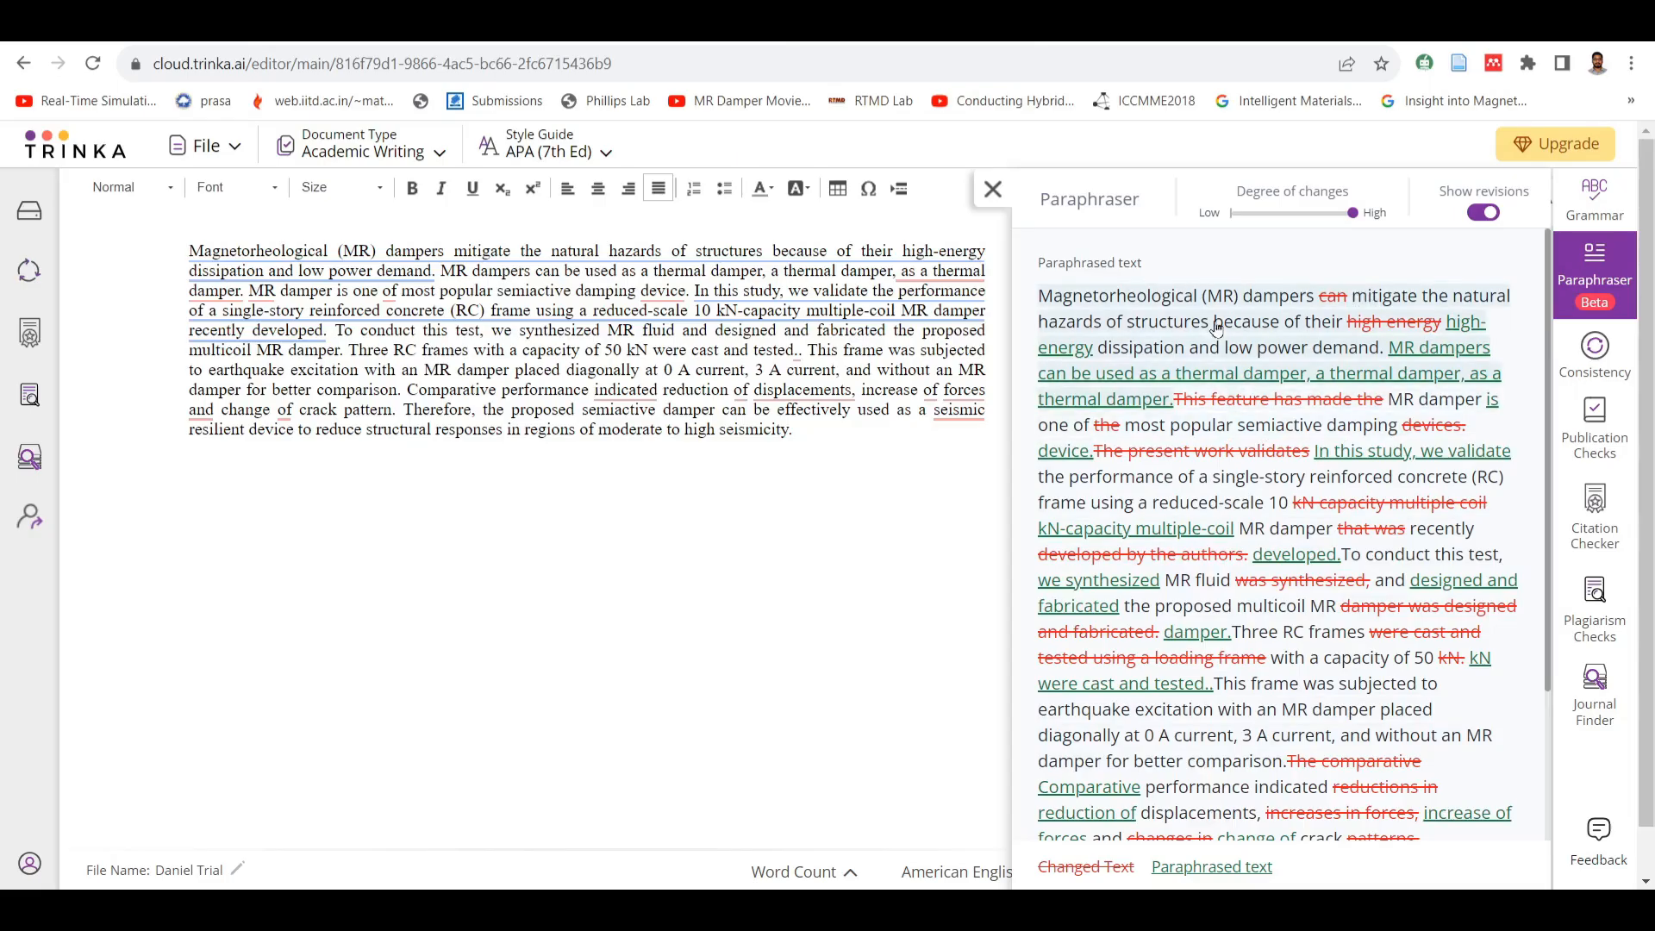
{"action": "scroll", "coordinate": [1260, 483], "scroll_direction": "down", "scroll_amount": 3}
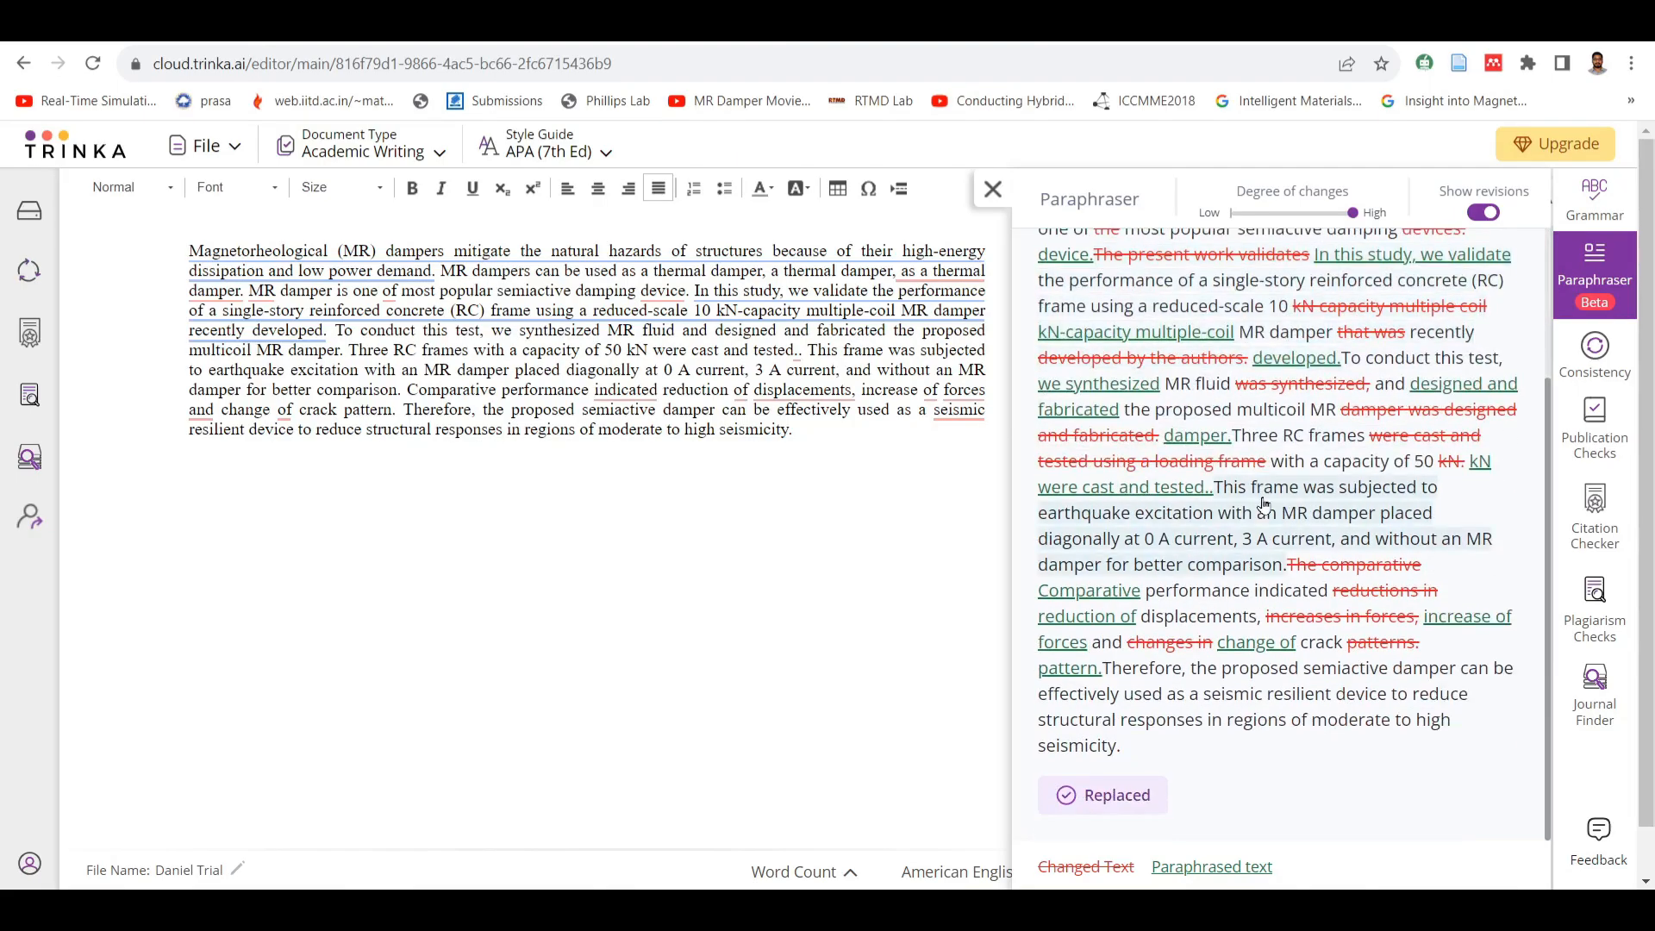
{"action": "scroll", "coordinate": [1267, 506], "scroll_direction": "up", "scroll_amount": 3}
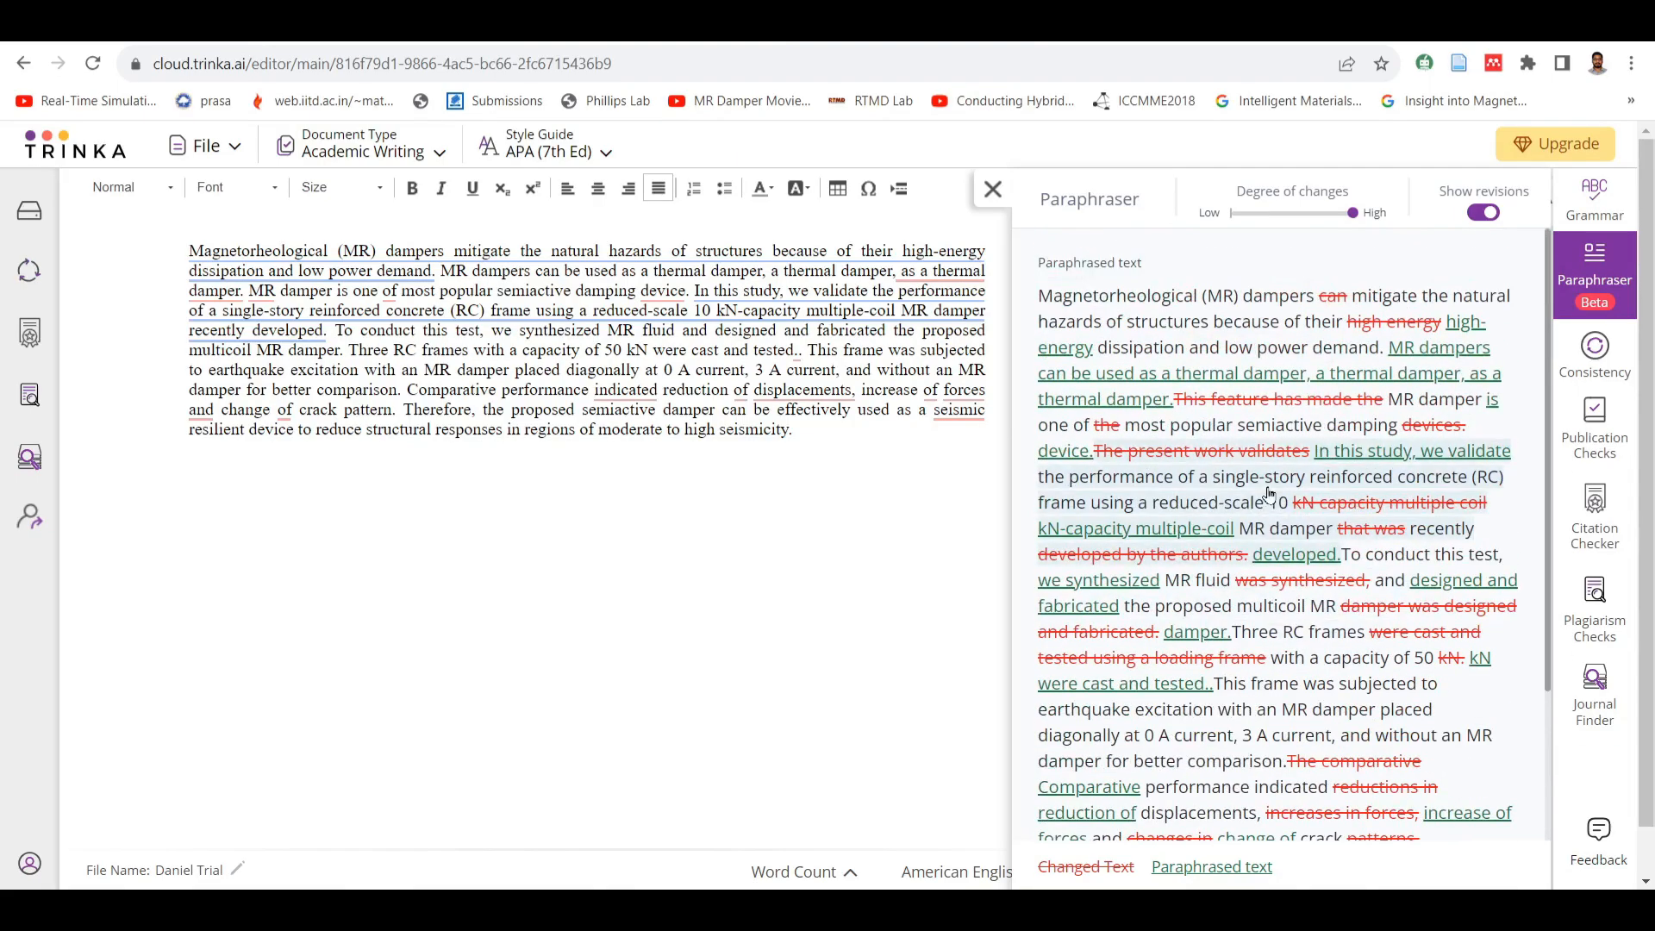
- Run the Consistency check on the abstract and read its result
{"action": "left_click", "coordinate": [1601, 366]}
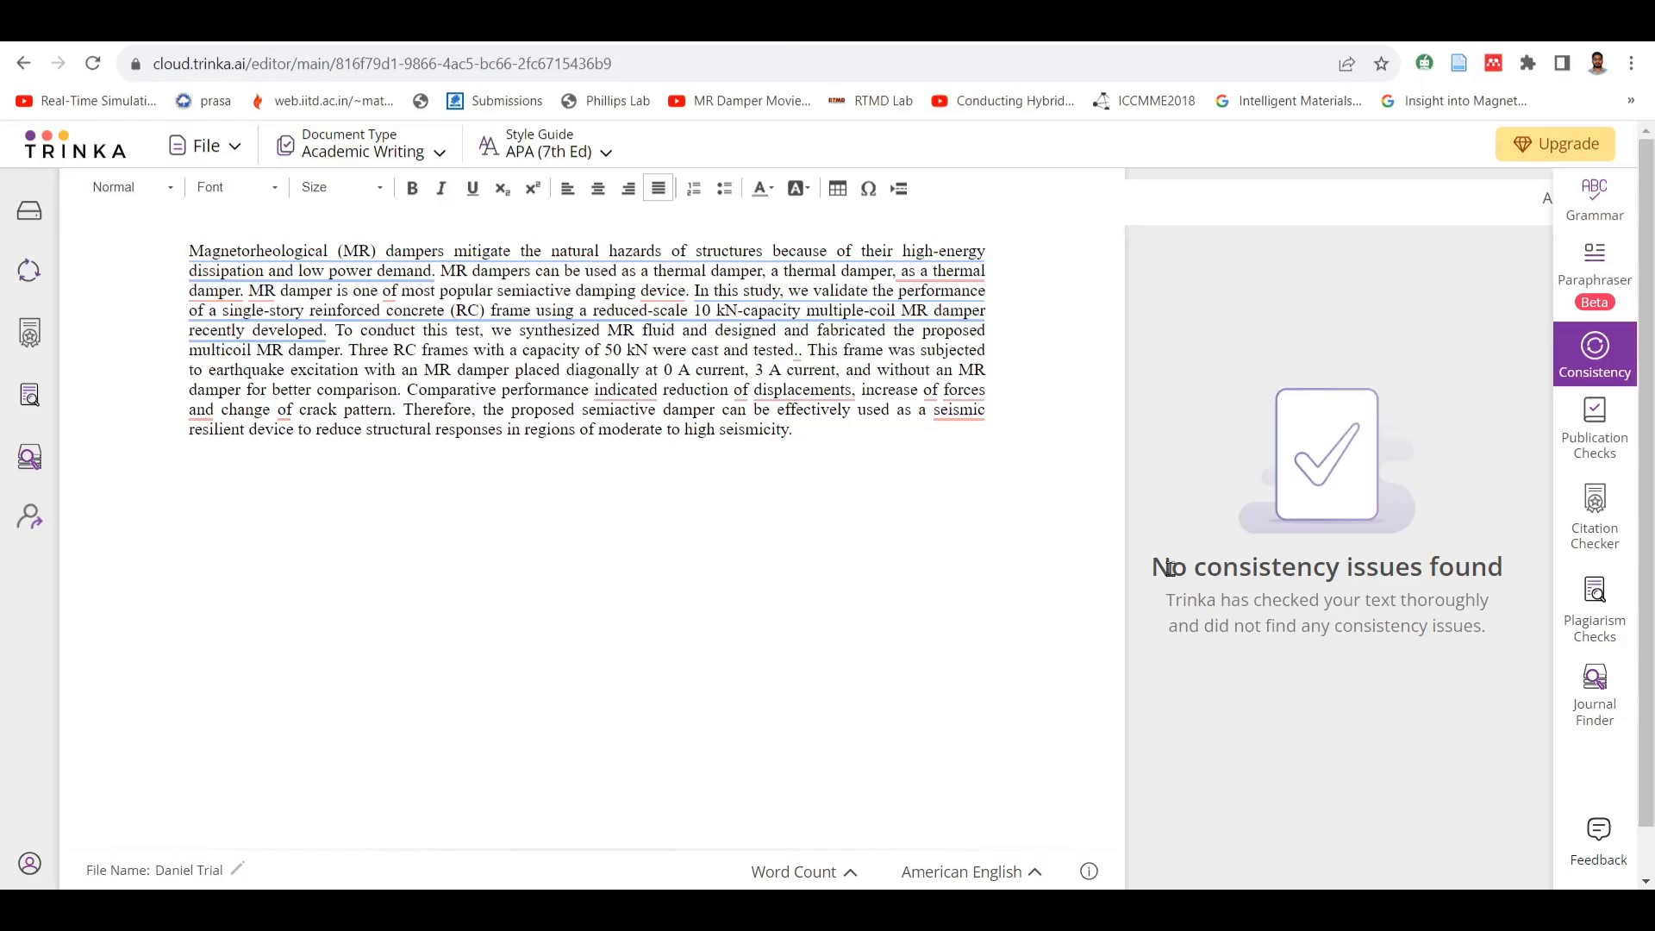
{"action": "left_click_drag", "start_coordinate": [1158, 568], "coordinate": [1517, 580]}
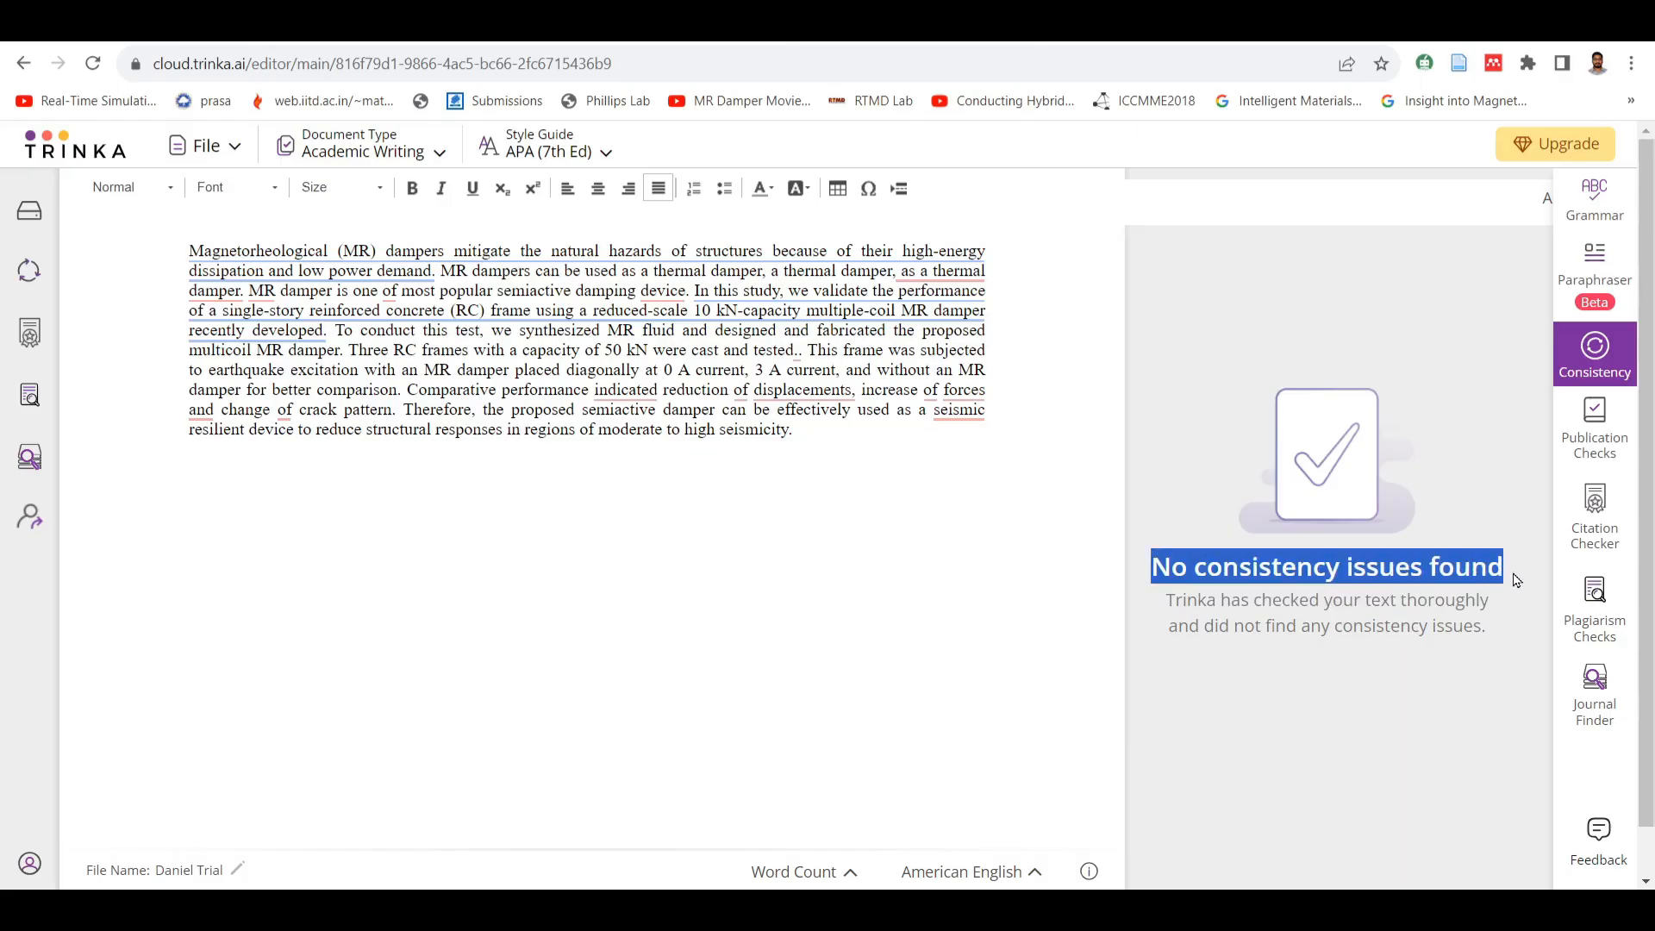
{"action": "left_click_drag", "start_coordinate": [1163, 606], "coordinate": [1500, 631]}
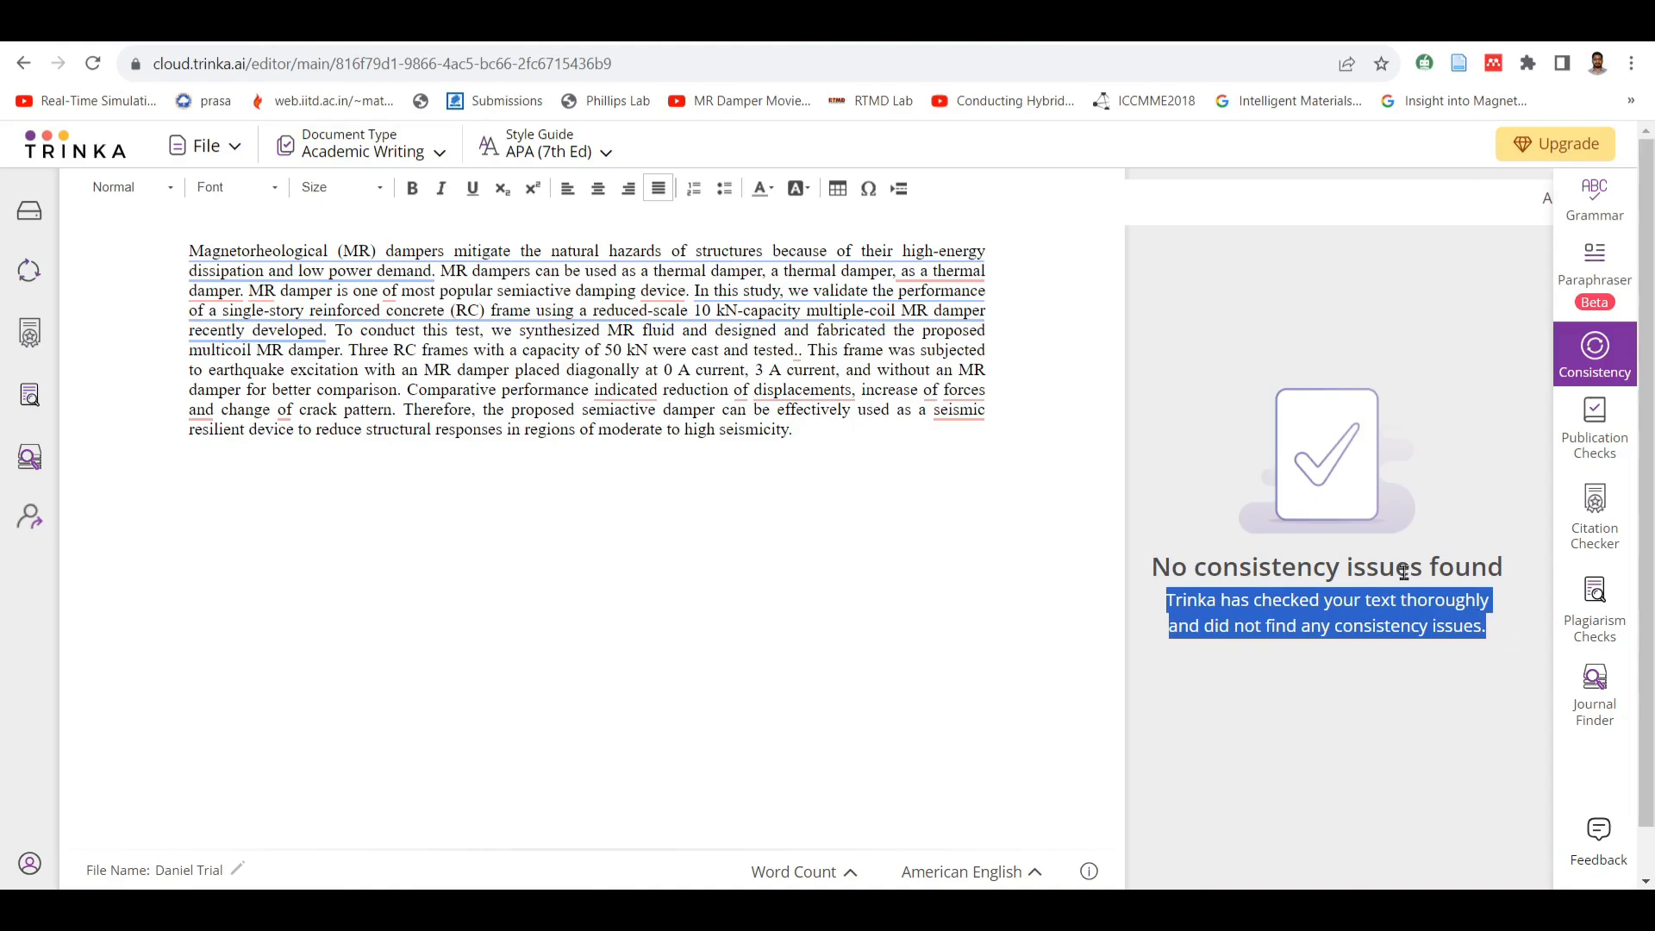
- Examine the available credits and coverage of the Publication Readiness Checks, and view the Plagiarism Checker's access options
{"action": "left_click", "coordinate": [1625, 448]}
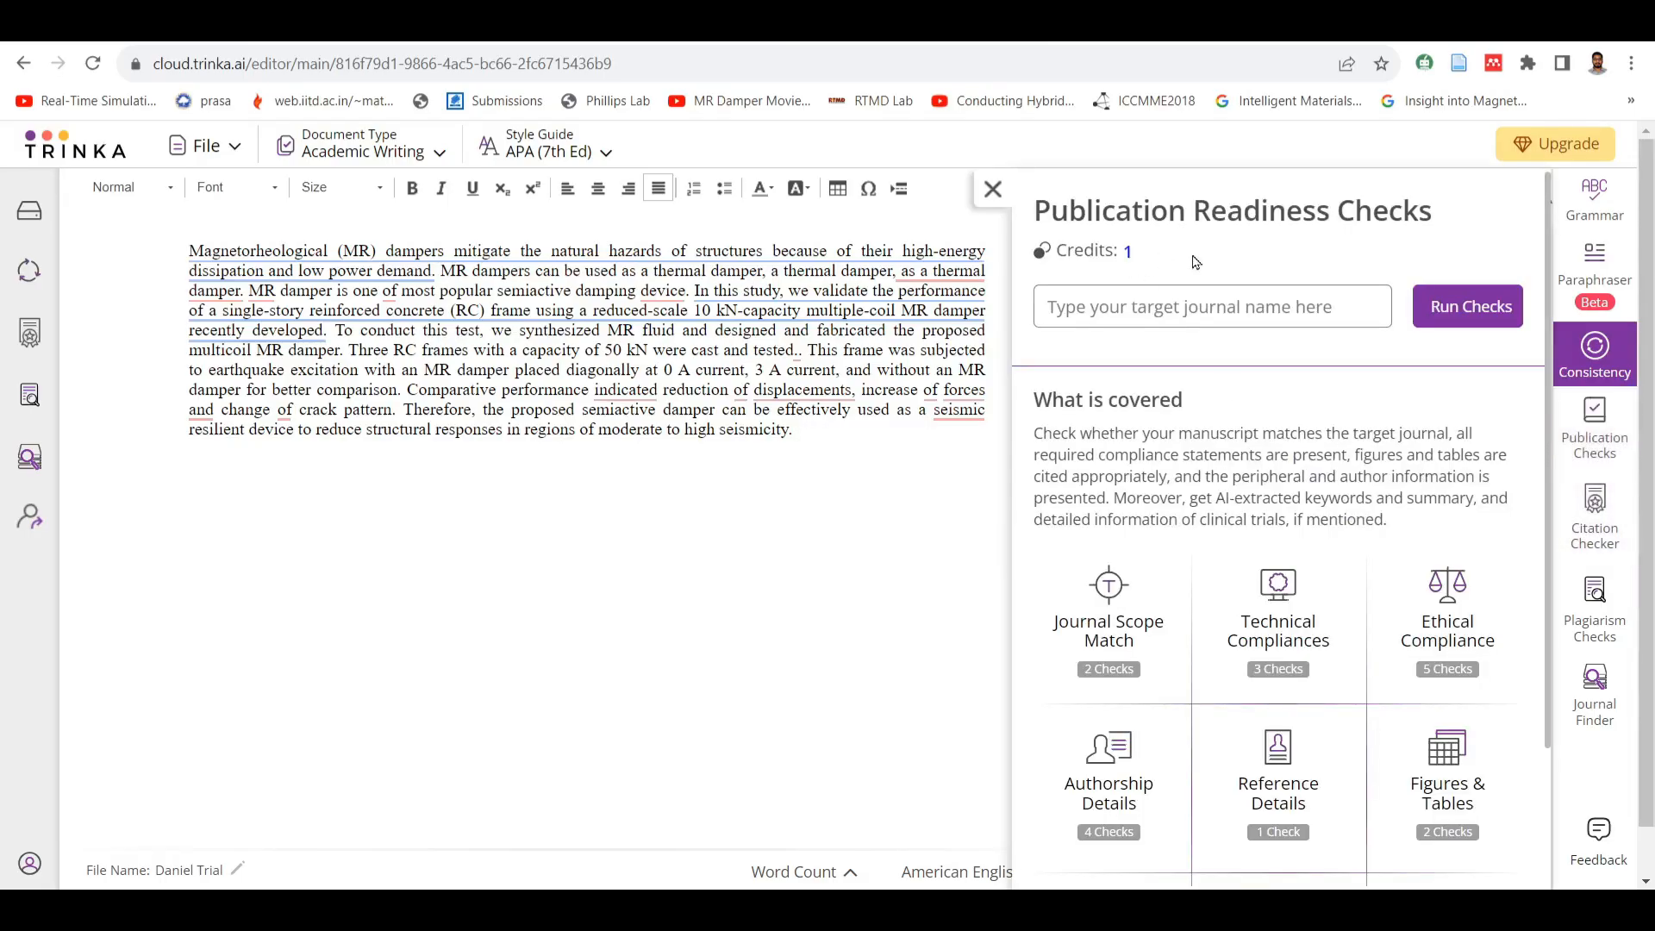
{"action": "double_click", "coordinate": [1125, 253]}
{"action": "scroll", "coordinate": [1198, 429], "scroll_direction": "down", "scroll_amount": 2}
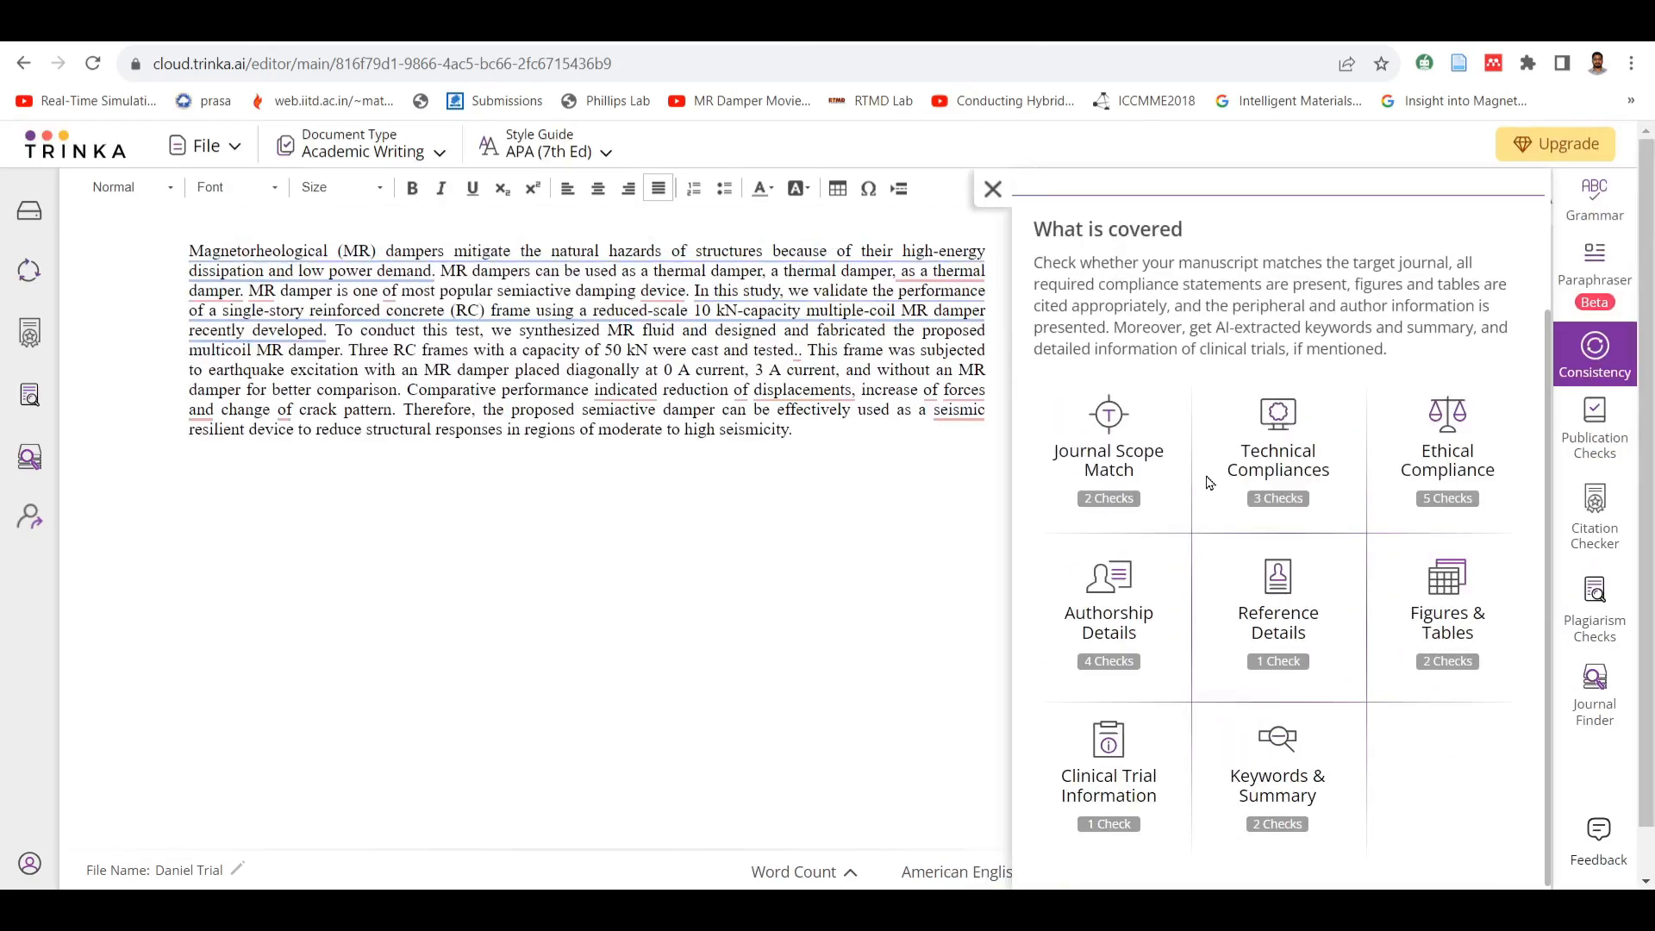
{"action": "scroll", "coordinate": [1208, 483], "scroll_direction": "down", "scroll_amount": 1}
{"action": "scroll", "coordinate": [1205, 481], "scroll_direction": "up", "scroll_amount": 1}
{"action": "left_click", "coordinate": [993, 190]}
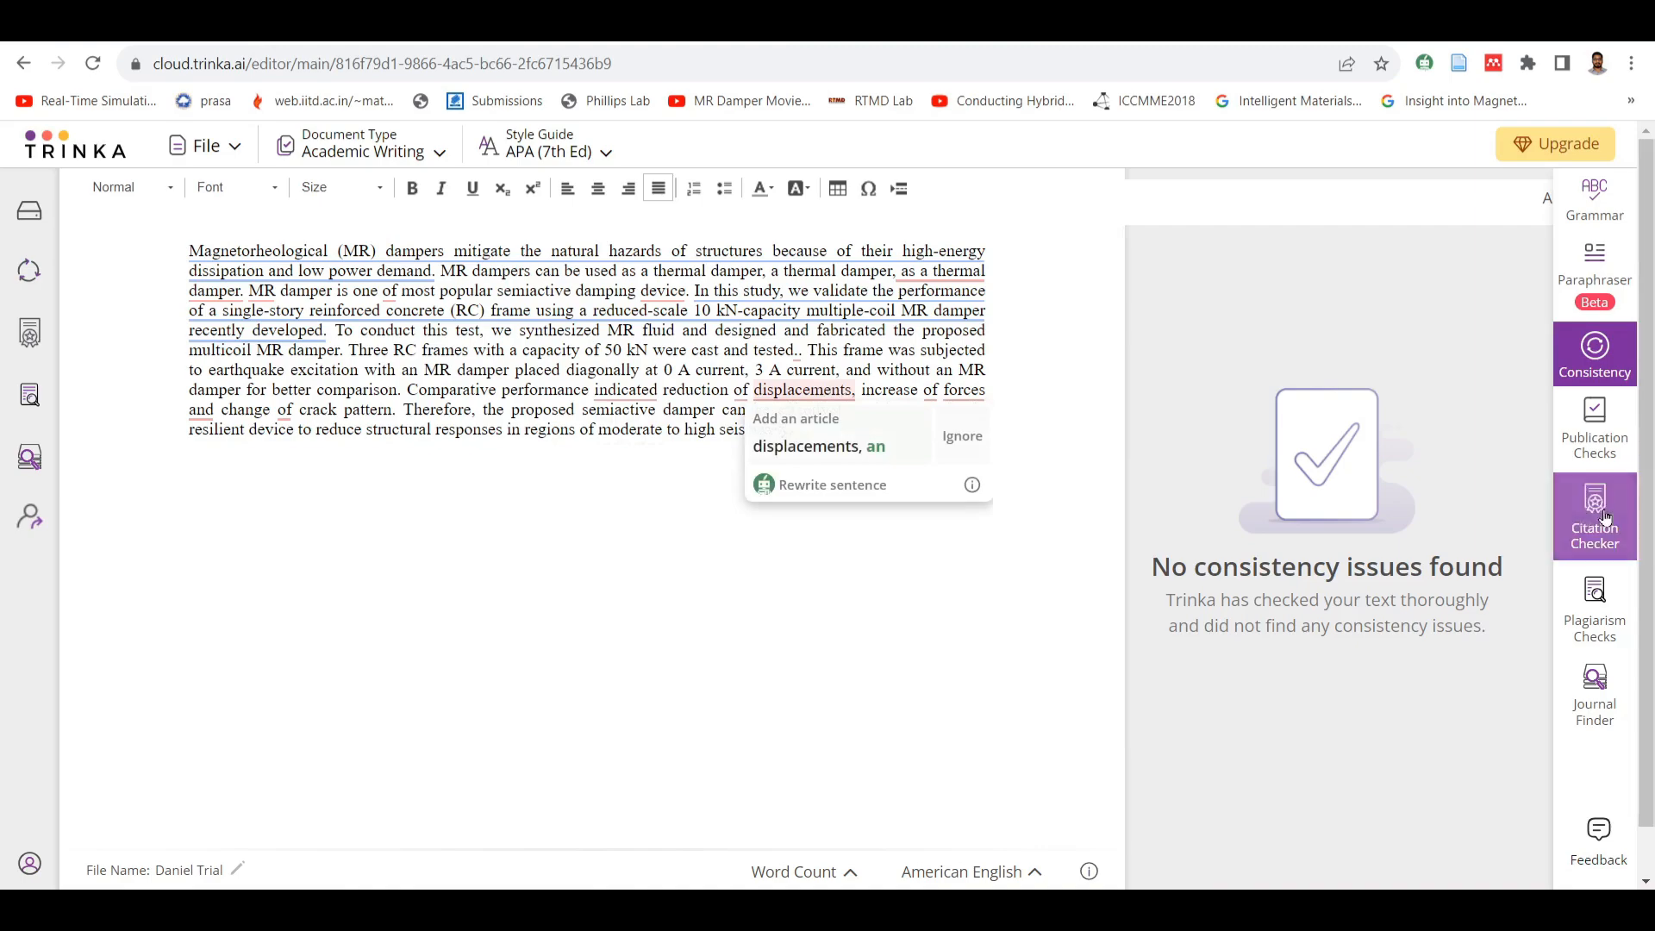
{"action": "left_click", "coordinate": [1590, 616]}
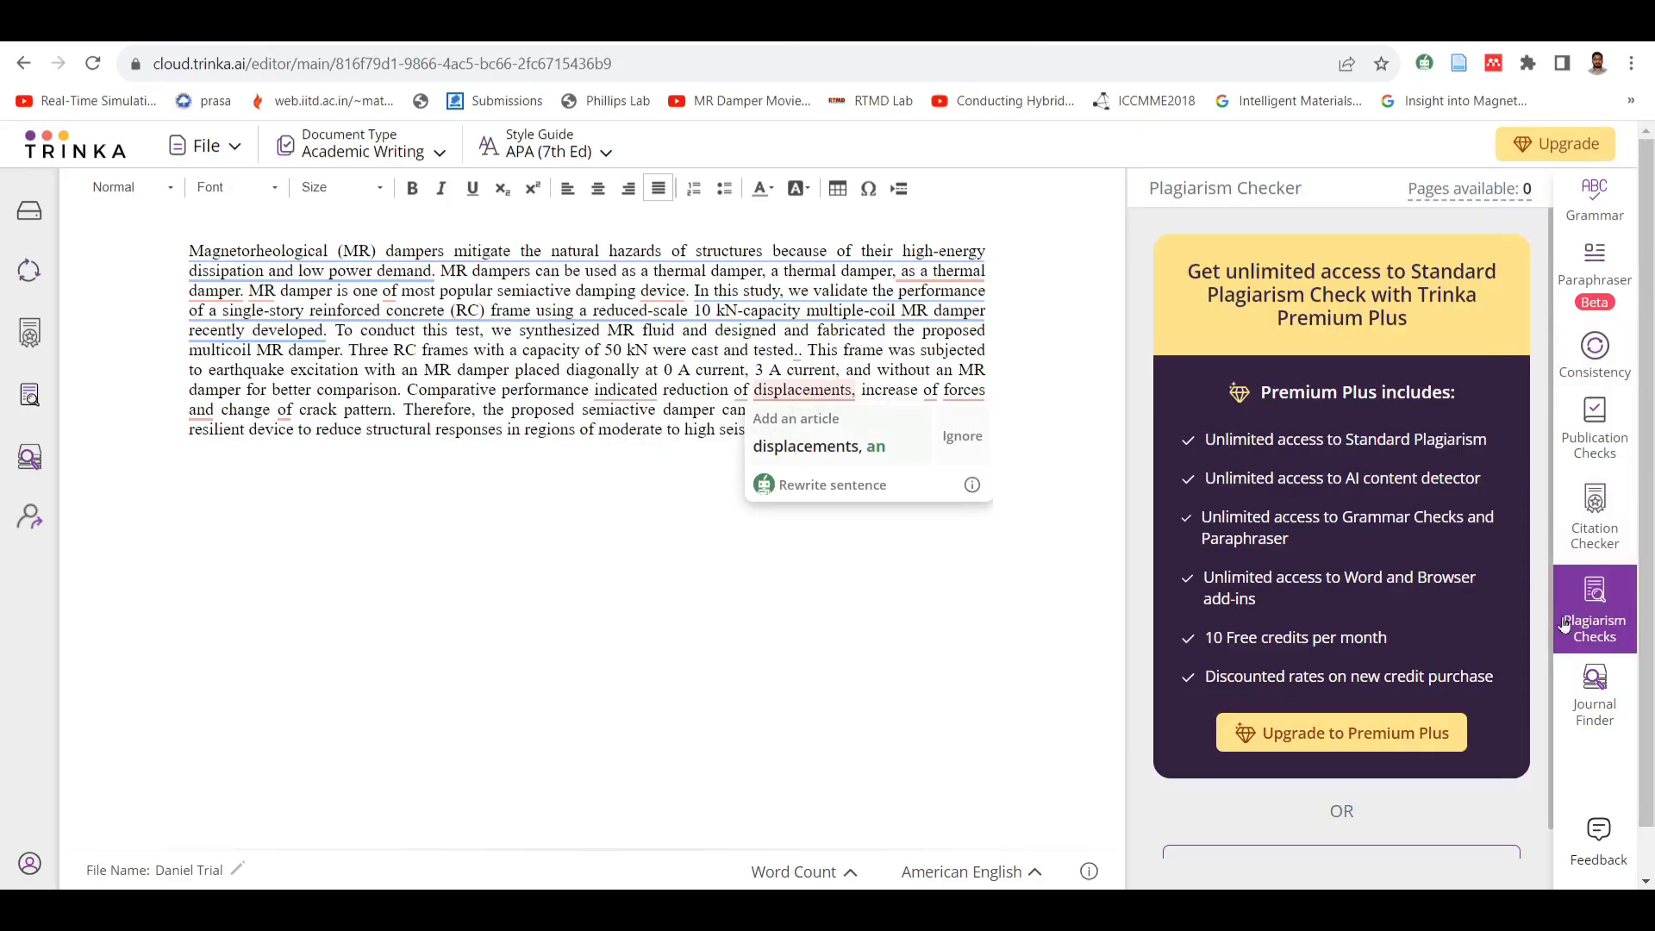
- Go to Journal Finder and submit the pasted MR damper abstract for a journal search
{"action": "left_click", "coordinate": [1595, 680]}
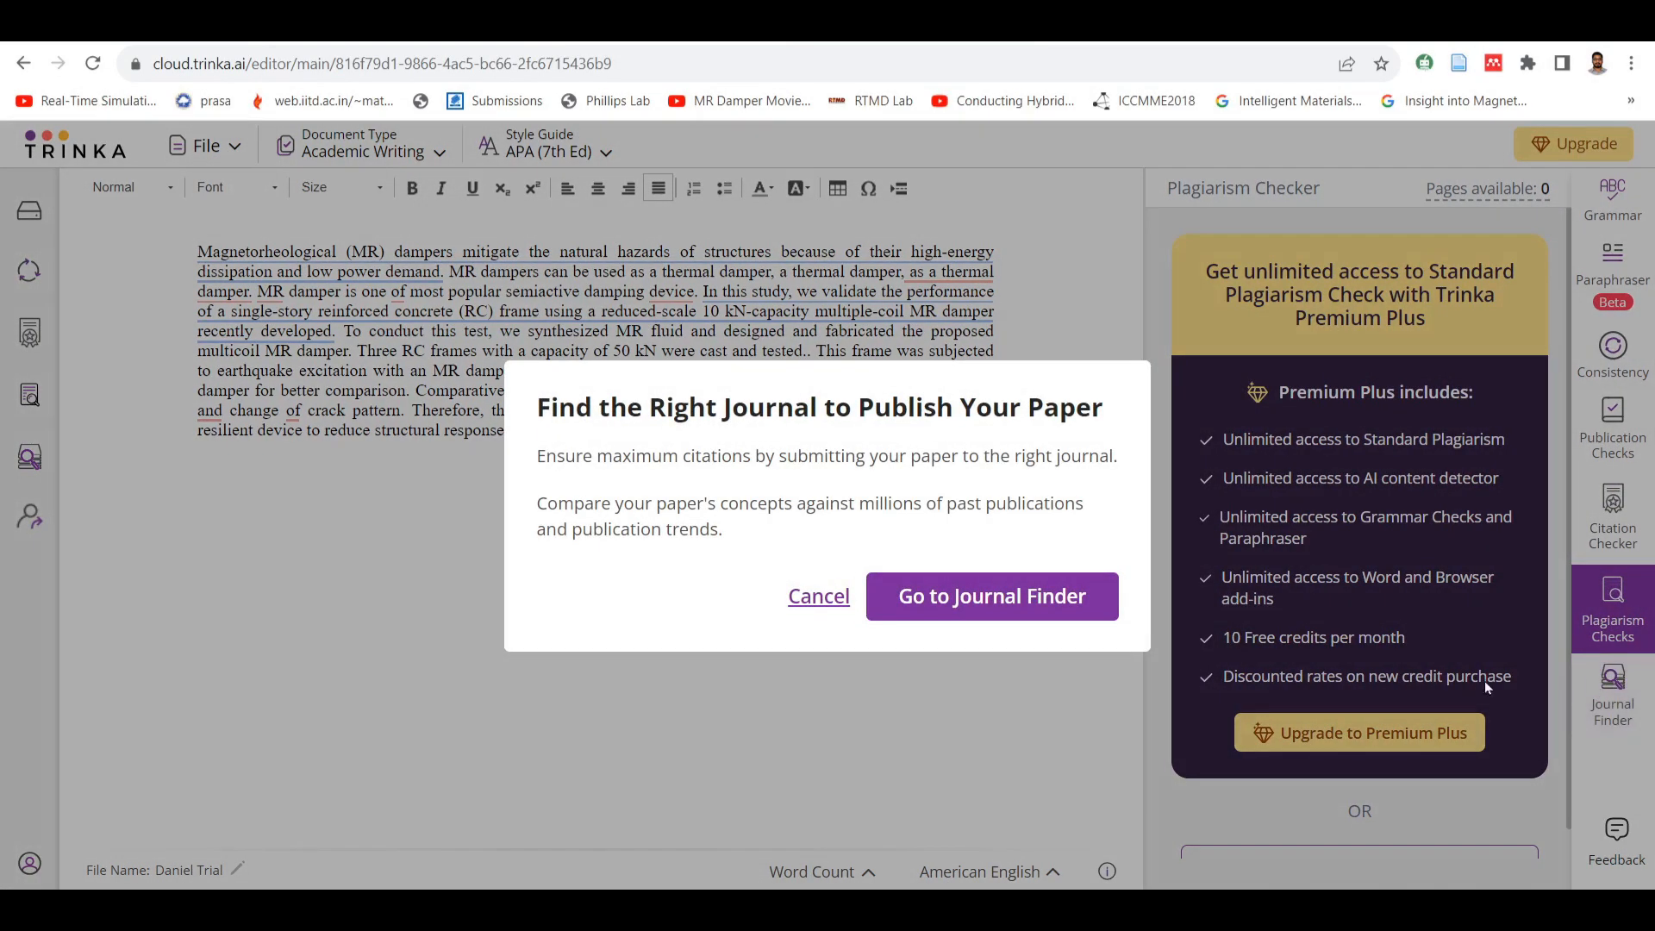
{"action": "left_click", "coordinate": [997, 609]}
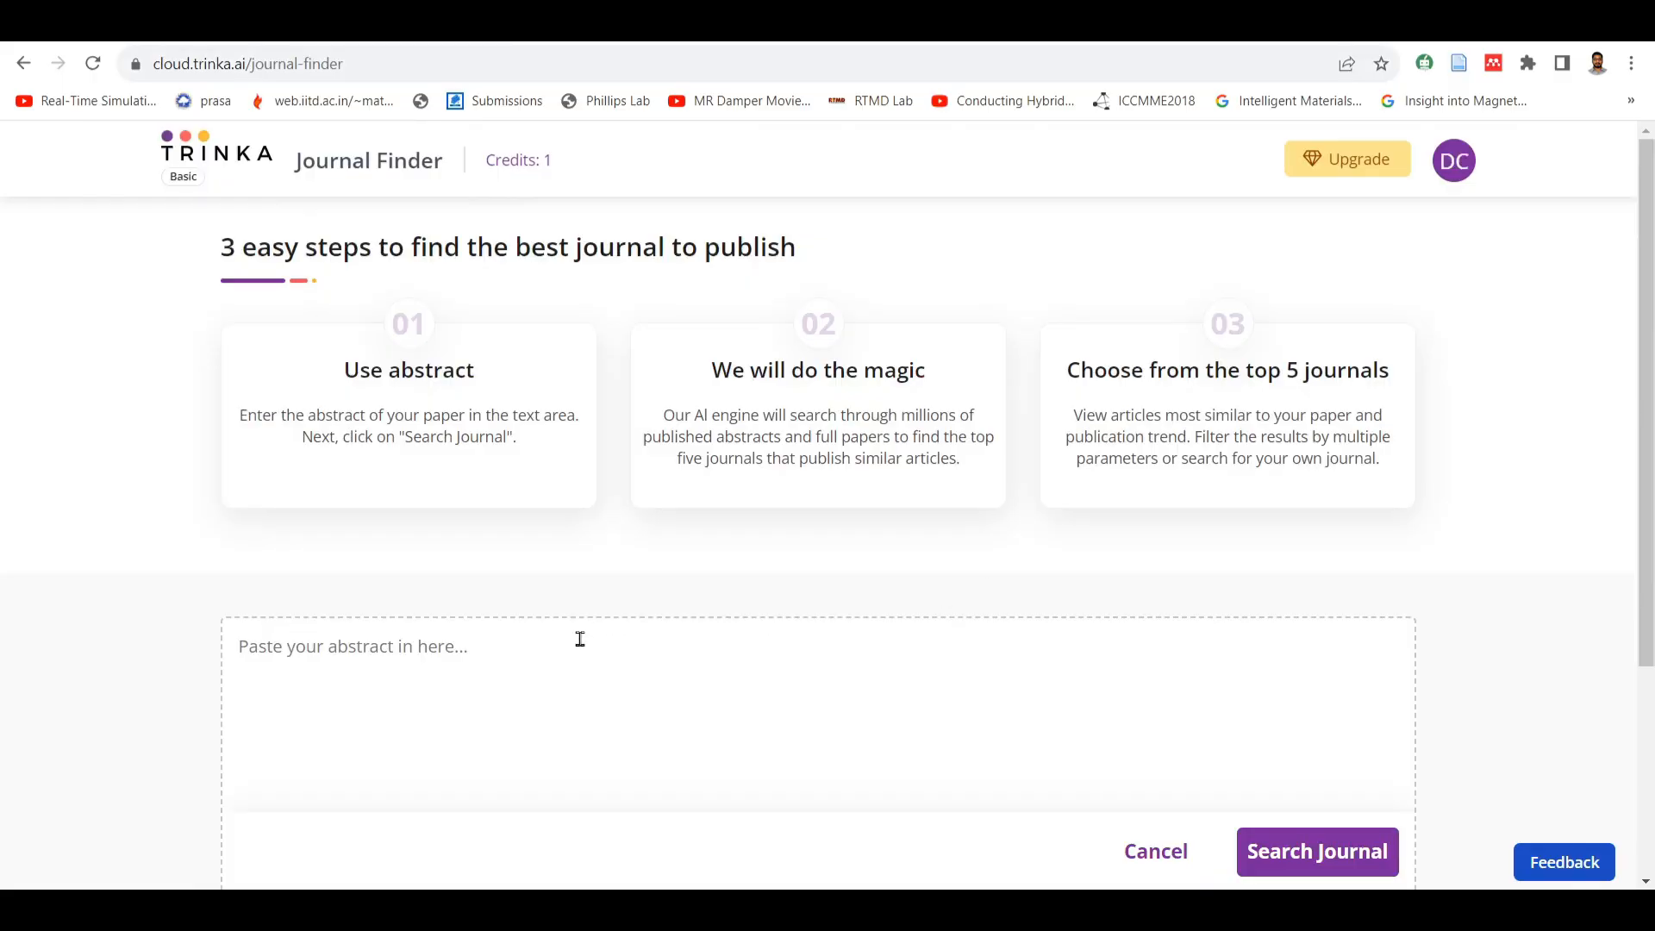
{"action": "key", "text": "ctrl+v"}
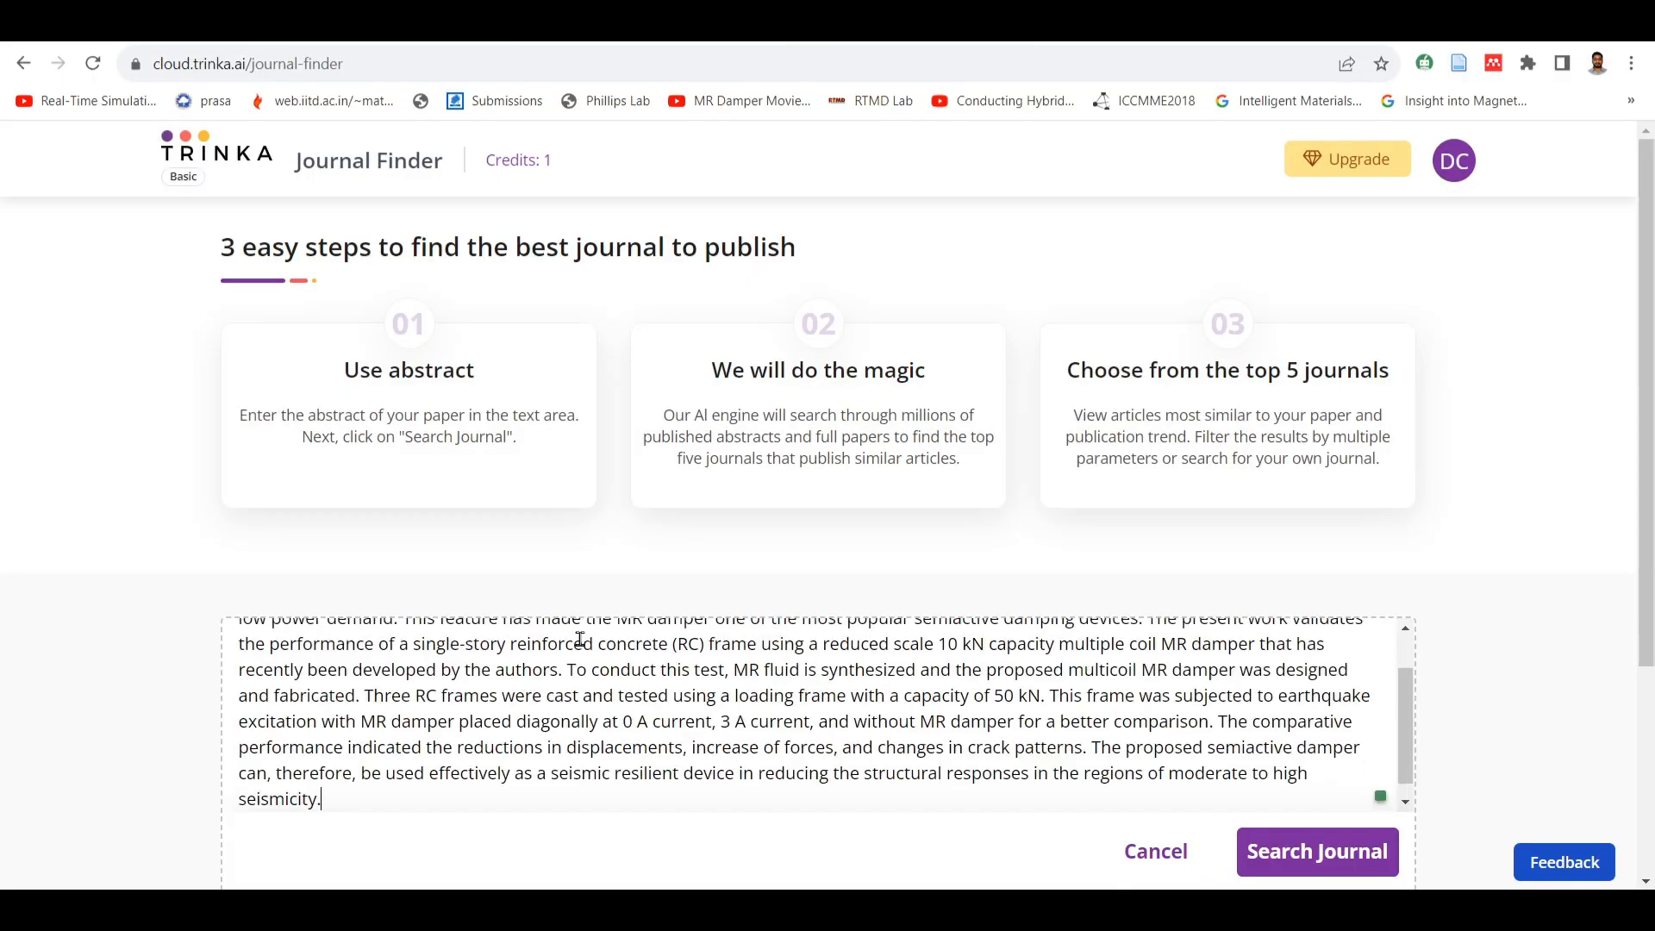
{"action": "scroll", "coordinate": [674, 643], "scroll_direction": "down", "scroll_amount": 2}
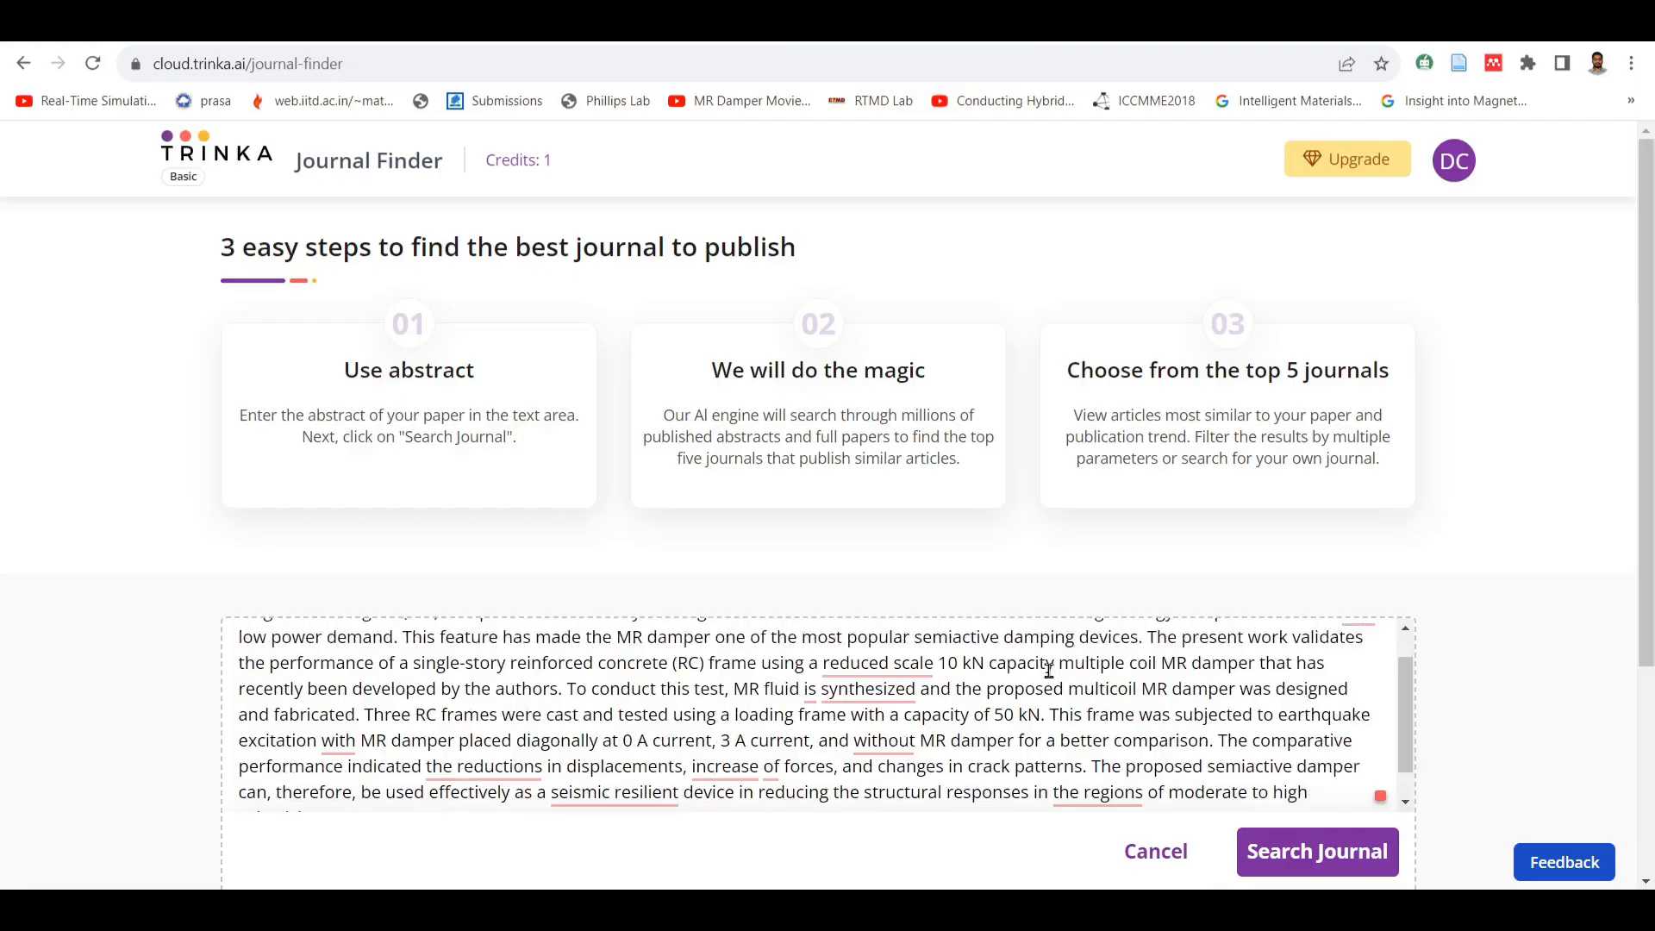
{"action": "left_click", "coordinate": [1303, 868]}
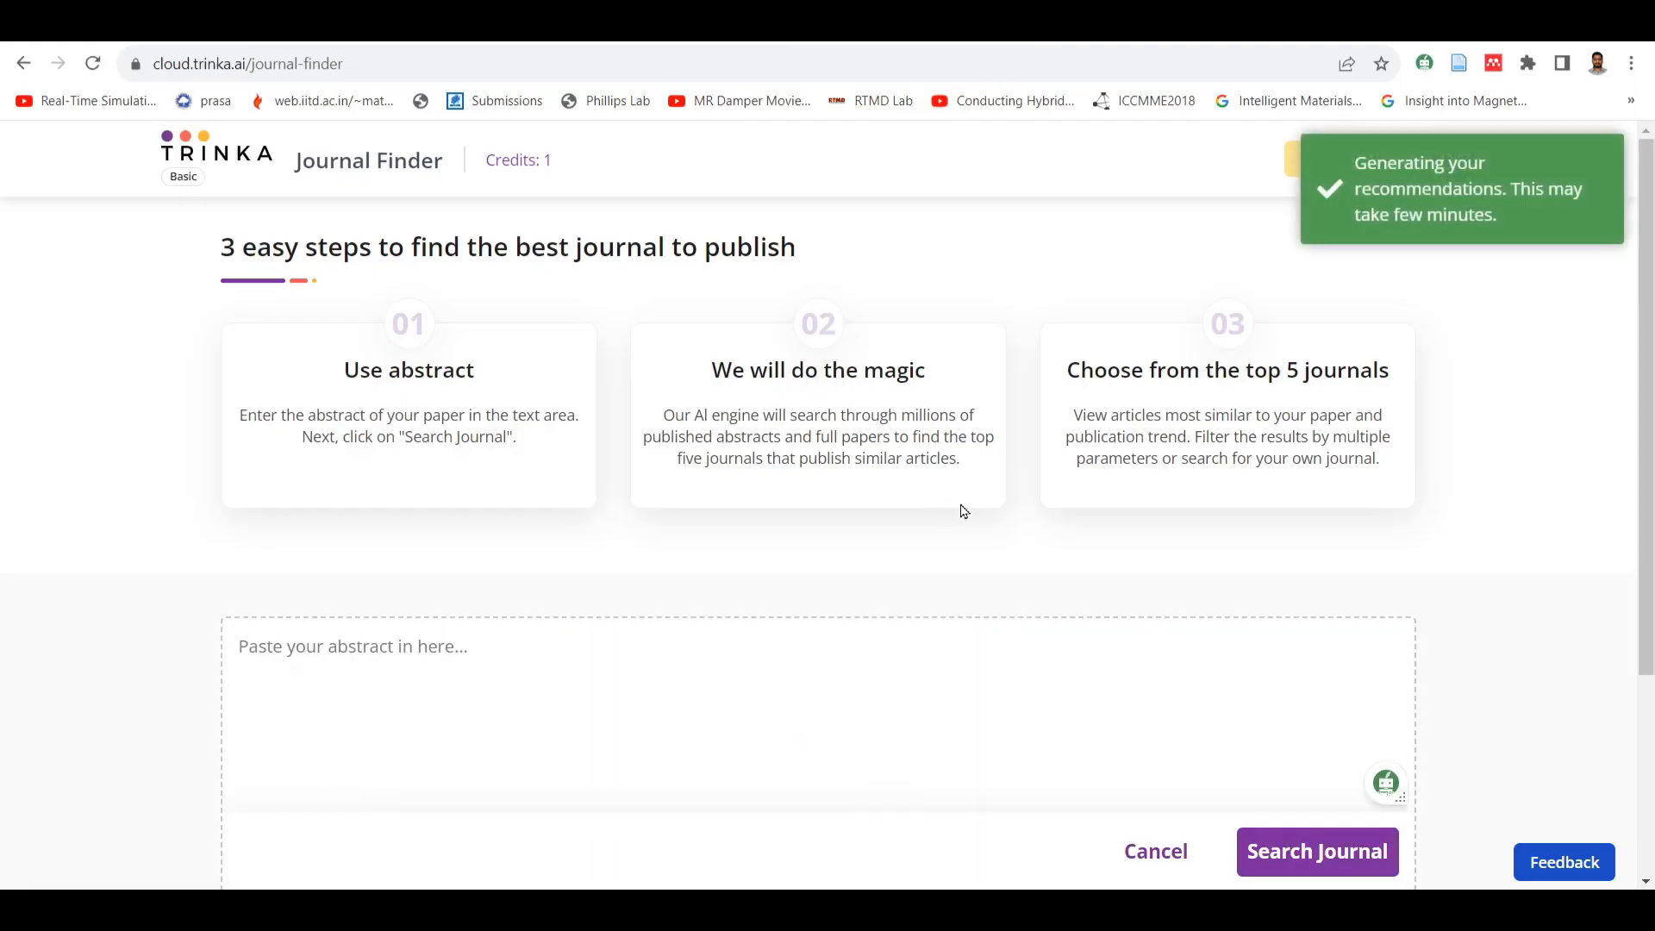
- Open the results generated for the submitted abstract once the journal search is complete
{"action": "scroll", "coordinate": [960, 506], "scroll_direction": "down", "scroll_amount": 3}
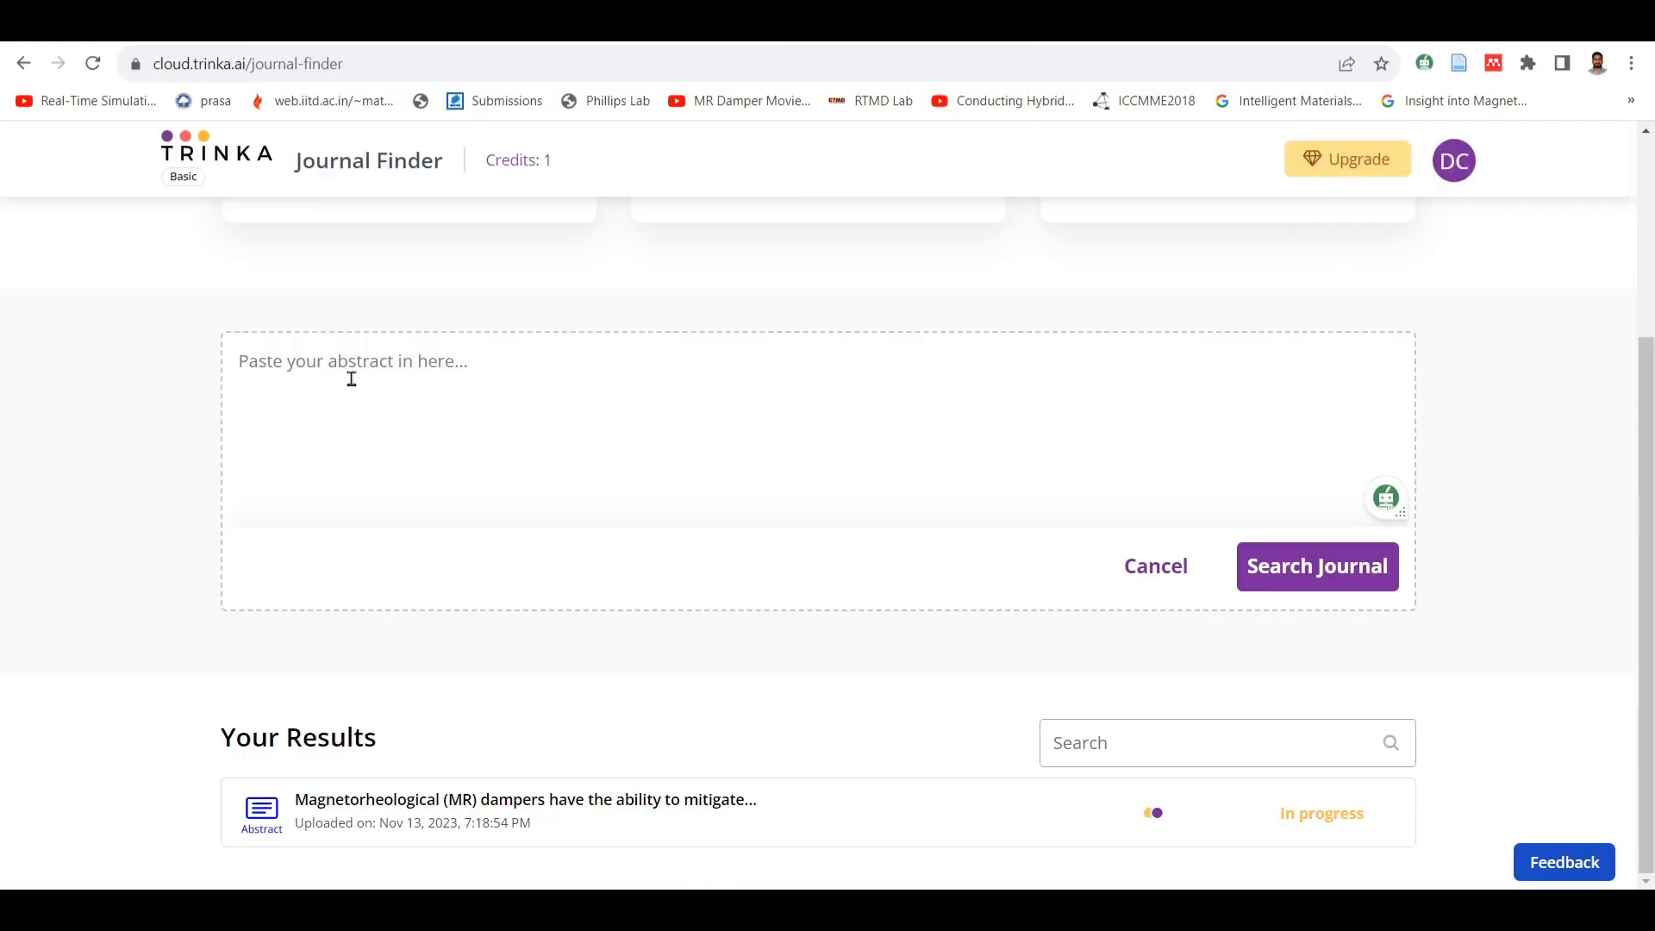
{"action": "scroll", "coordinate": [432, 442], "scroll_direction": "up", "scroll_amount": 3}
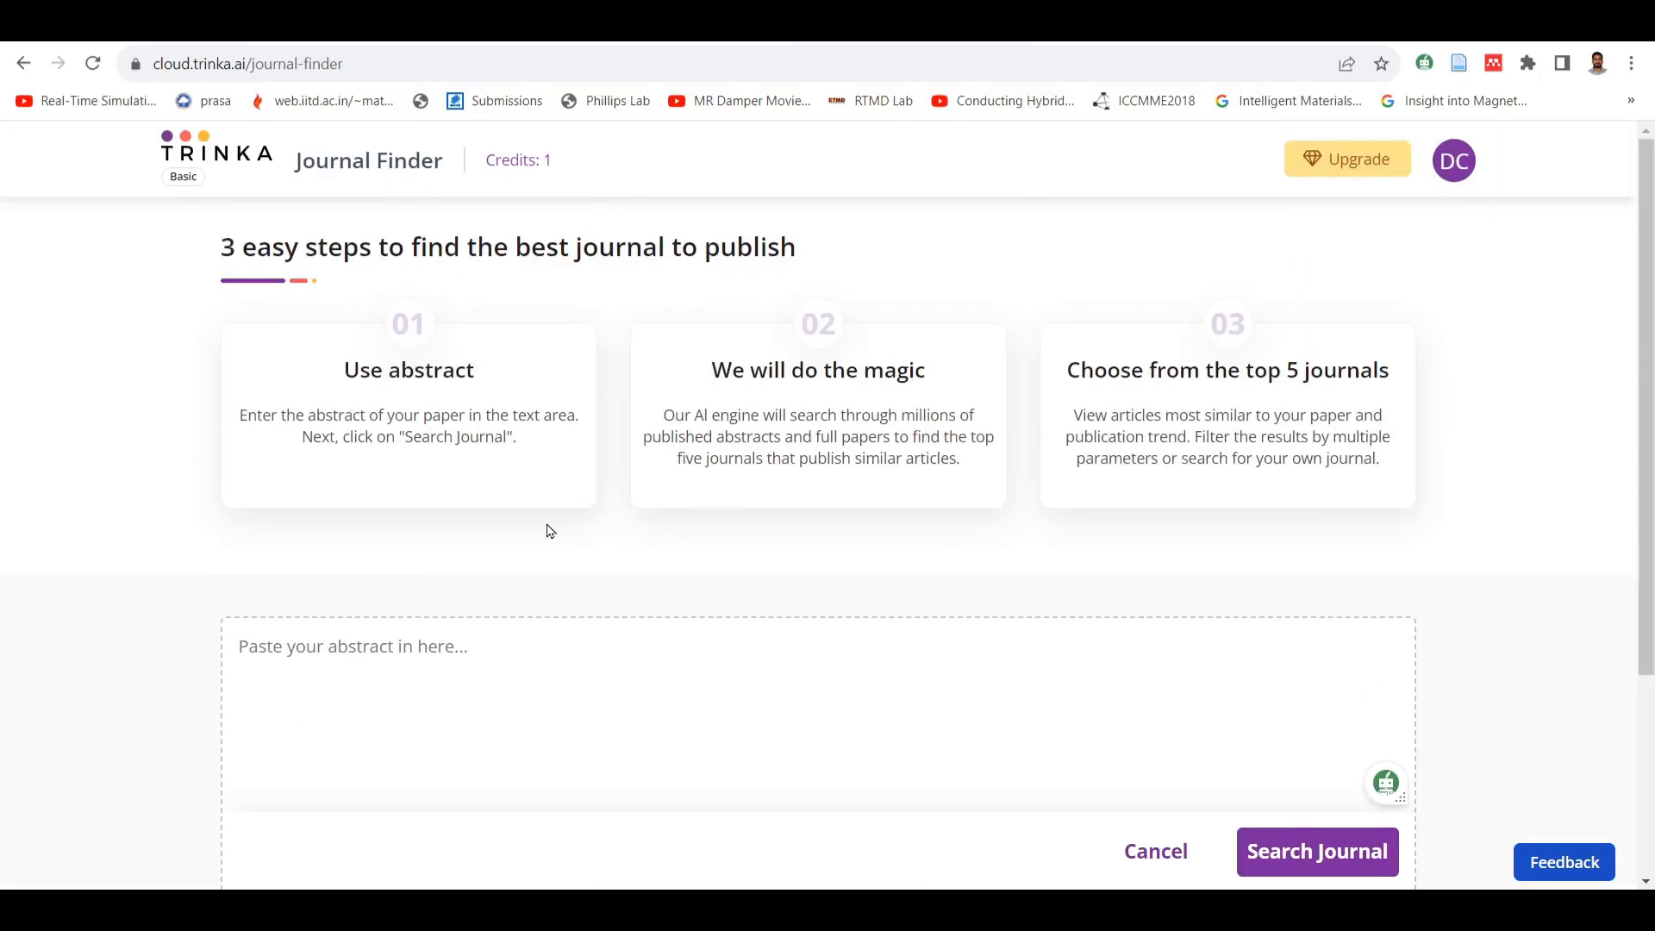
{"action": "scroll", "coordinate": [550, 530], "scroll_direction": "down", "scroll_amount": 3}
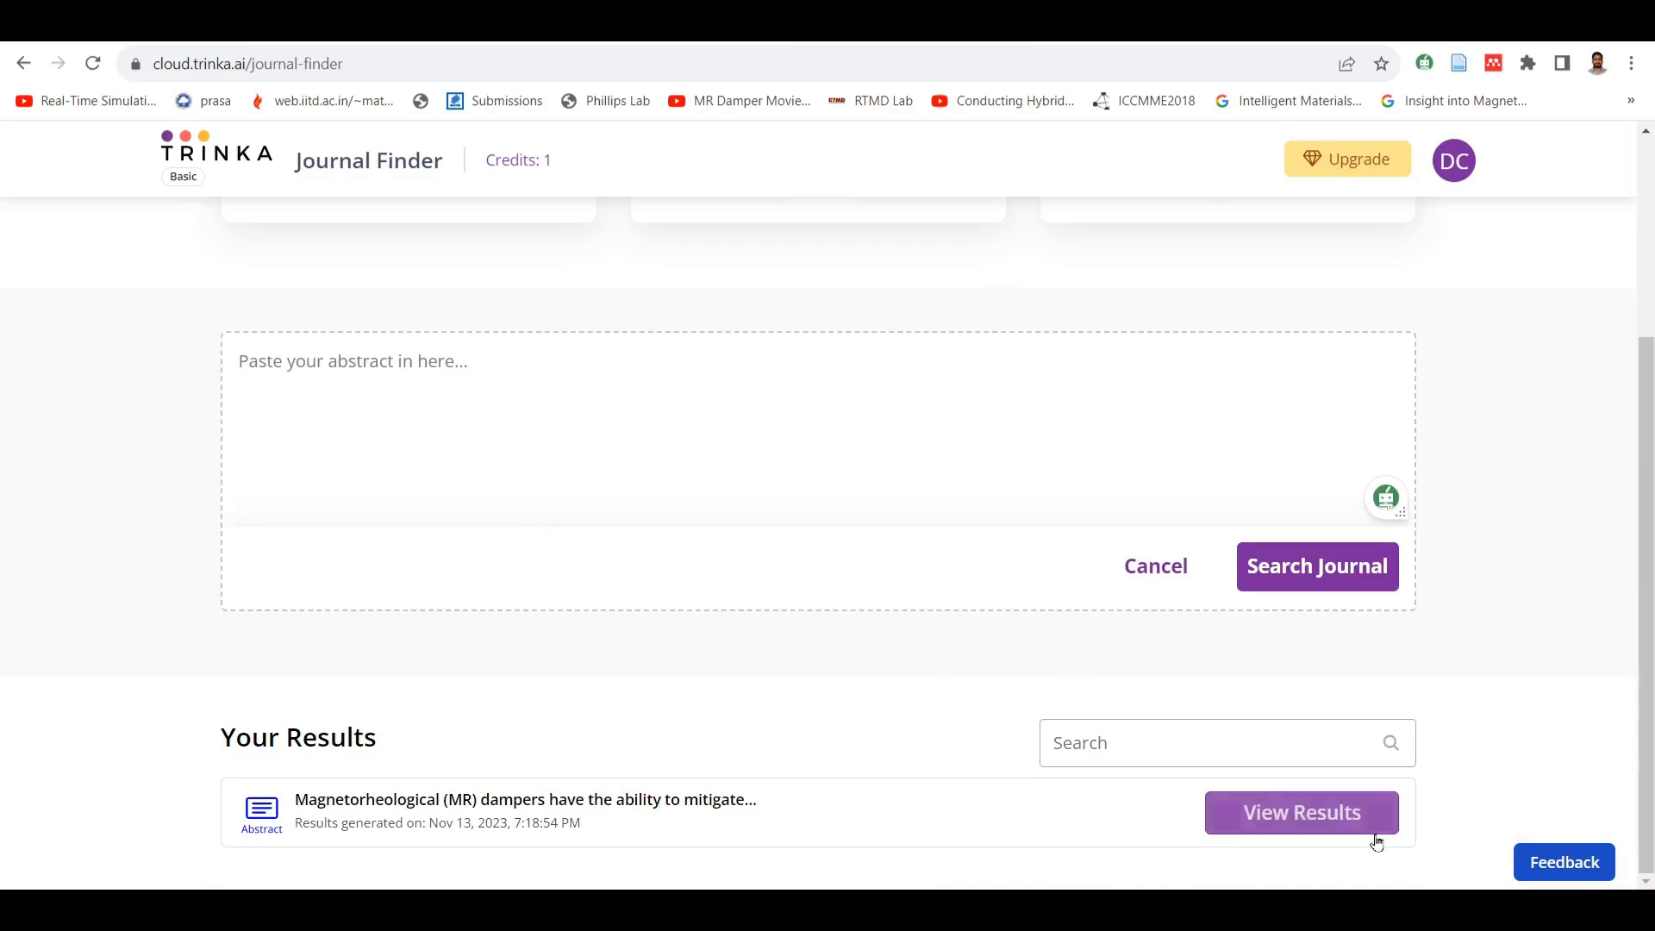
{"action": "left_click", "coordinate": [1333, 816]}
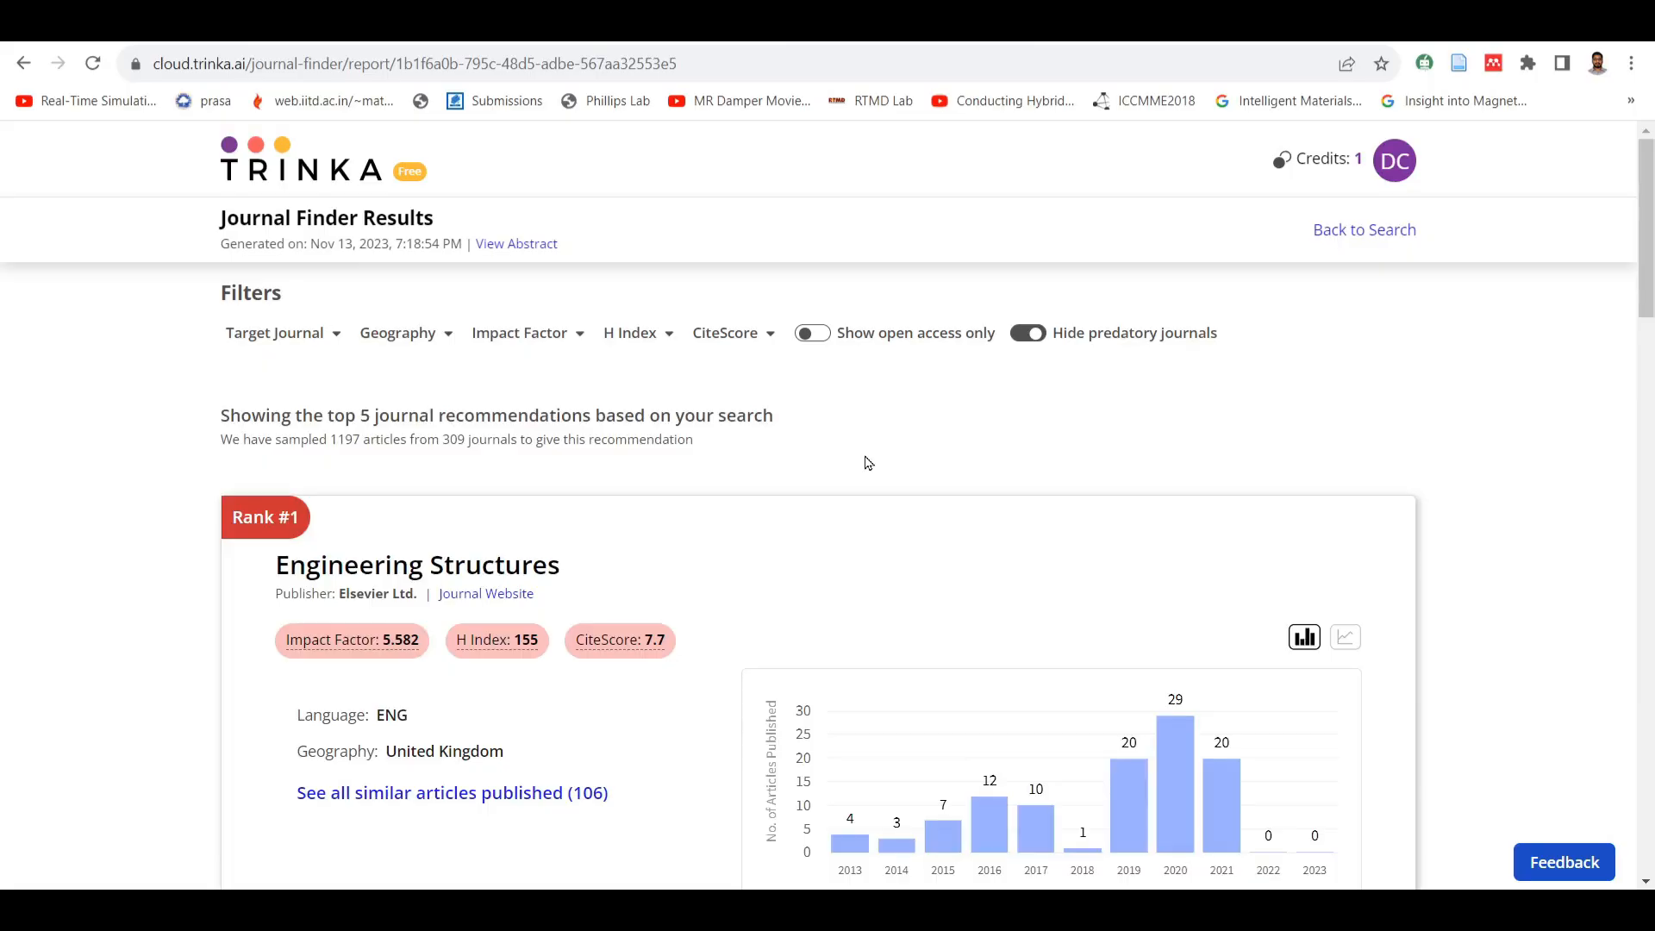
- Examine the top five recommended journals with their impact factors, H indexes, CiteScores and publication trends
{"action": "scroll", "coordinate": [868, 463], "scroll_direction": "down", "scroll_amount": 5}
{"action": "scroll", "coordinate": [868, 462], "scroll_direction": "up", "scroll_amount": 5}
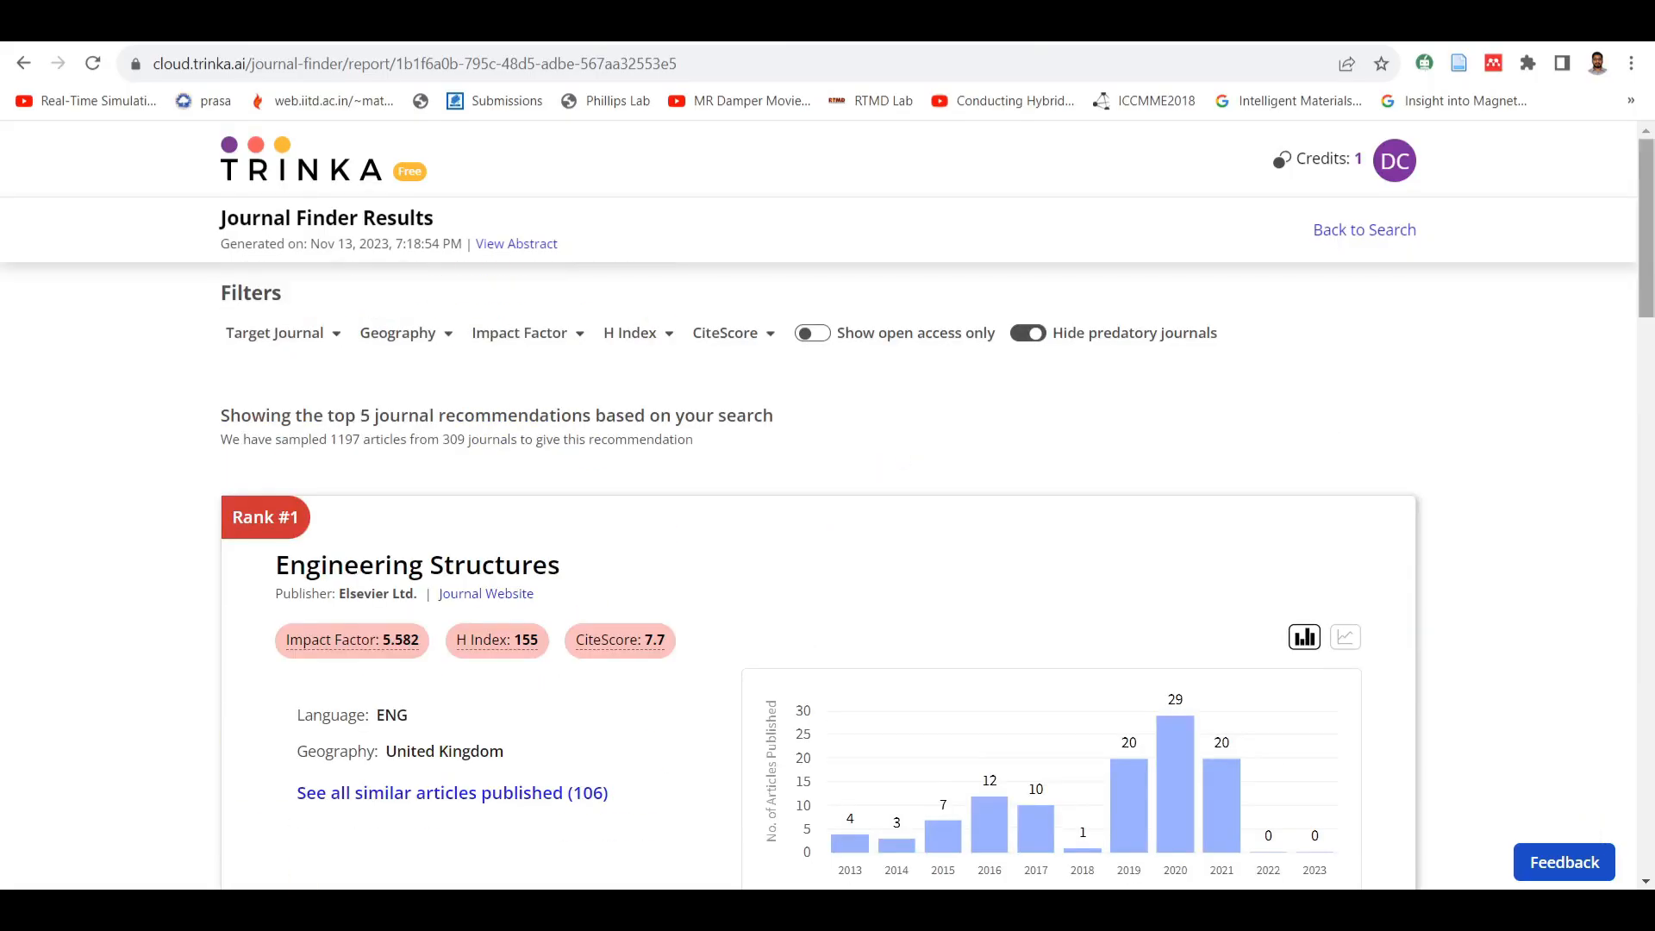
{"action": "scroll", "coordinate": [828, 507], "scroll_direction": "down", "scroll_amount": 3}
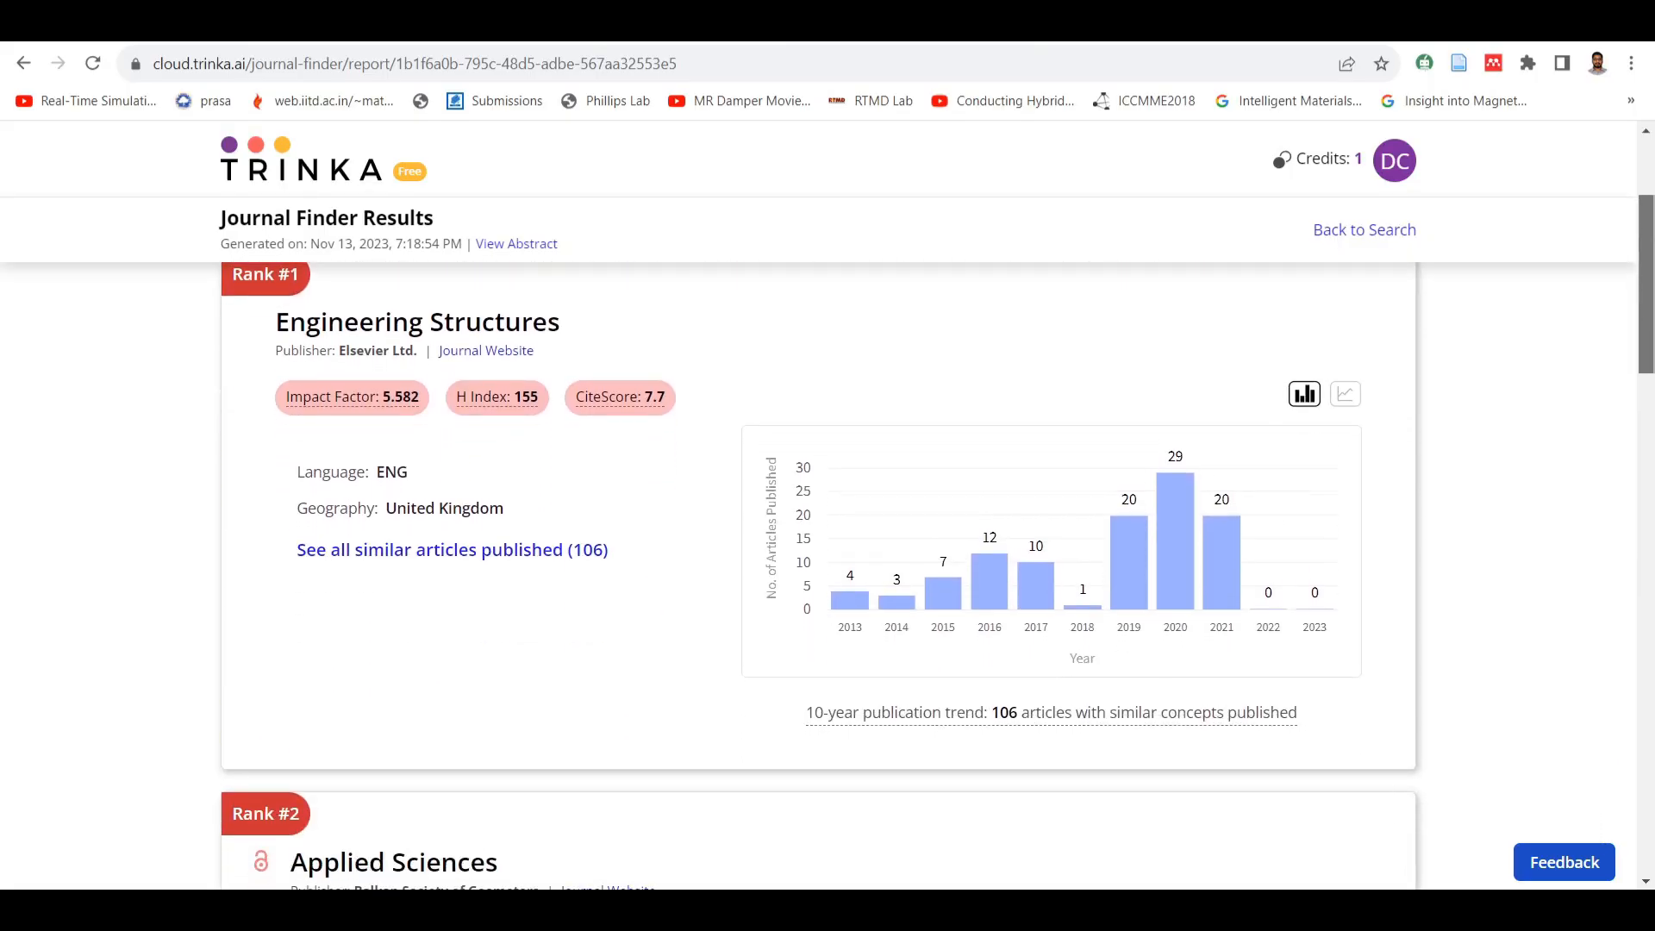
{"action": "scroll", "coordinate": [828, 507], "scroll_direction": "down", "scroll_amount": 5}
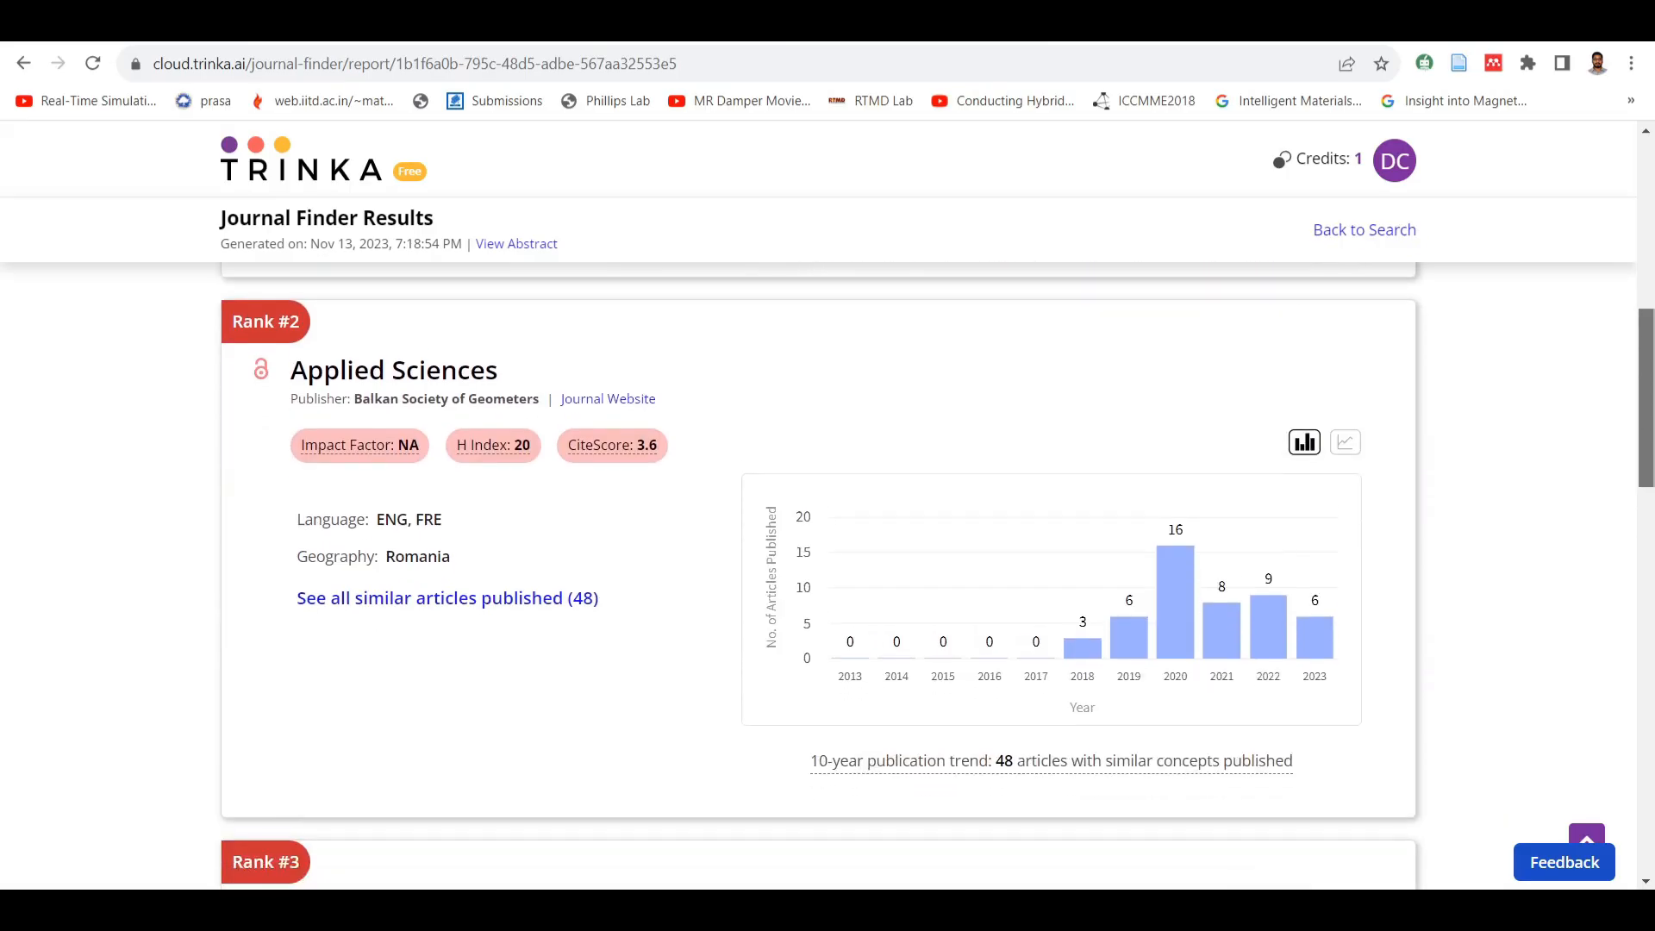
{"action": "scroll", "coordinate": [827, 507], "scroll_direction": "down", "scroll_amount": 6}
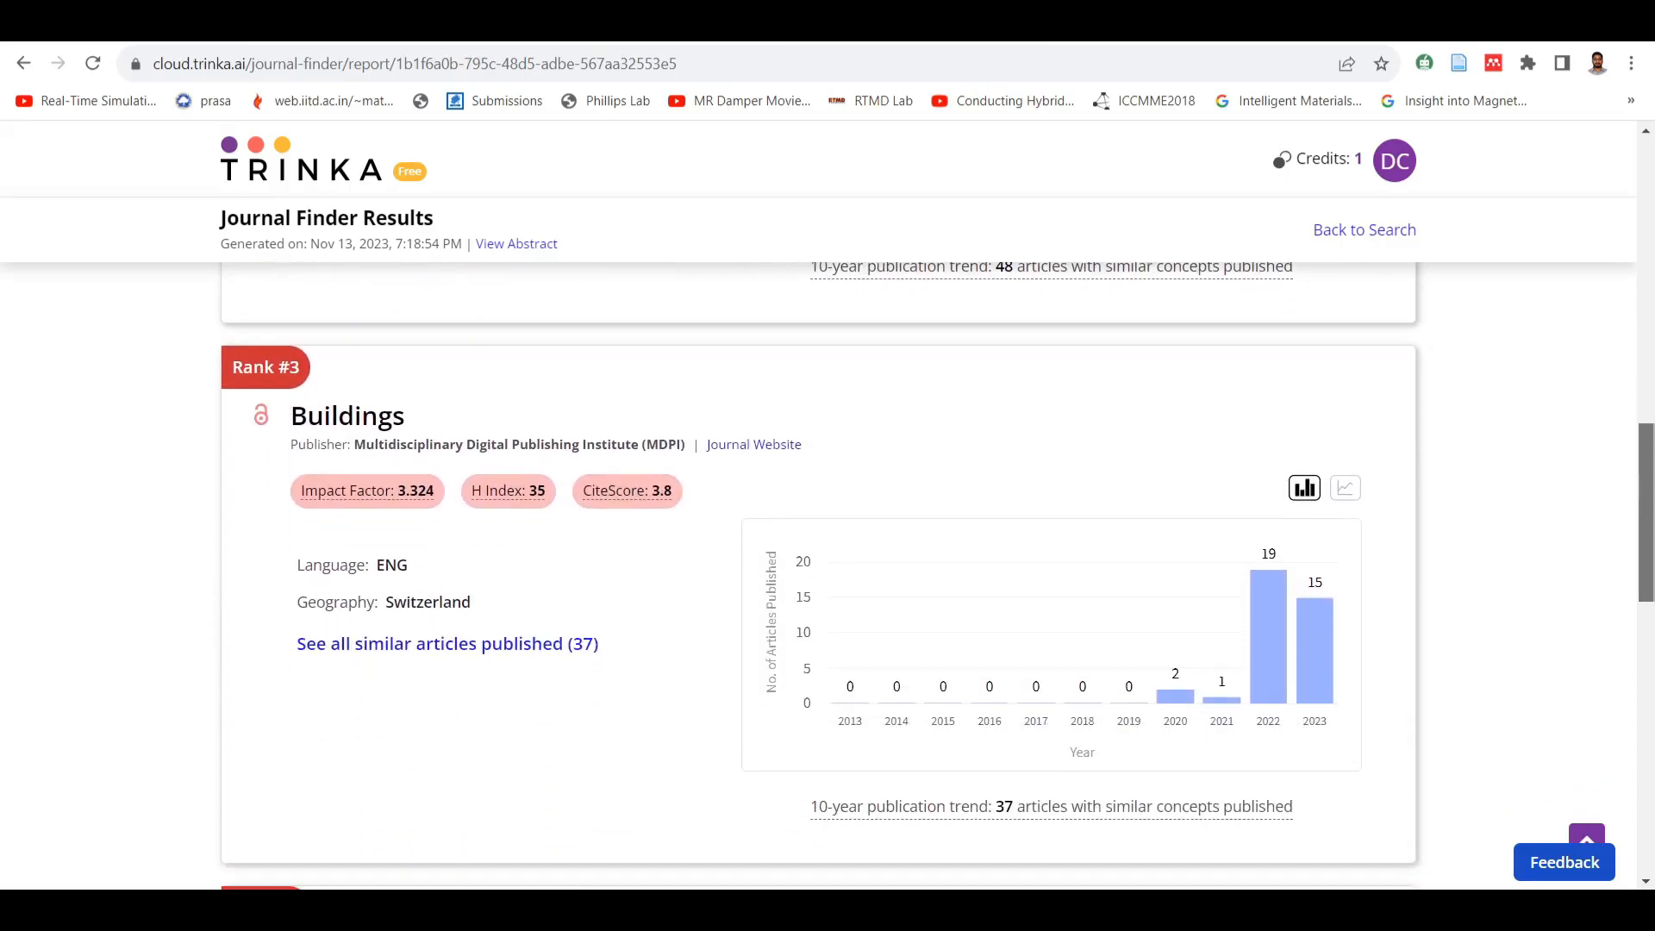
{"action": "scroll", "coordinate": [827, 507], "scroll_direction": "down", "scroll_amount": 7}
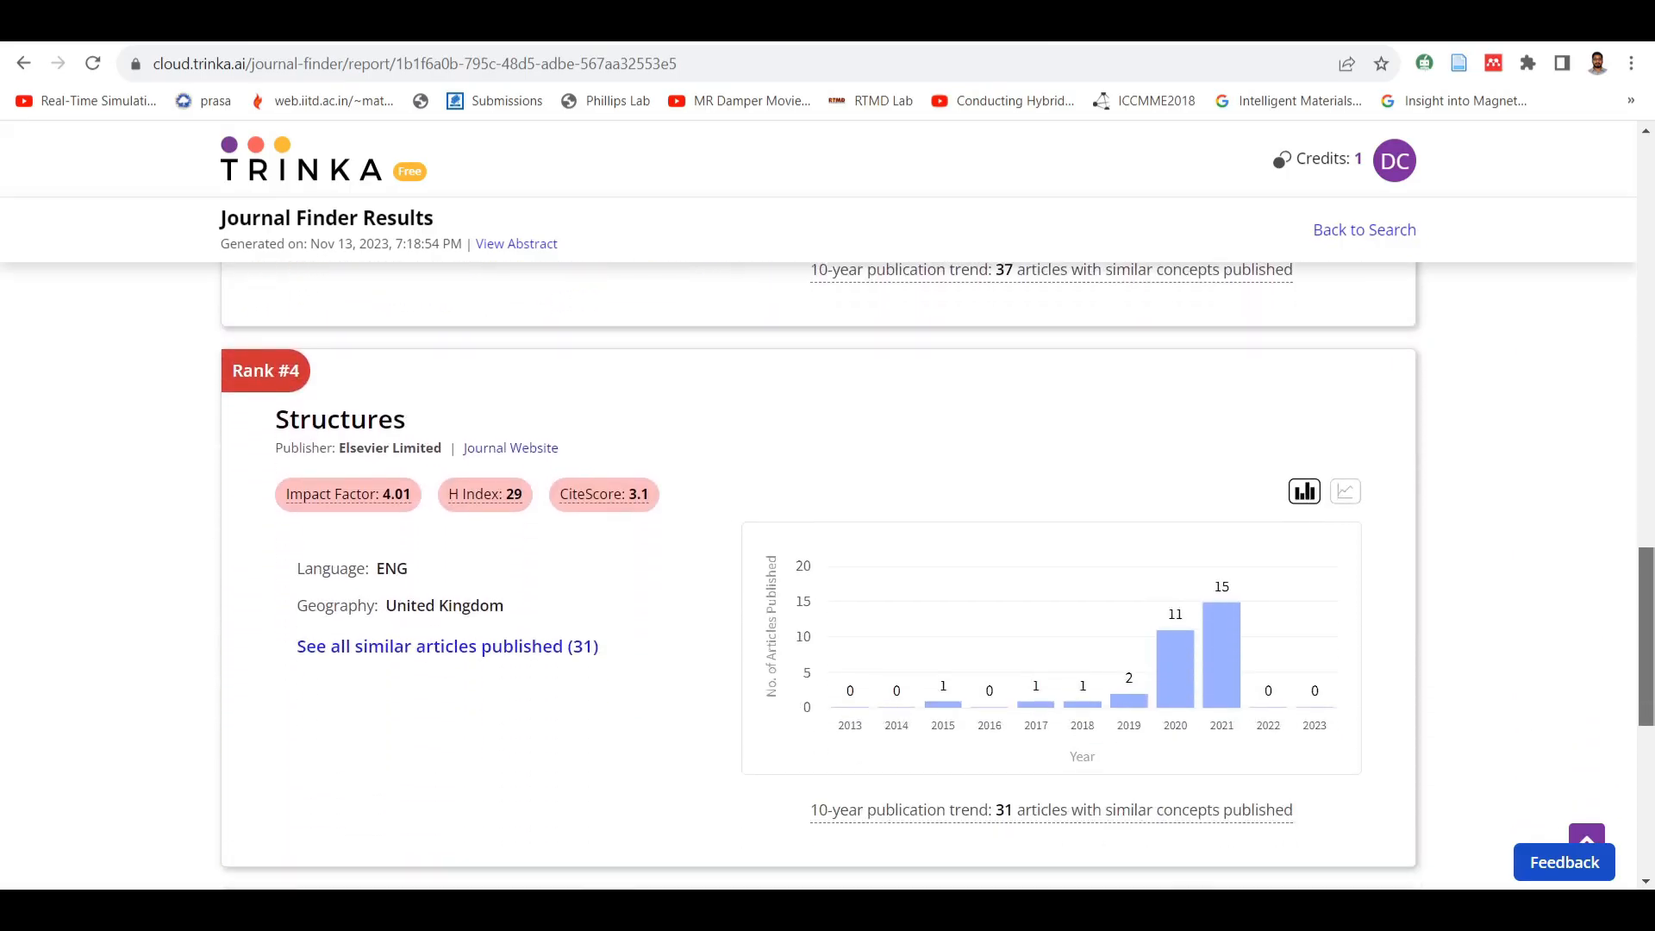
{"action": "scroll", "coordinate": [828, 507], "scroll_direction": "down", "scroll_amount": 6}
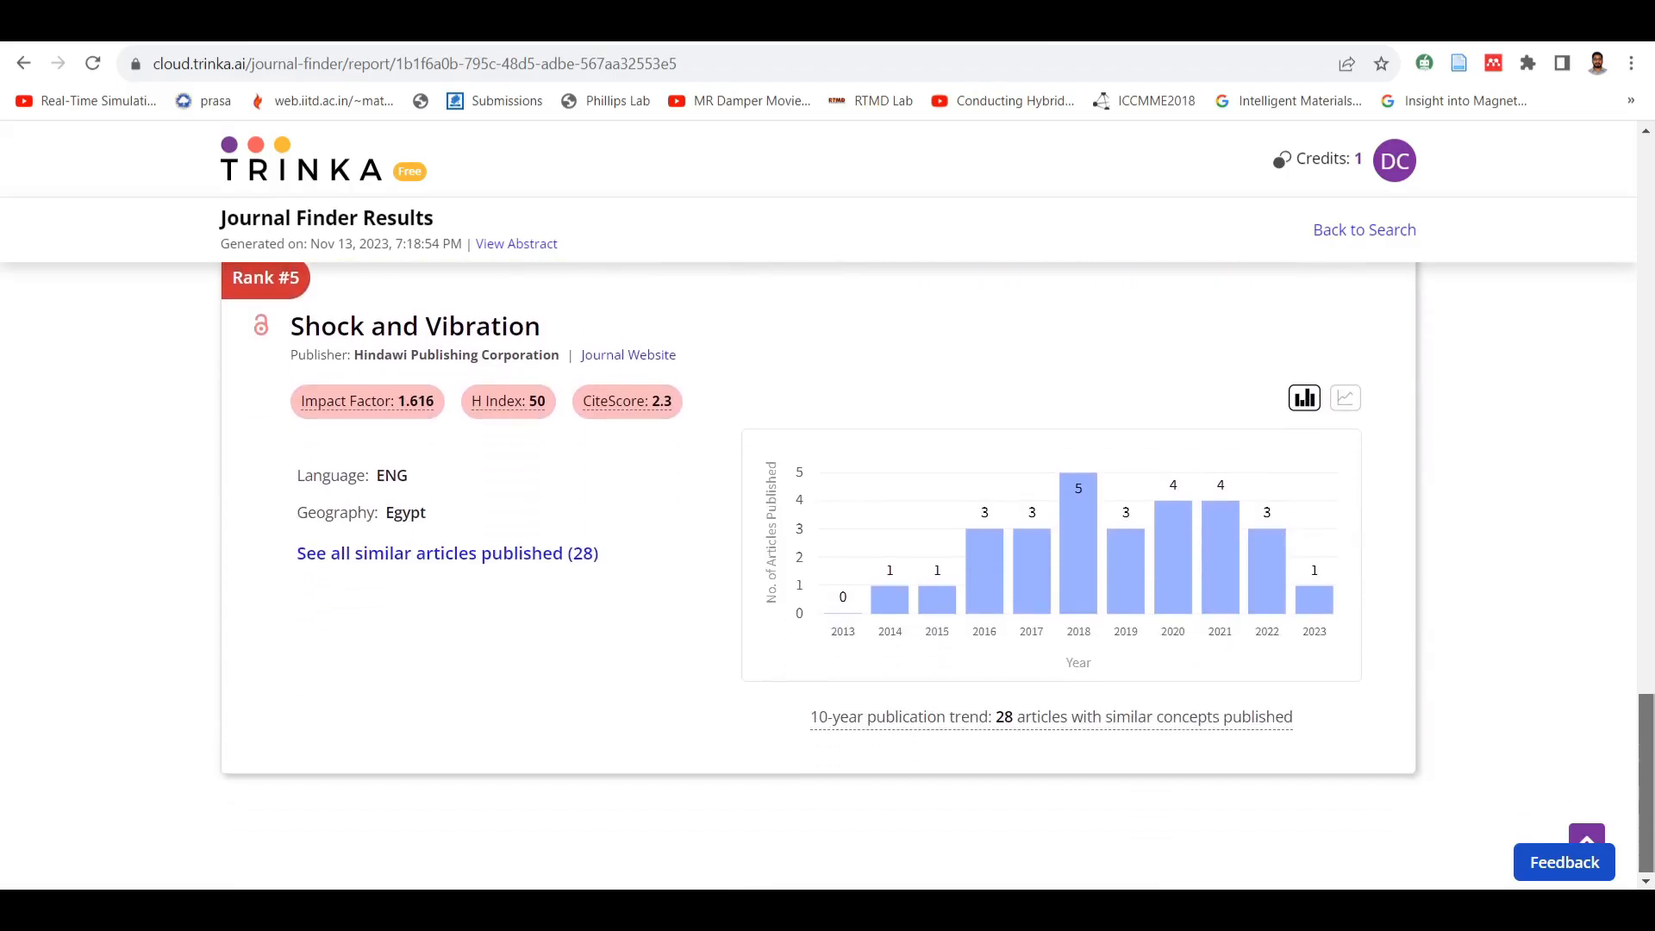
{"action": "scroll", "coordinate": [827, 507], "scroll_direction": "up", "scroll_amount": 18}
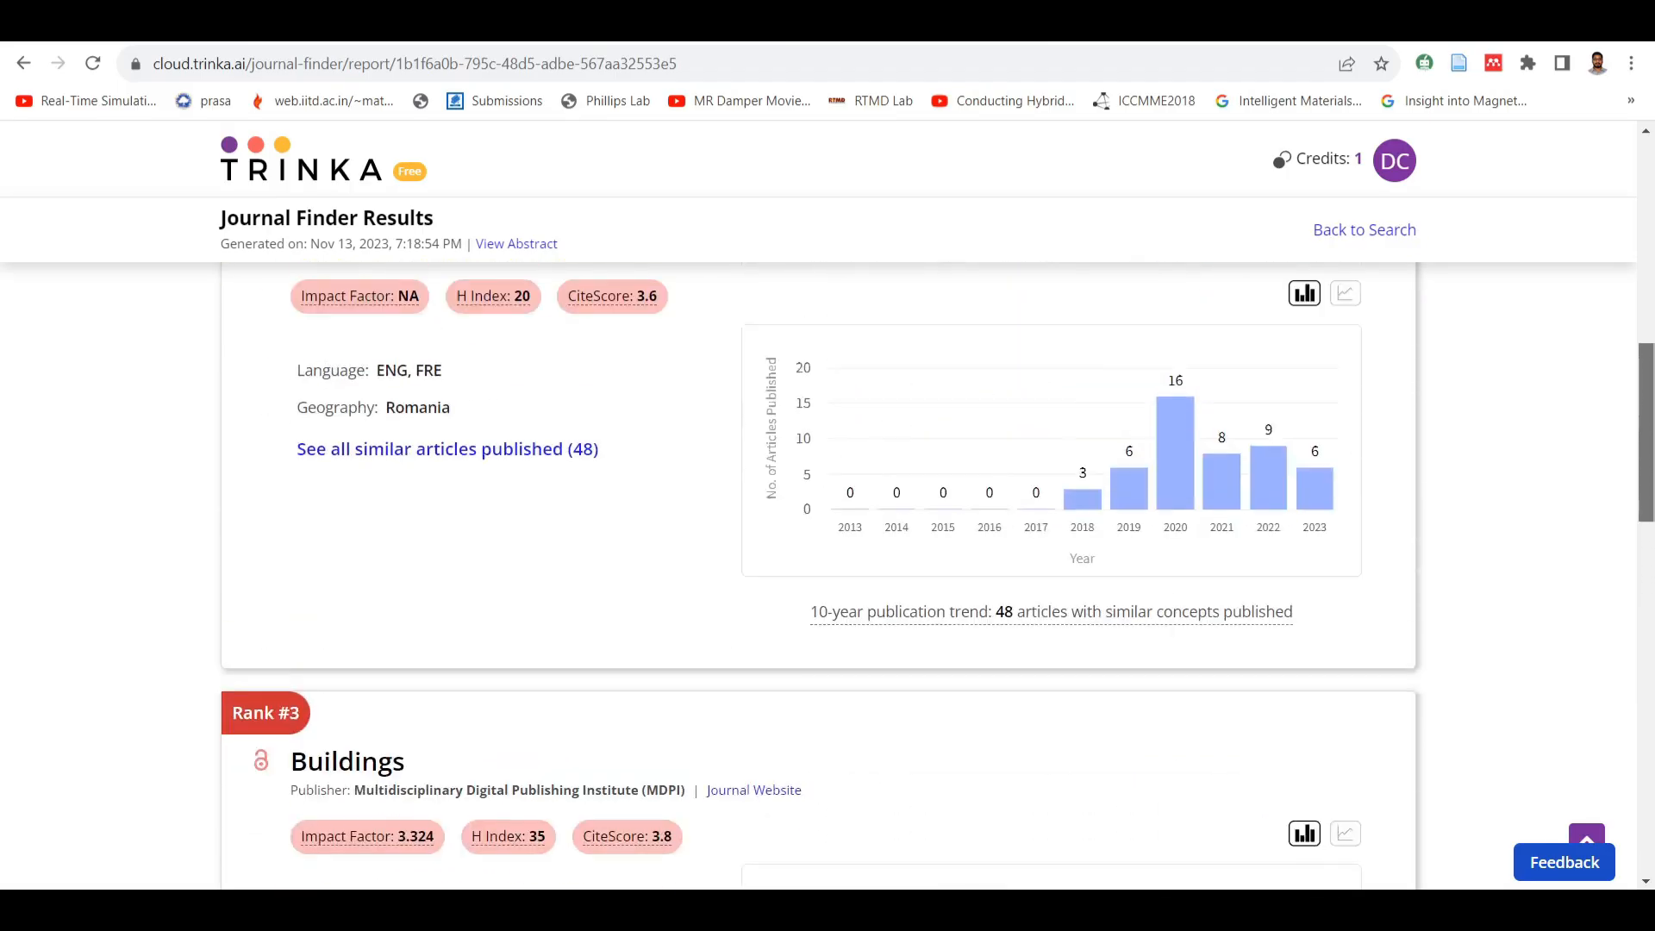
{"action": "scroll", "coordinate": [828, 507], "scroll_direction": "up", "scroll_amount": 7}
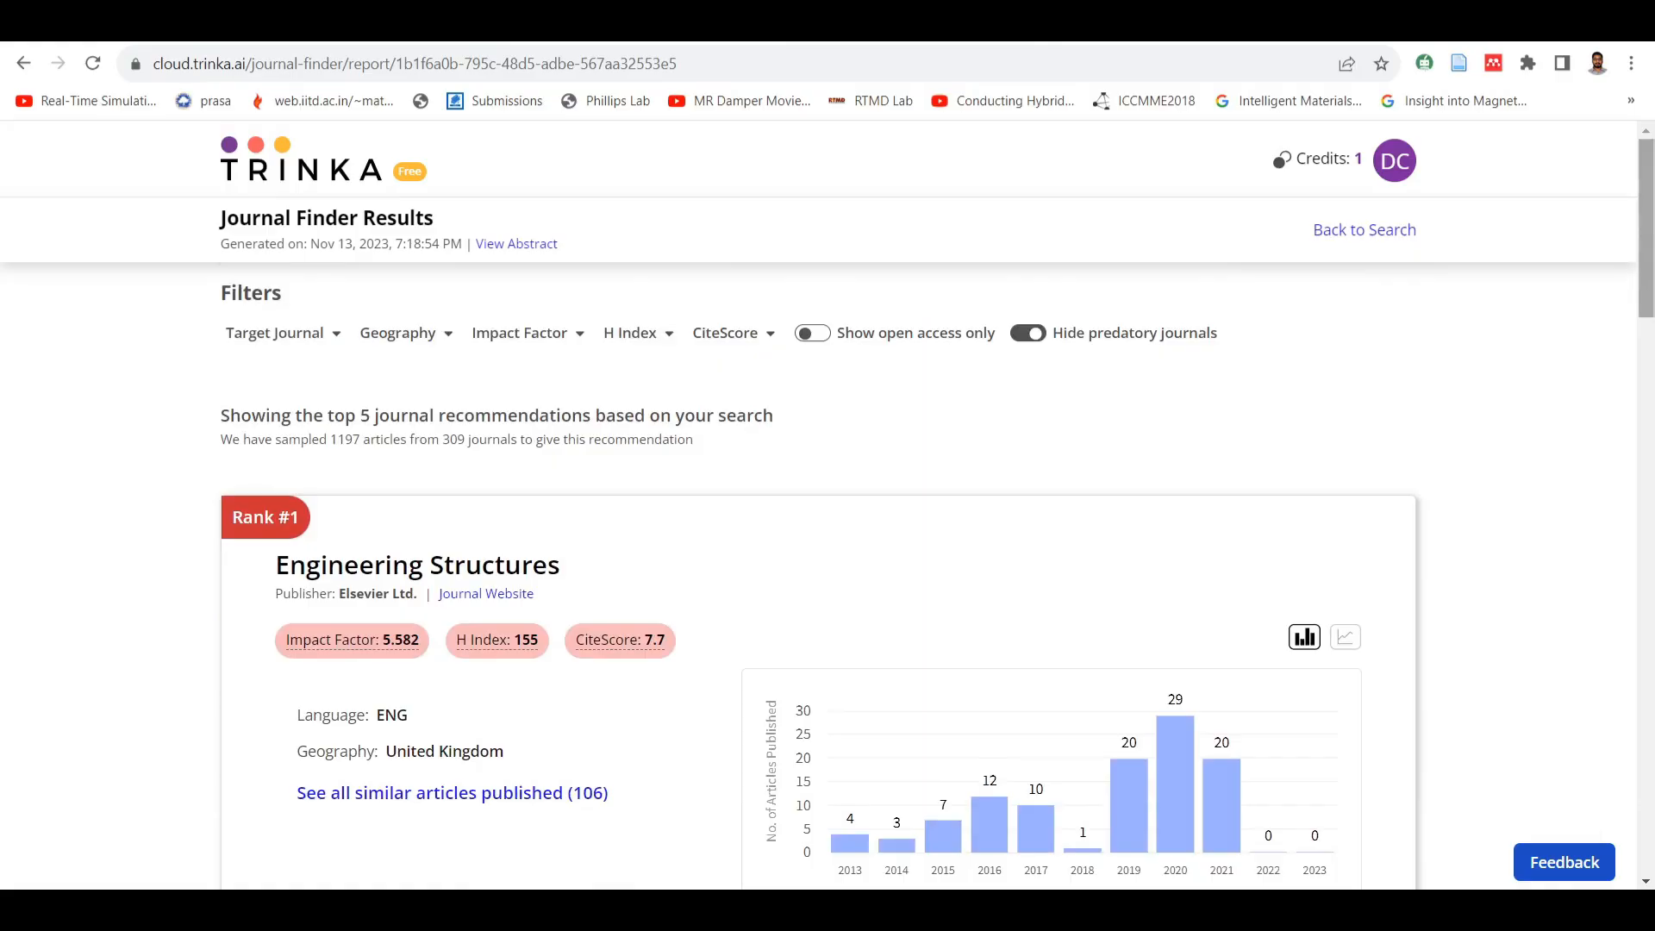
- Turn Hide predatory journals off and back on, and inspect the Impact Factor, H Index, CiteScore and Target Journal filter options
{"action": "left_click", "coordinate": [1041, 342]}
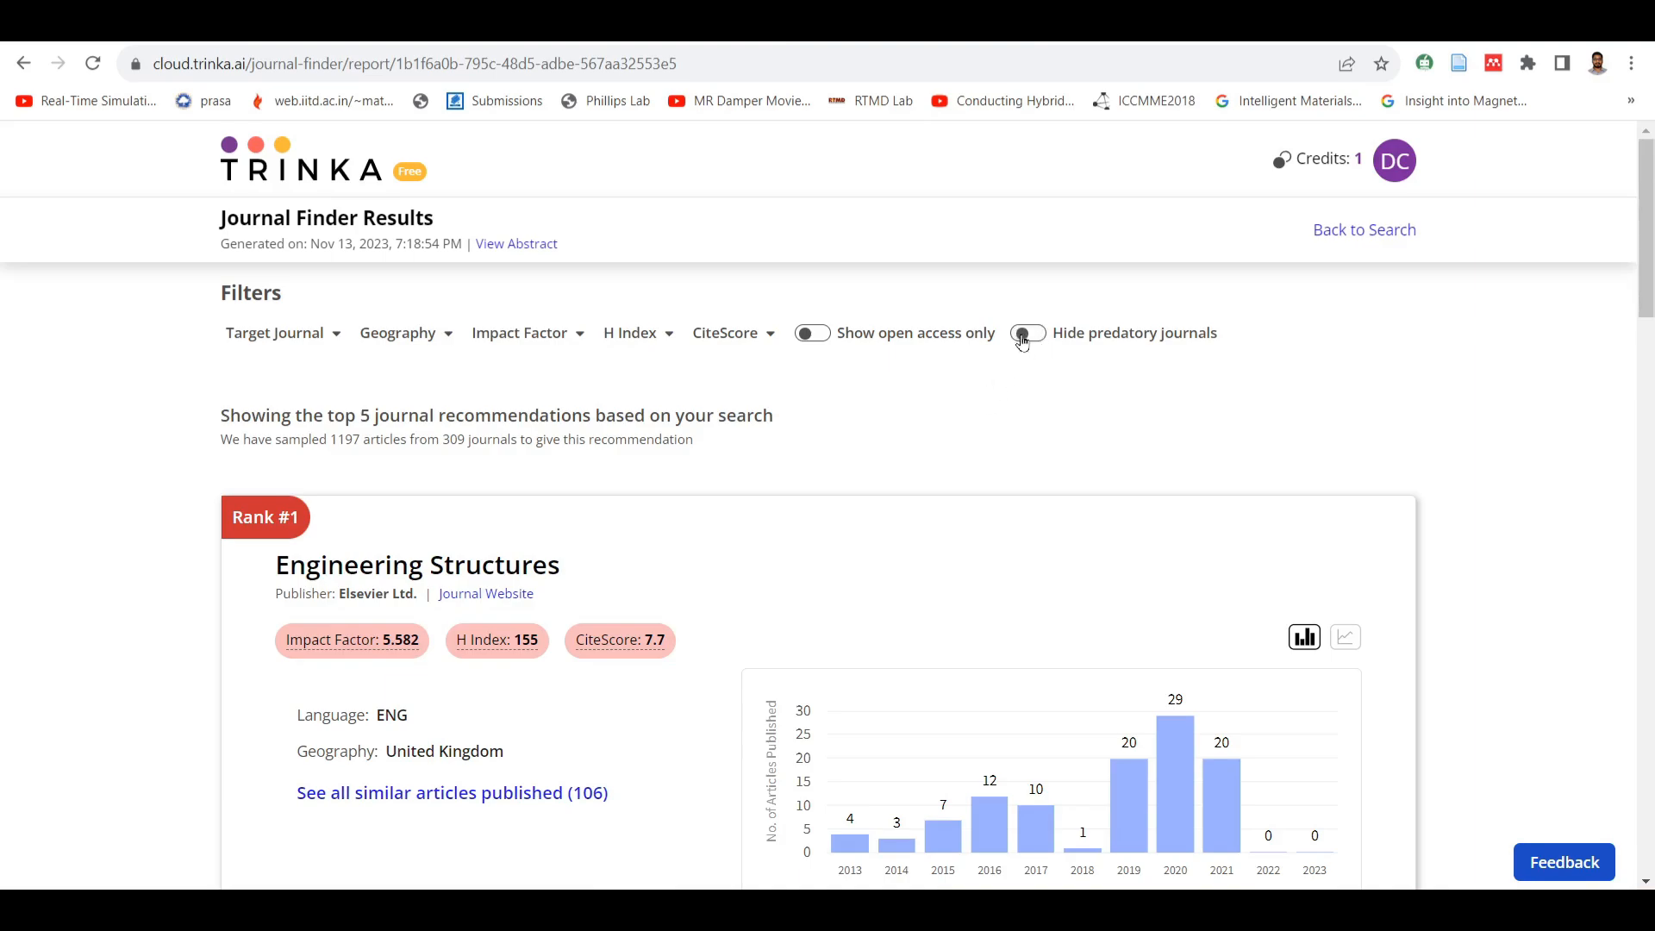
{"action": "left_click", "coordinate": [1023, 336]}
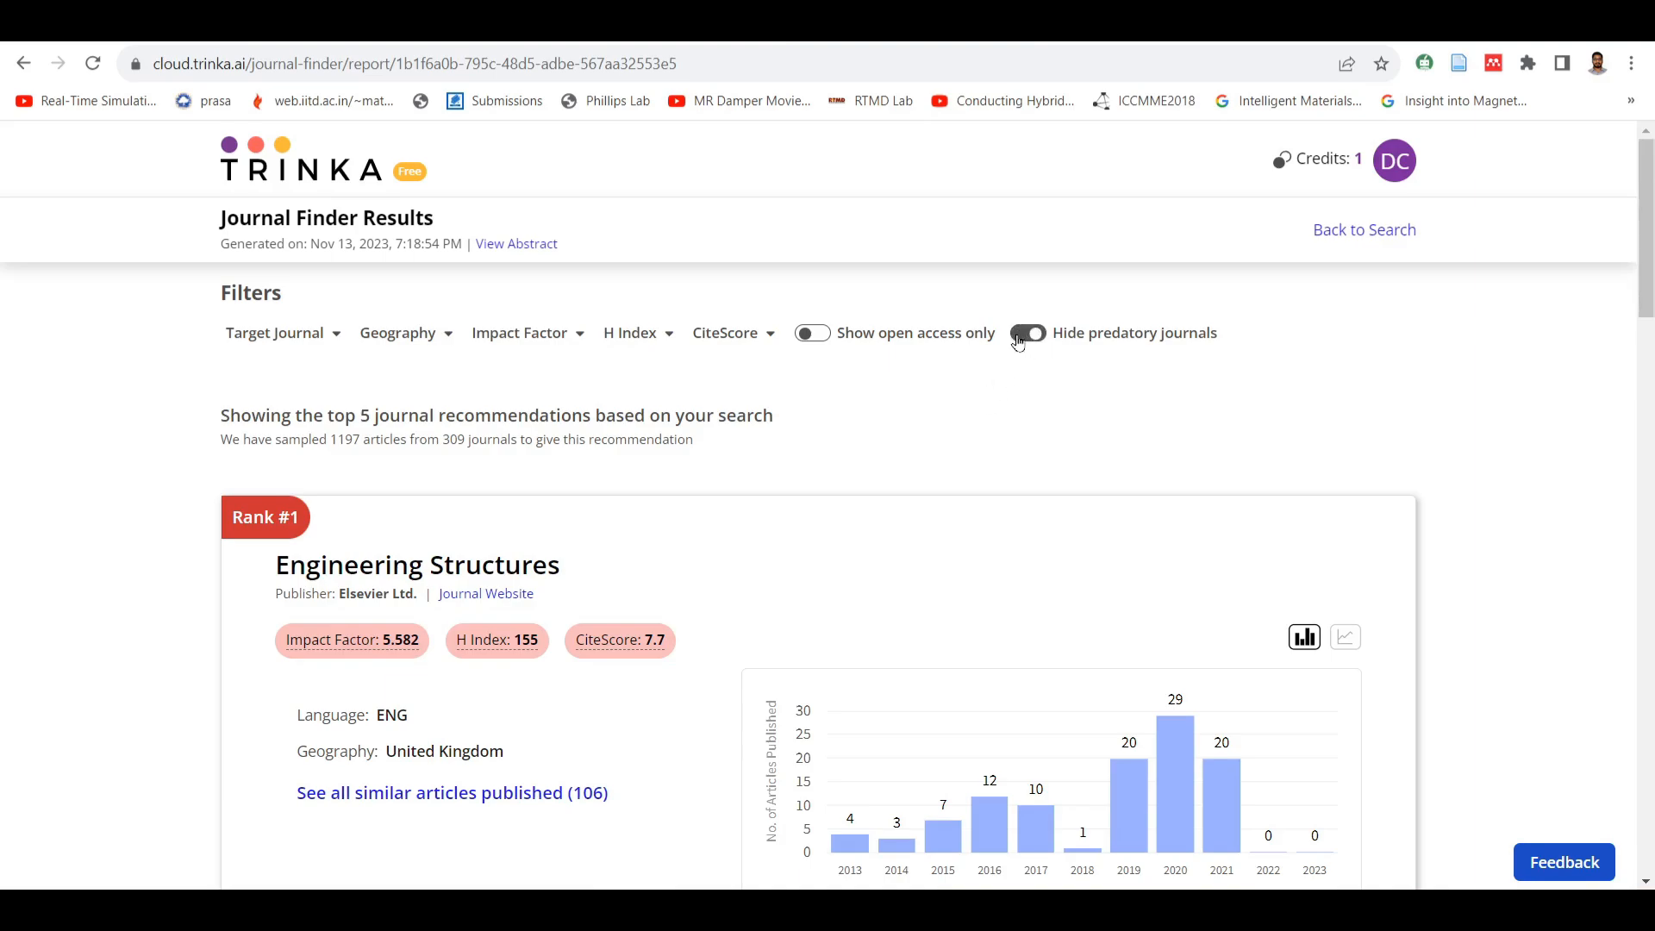
{"action": "left_click", "coordinate": [568, 338]}
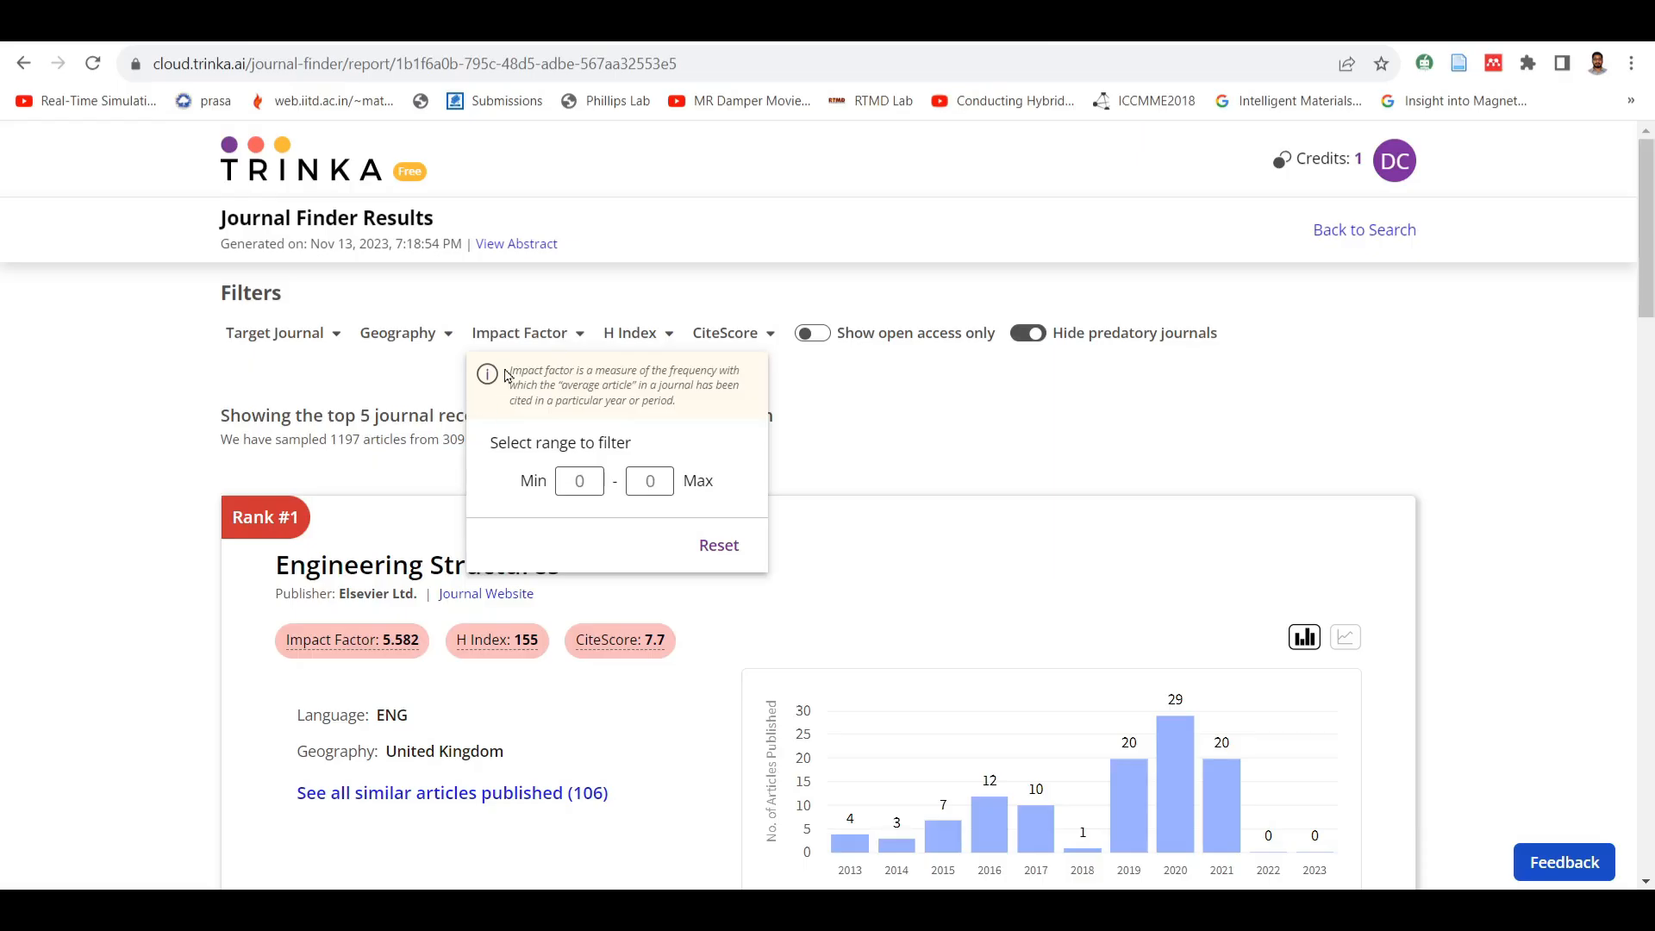
{"action": "left_click", "coordinate": [644, 336]}
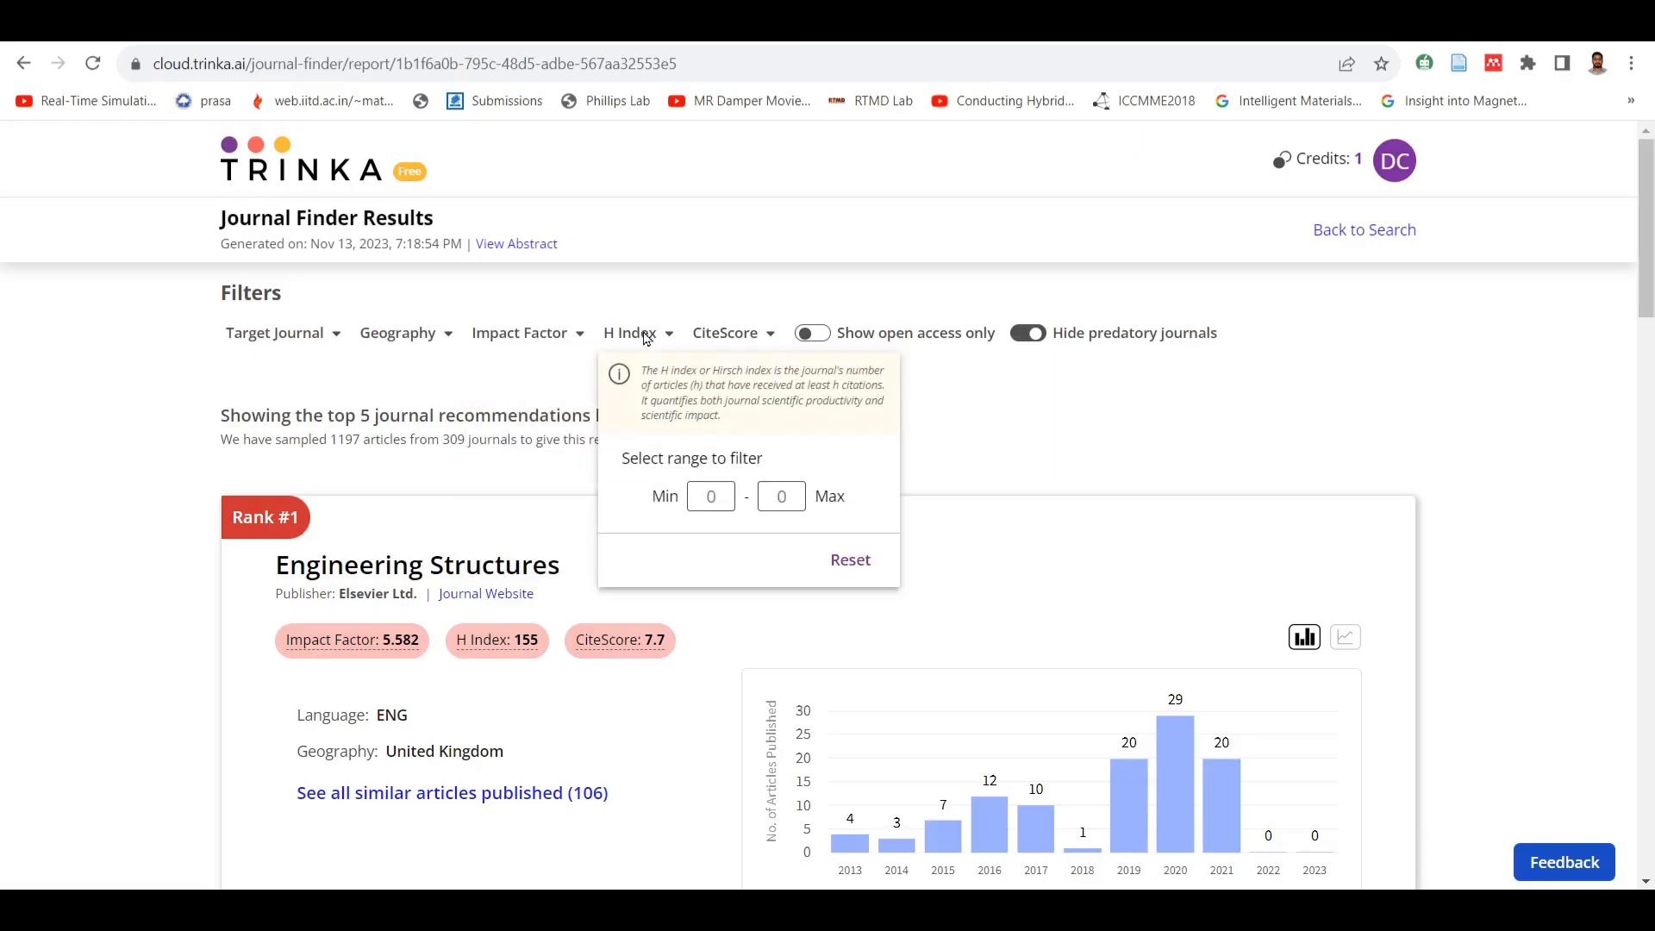
{"action": "left_click", "coordinate": [645, 336]}
{"action": "left_click", "coordinate": [752, 339]}
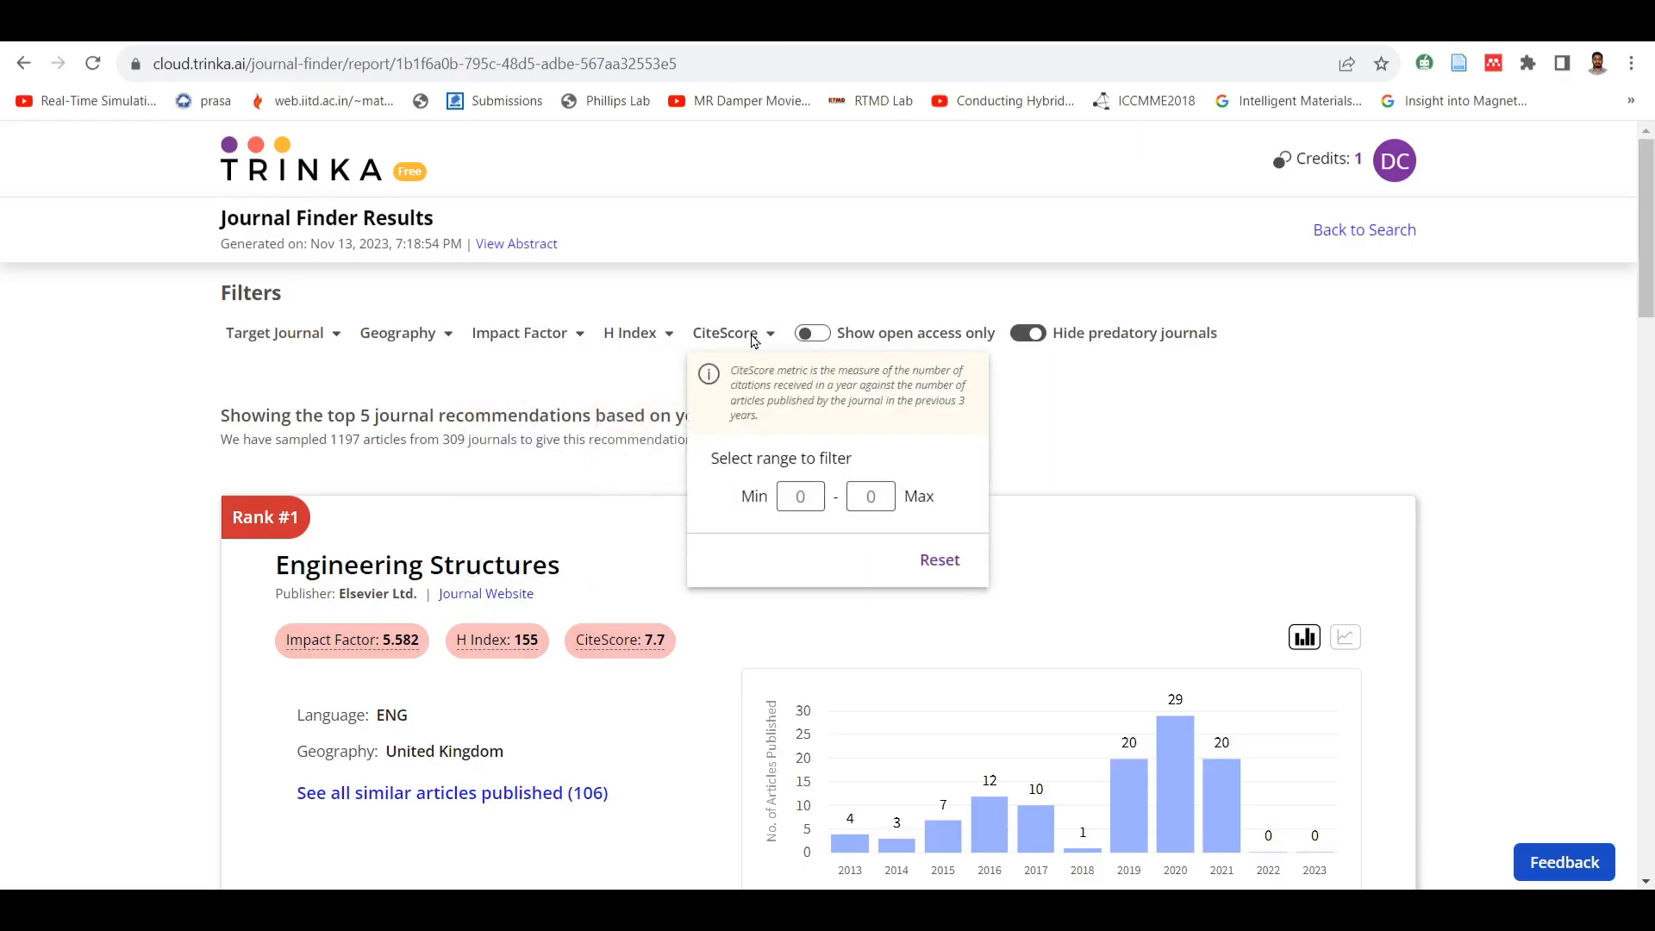
{"action": "left_click", "coordinate": [751, 339]}
{"action": "left_click", "coordinate": [325, 336]}
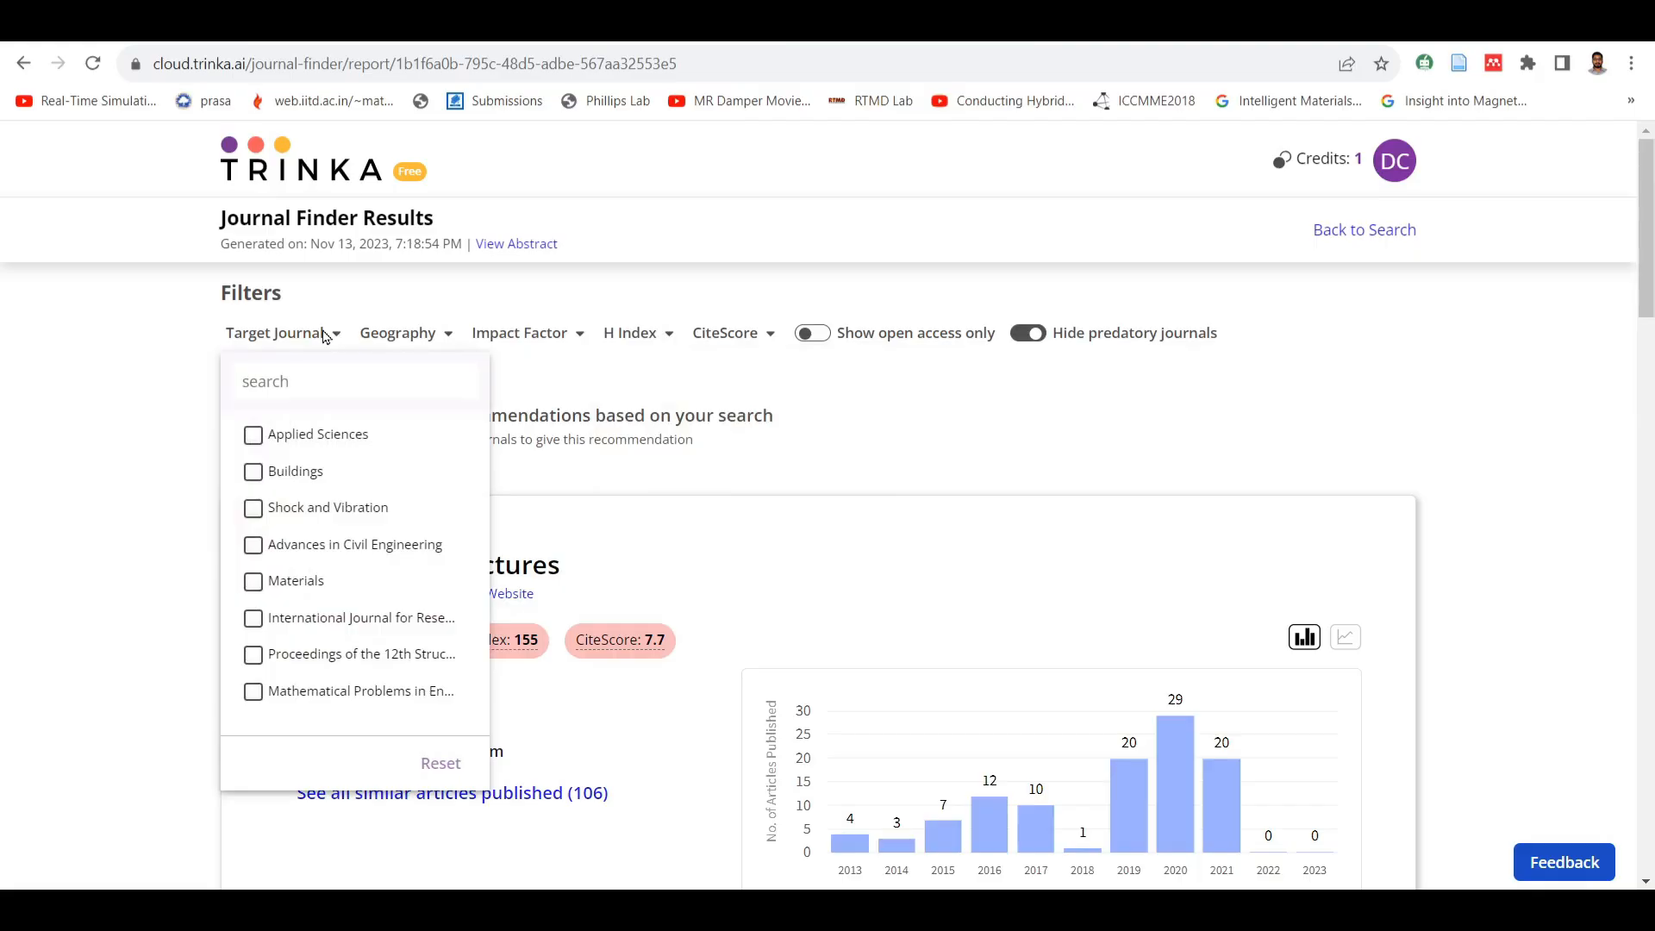
- Inspect the Geography filter options and look over the recommended journals again
{"action": "left_click", "coordinate": [325, 336]}
{"action": "left_click", "coordinate": [444, 336]}
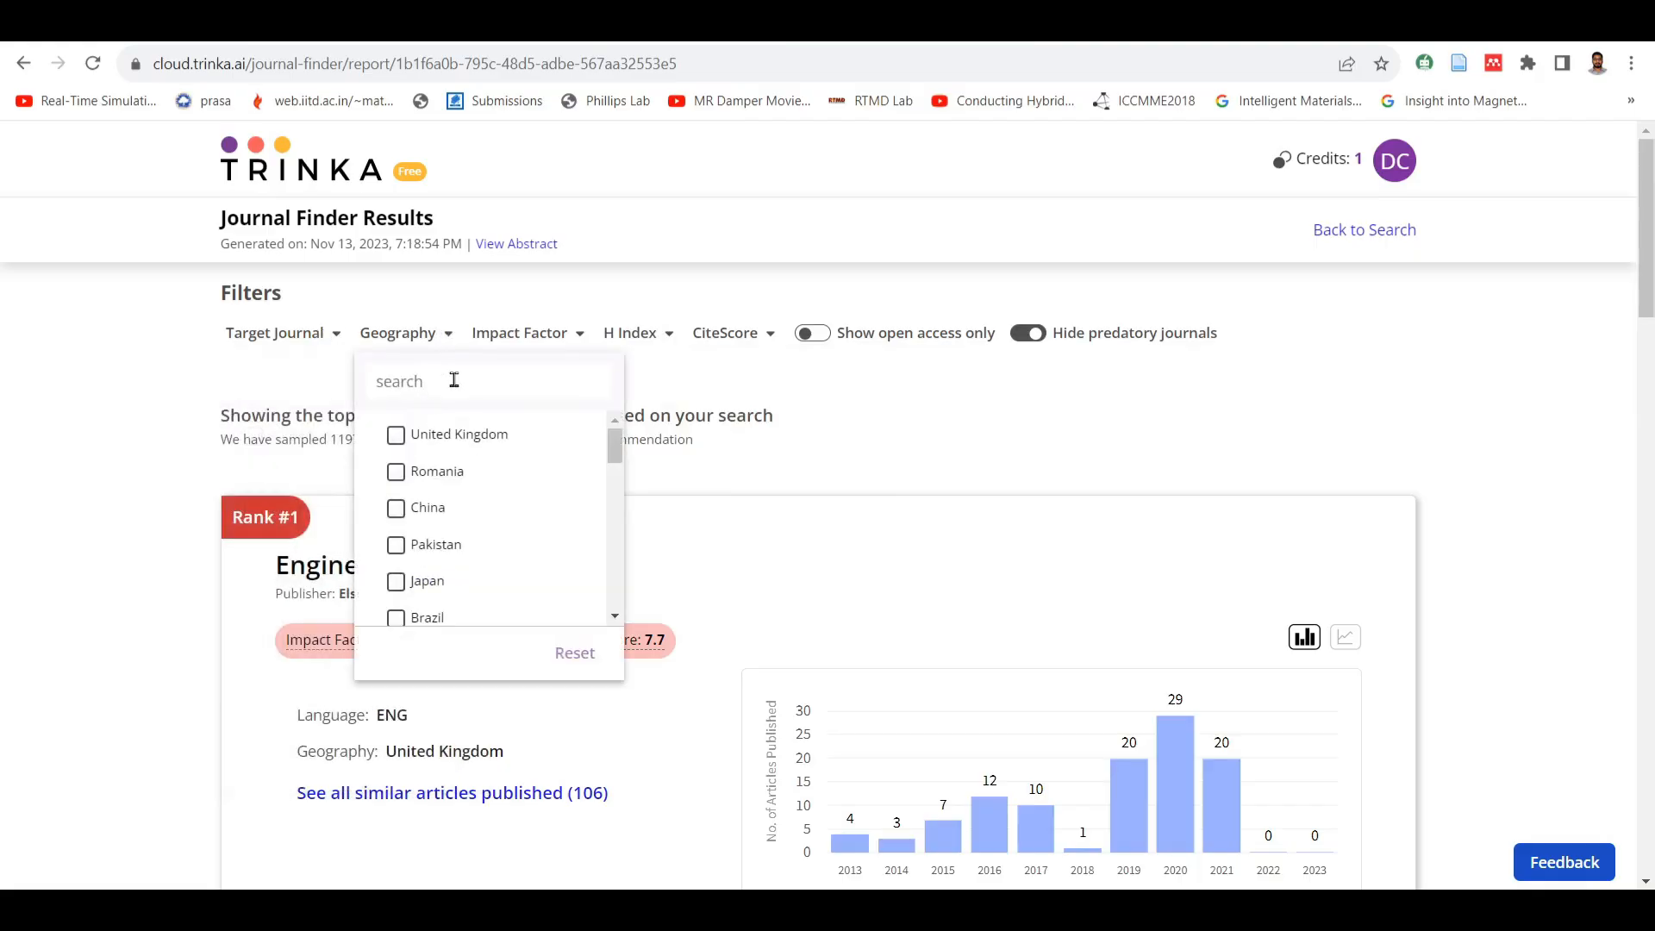
{"action": "left_click", "coordinate": [659, 384]}
{"action": "left_click", "coordinate": [440, 344]}
{"action": "left_click", "coordinate": [668, 382]}
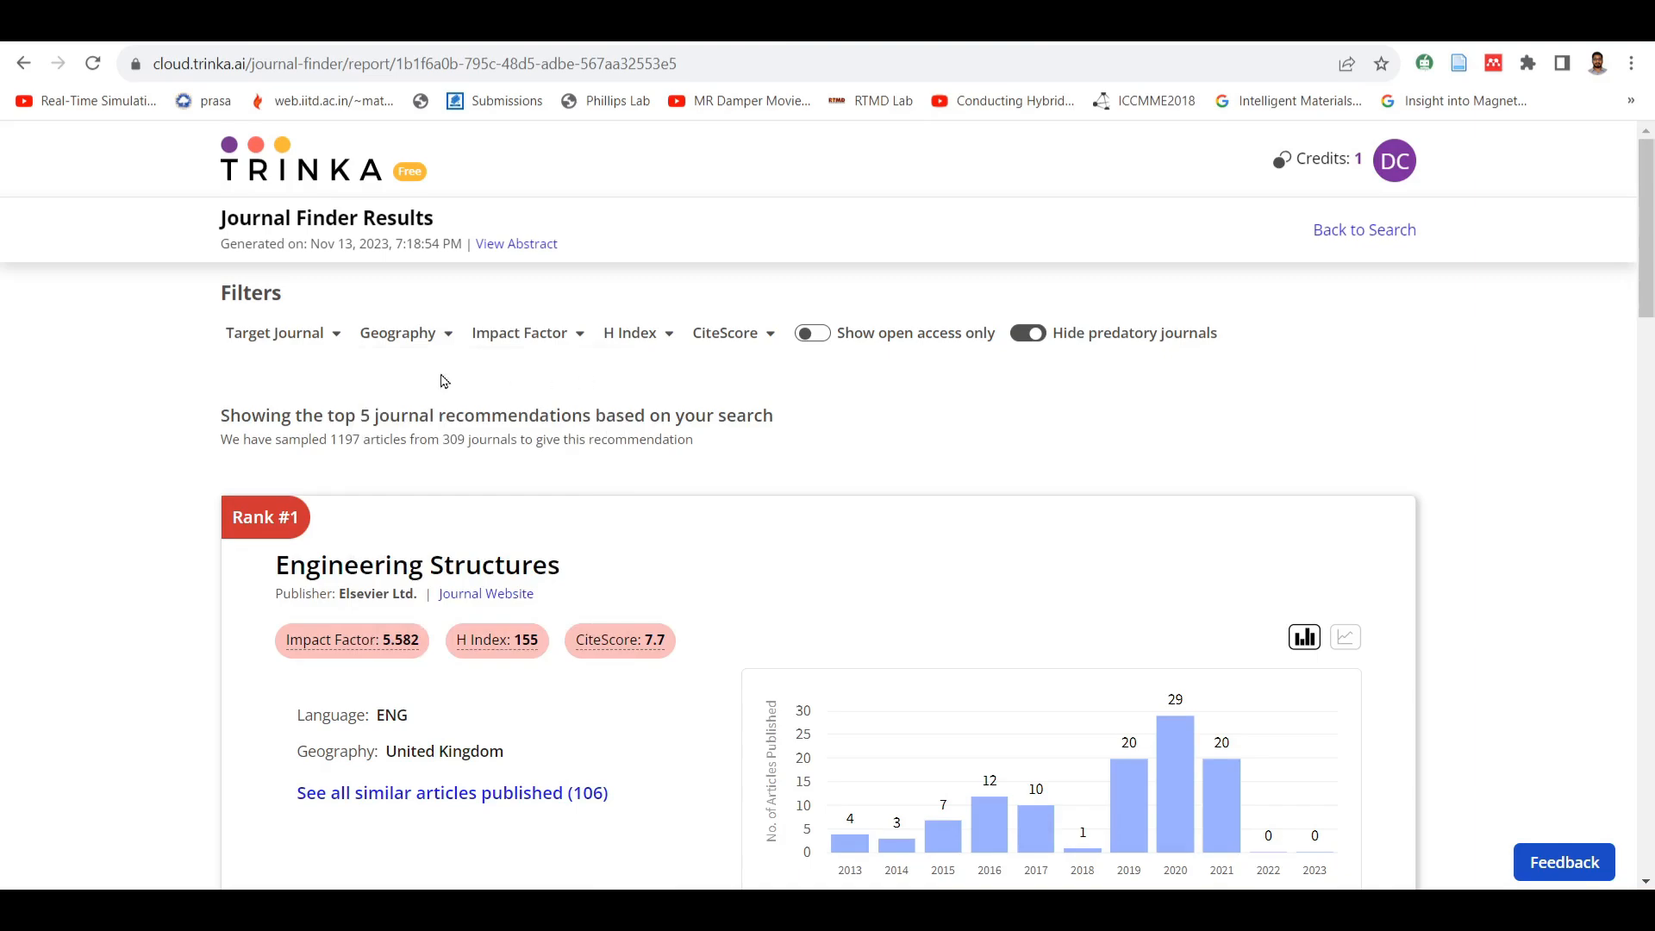
{"action": "scroll", "coordinate": [446, 366], "scroll_direction": "down", "scroll_amount": 20}
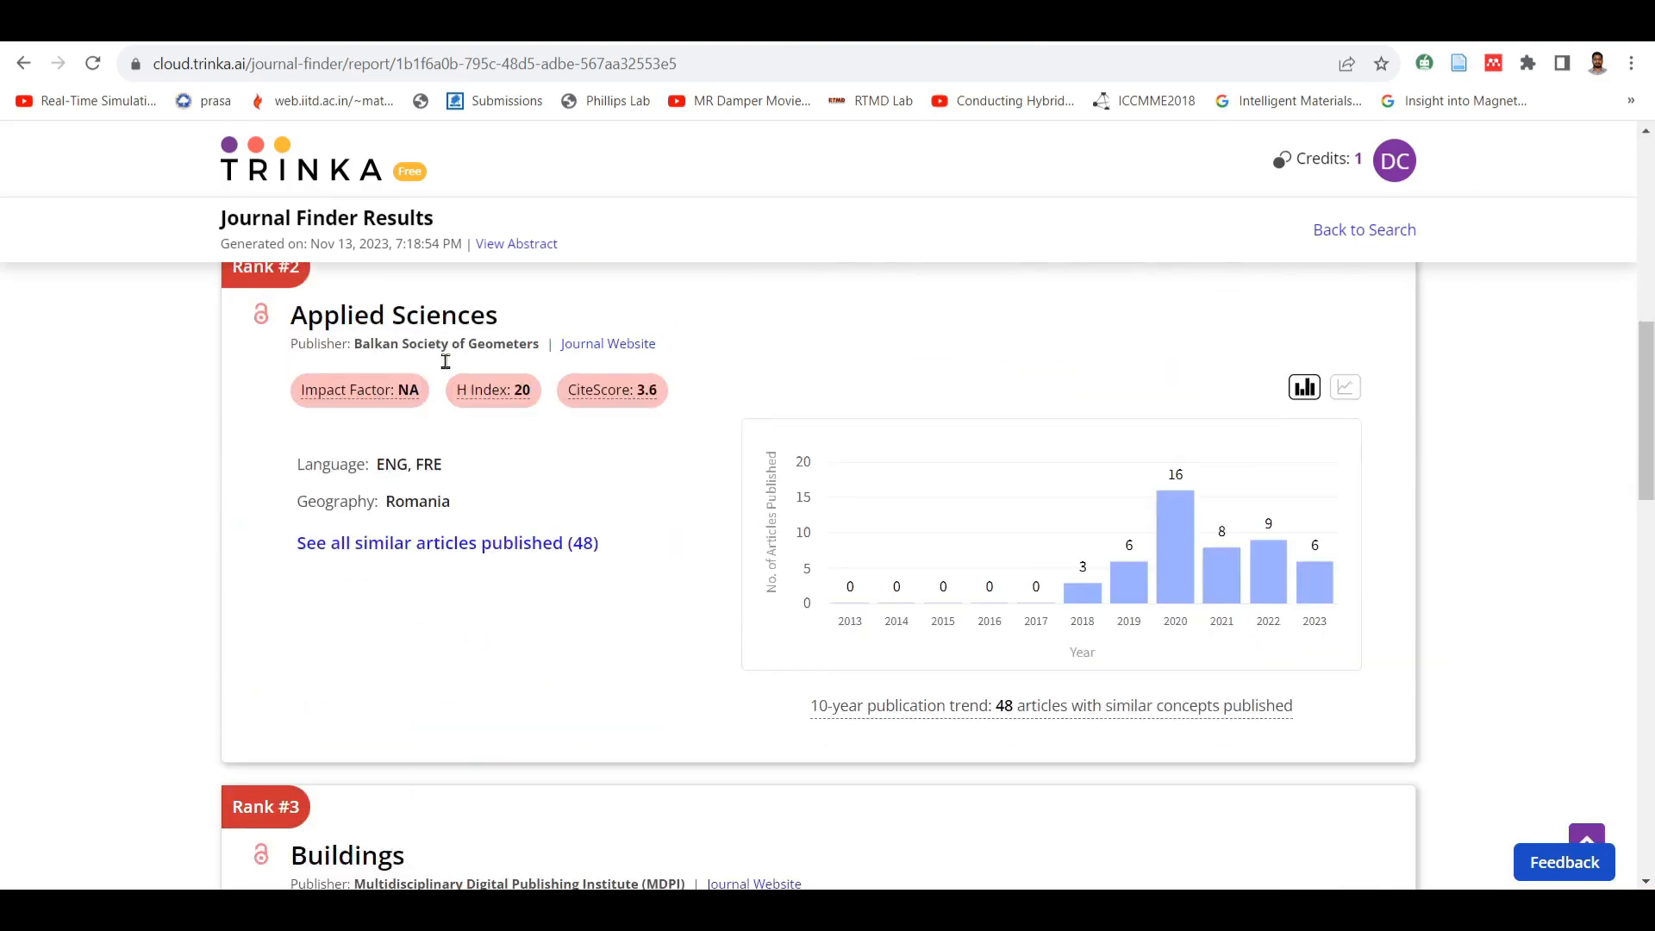
{"action": "scroll", "coordinate": [446, 362], "scroll_direction": "up", "scroll_amount": 15}
{"action": "scroll", "coordinate": [445, 362], "scroll_direction": "up", "scroll_amount": 15}
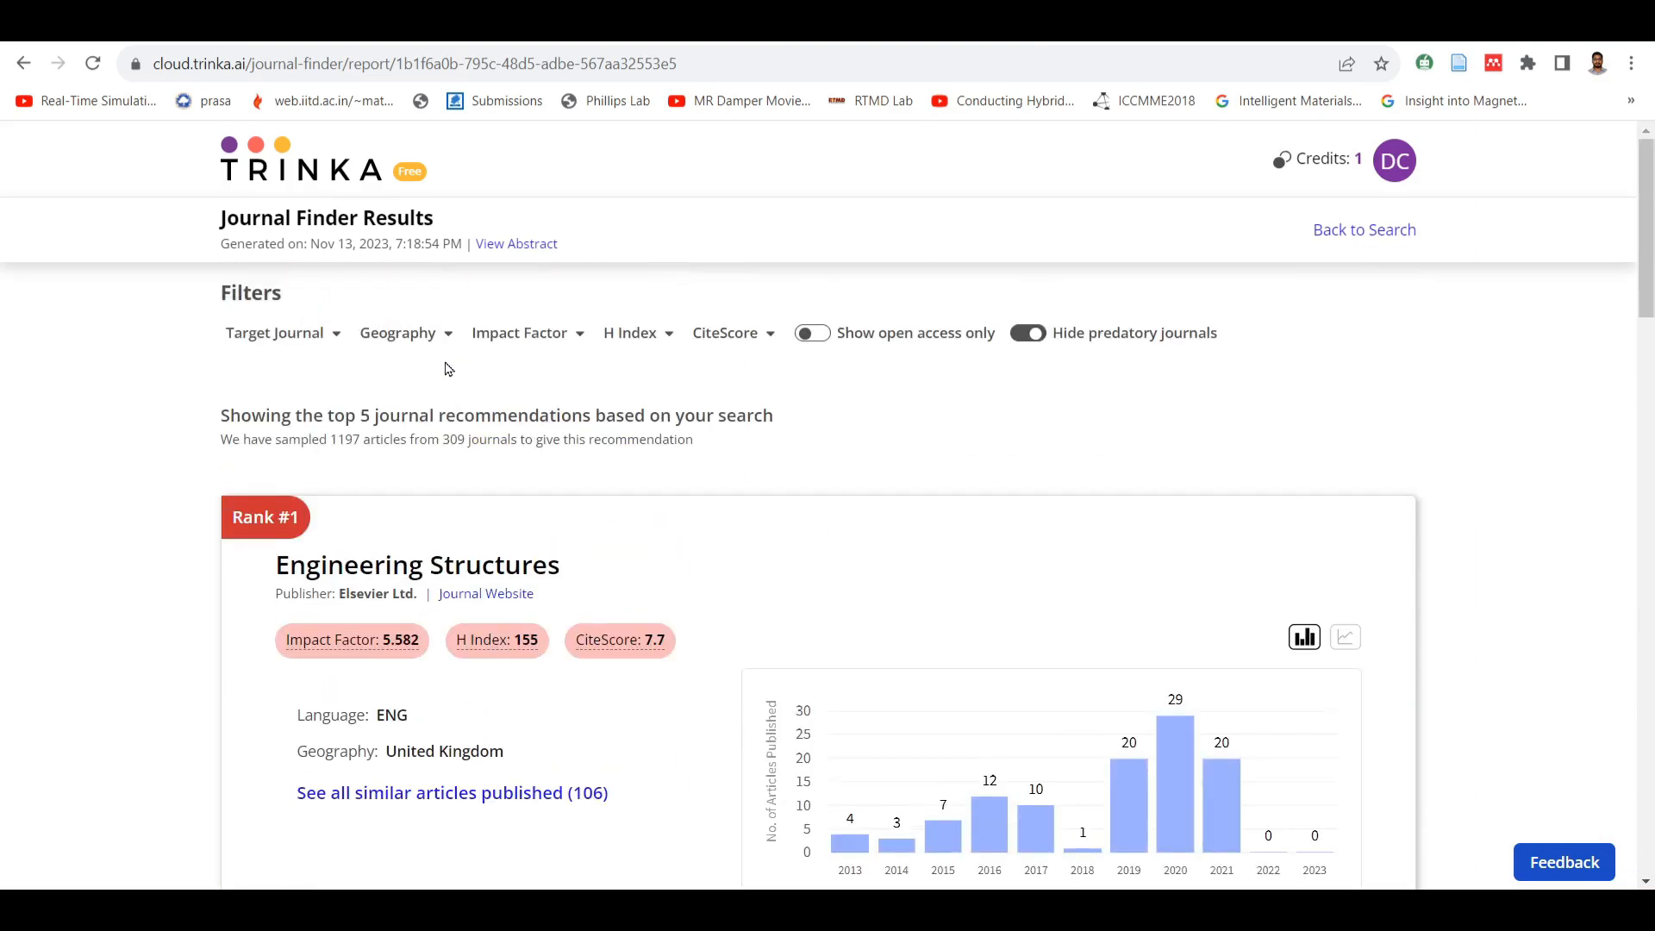
- Leave the Journal Finder results and return to the MR damper abstract in the editor
{"action": "left_click", "coordinate": [1356, 243]}
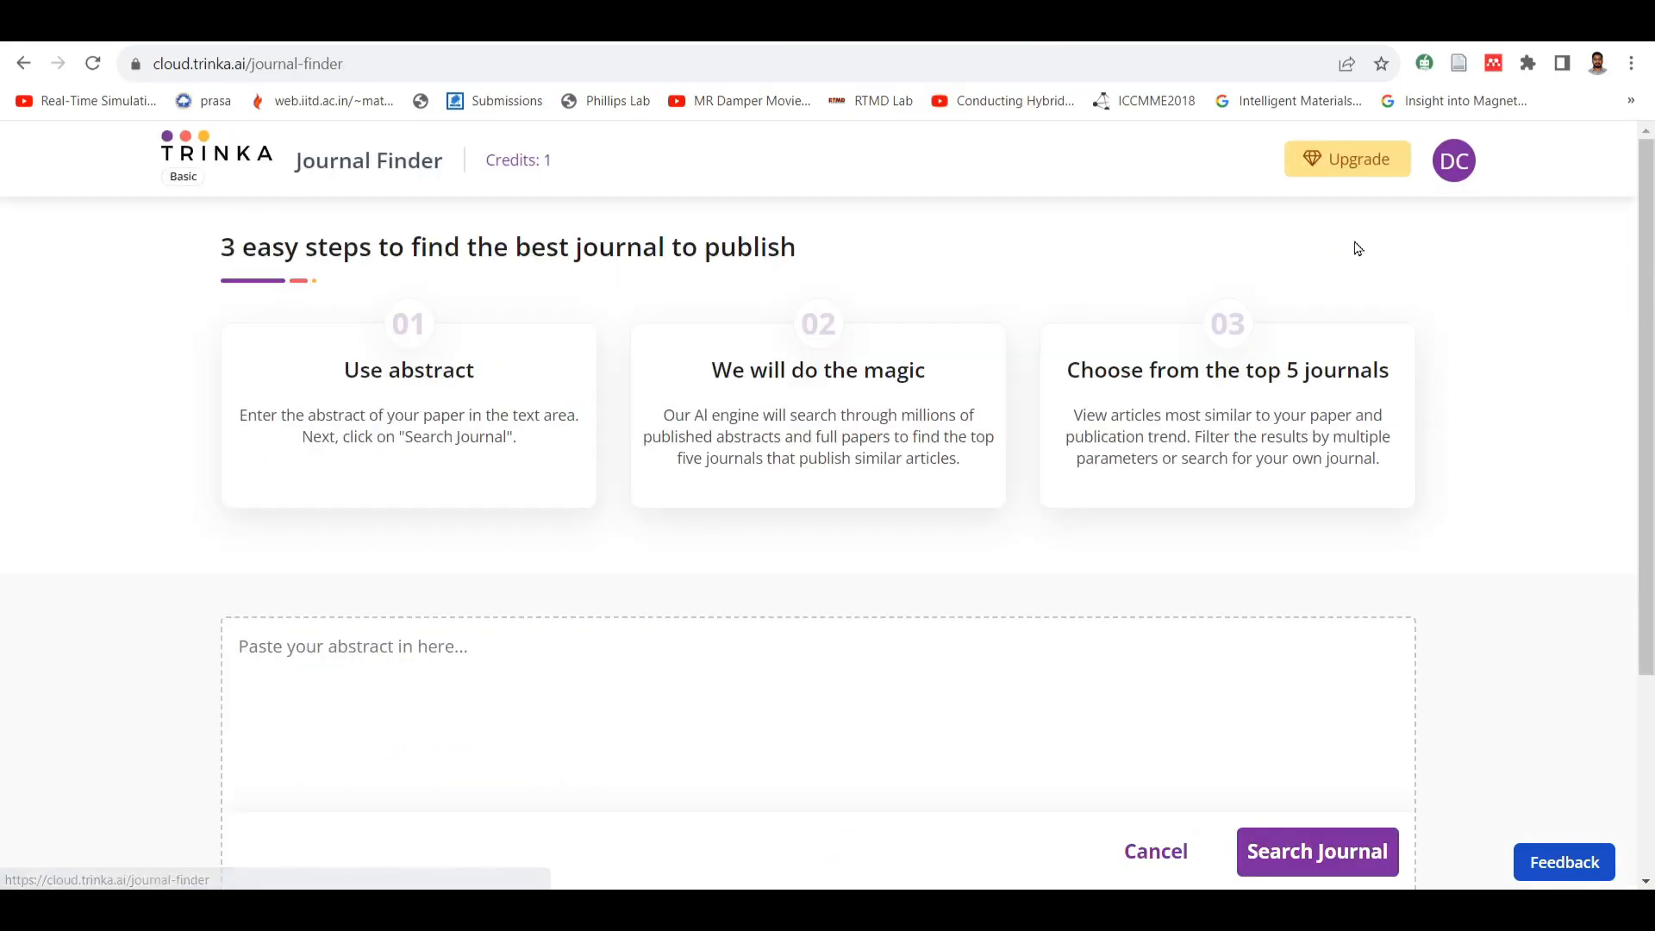
{"action": "left_click", "coordinate": [217, 162]}
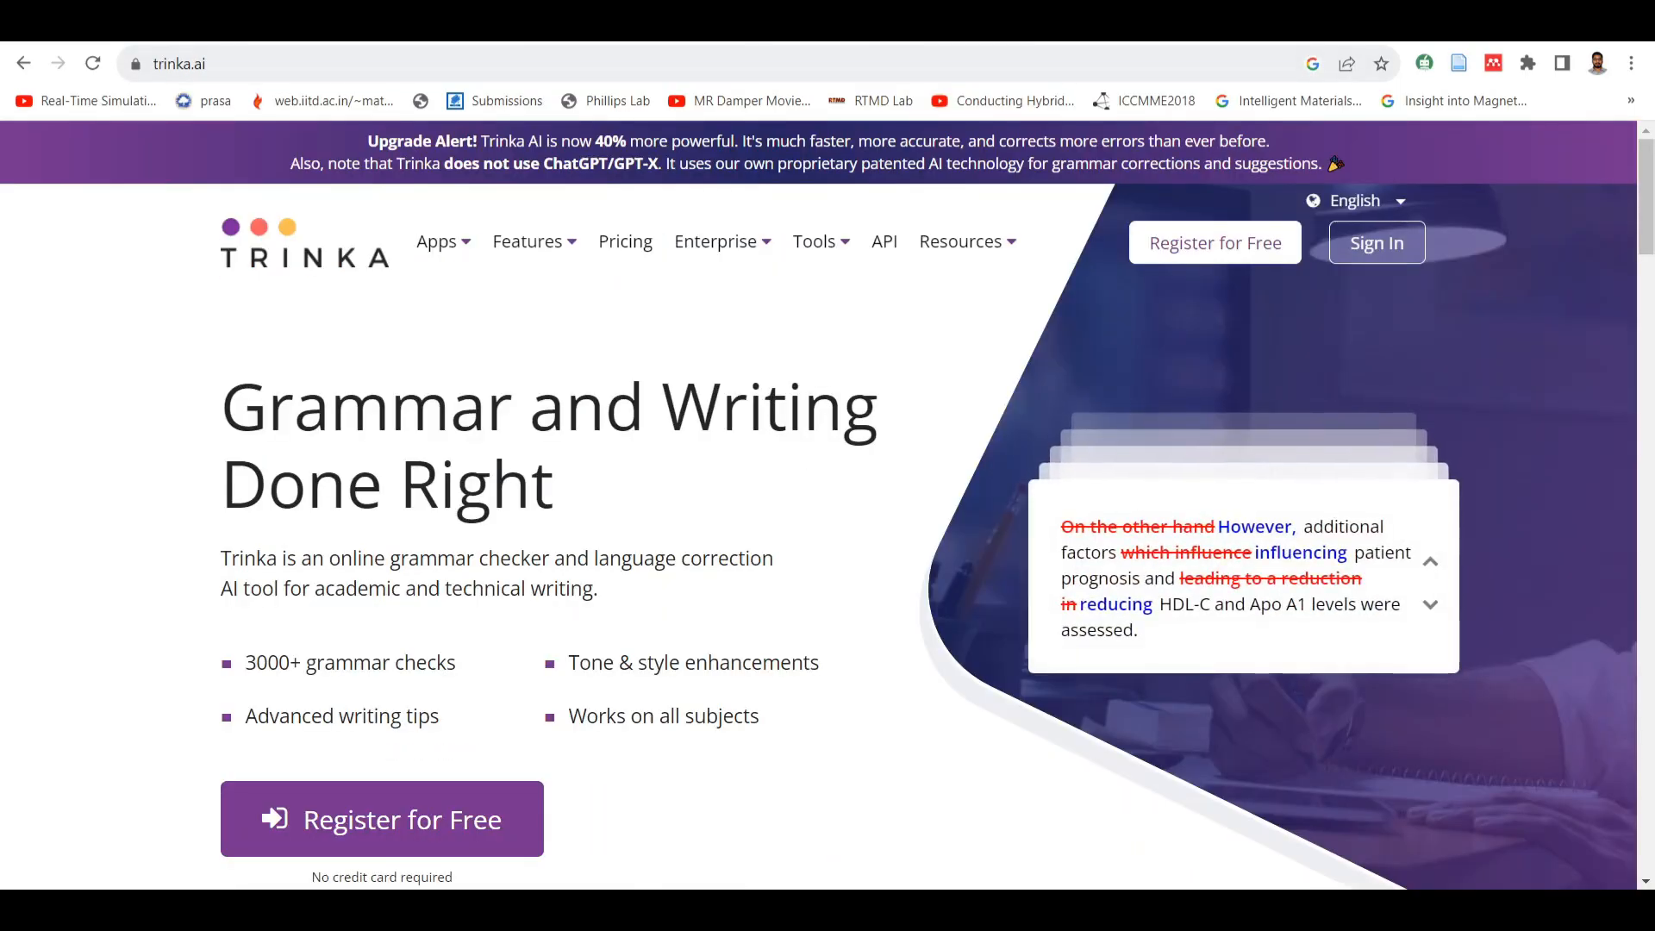
{"action": "left_click", "coordinate": [376, 38]}
{"action": "left_click", "coordinate": [25, 64]}
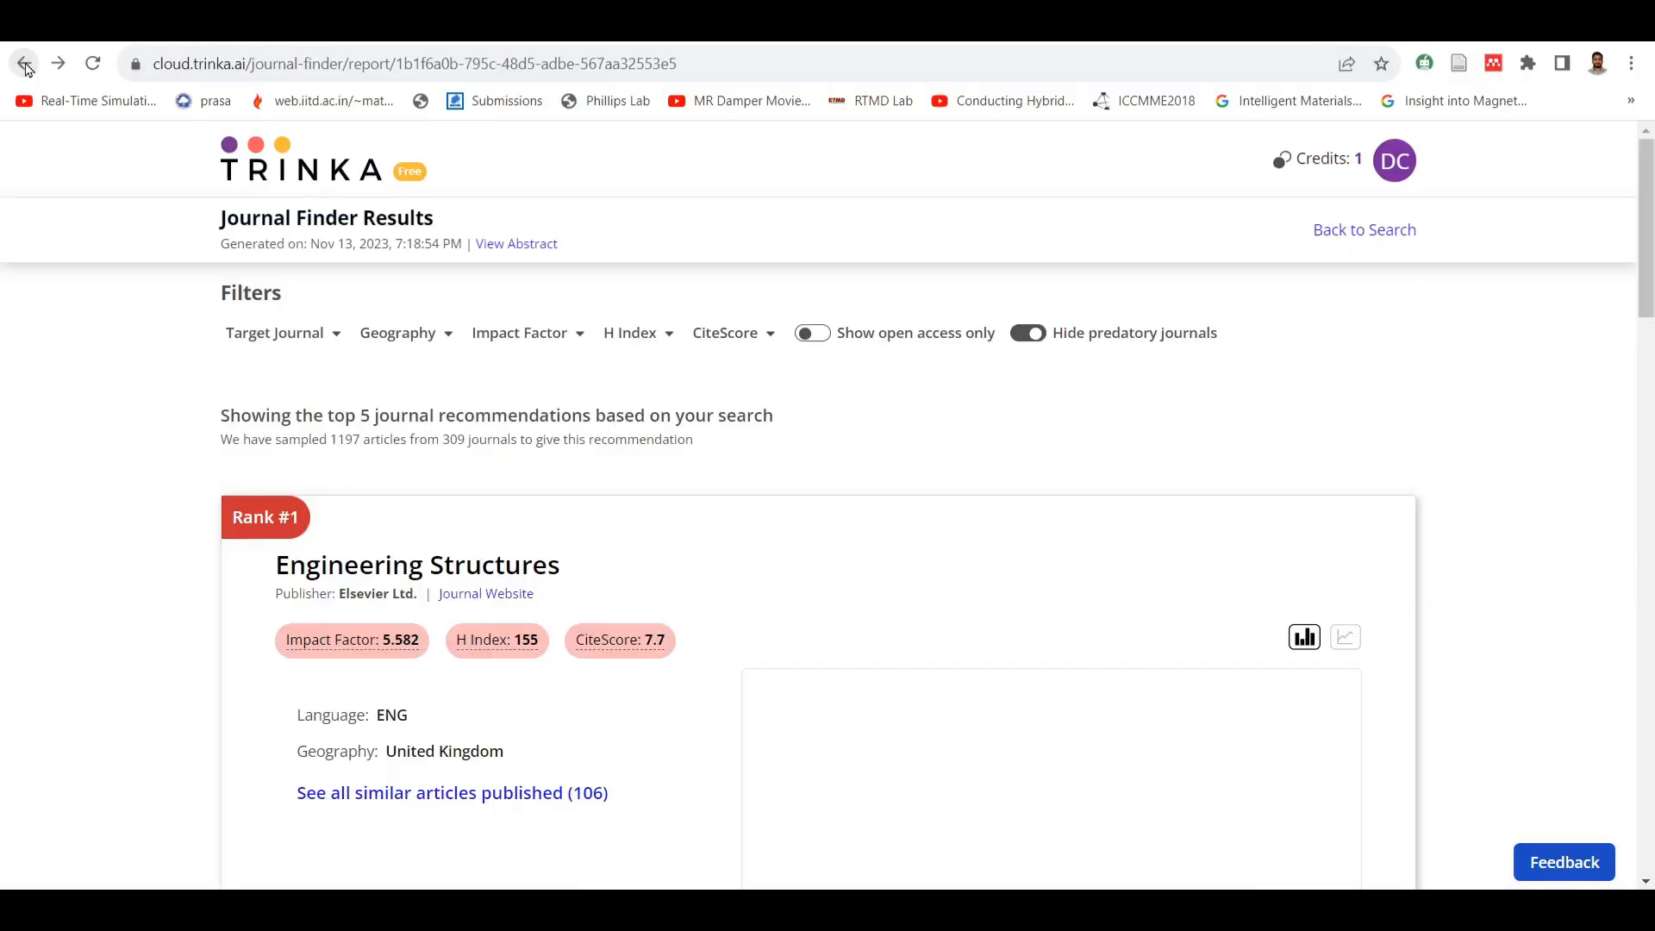
{"action": "left_click", "coordinate": [25, 65]}
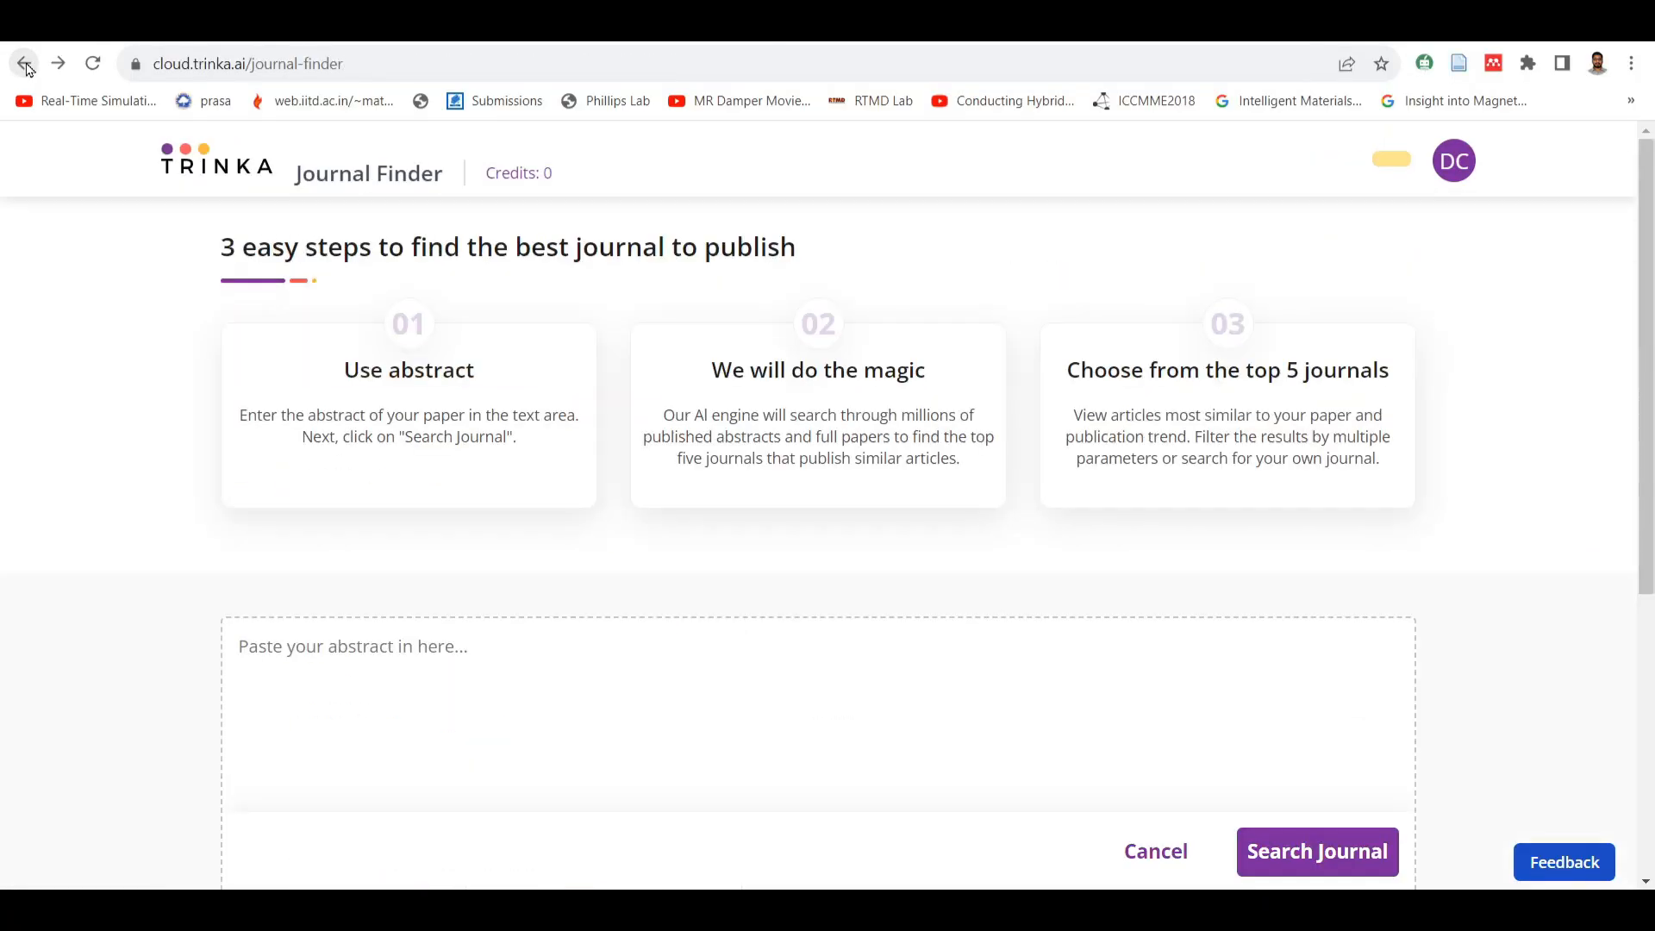
{"action": "left_click", "coordinate": [25, 64]}
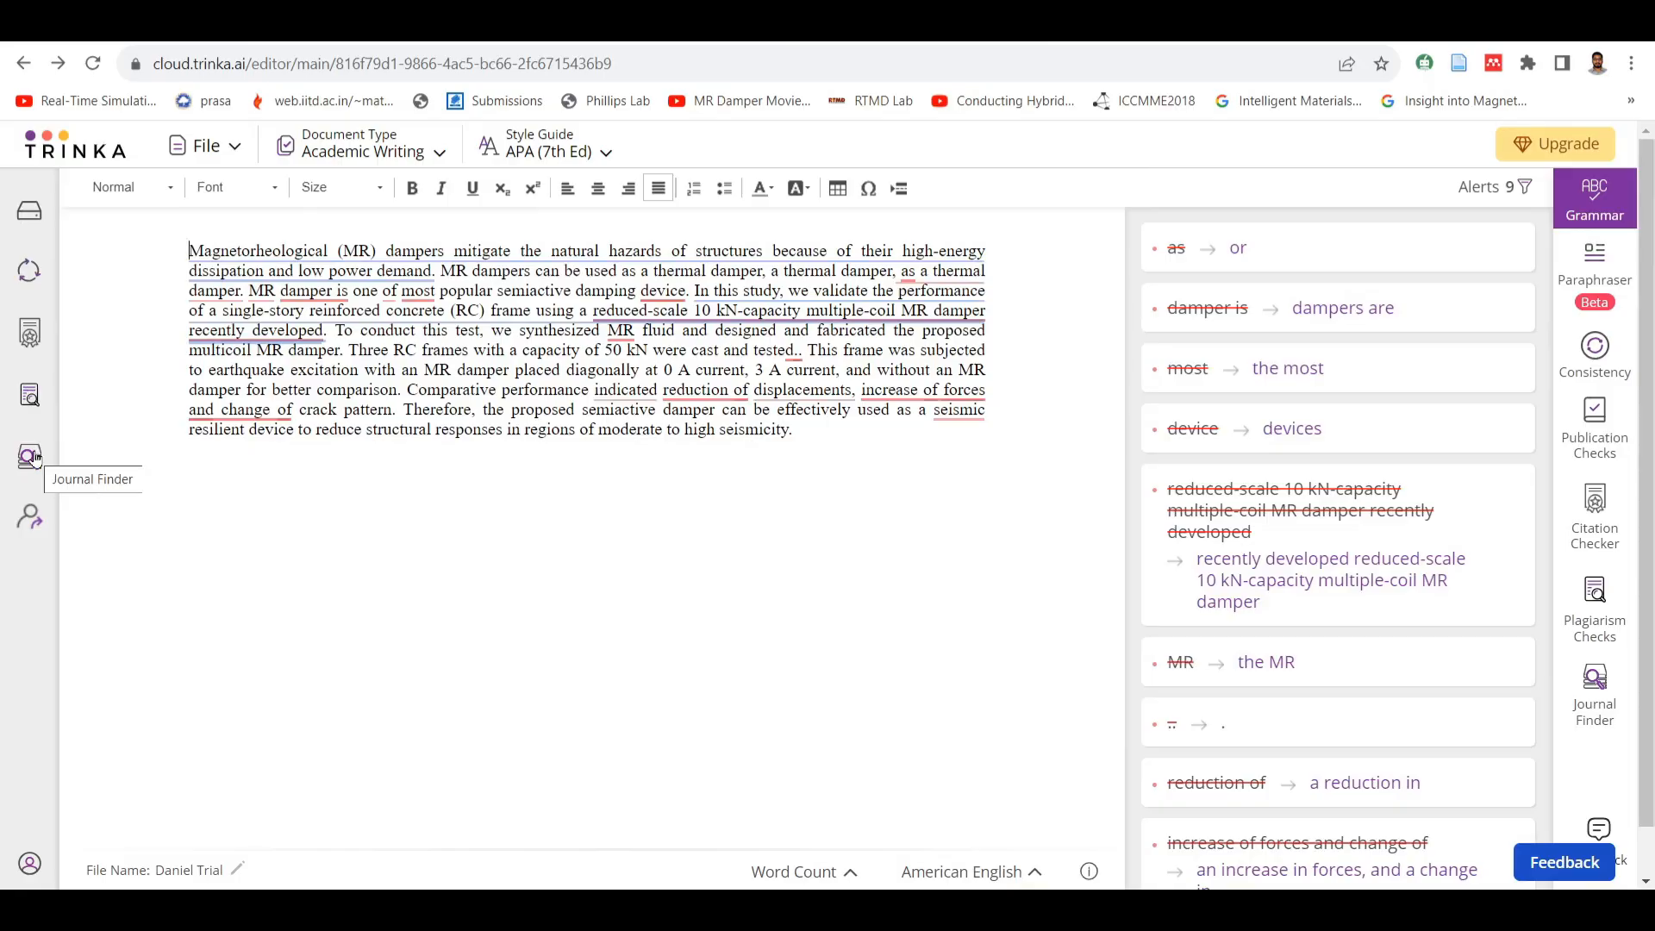
- Go to Proofread File in the dashboard and expand the list of edited files to review their scores and revisions
{"action": "left_click", "coordinate": [28, 215]}
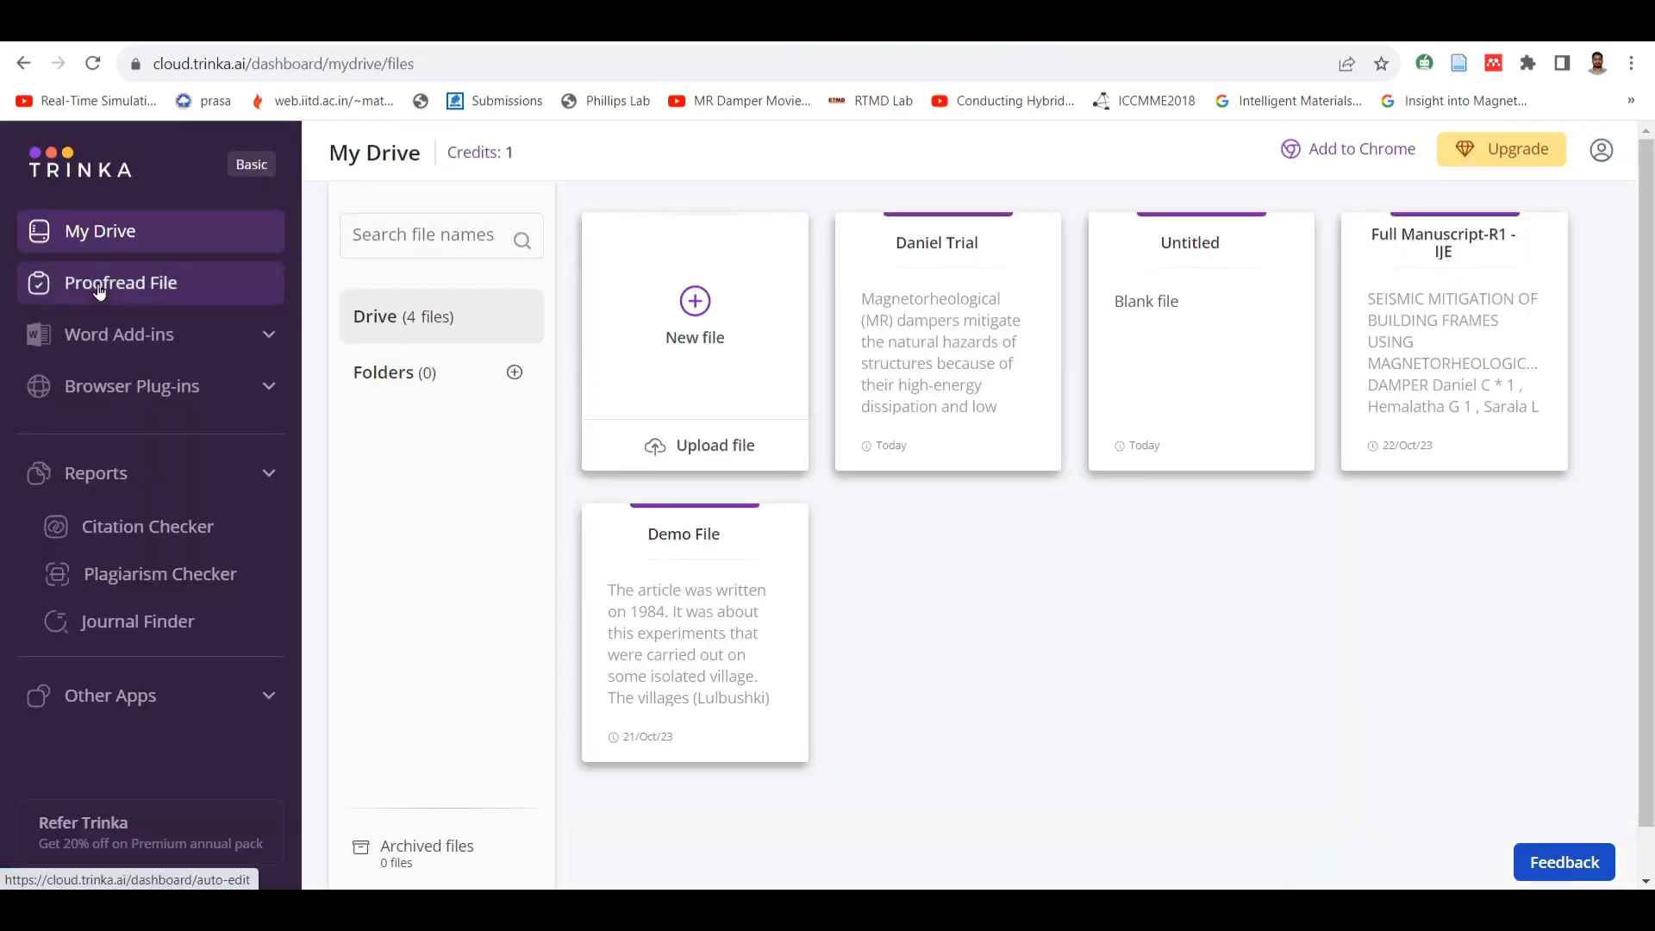
{"action": "left_click", "coordinate": [158, 293]}
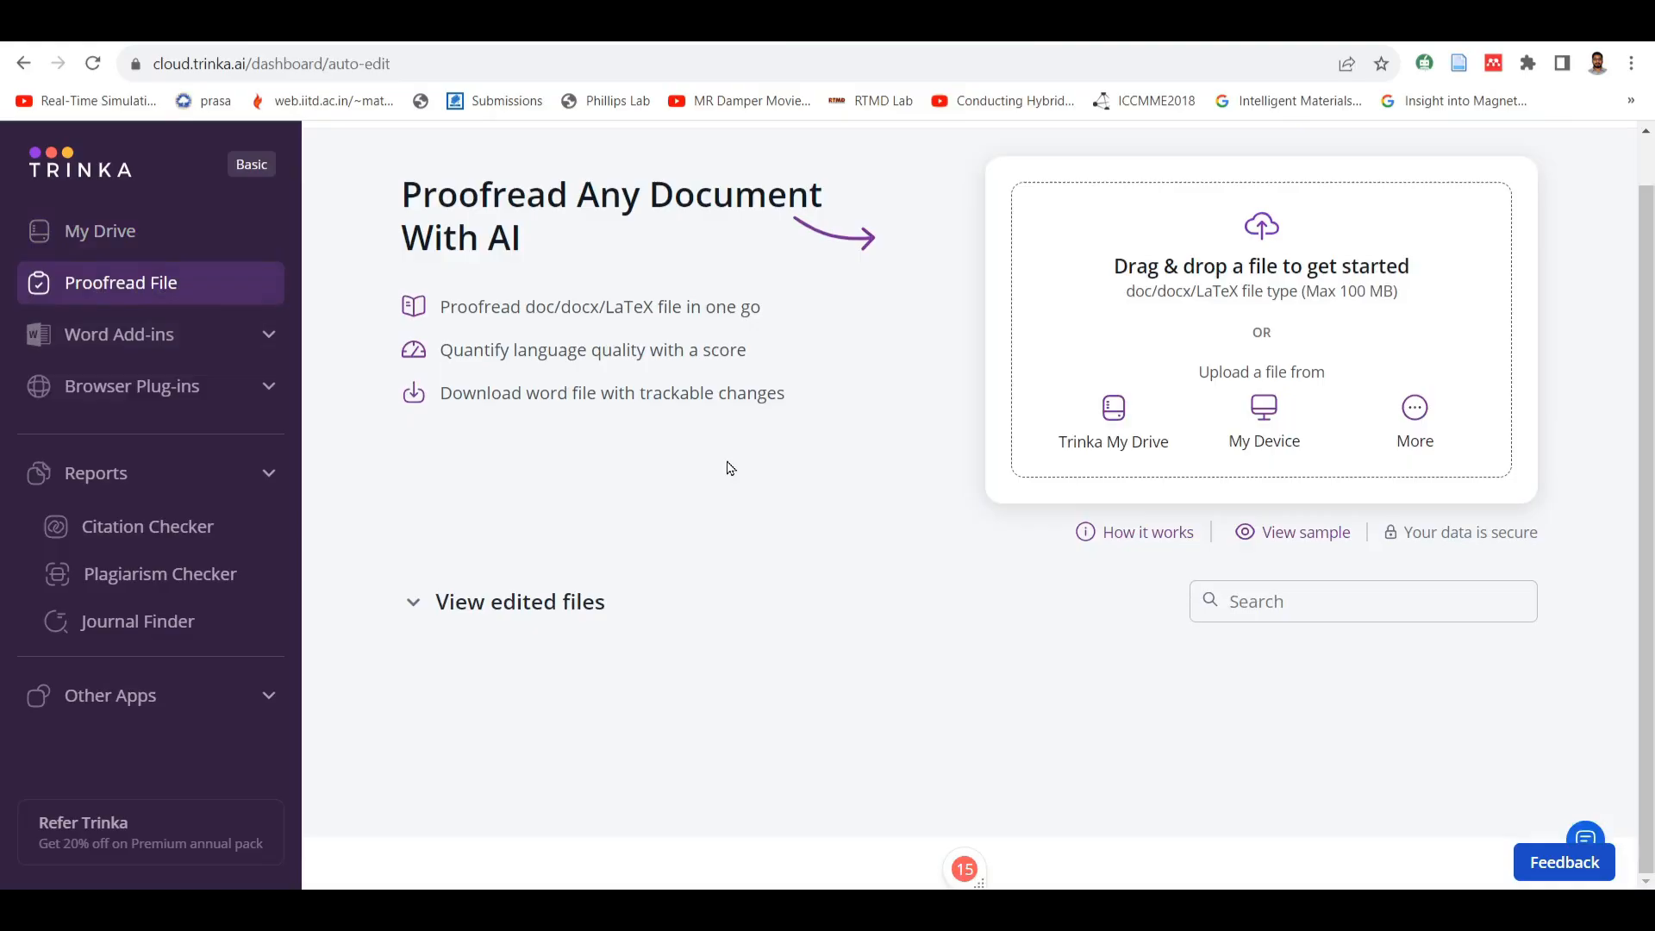
{"action": "left_click", "coordinate": [413, 603]}
{"action": "scroll", "coordinate": [655, 549], "scroll_direction": "down", "scroll_amount": 1}
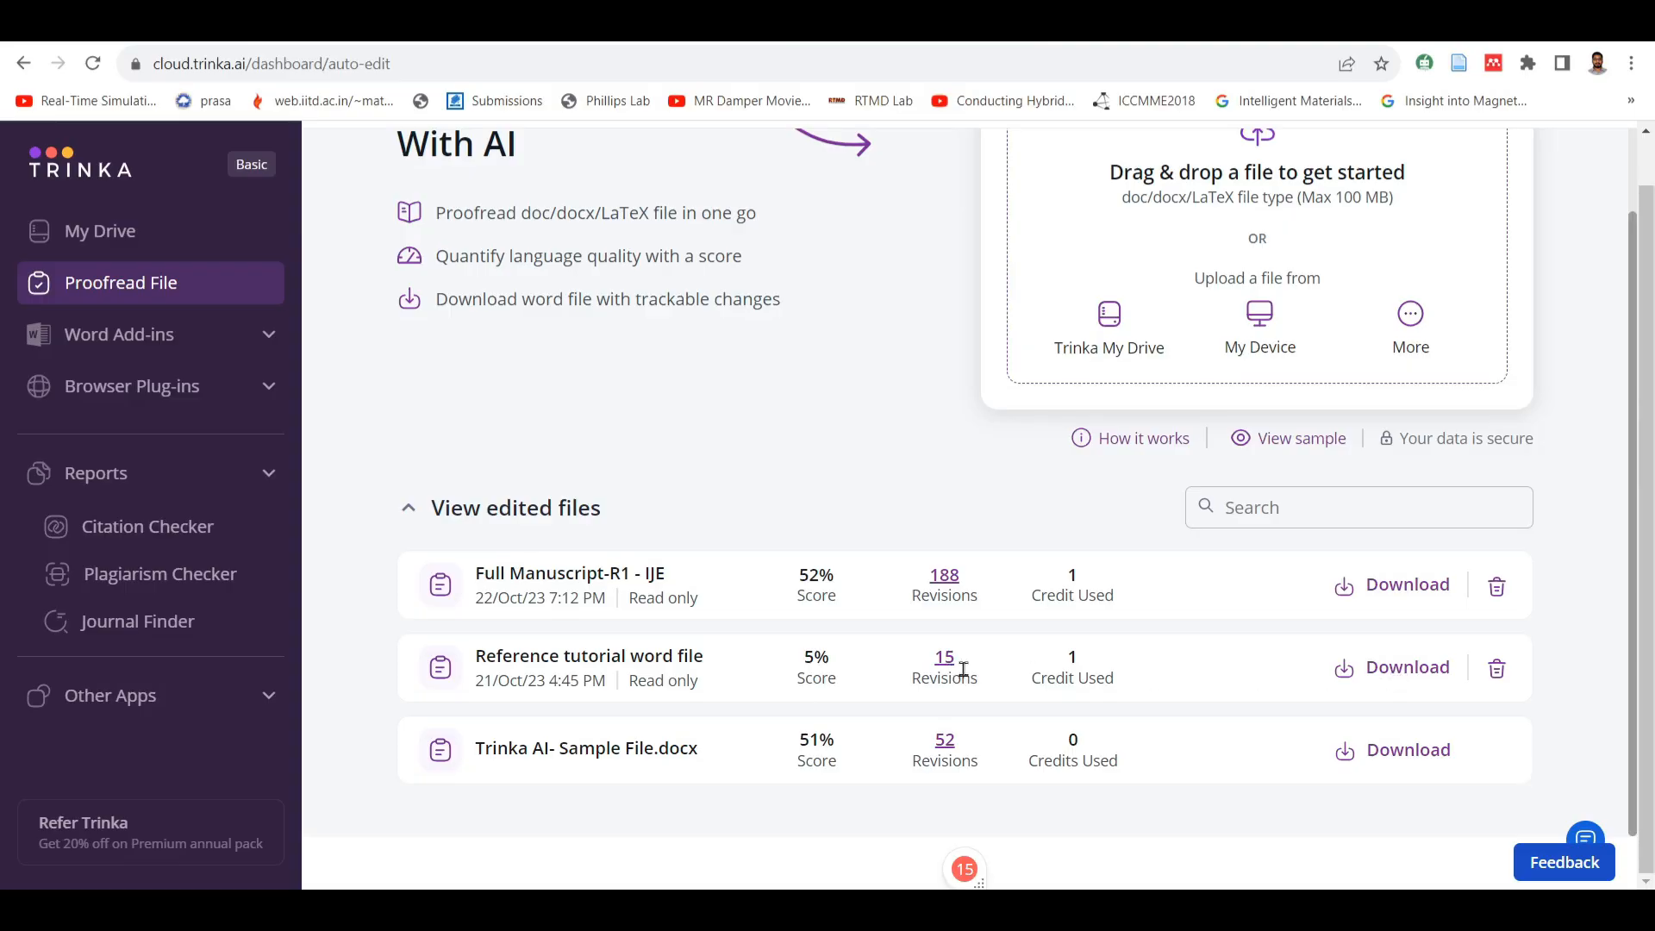
{"action": "scroll", "coordinate": [853, 657], "scroll_direction": "up", "scroll_amount": 1}
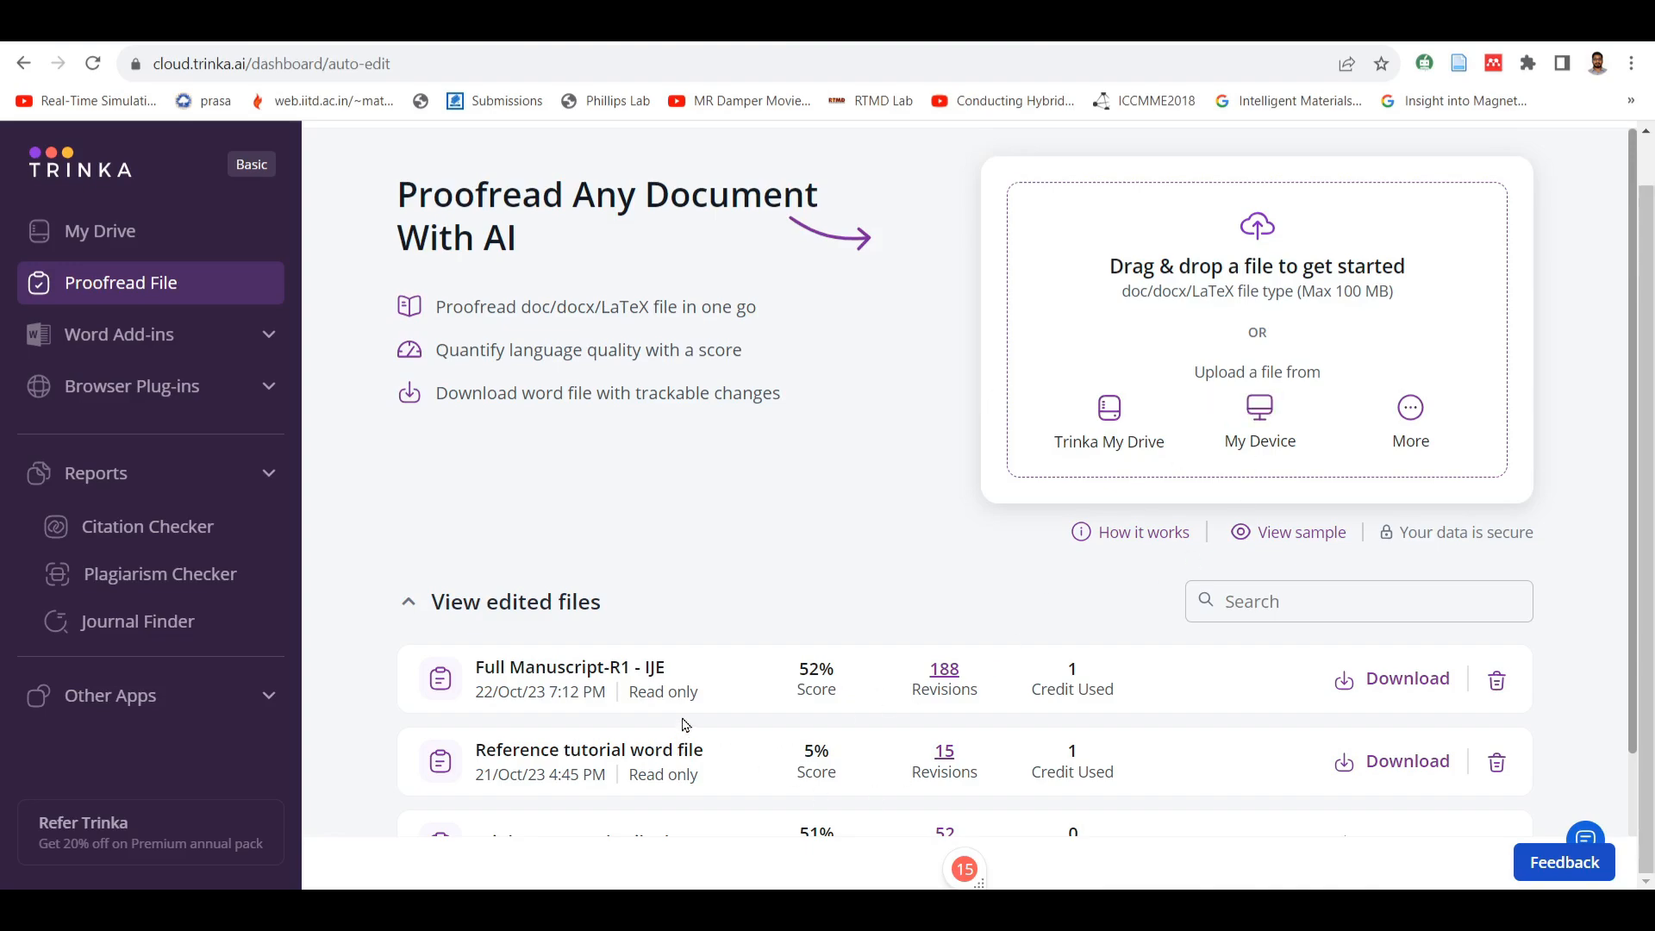
{"action": "scroll", "coordinate": [1319, 720], "scroll_direction": "down", "scroll_amount": 1}
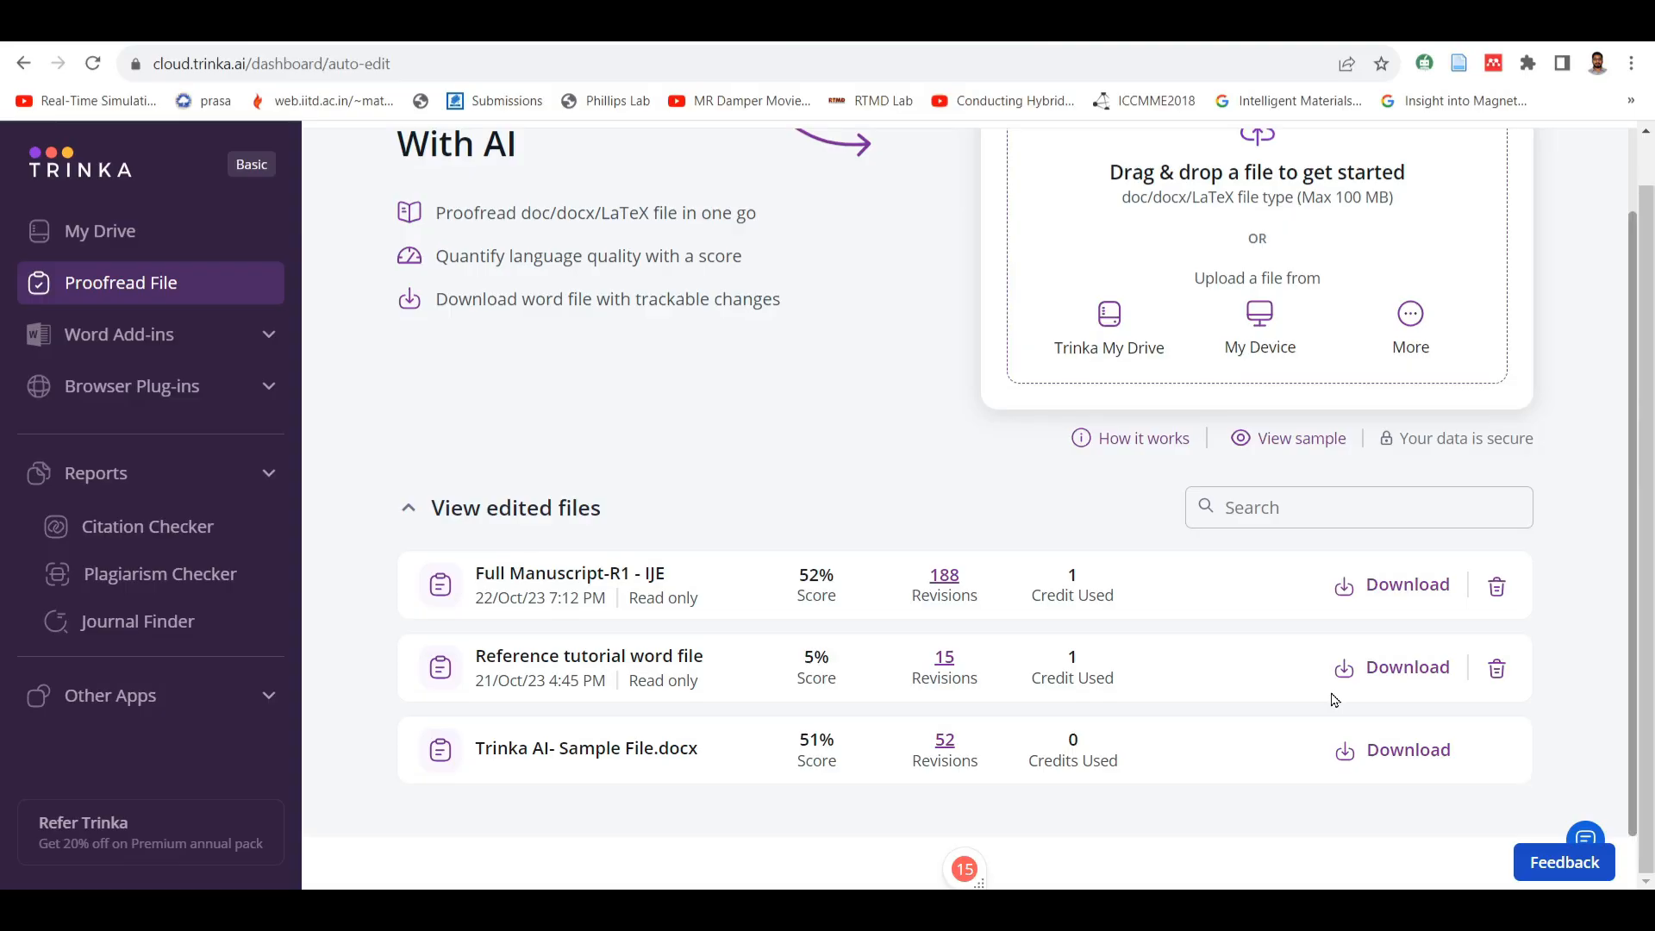
- Download the edited version of "Reference tutorial word file", open it in Word and enable its content
{"action": "left_click", "coordinate": [1412, 672]}
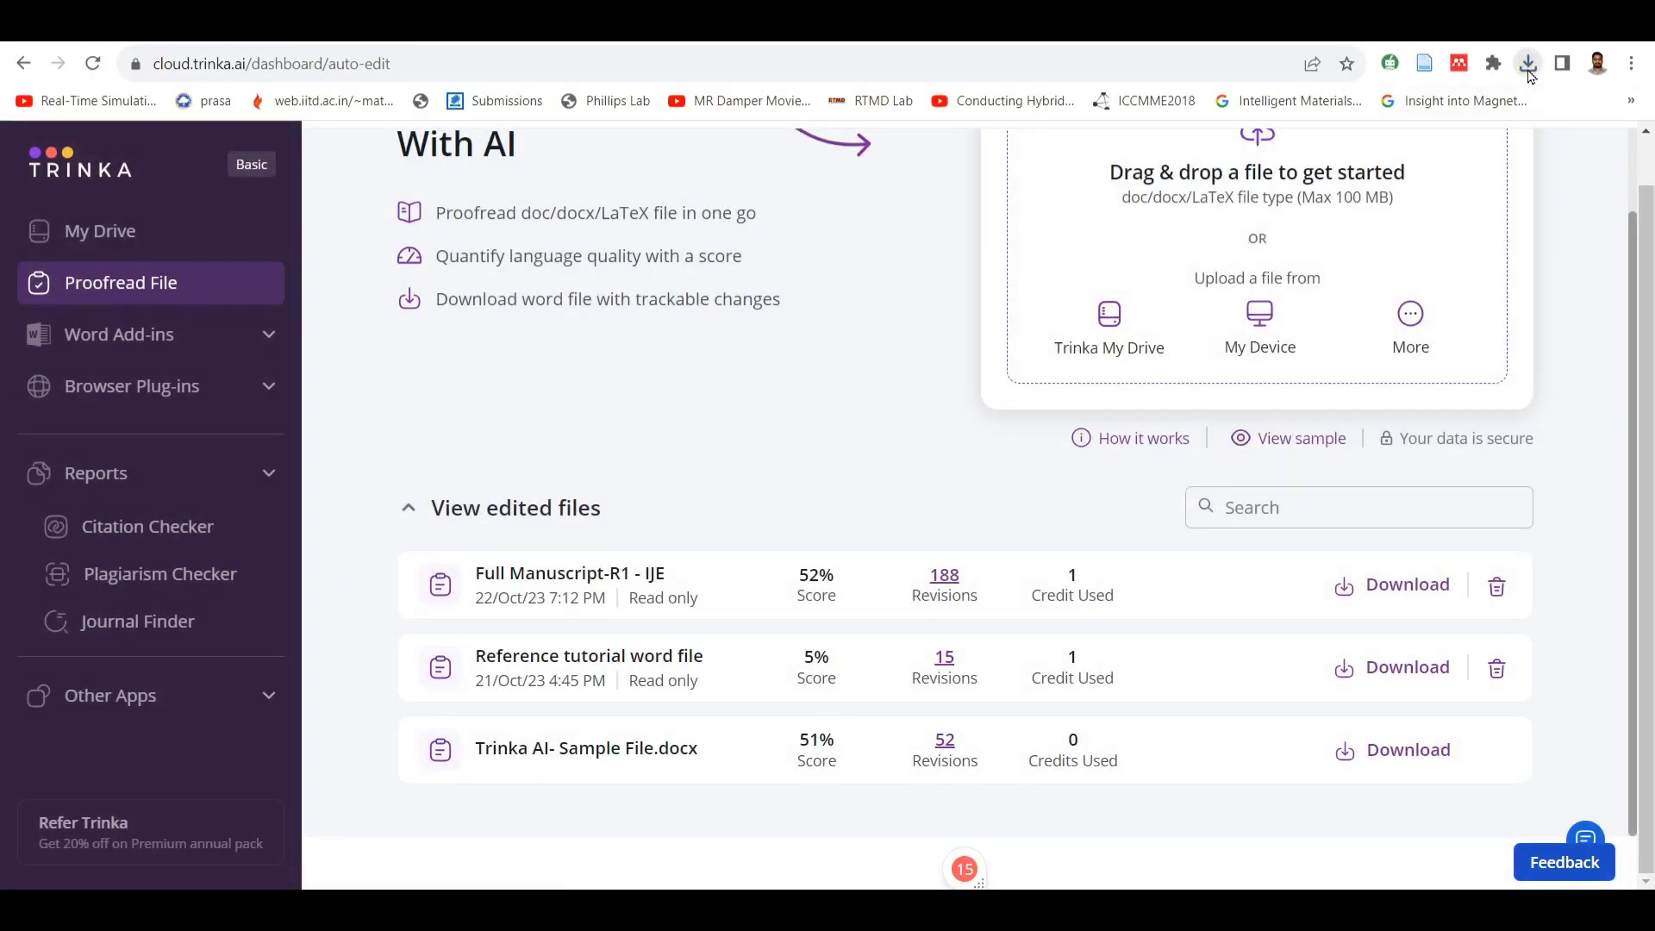
{"action": "left_click", "coordinate": [1536, 66]}
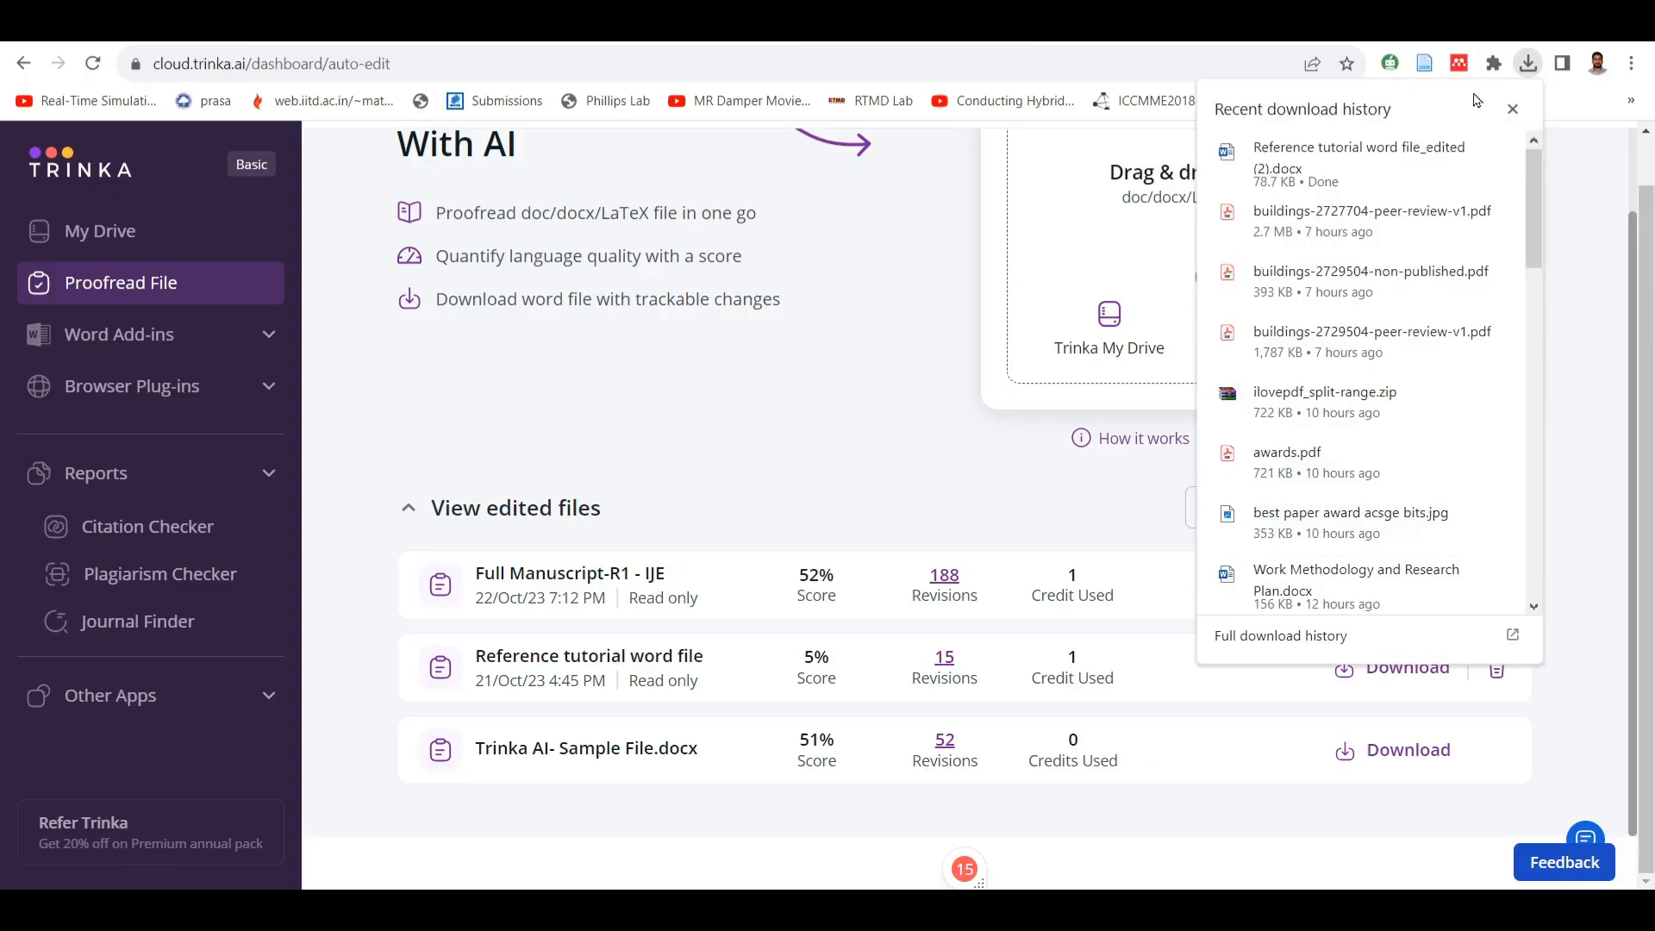
{"action": "left_click", "coordinate": [1357, 170]}
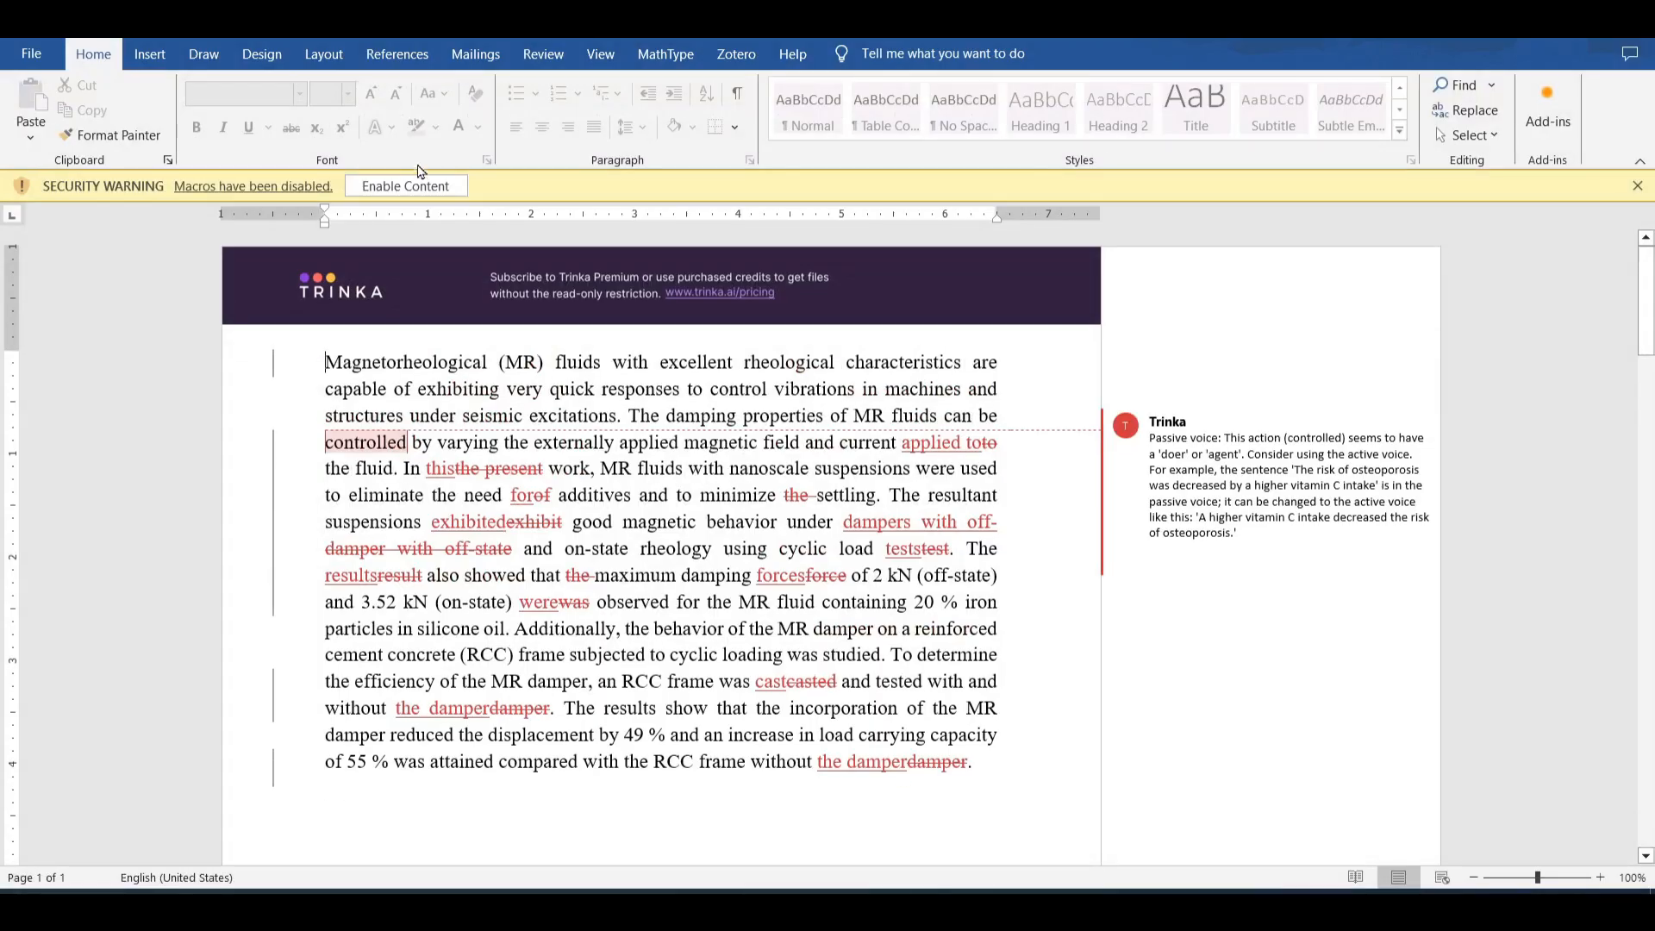
{"action": "left_click", "coordinate": [425, 193]}
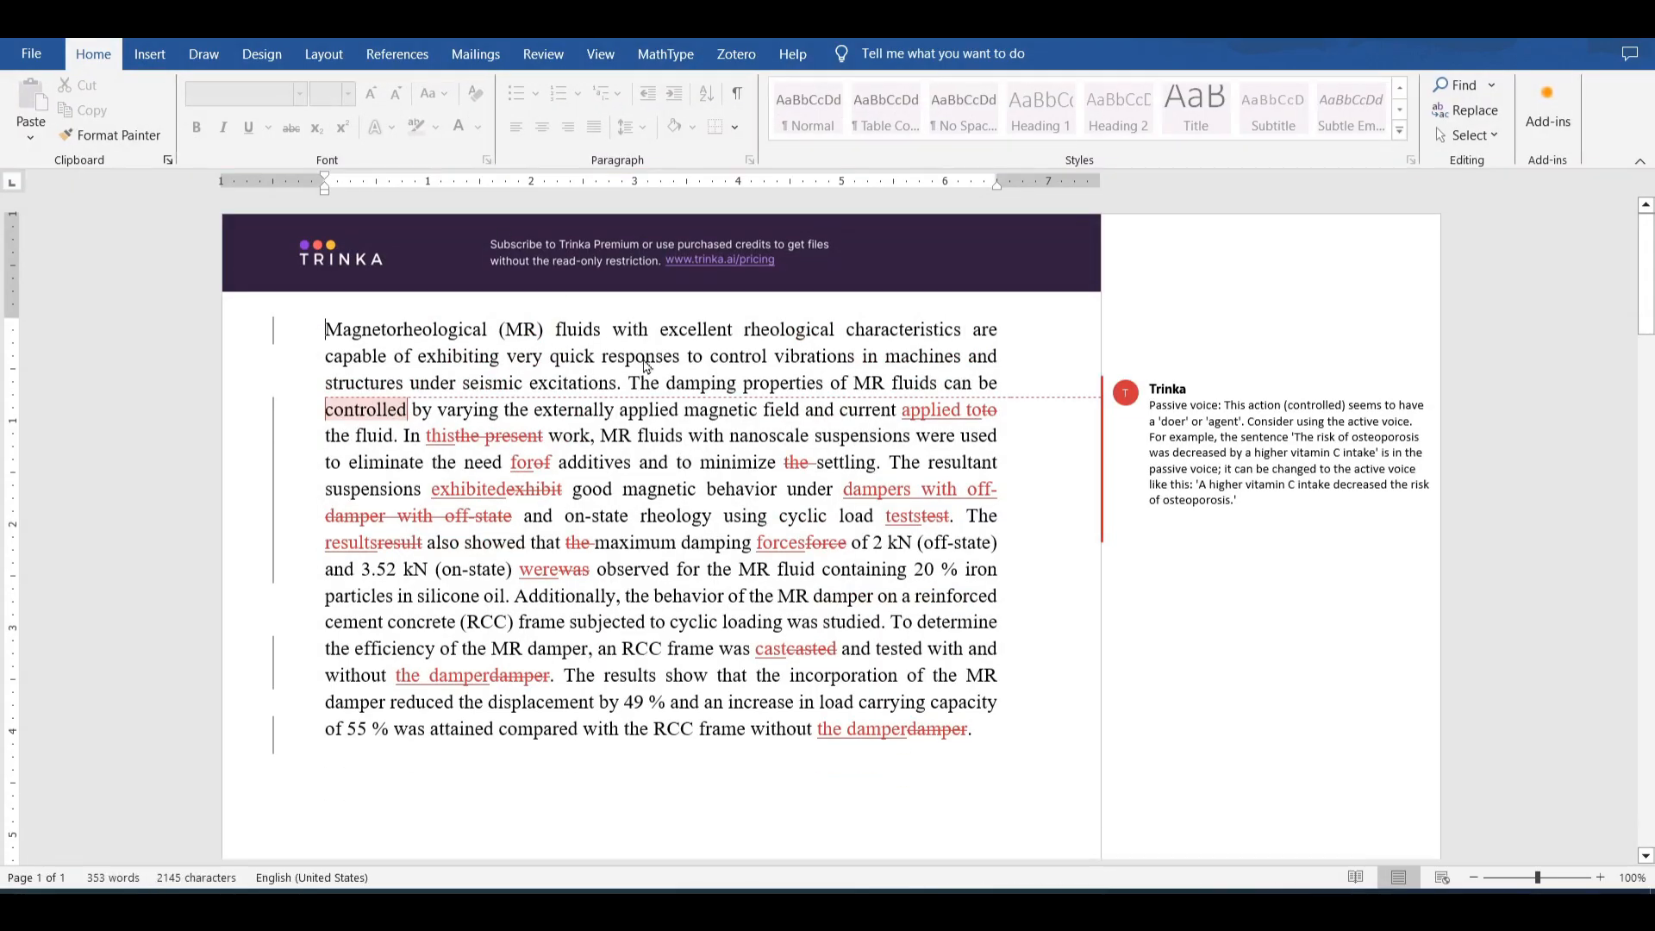
- Inspect the tracked corrections in the abstract, including "applied to", "this" replacing "the present", and the deleted "the" before "settling"
{"action": "right_click", "coordinate": [925, 412]}
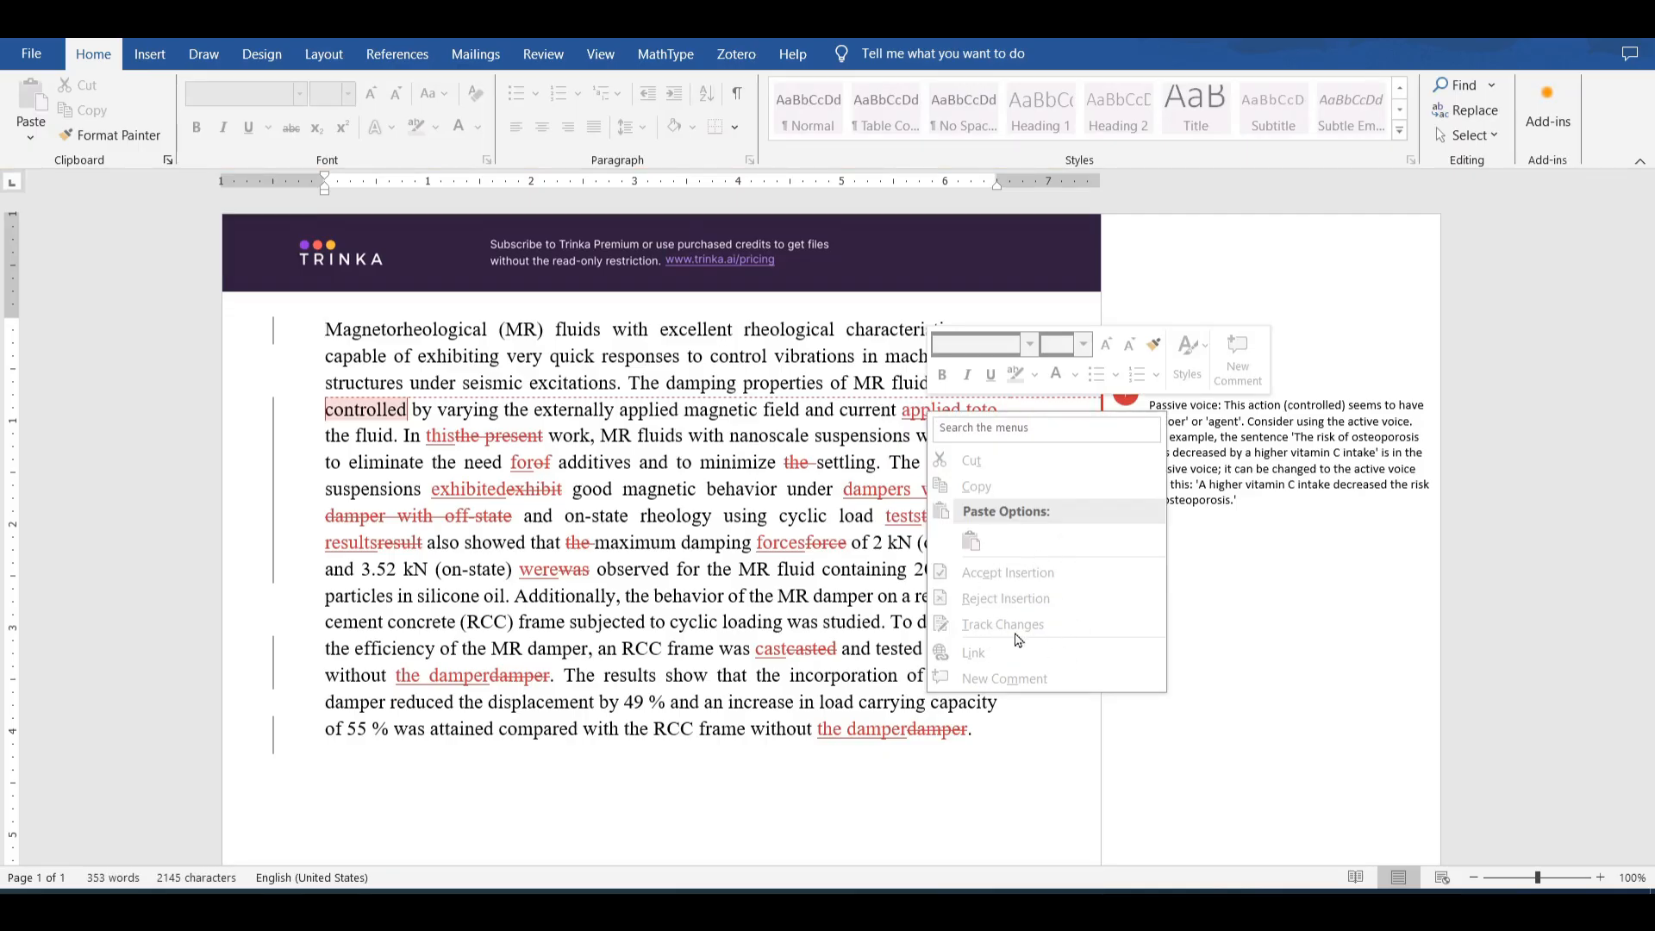
{"action": "left_click", "coordinate": [731, 491]}
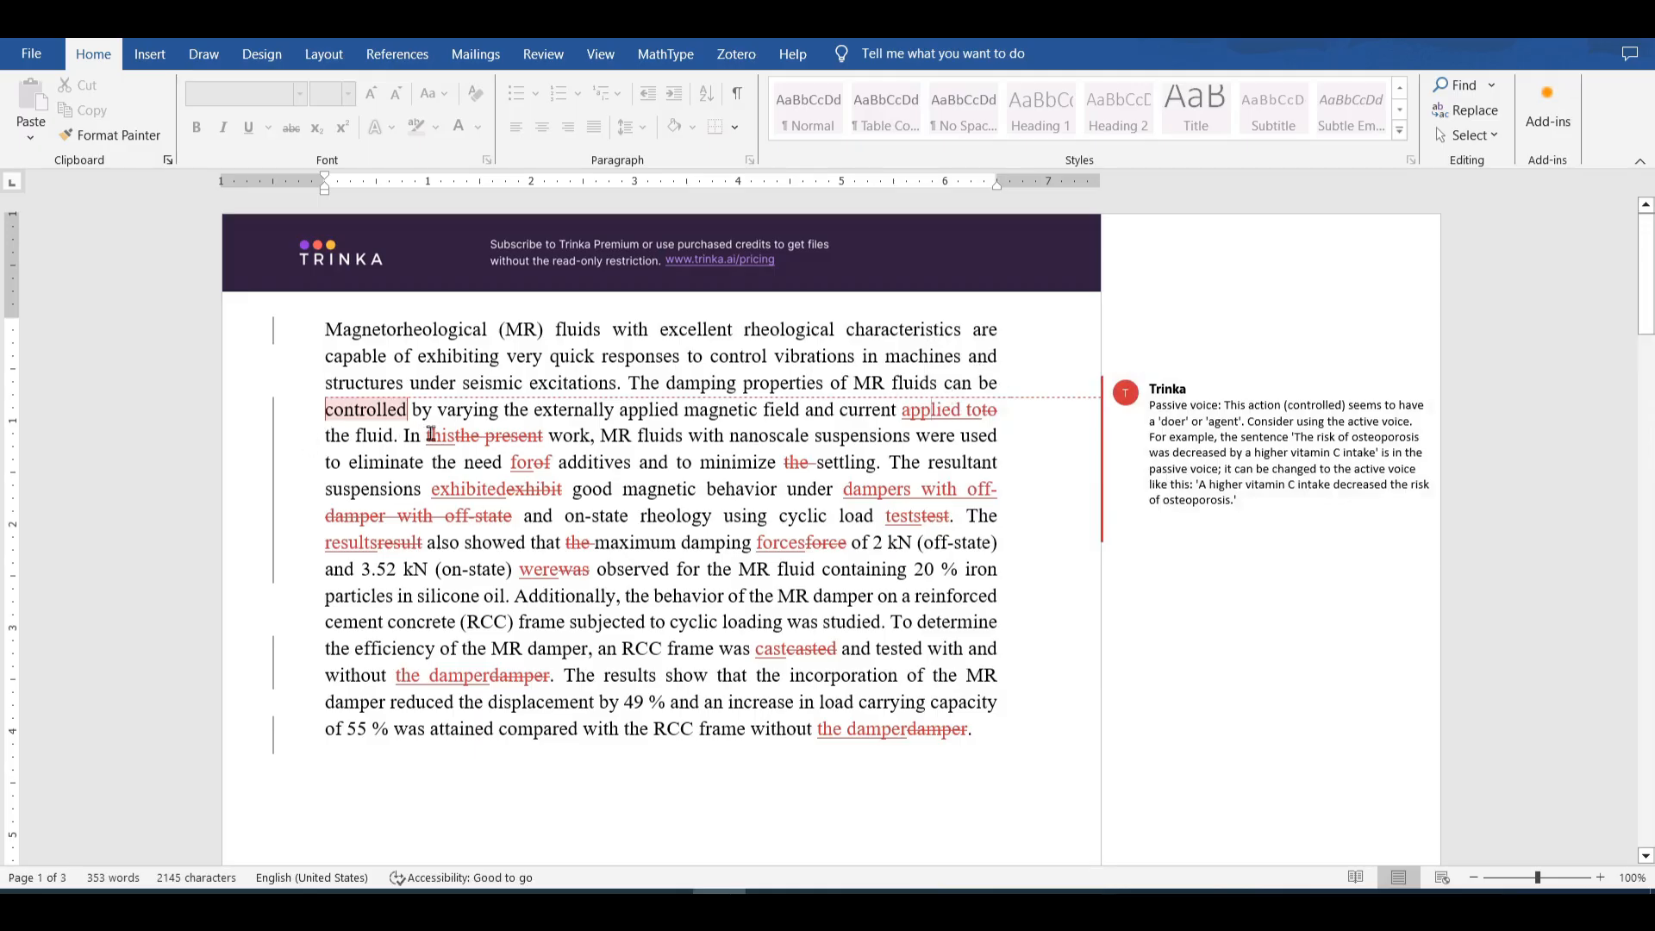
{"action": "left_click_drag", "start_coordinate": [426, 438], "coordinate": [583, 437]}
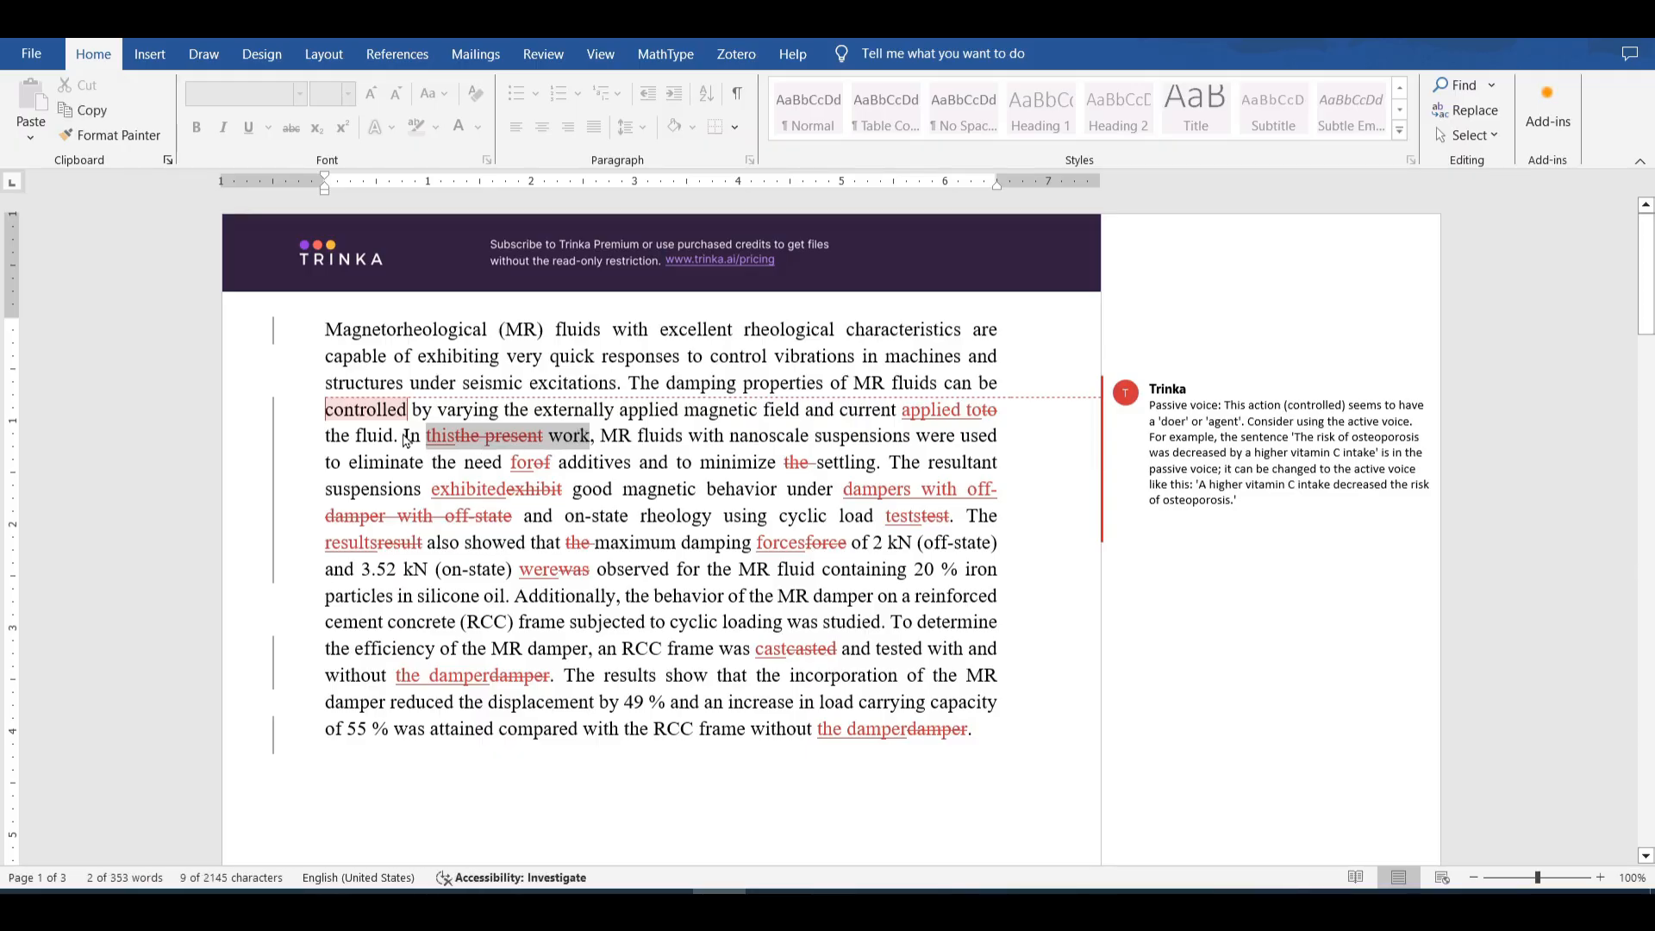
{"action": "left_click", "coordinate": [467, 430]}
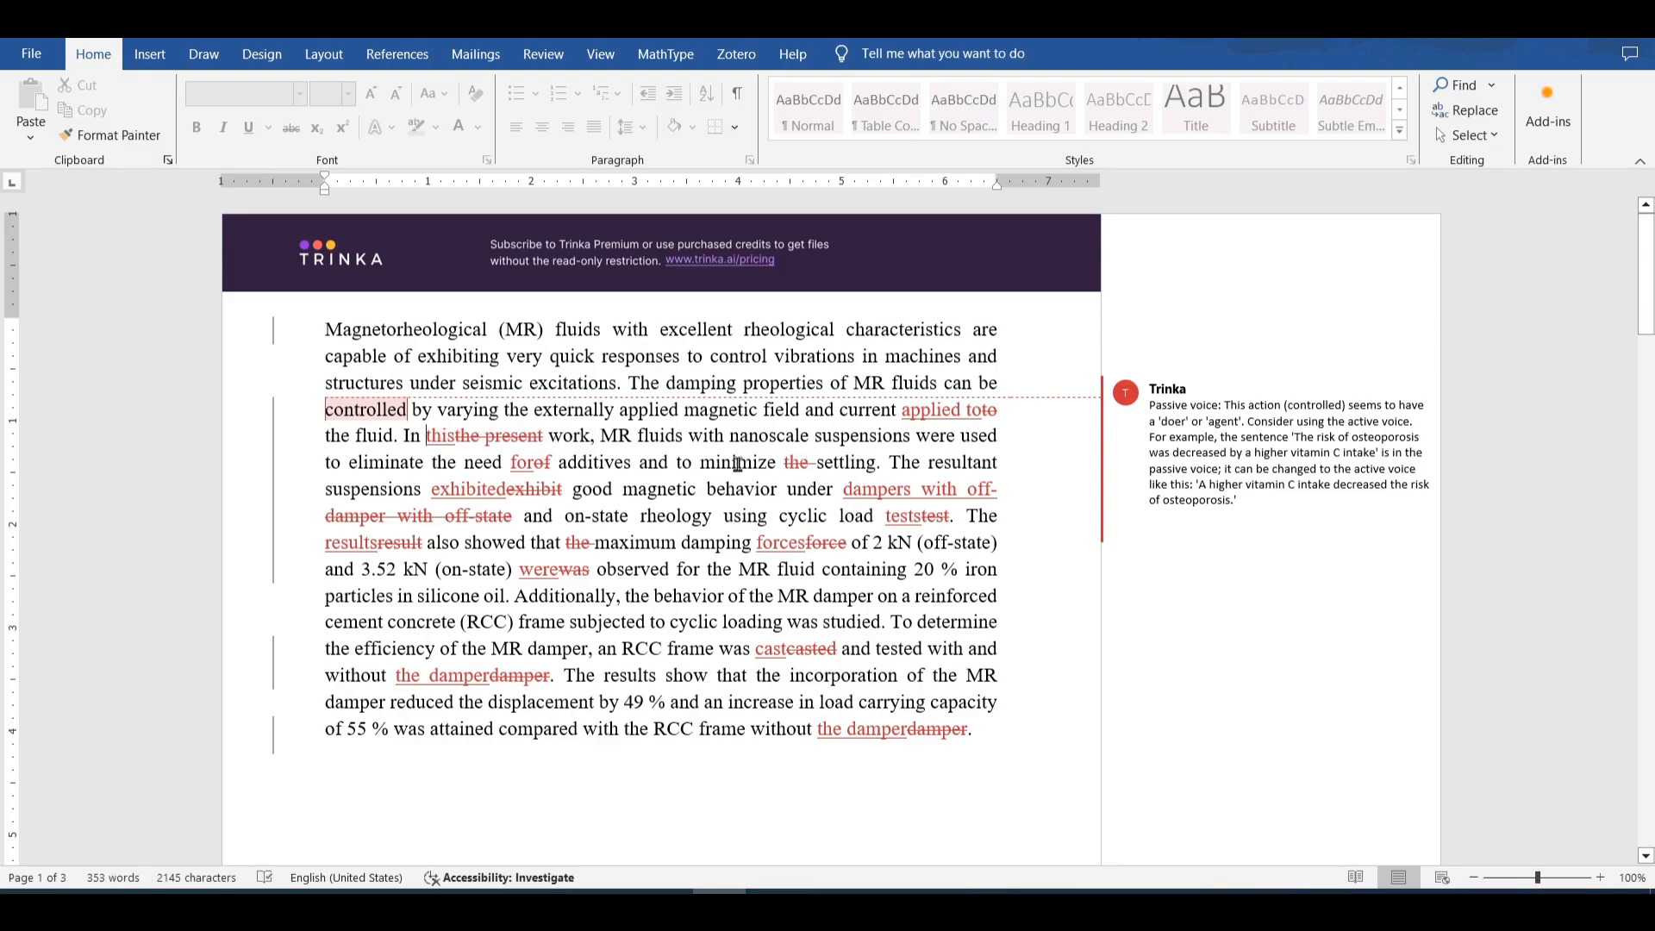
{"action": "left_click_drag", "start_coordinate": [784, 463], "coordinate": [810, 467]}
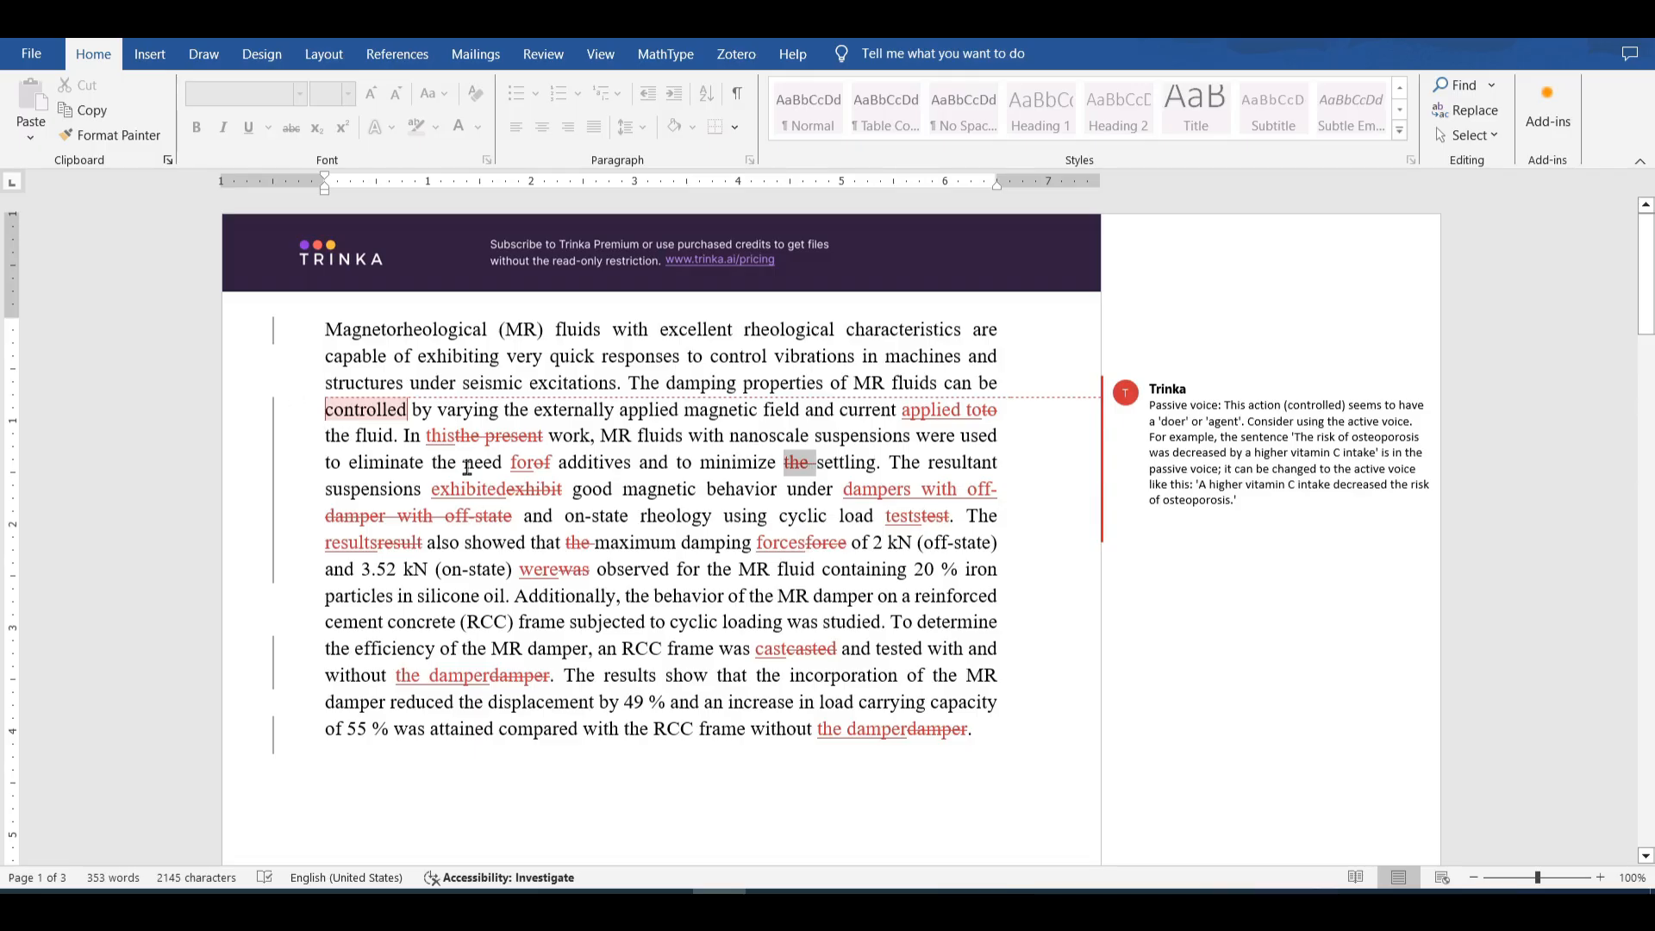
- Examine the Revision Summary below the edited abstract, including the language score and the revisions per error category
{"action": "scroll", "coordinate": [676, 494], "scroll_direction": "down", "scroll_amount": 10}
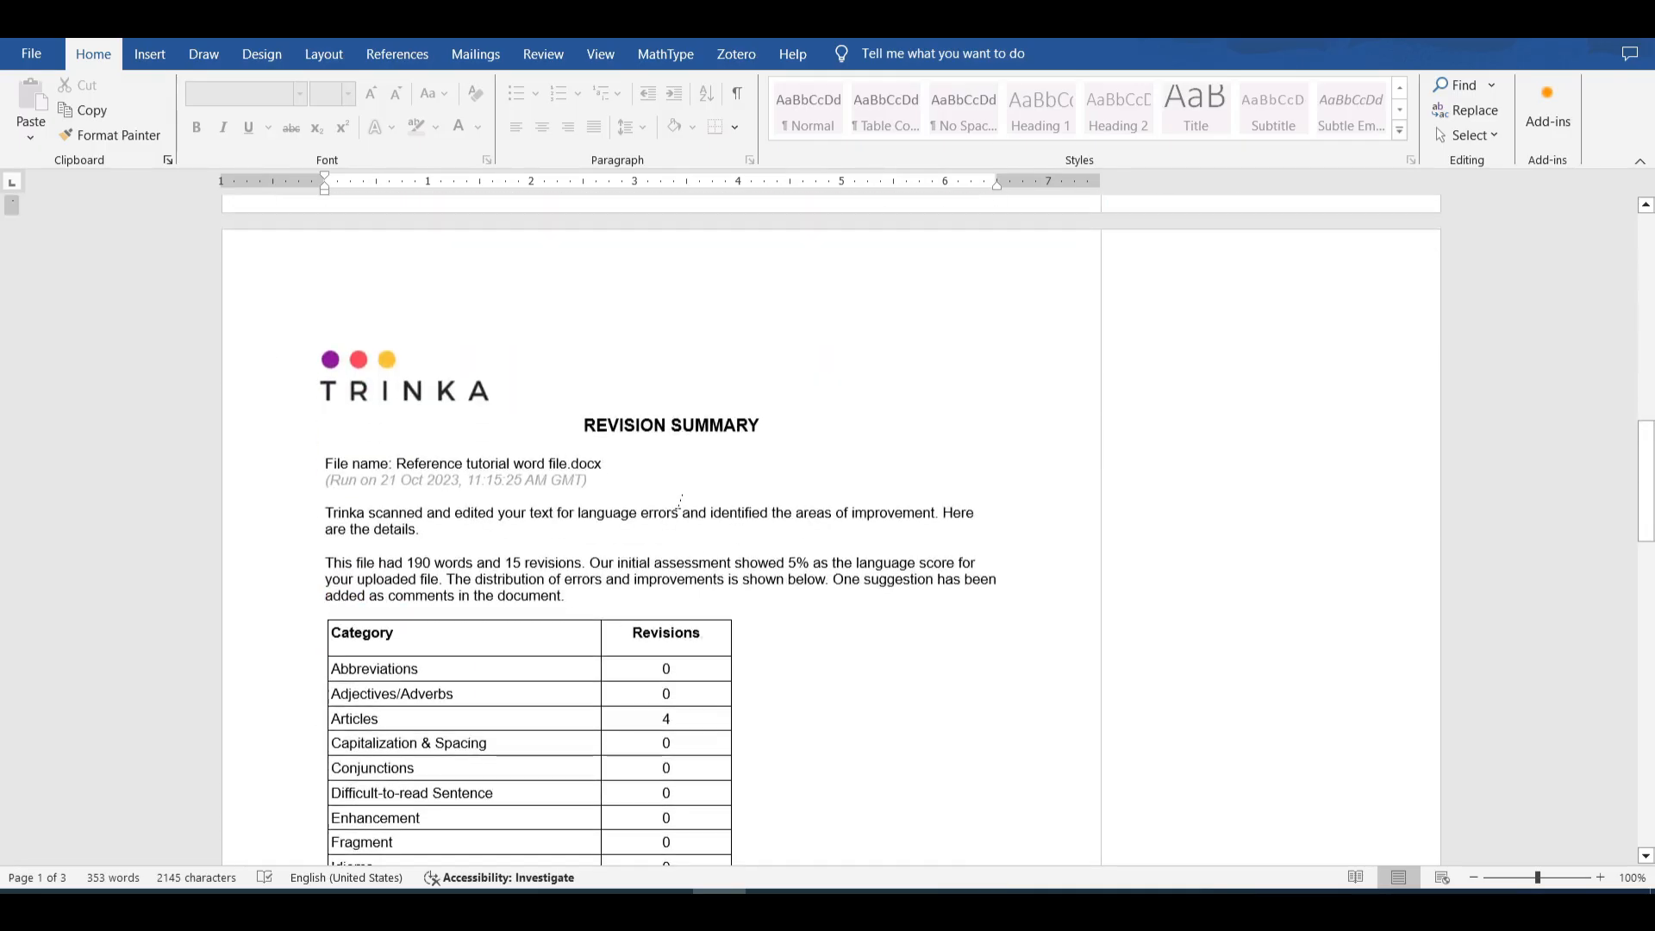
{"action": "scroll", "coordinate": [679, 499], "scroll_direction": "up", "scroll_amount": 10}
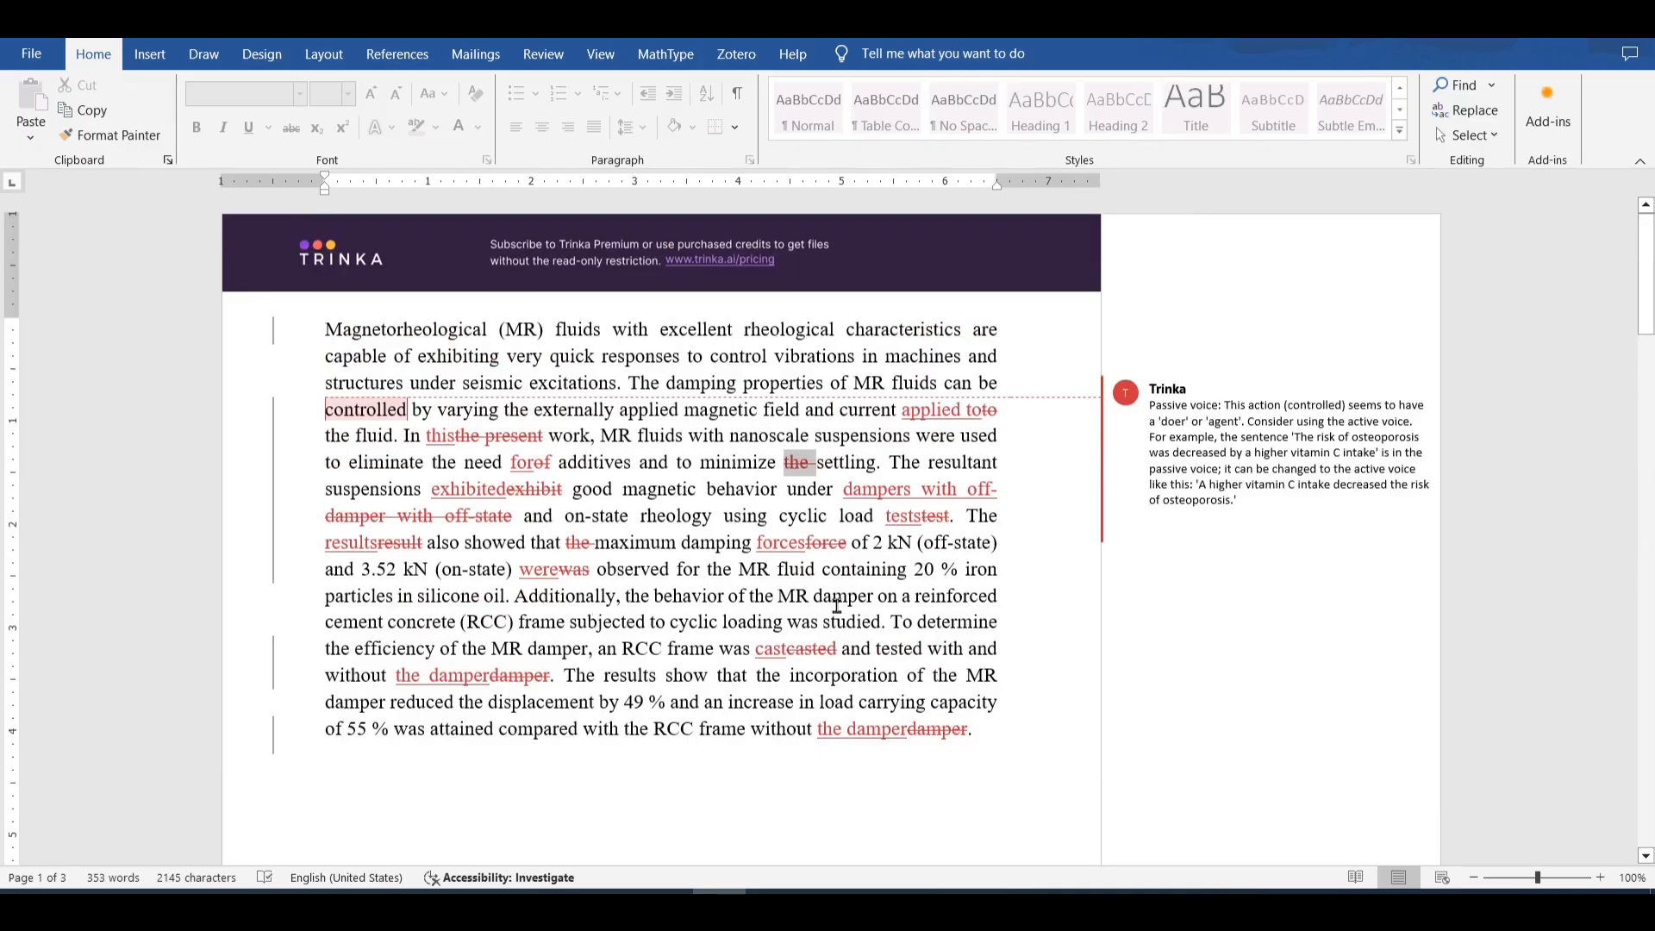
{"action": "scroll", "coordinate": [836, 606], "scroll_direction": "down", "scroll_amount": 10}
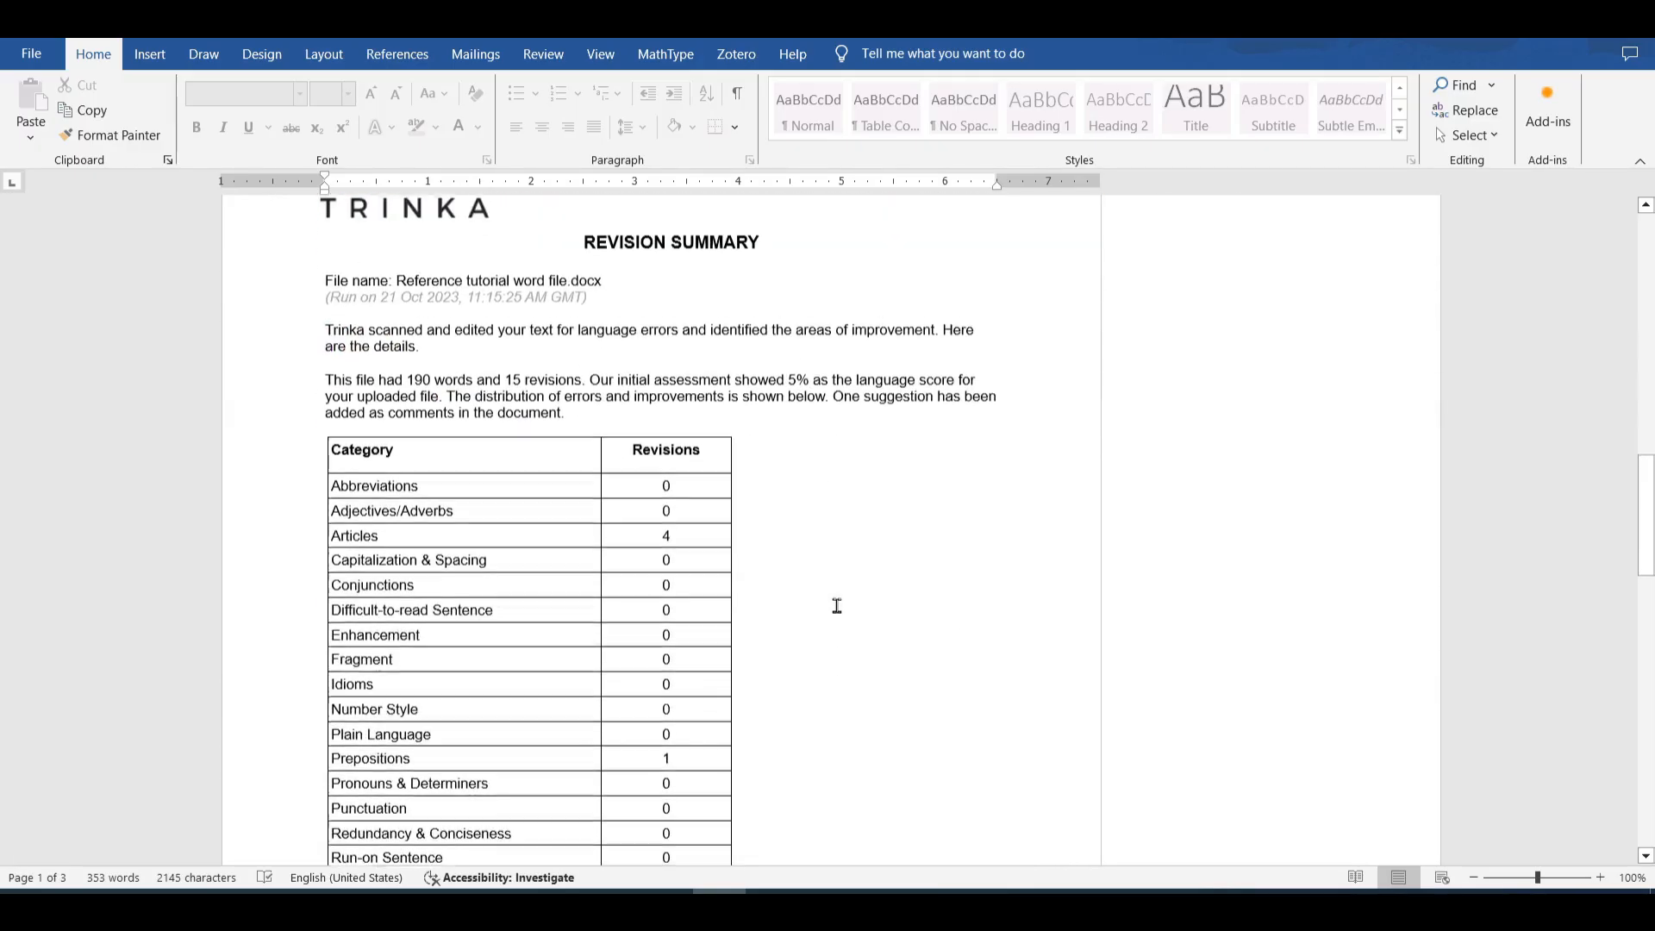
{"action": "scroll", "coordinate": [414, 363], "scroll_direction": "down", "scroll_amount": 3}
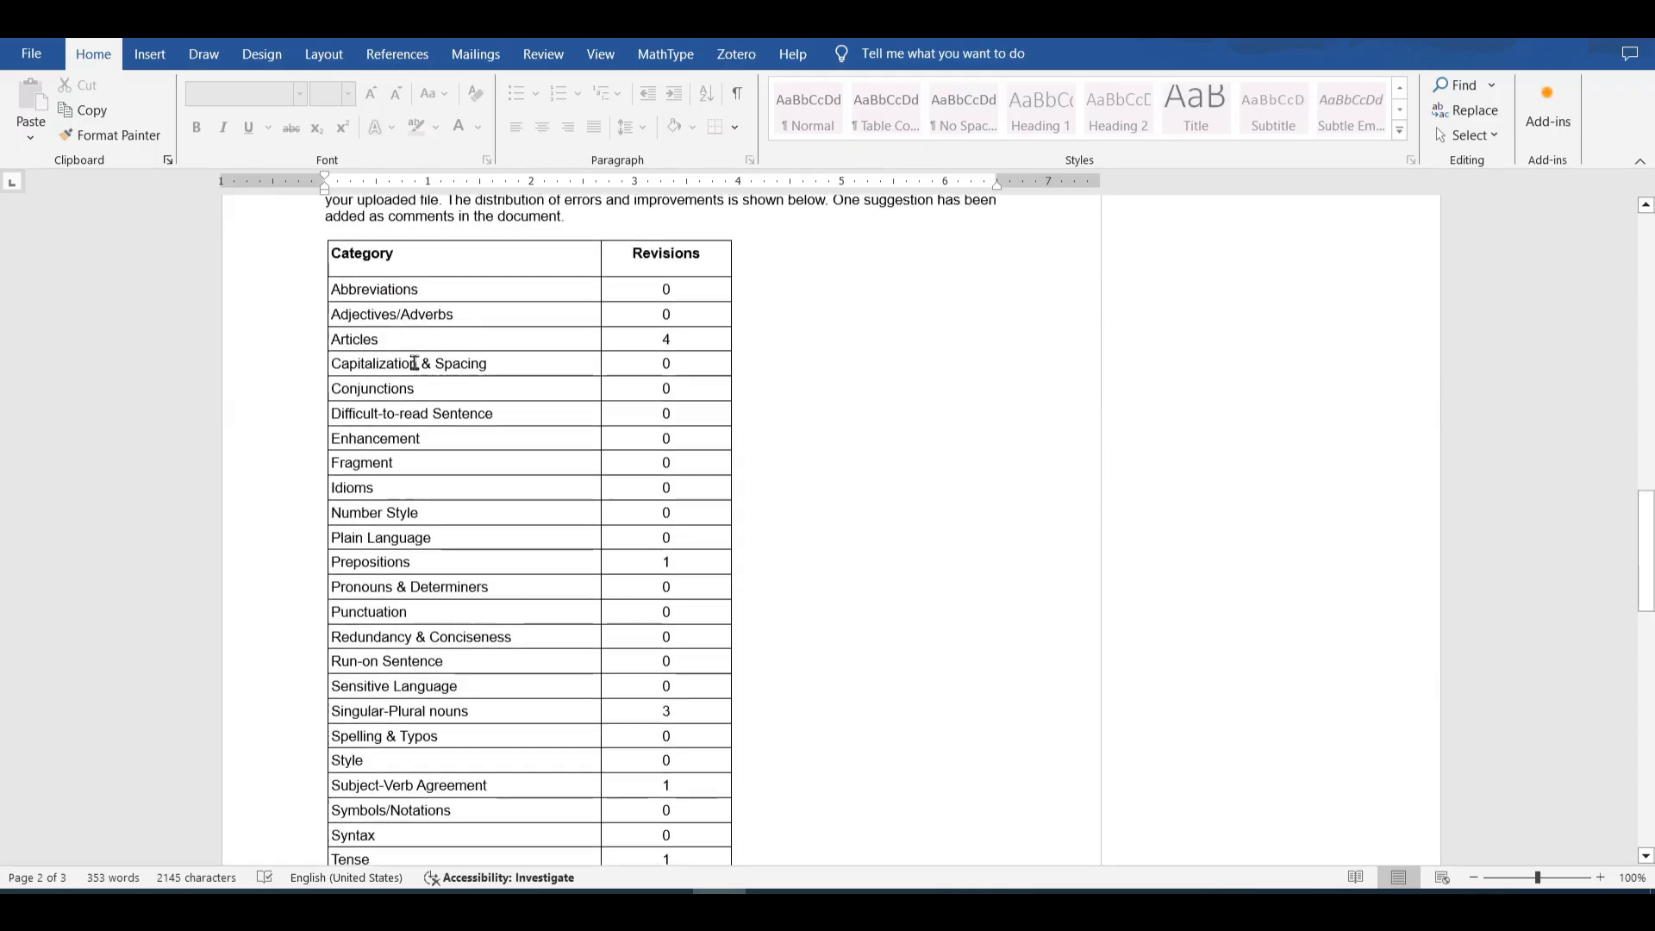
{"action": "scroll", "coordinate": [410, 330], "scroll_direction": "up", "scroll_amount": 3}
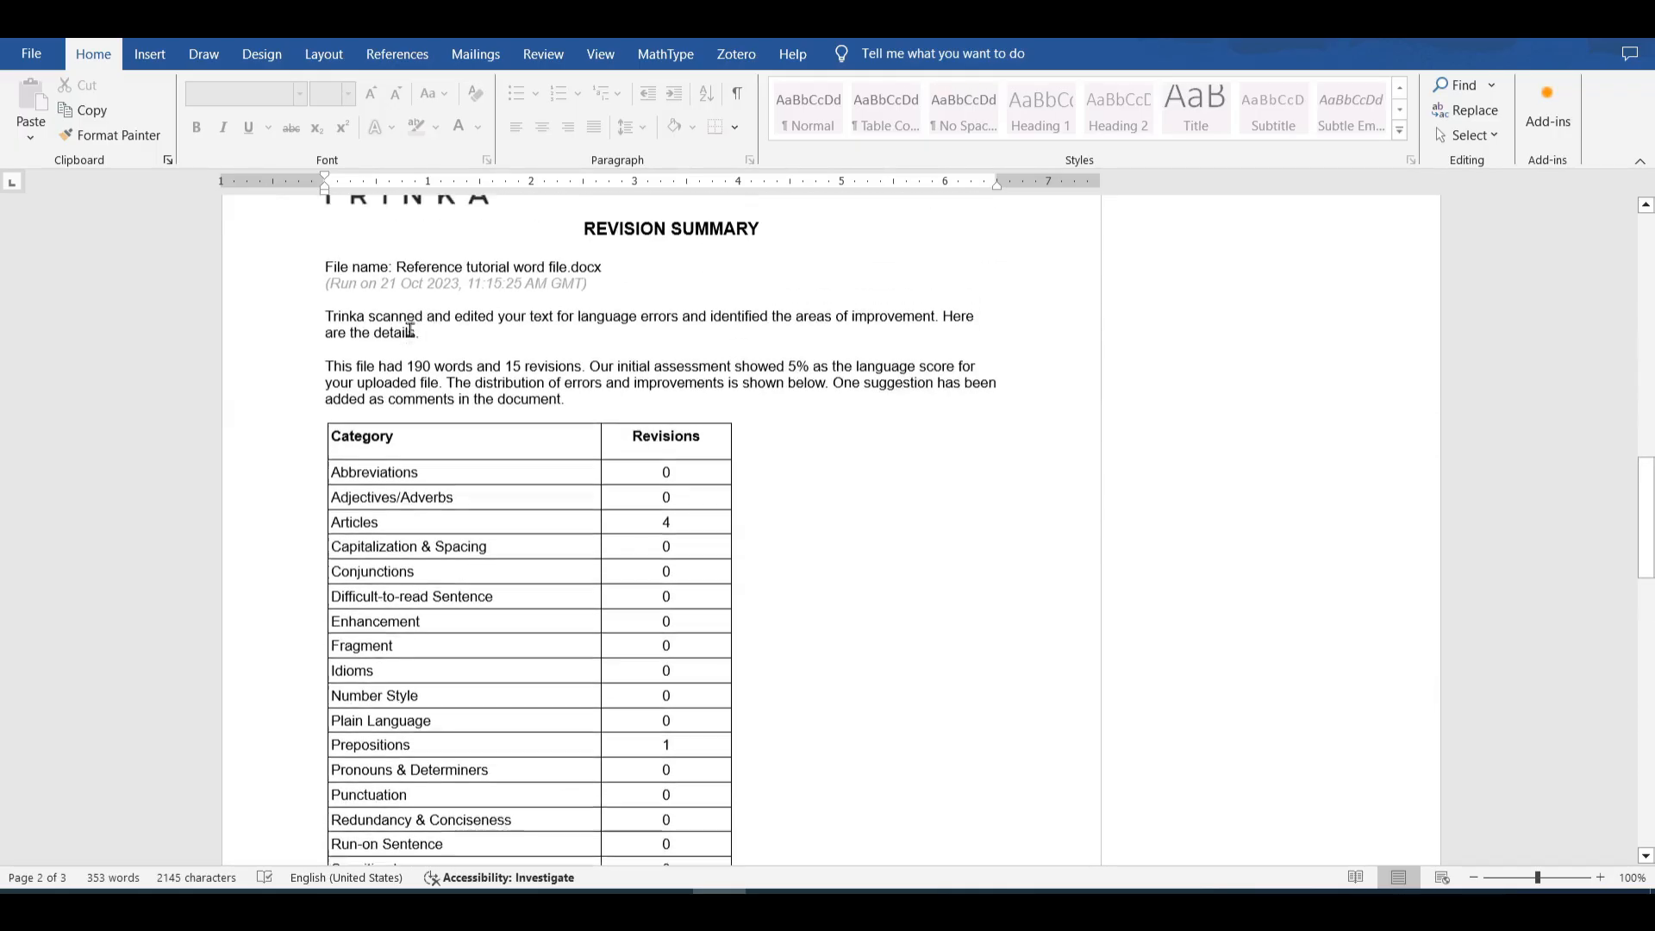
{"action": "scroll", "coordinate": [530, 524], "scroll_direction": "down", "scroll_amount": 3}
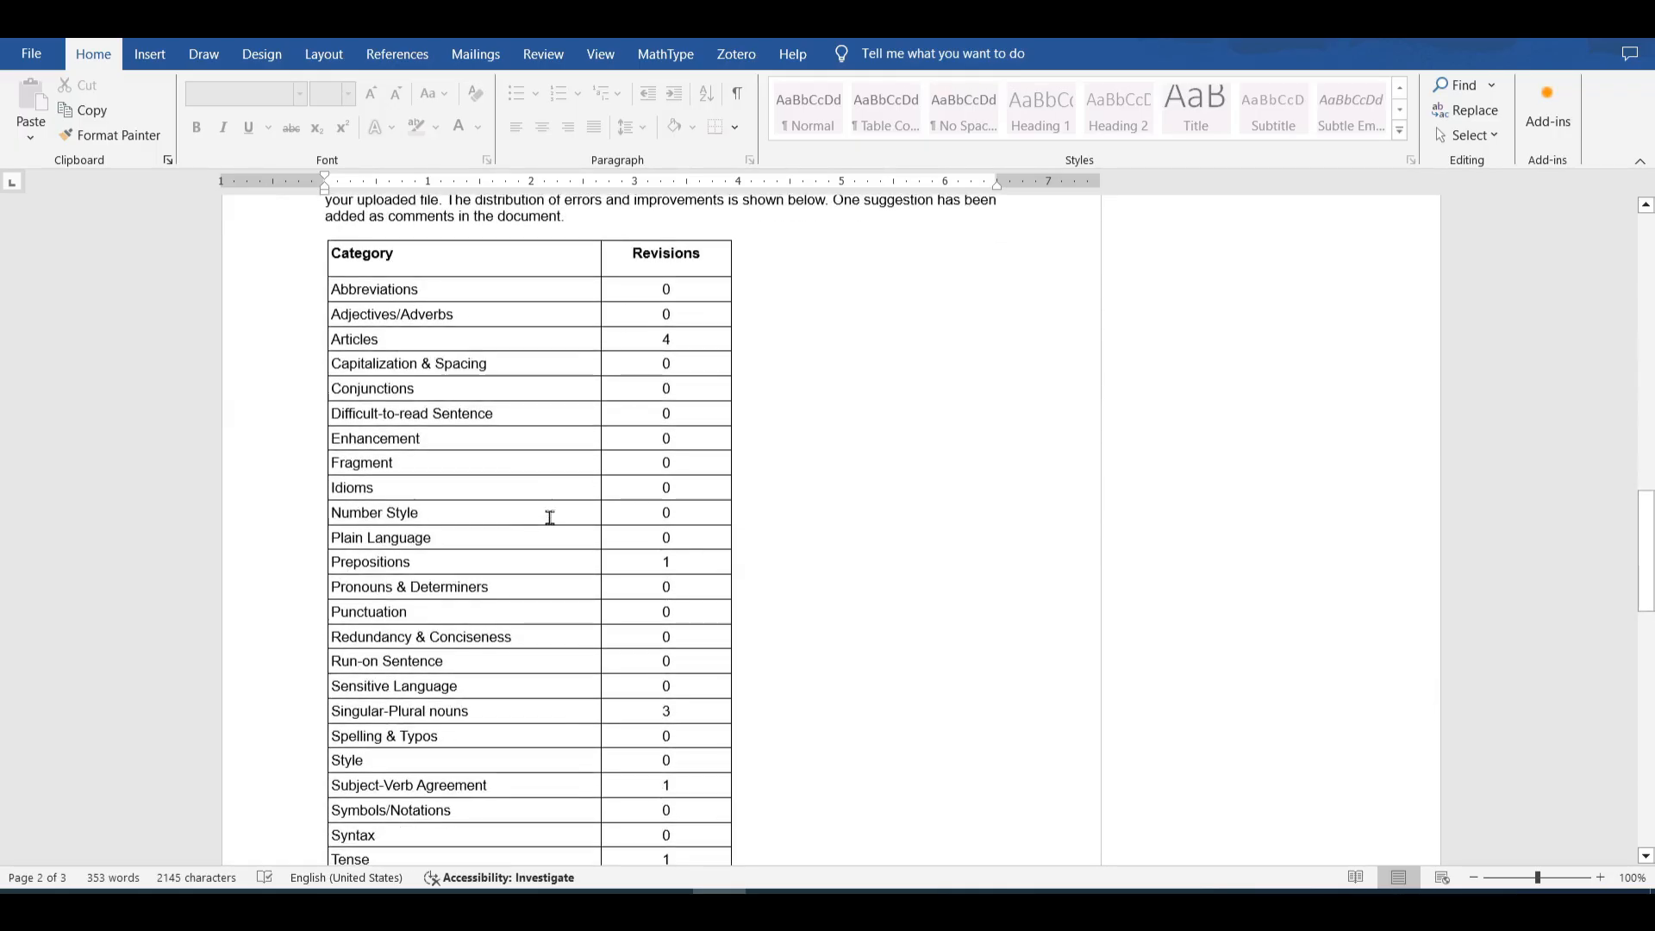
{"action": "scroll", "coordinate": [550, 517], "scroll_direction": "down", "scroll_amount": 3}
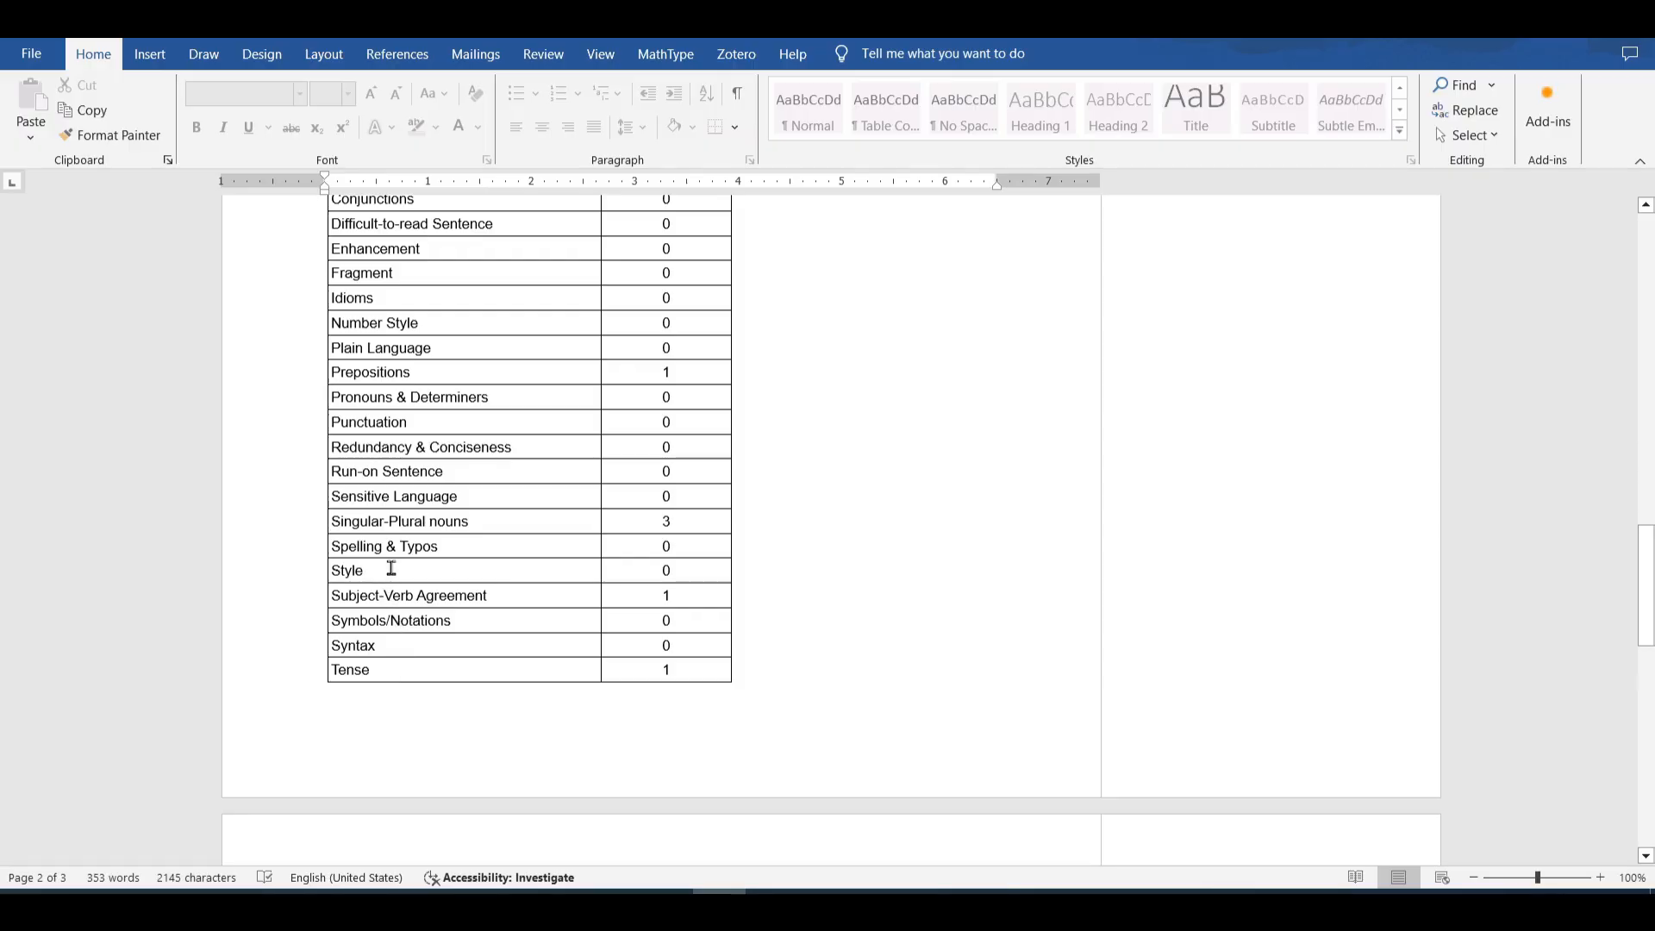
{"action": "scroll", "coordinate": [454, 552], "scroll_direction": "up", "scroll_amount": 3}
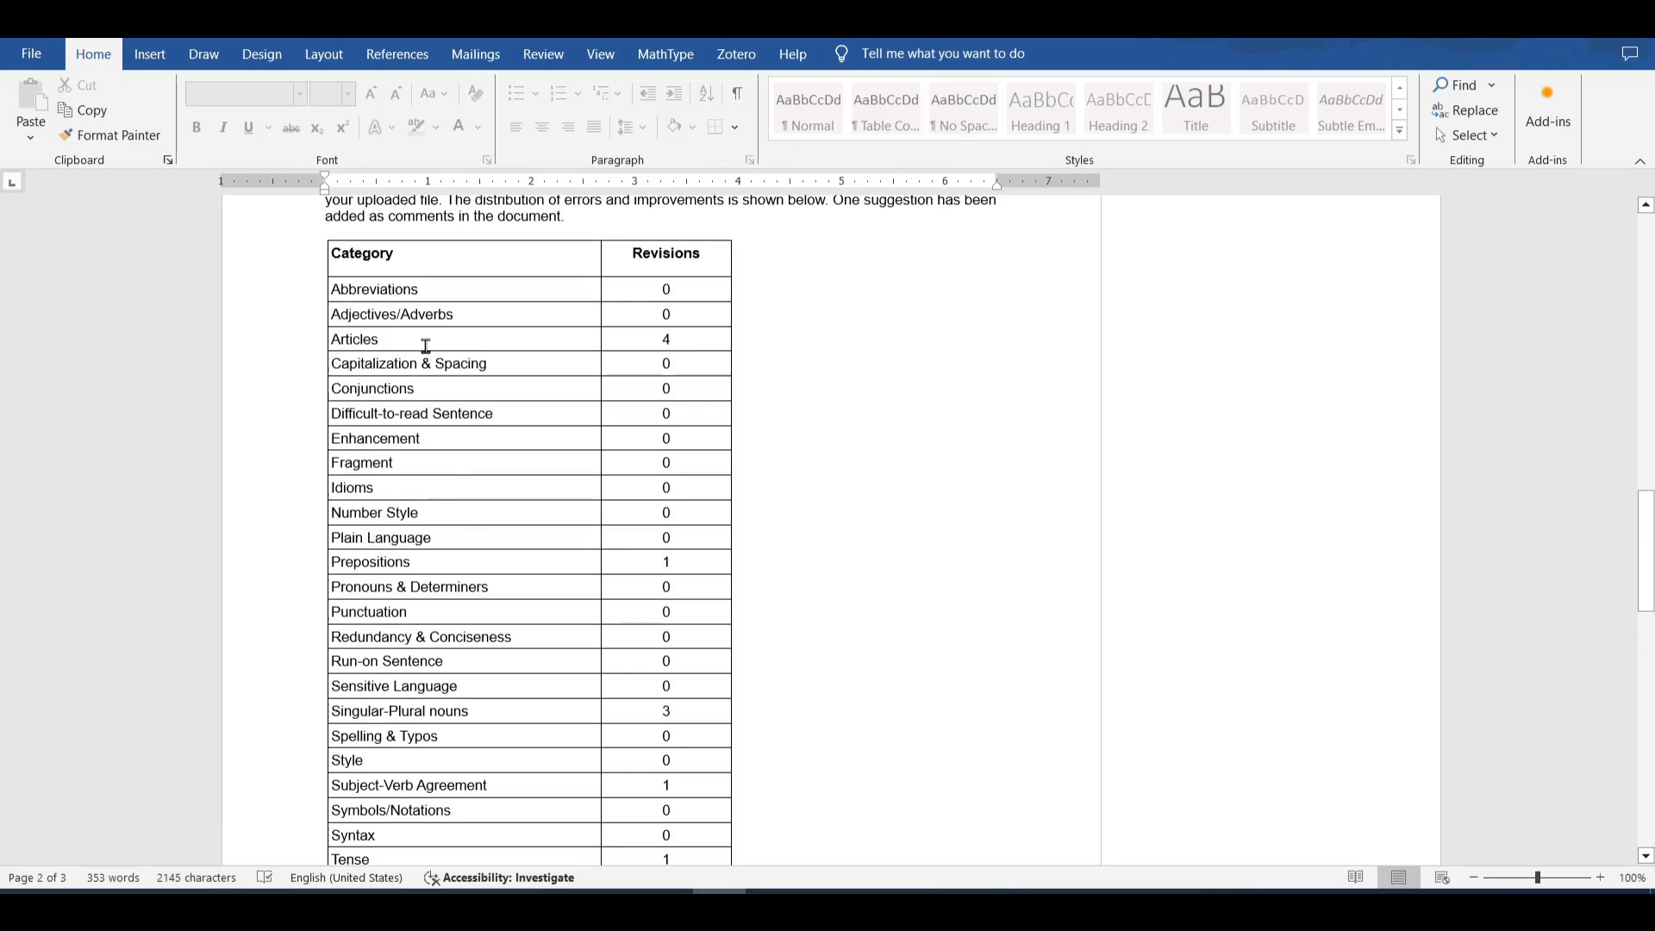
{"action": "scroll", "coordinate": [522, 533], "scroll_direction": "up", "scroll_amount": 8}
{"action": "scroll", "coordinate": [524, 536], "scroll_direction": "down", "scroll_amount": 11}
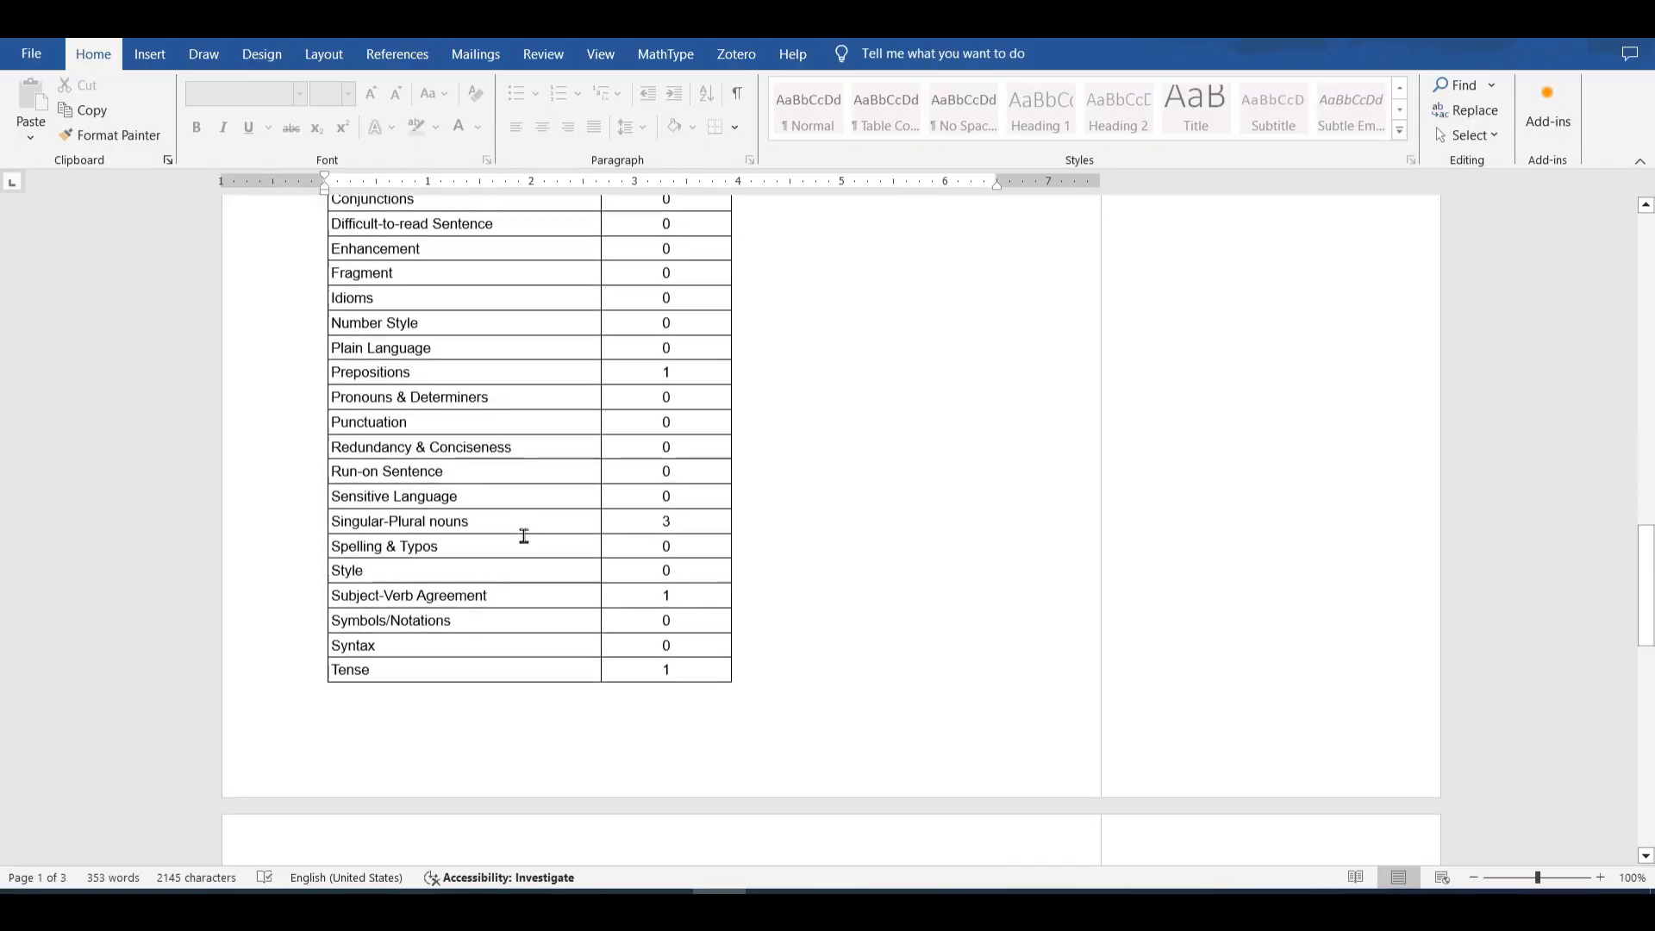
{"action": "scroll", "coordinate": [522, 536], "scroll_direction": "down", "scroll_amount": 8}
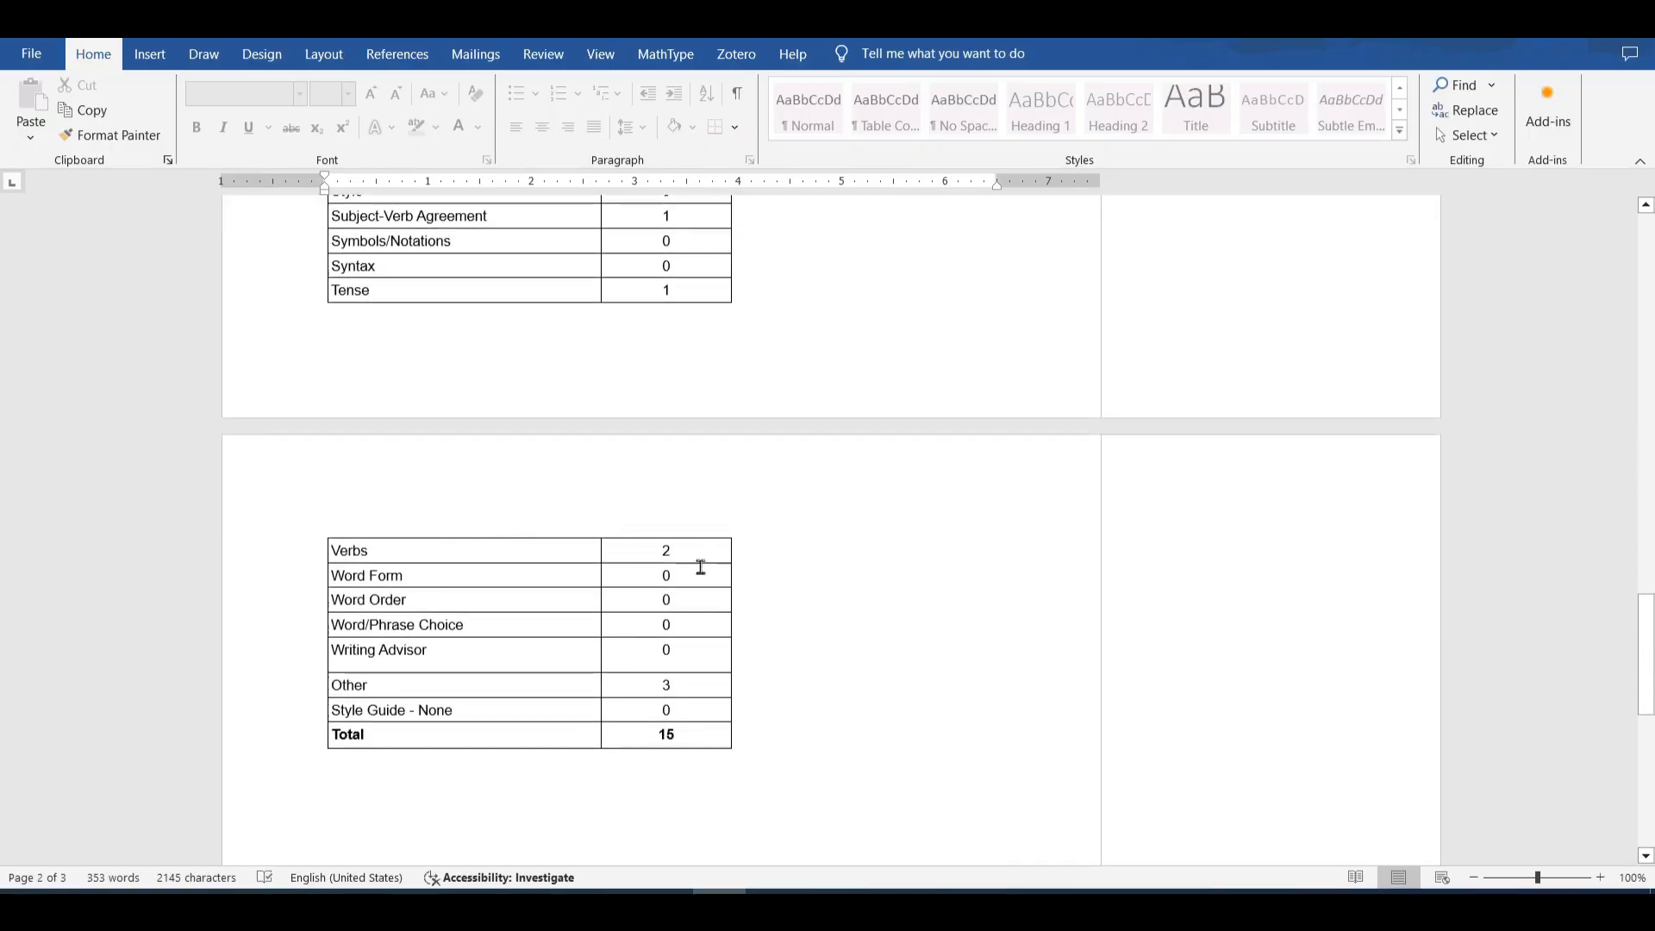
{"action": "scroll", "coordinate": [554, 673], "scroll_direction": "down", "scroll_amount": 4}
{"action": "scroll", "coordinate": [665, 609], "scroll_direction": "up", "scroll_amount": 20}
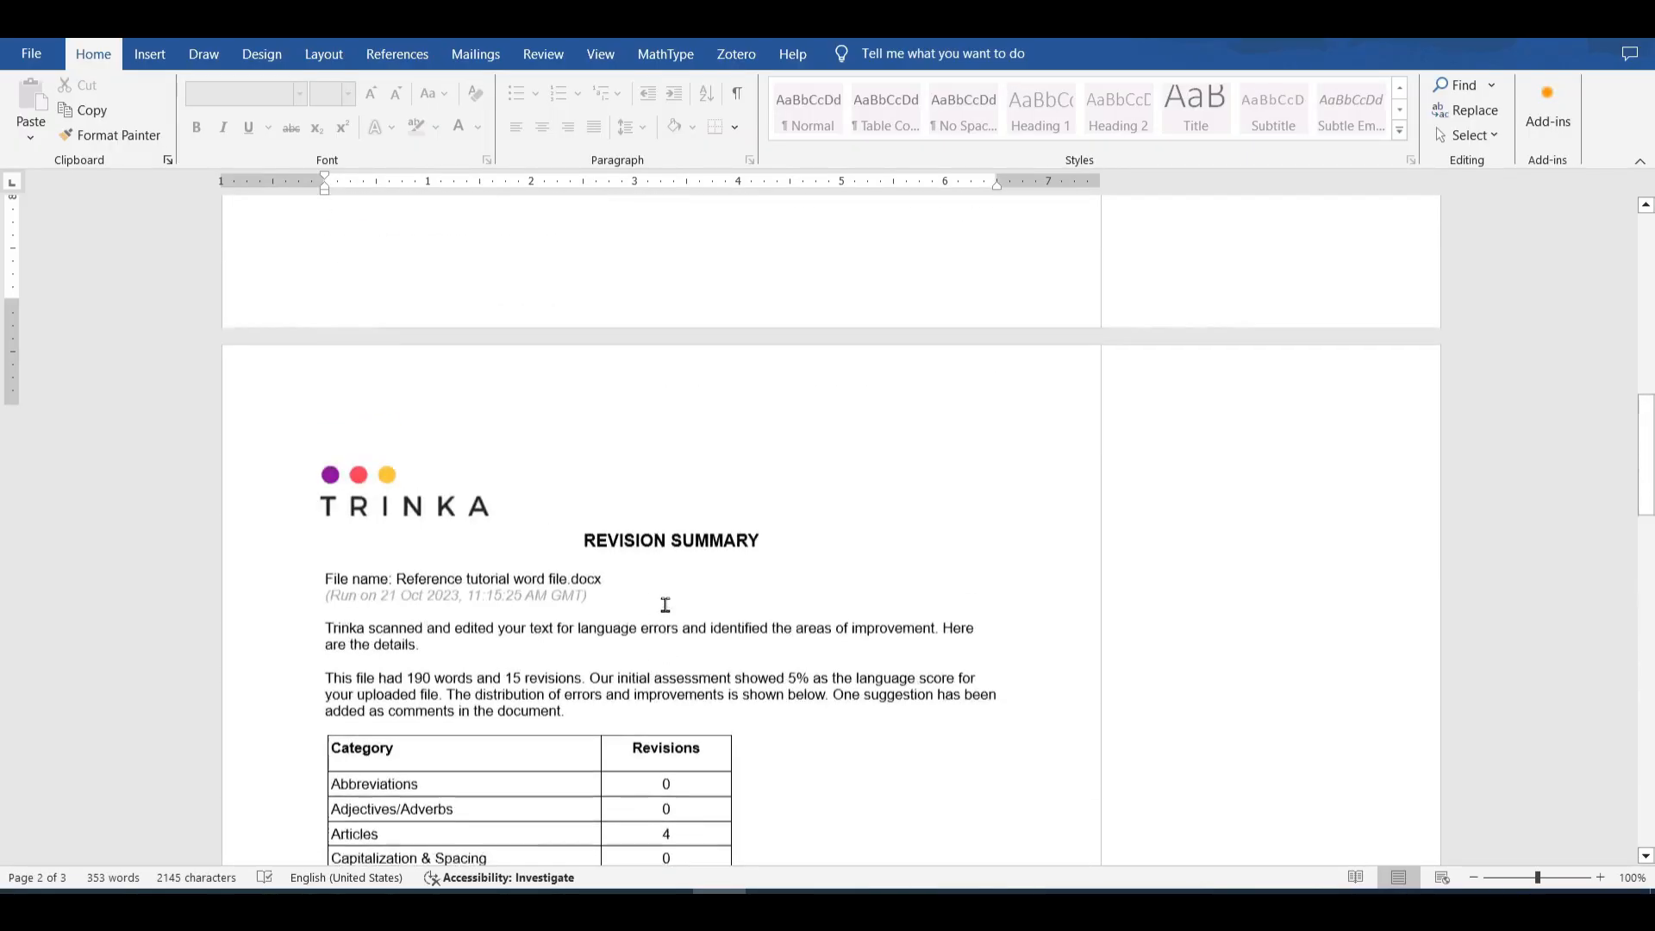
{"action": "scroll", "coordinate": [665, 605], "scroll_direction": "up", "scroll_amount": 20}
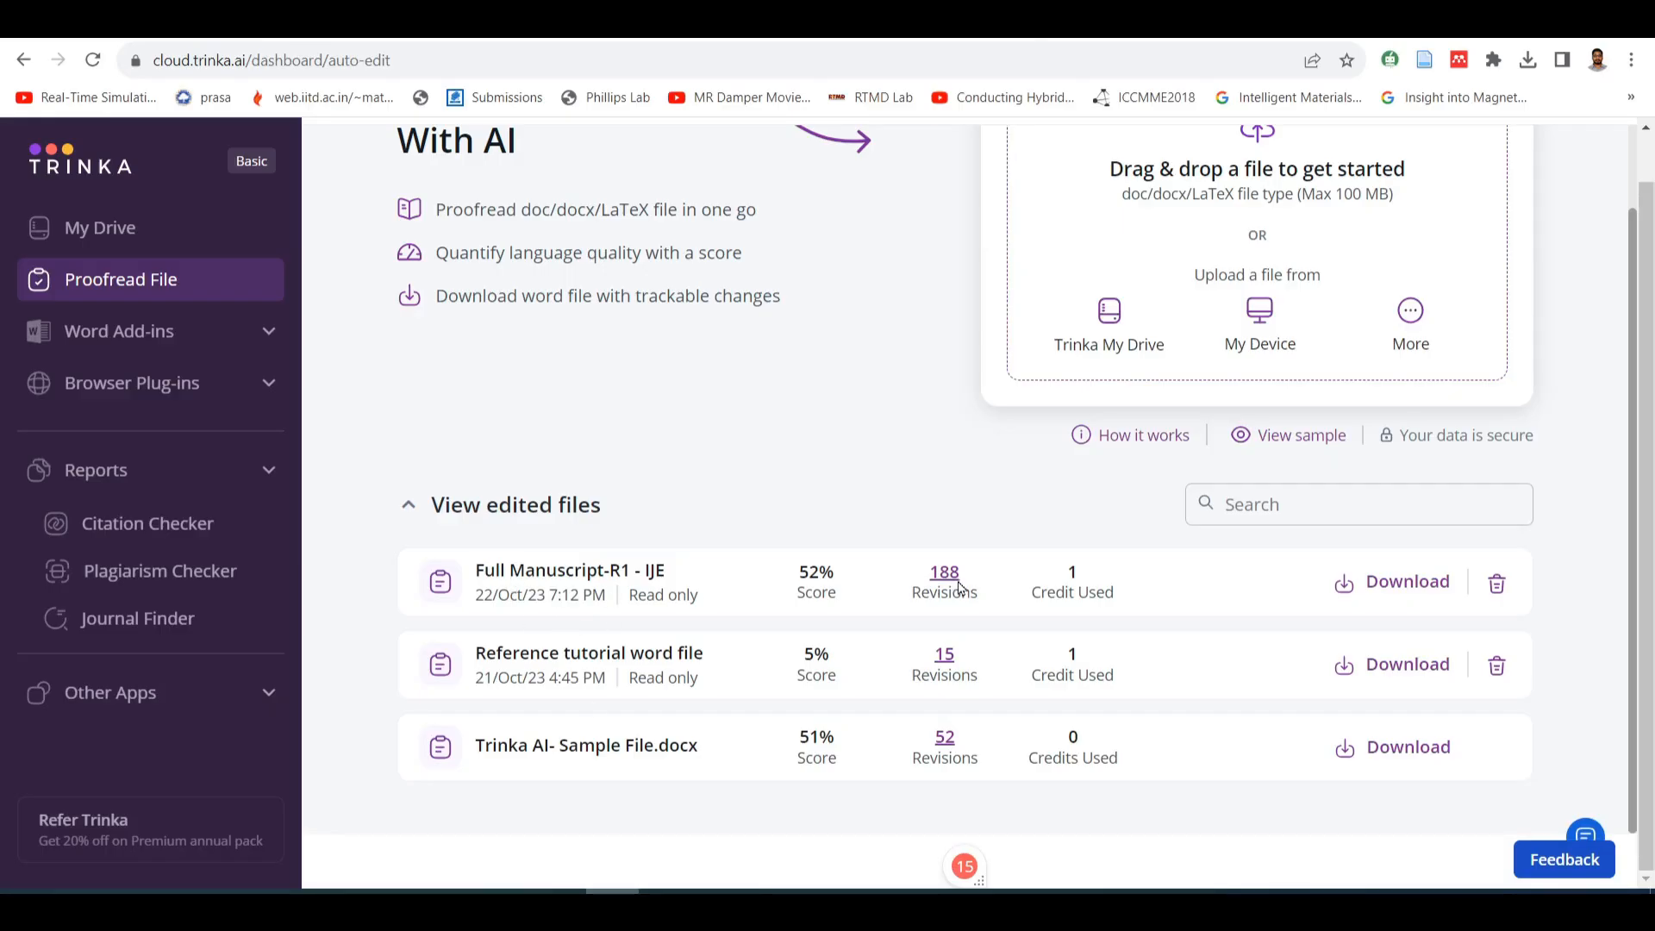
- Open the revision summary of "Full Manuscript-R1 - IJE", review its revisions per error category, and close it
{"action": "left_click_drag", "start_coordinate": [968, 580], "coordinate": [915, 582]}
{"action": "left_click", "coordinate": [912, 581]}
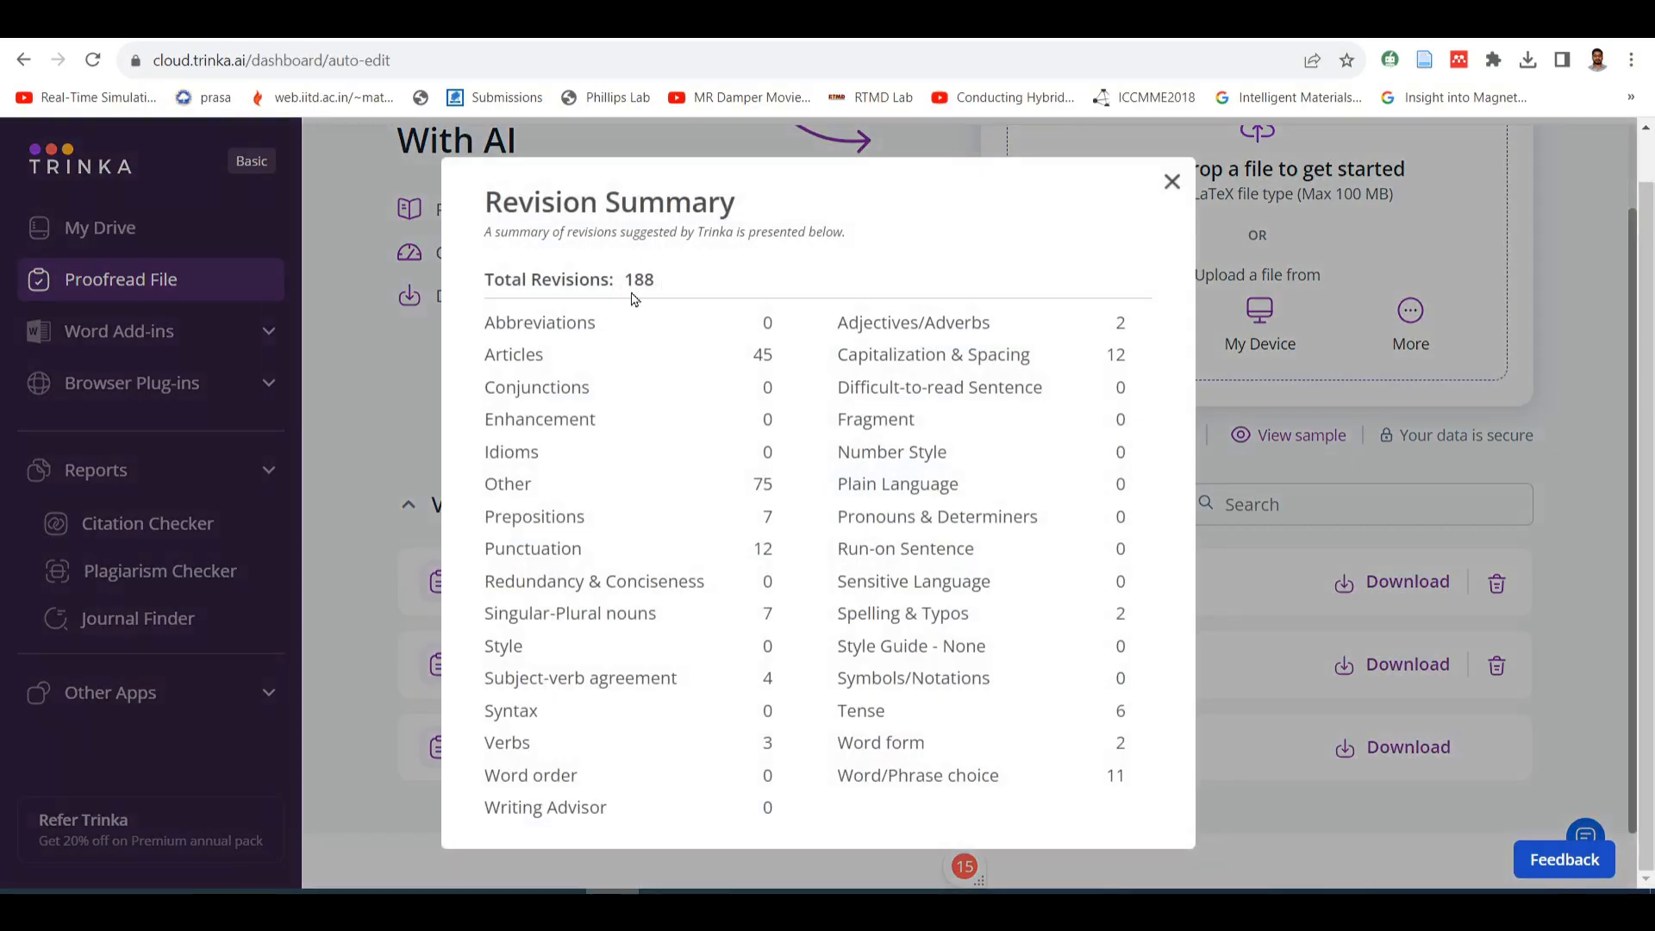
{"action": "left_click_drag", "start_coordinate": [626, 286], "coordinate": [706, 287]}
{"action": "left_click", "coordinate": [1171, 181]}
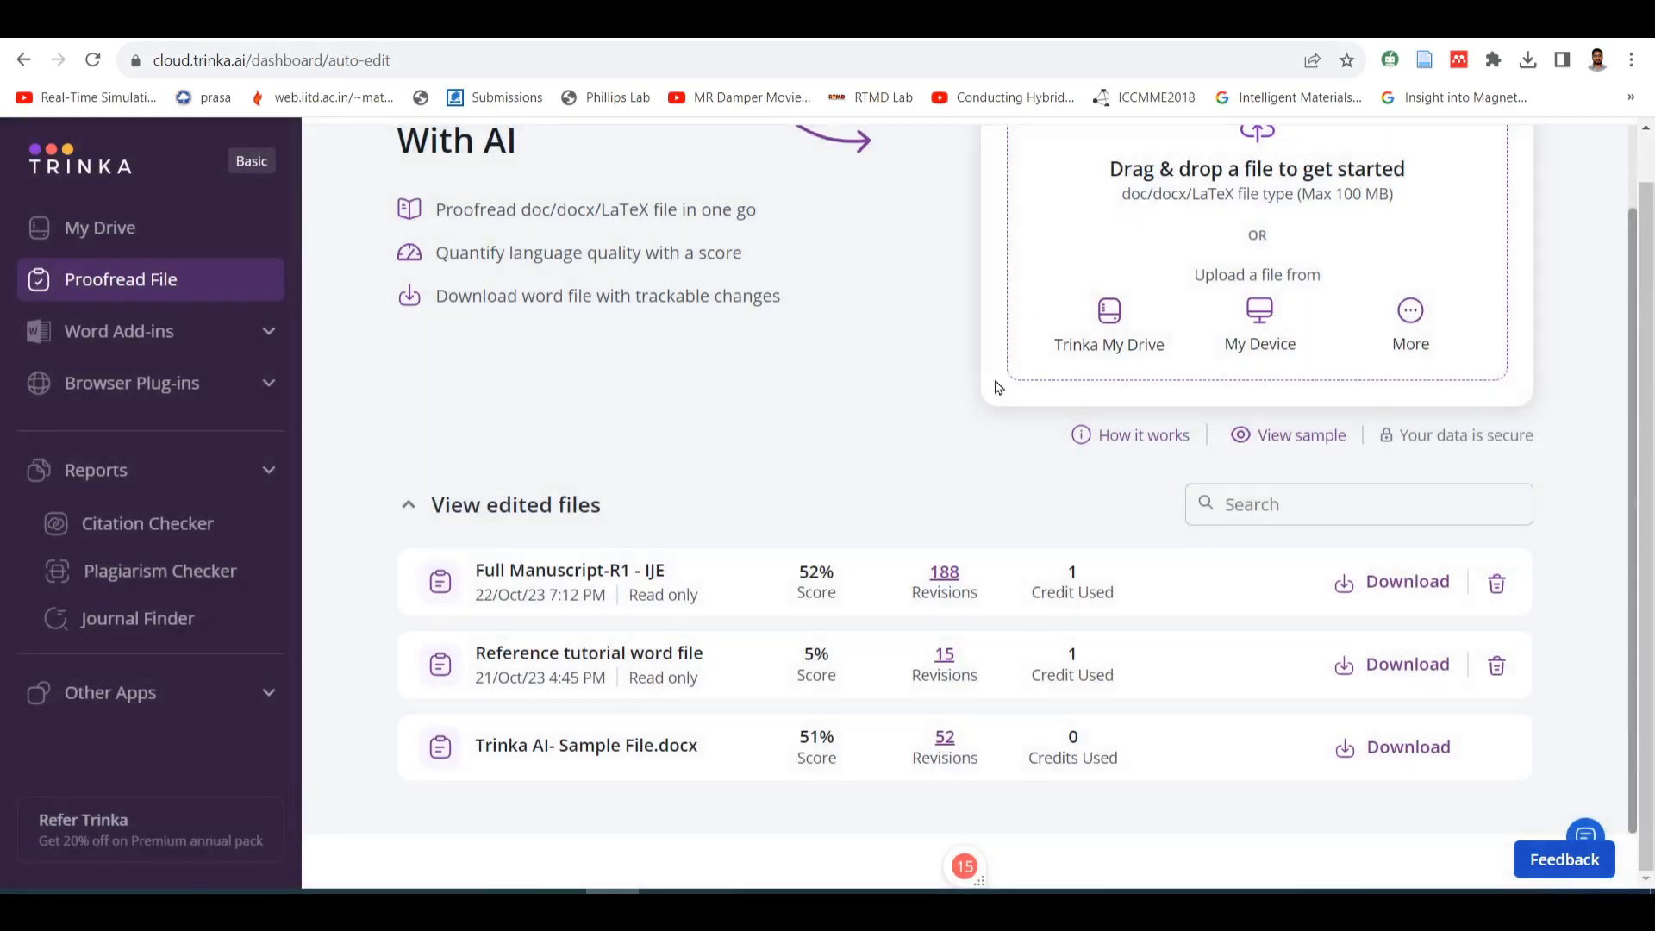
- Expand the Word add-ins entry to view the operating systems it is offered for, and collapse it again
{"action": "scroll", "coordinate": [945, 511], "scroll_direction": "up", "scroll_amount": 2}
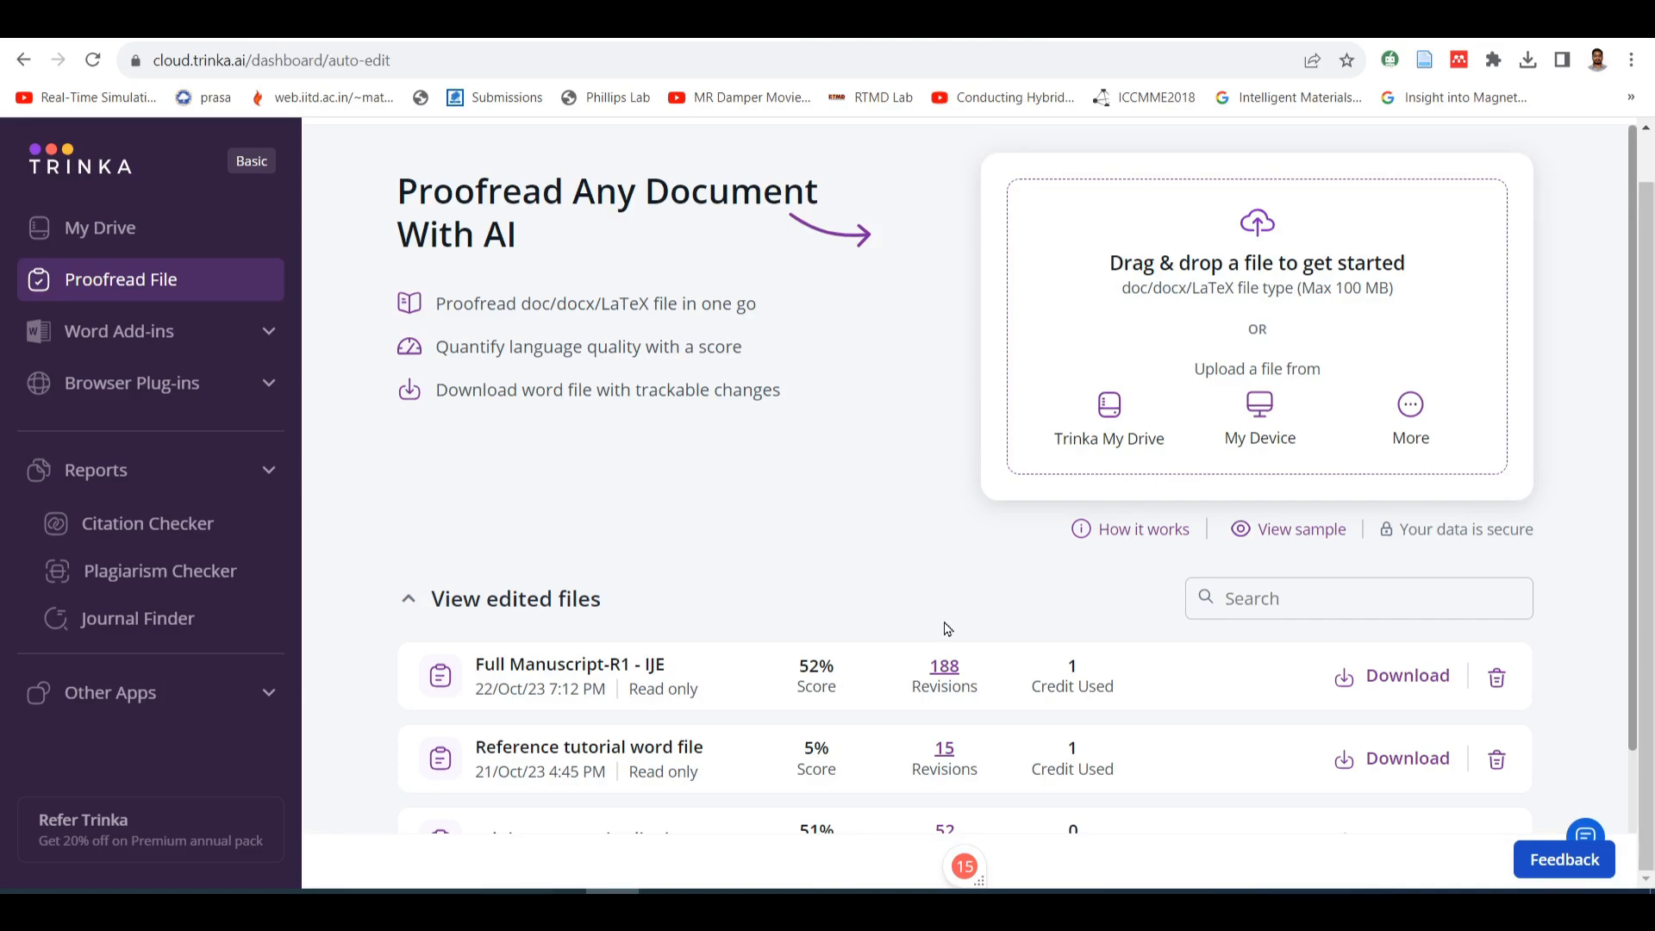
{"action": "left_click", "coordinate": [245, 355]}
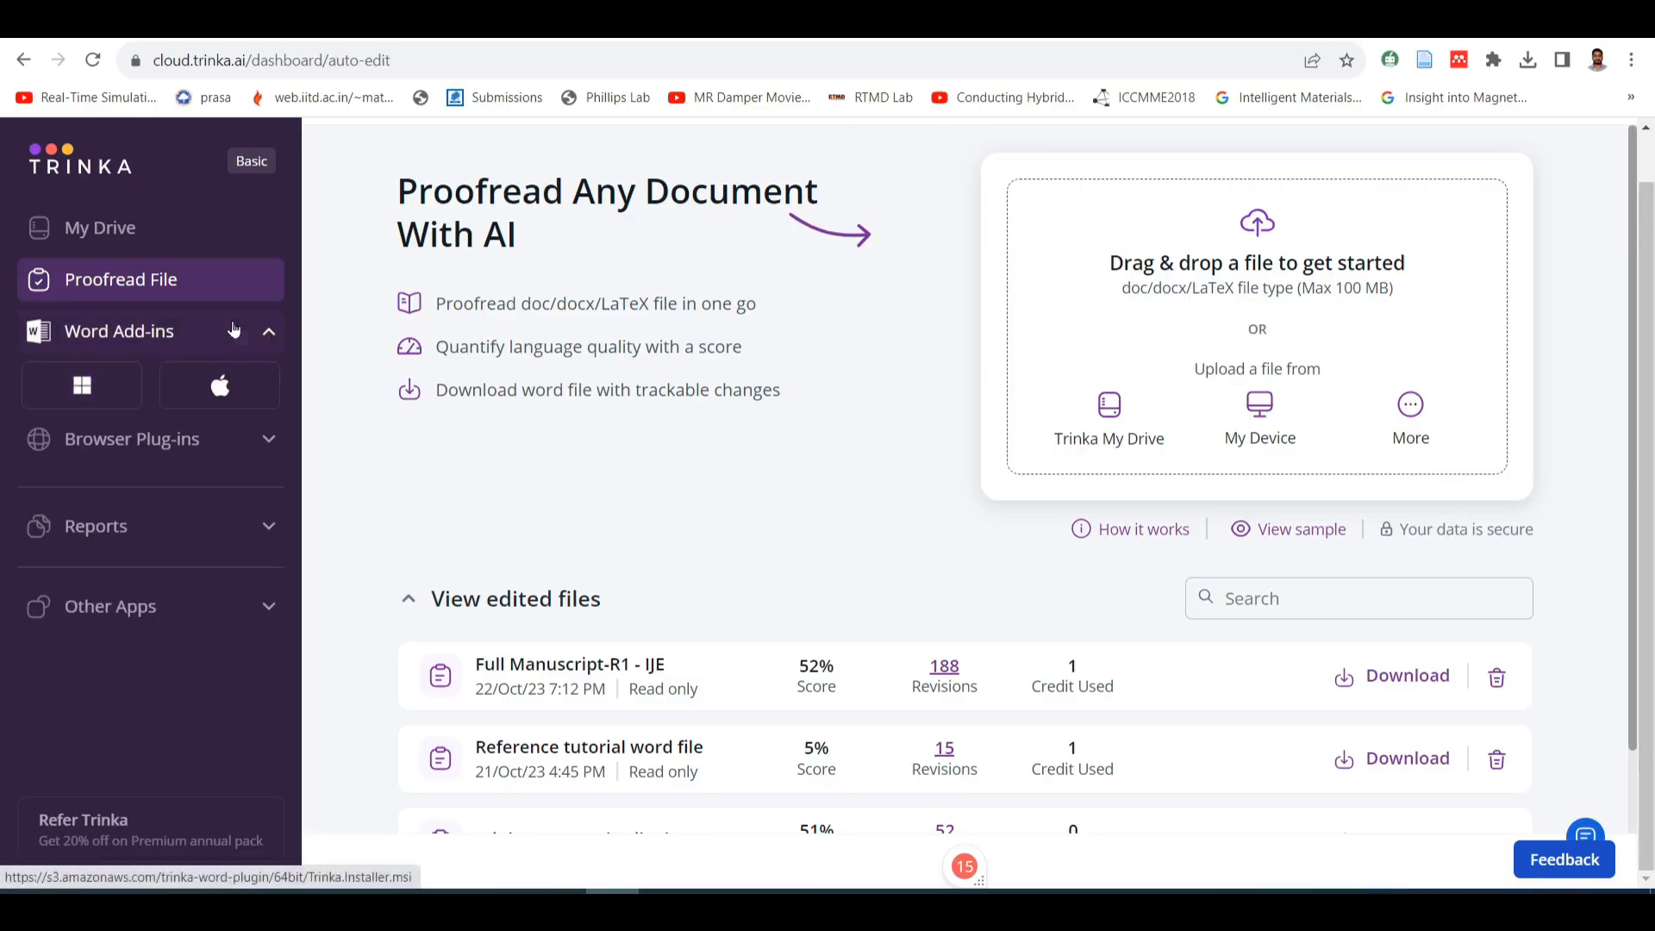
{"action": "left_click", "coordinate": [262, 333]}
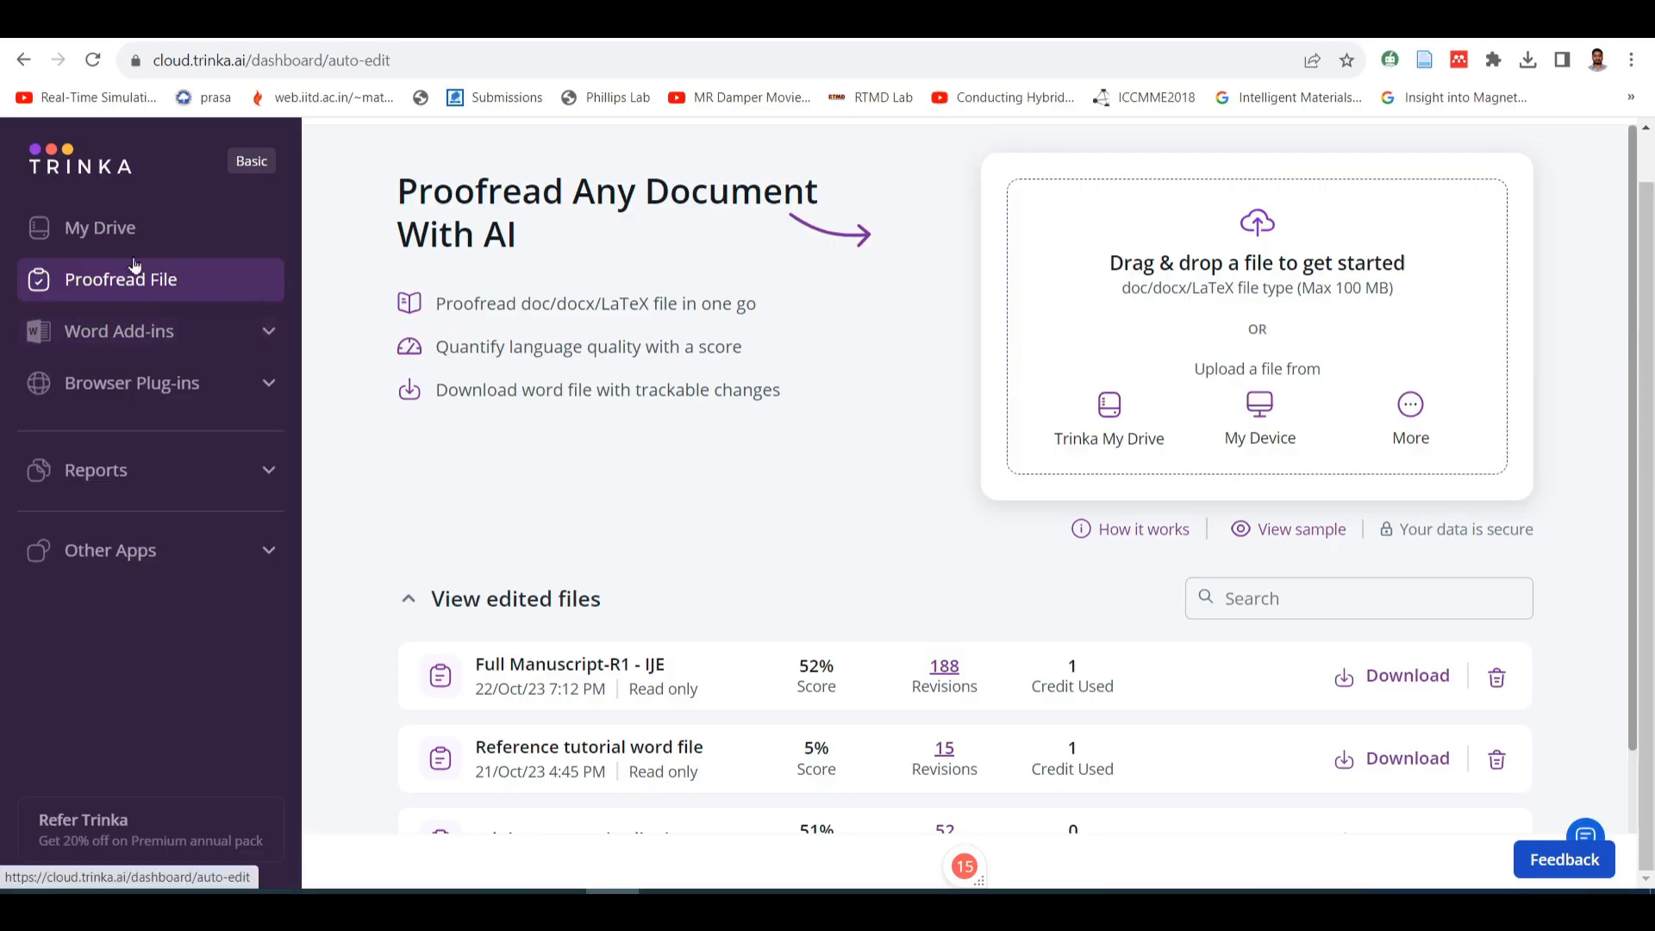
- Go to My Drive and check the remaining credits of the account
{"action": "left_click", "coordinate": [121, 235]}
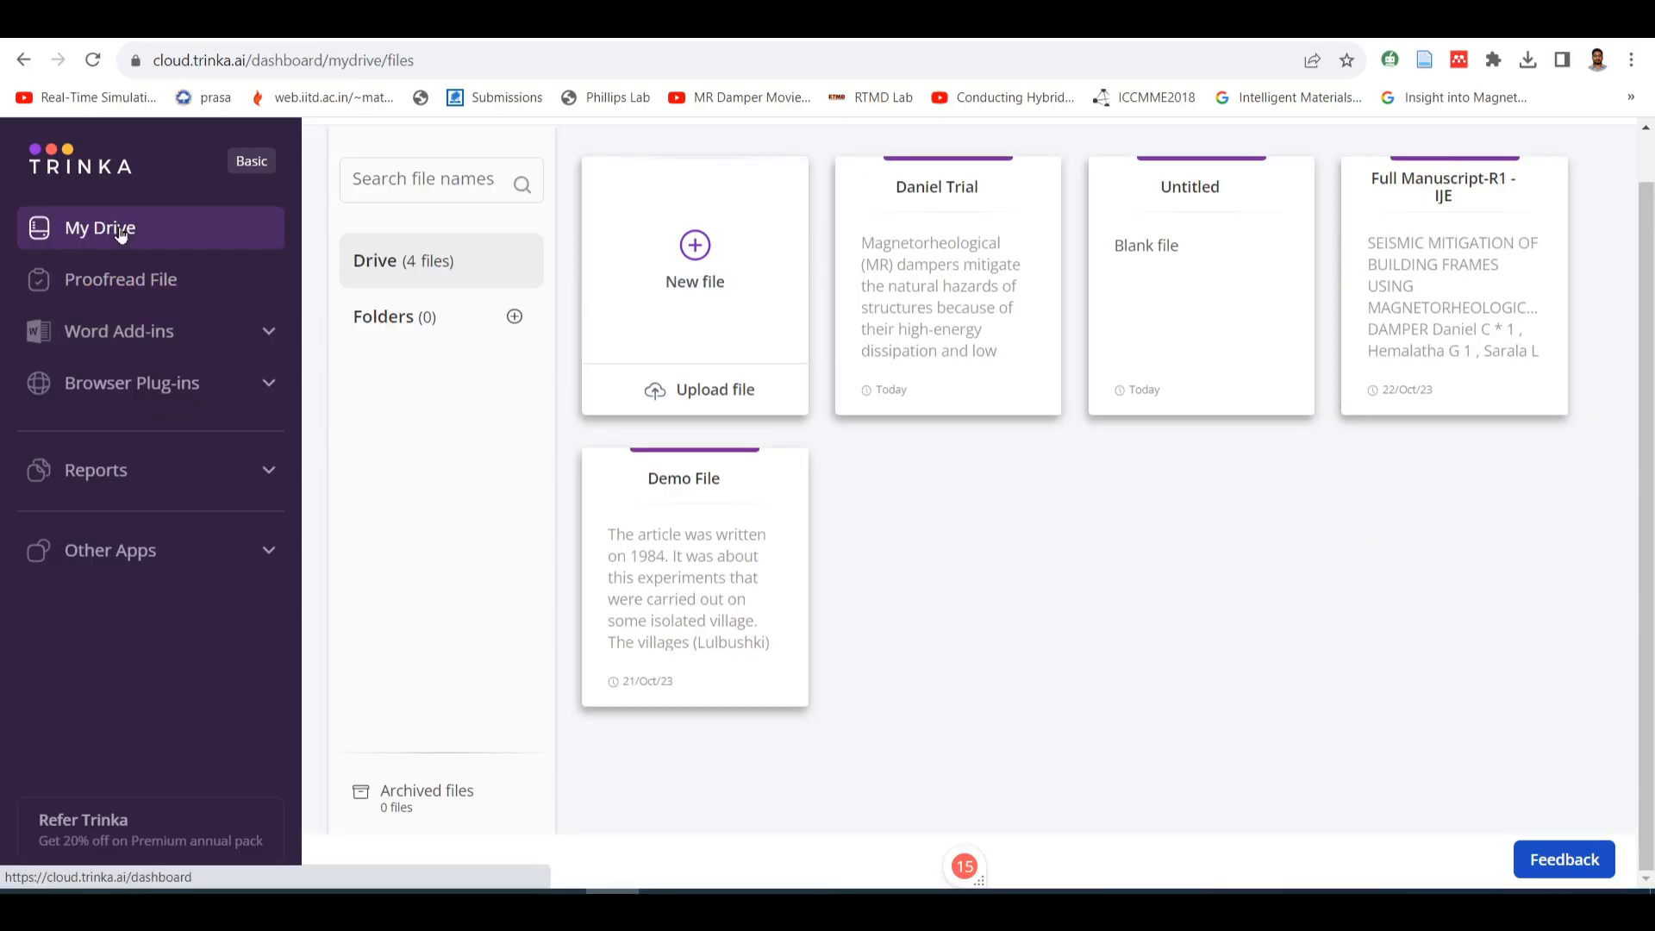
{"action": "scroll", "coordinate": [957, 356], "scroll_direction": "up", "scroll_amount": 1}
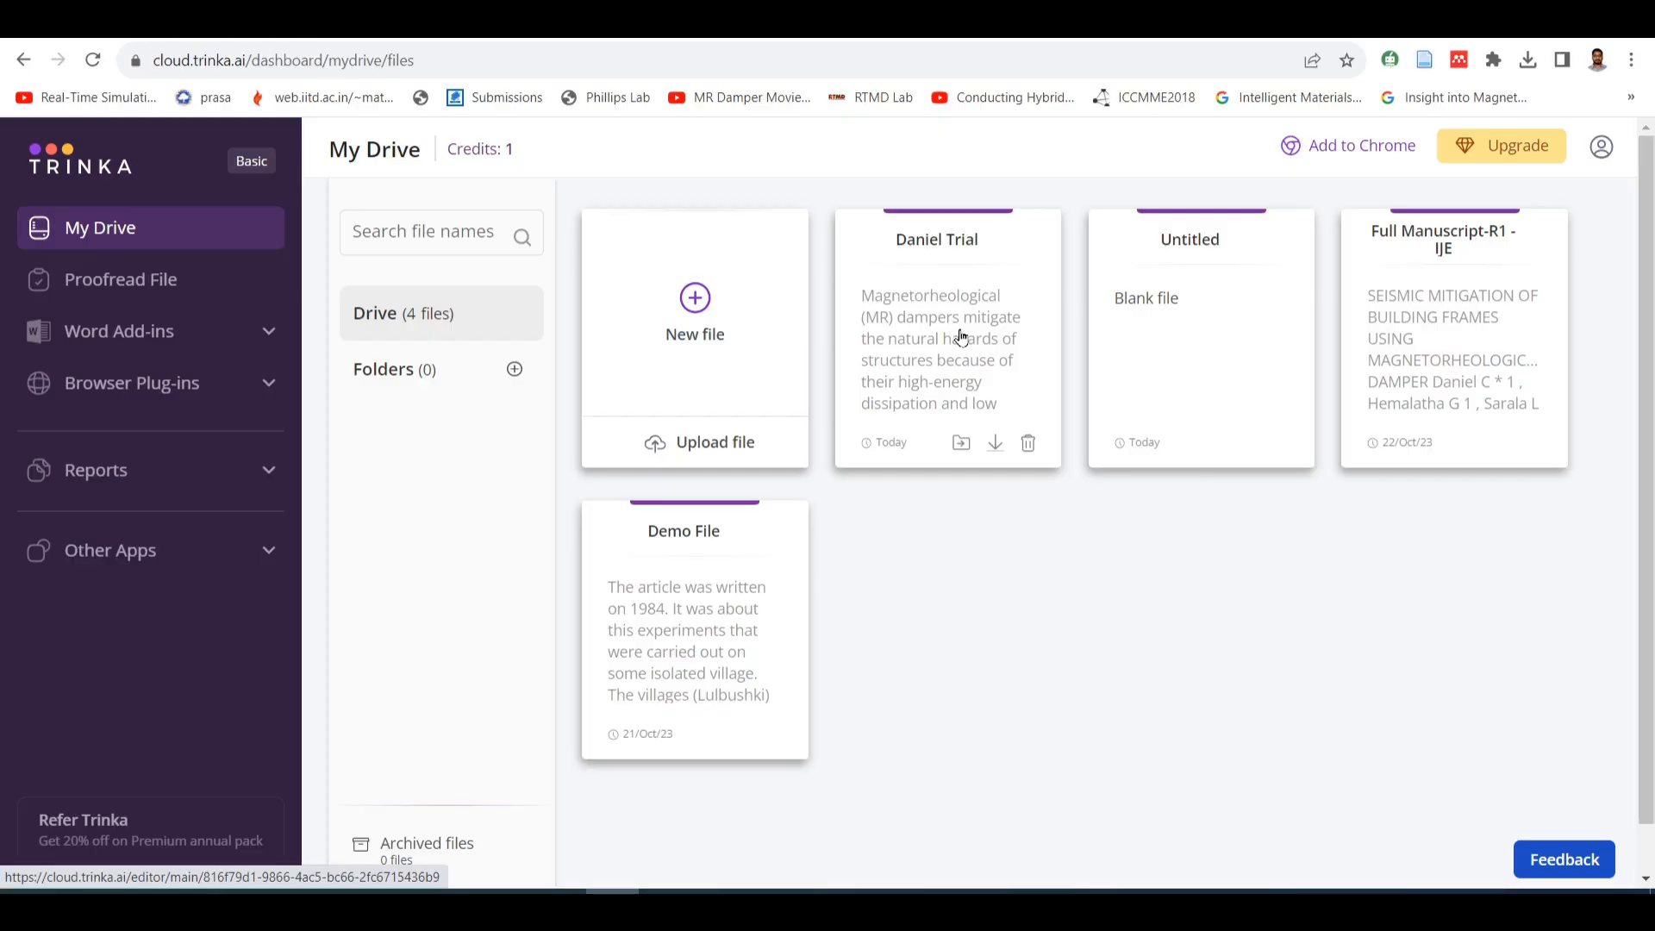
{"action": "left_click_drag", "start_coordinate": [520, 155], "coordinate": [445, 164]}
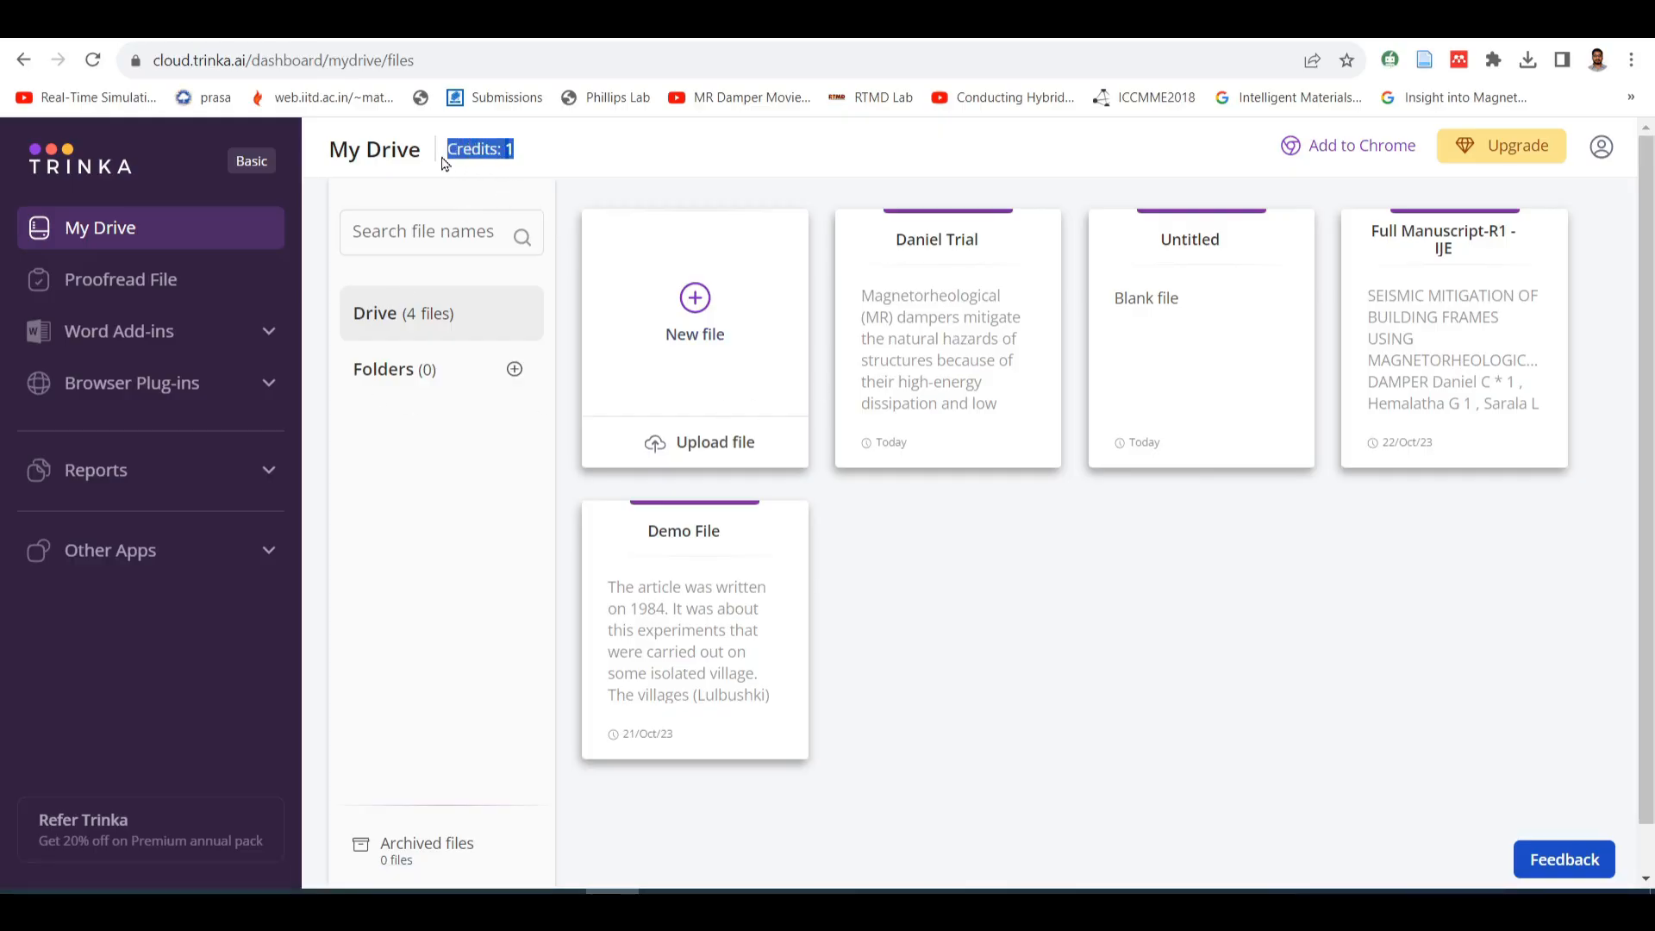
{"action": "left_click", "coordinate": [552, 161]}
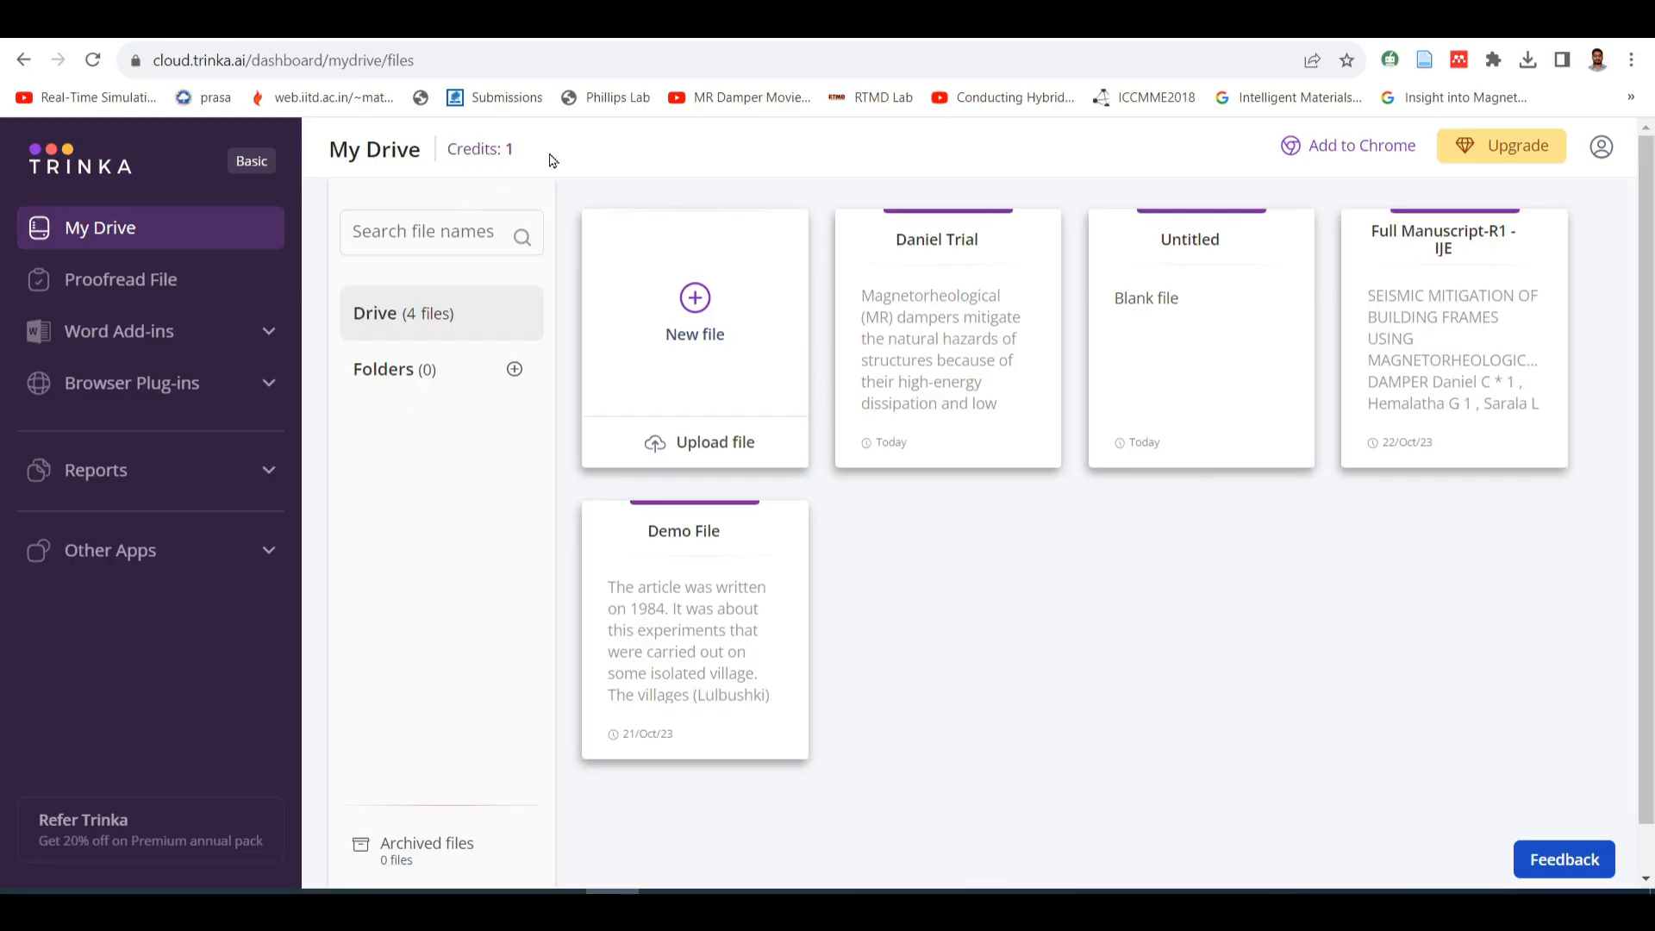